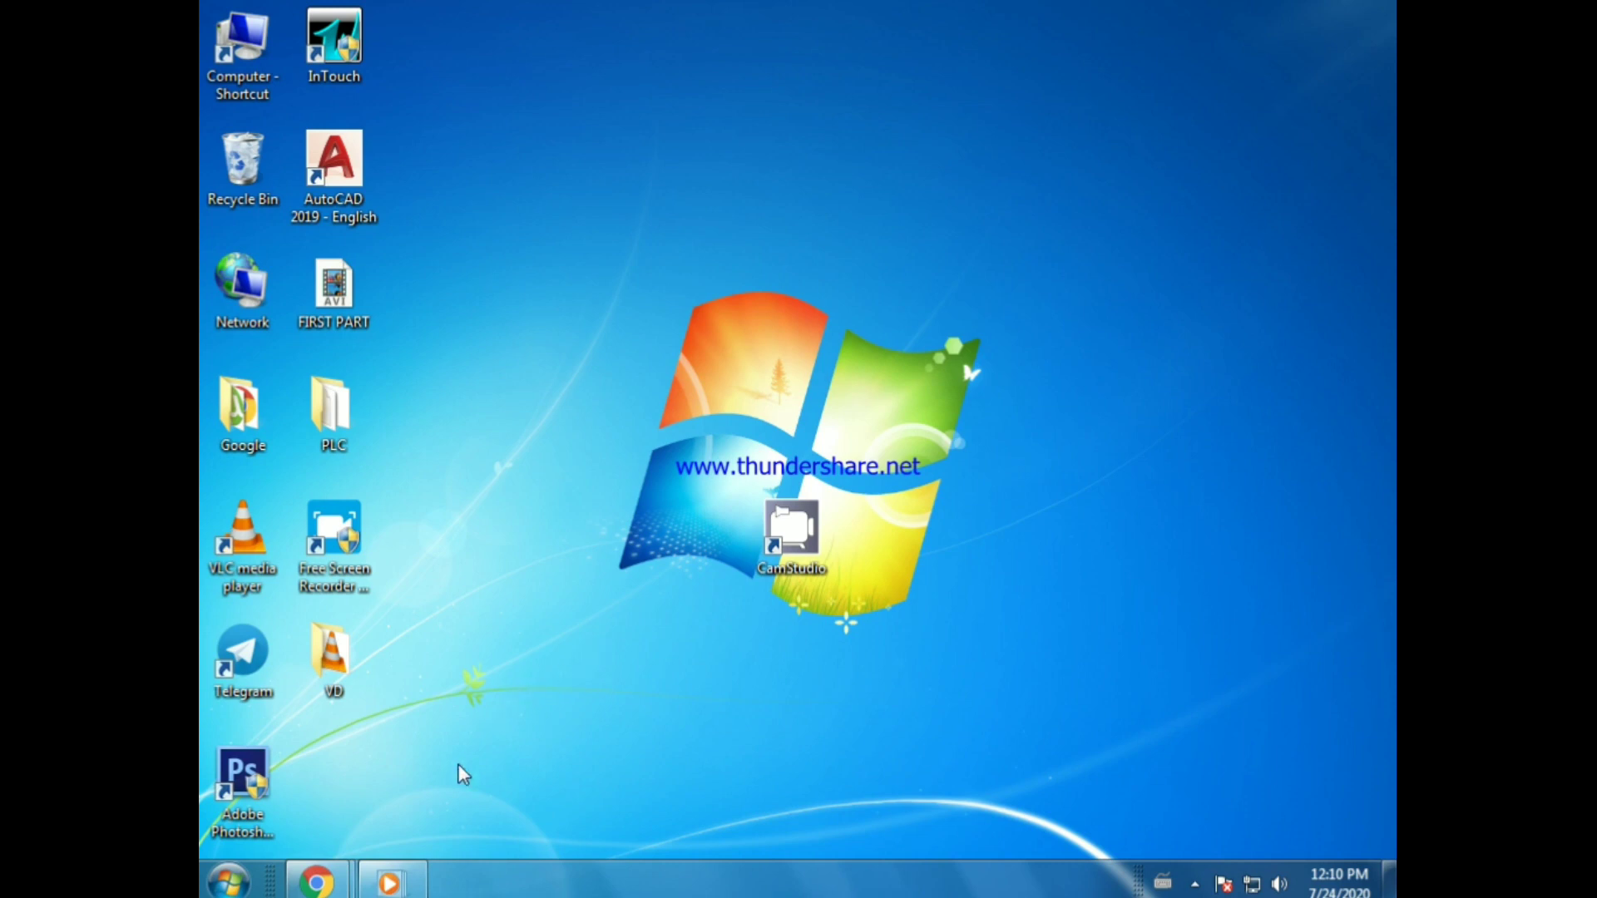
Step: Switch to the Chrome window and search Google in a new tab for "product compatibility and download center rockwell automation"
mouse_move(317, 880)
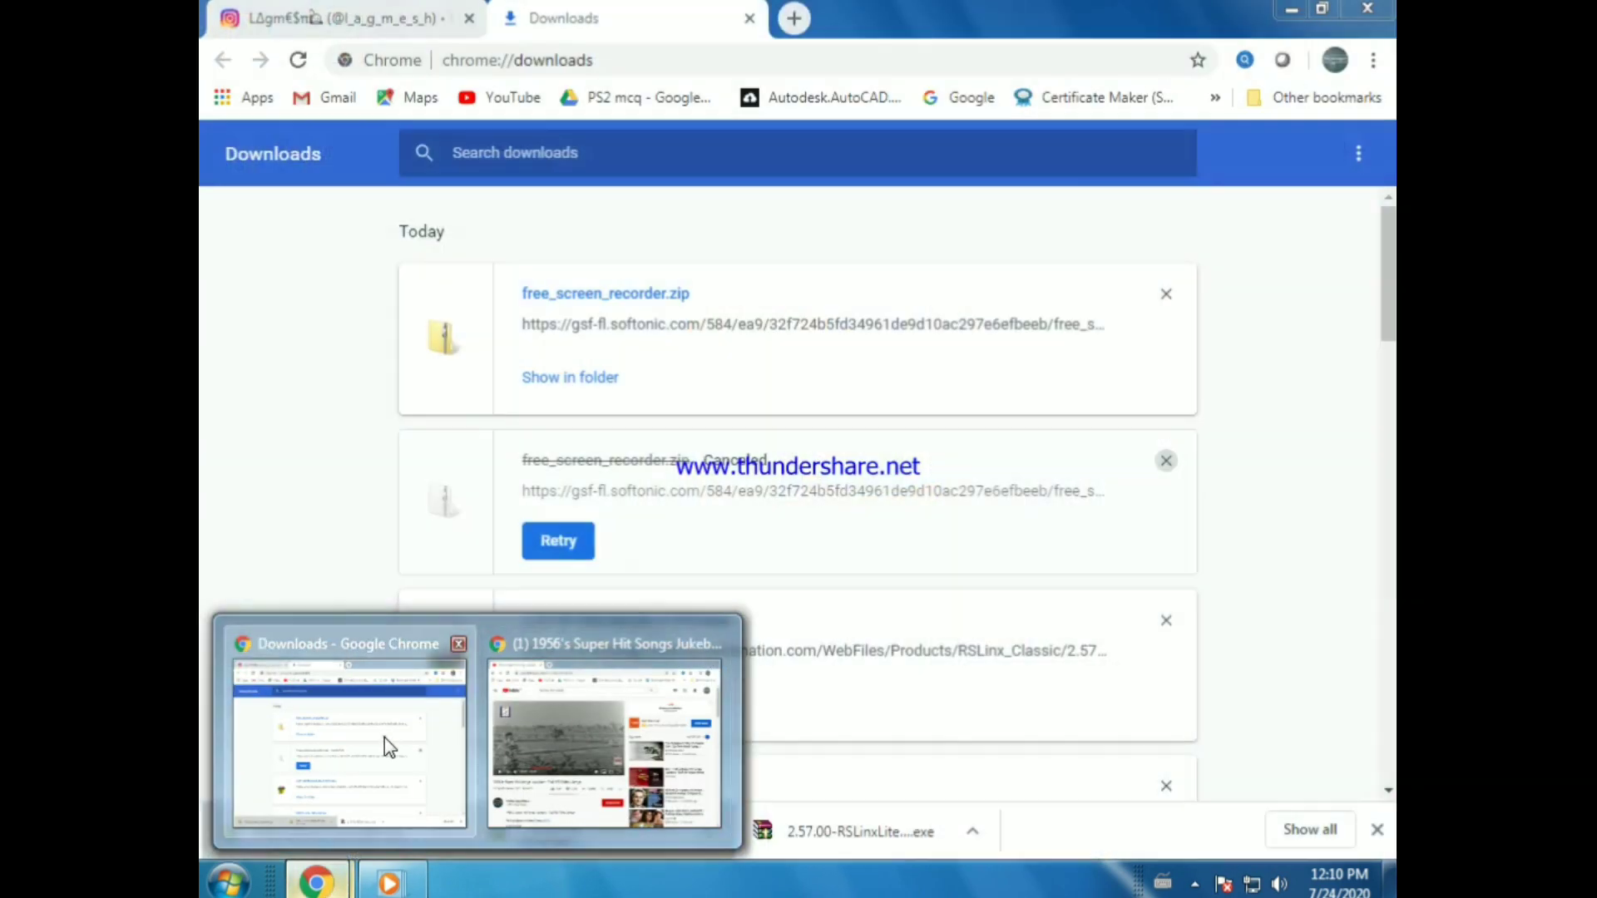
left_click(385, 737)
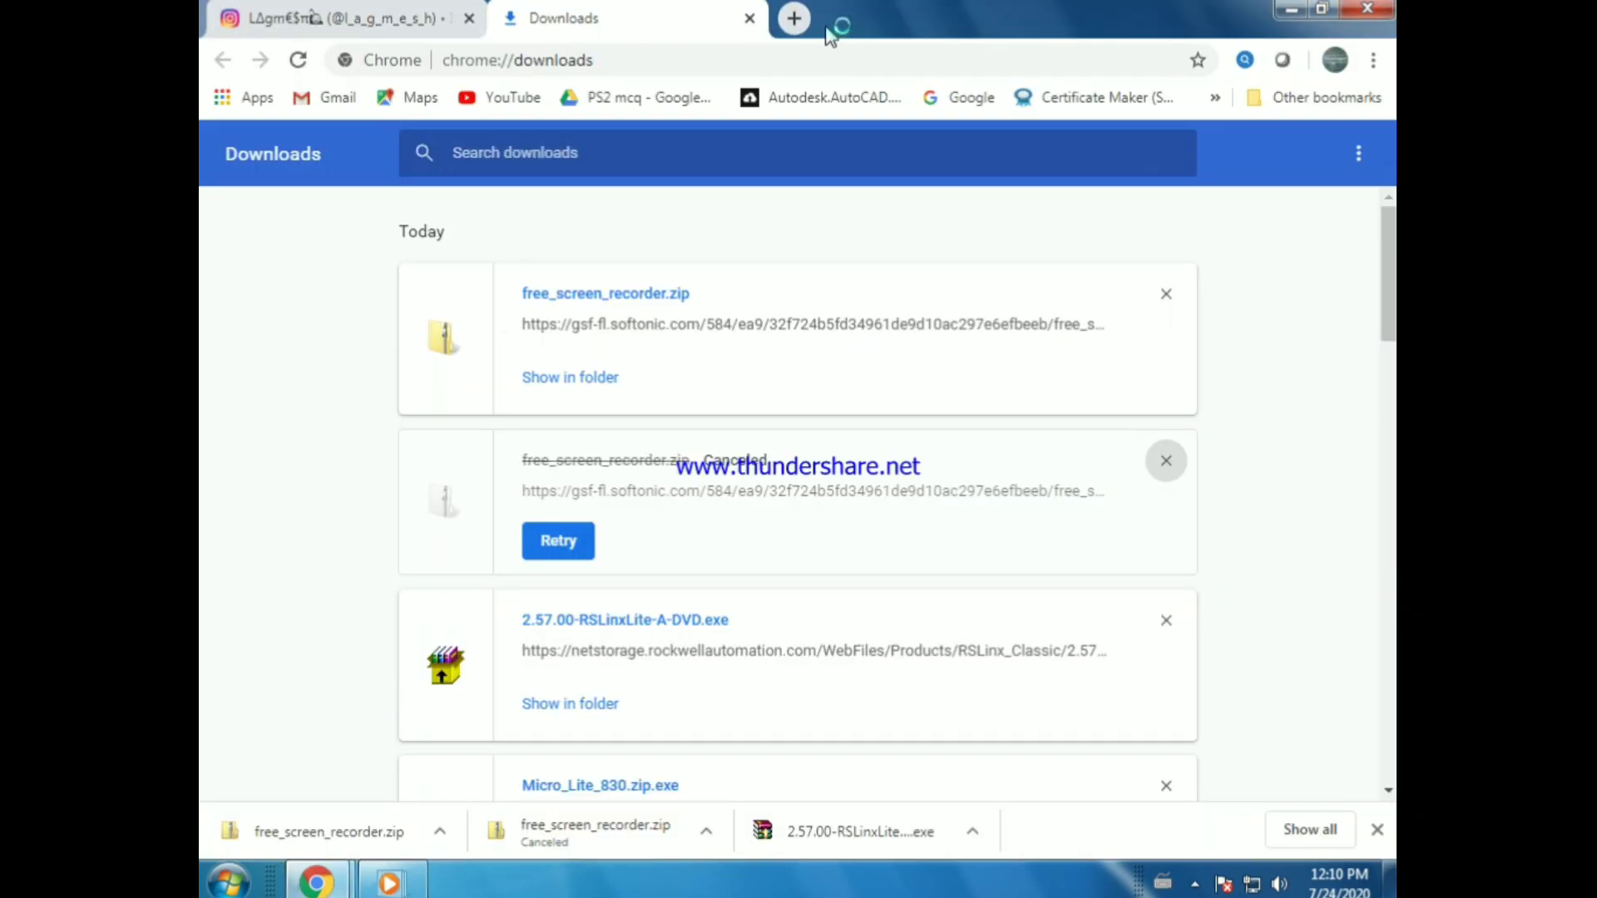
left_click(794, 19)
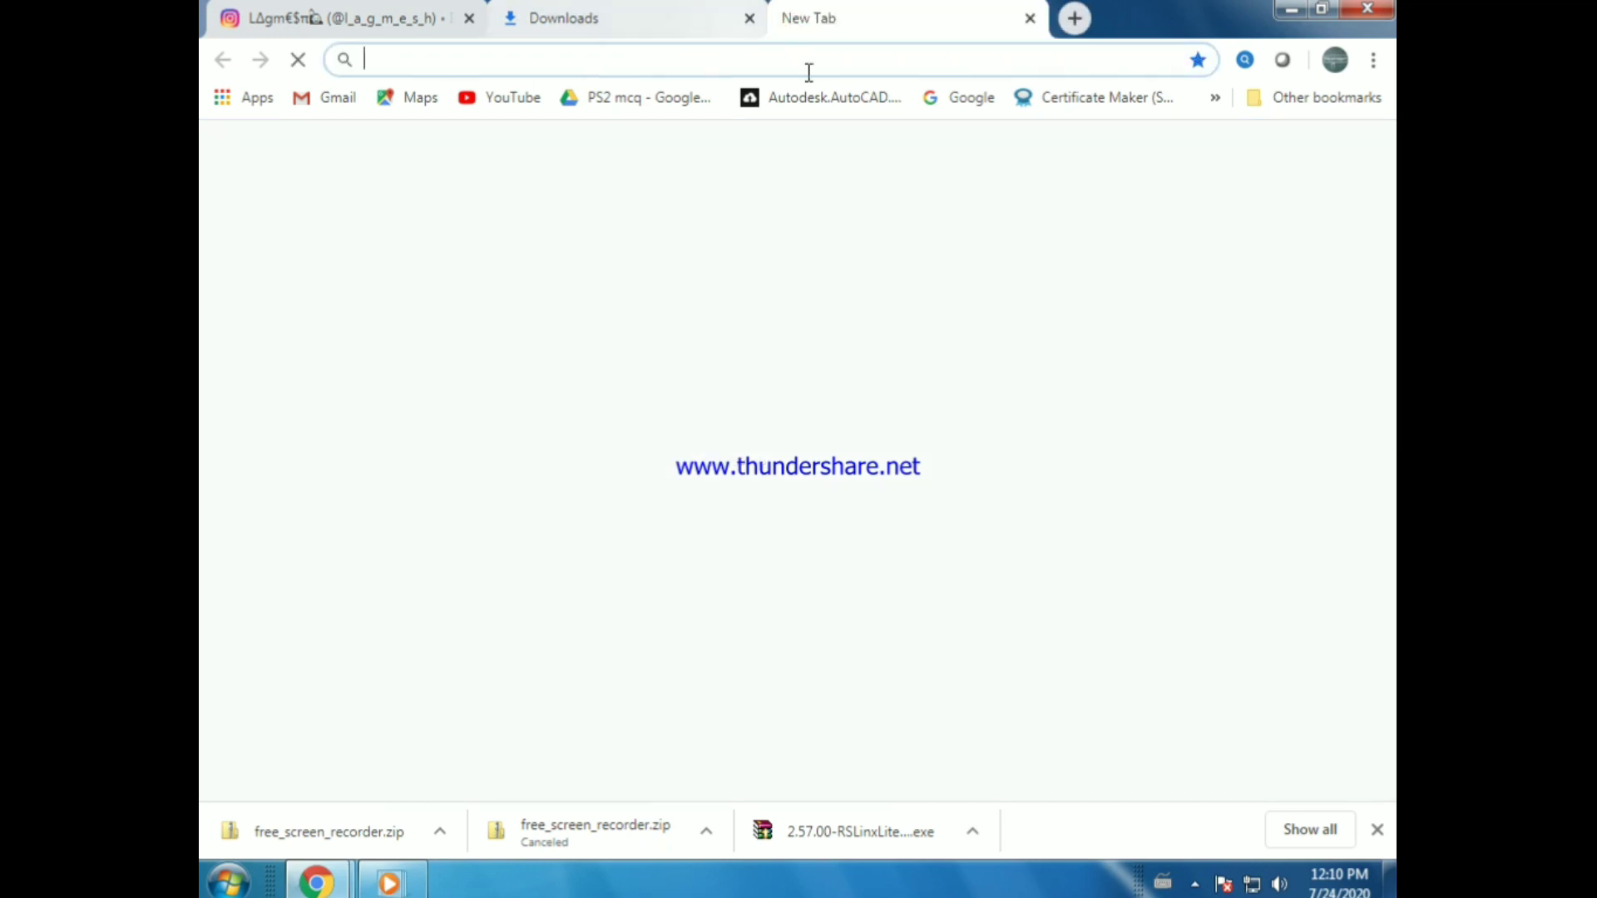
left_click(965, 104)
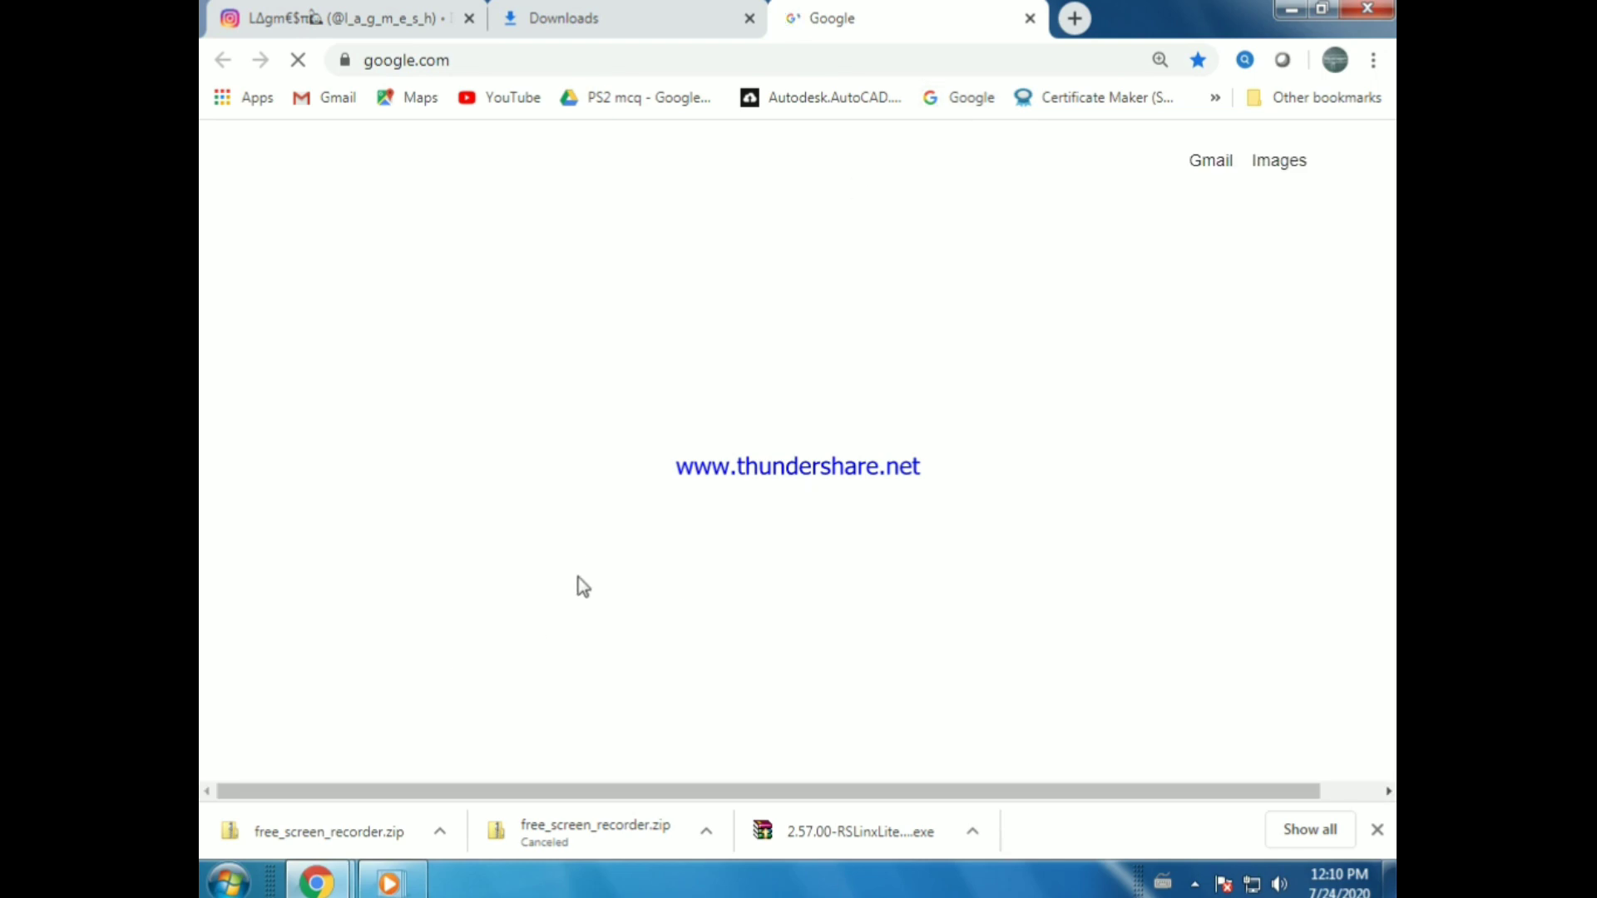
left_click(713, 510)
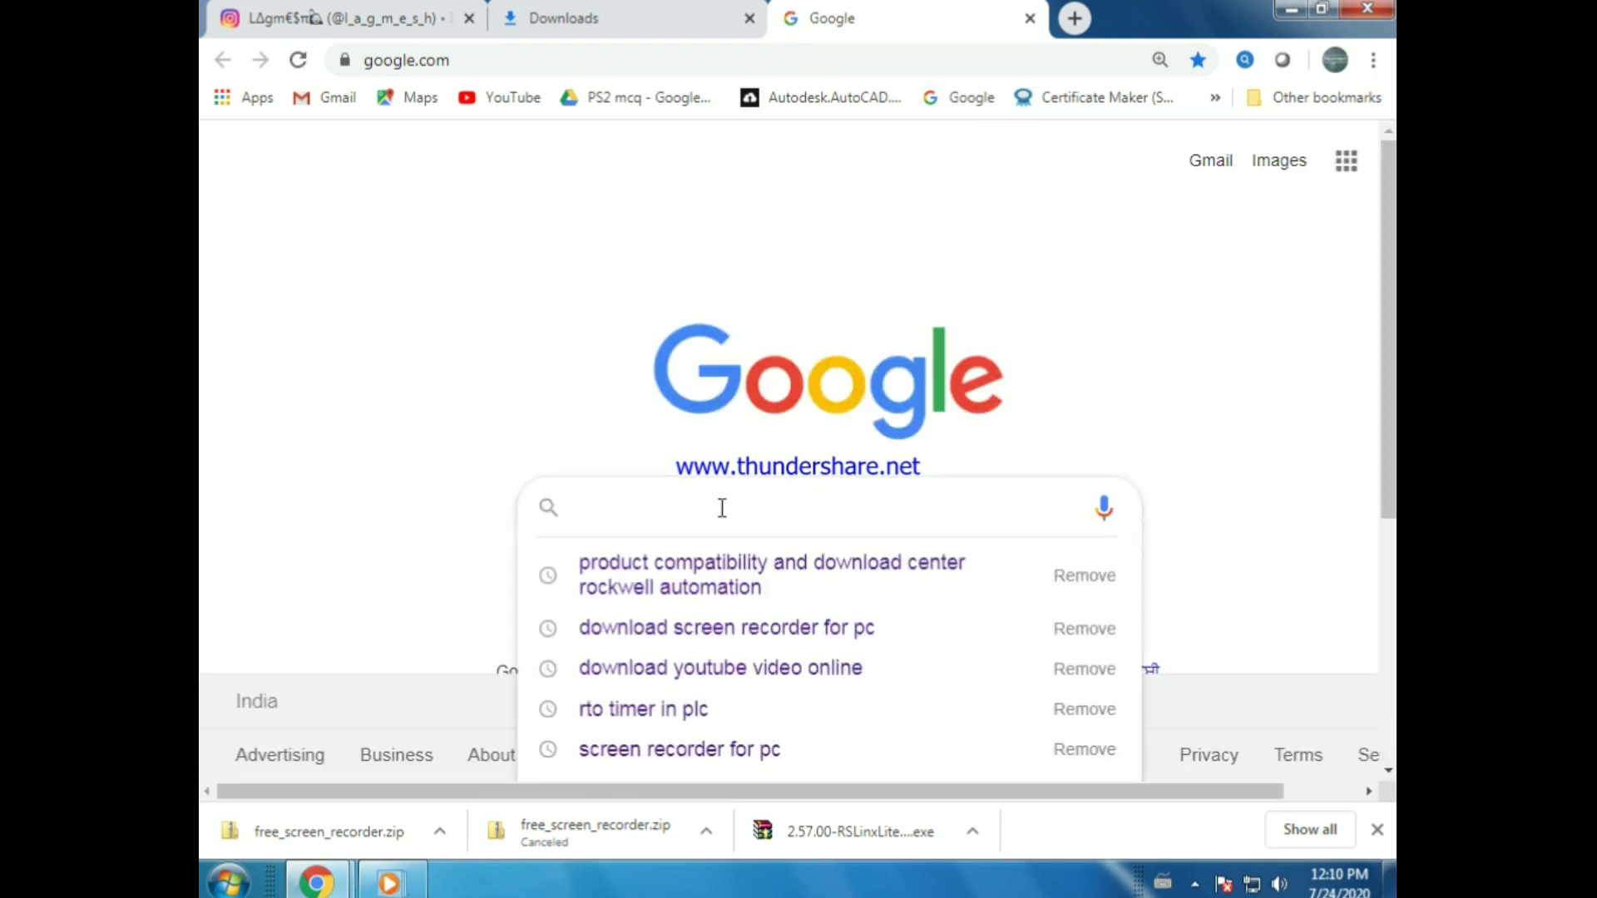
left_click(698, 564)
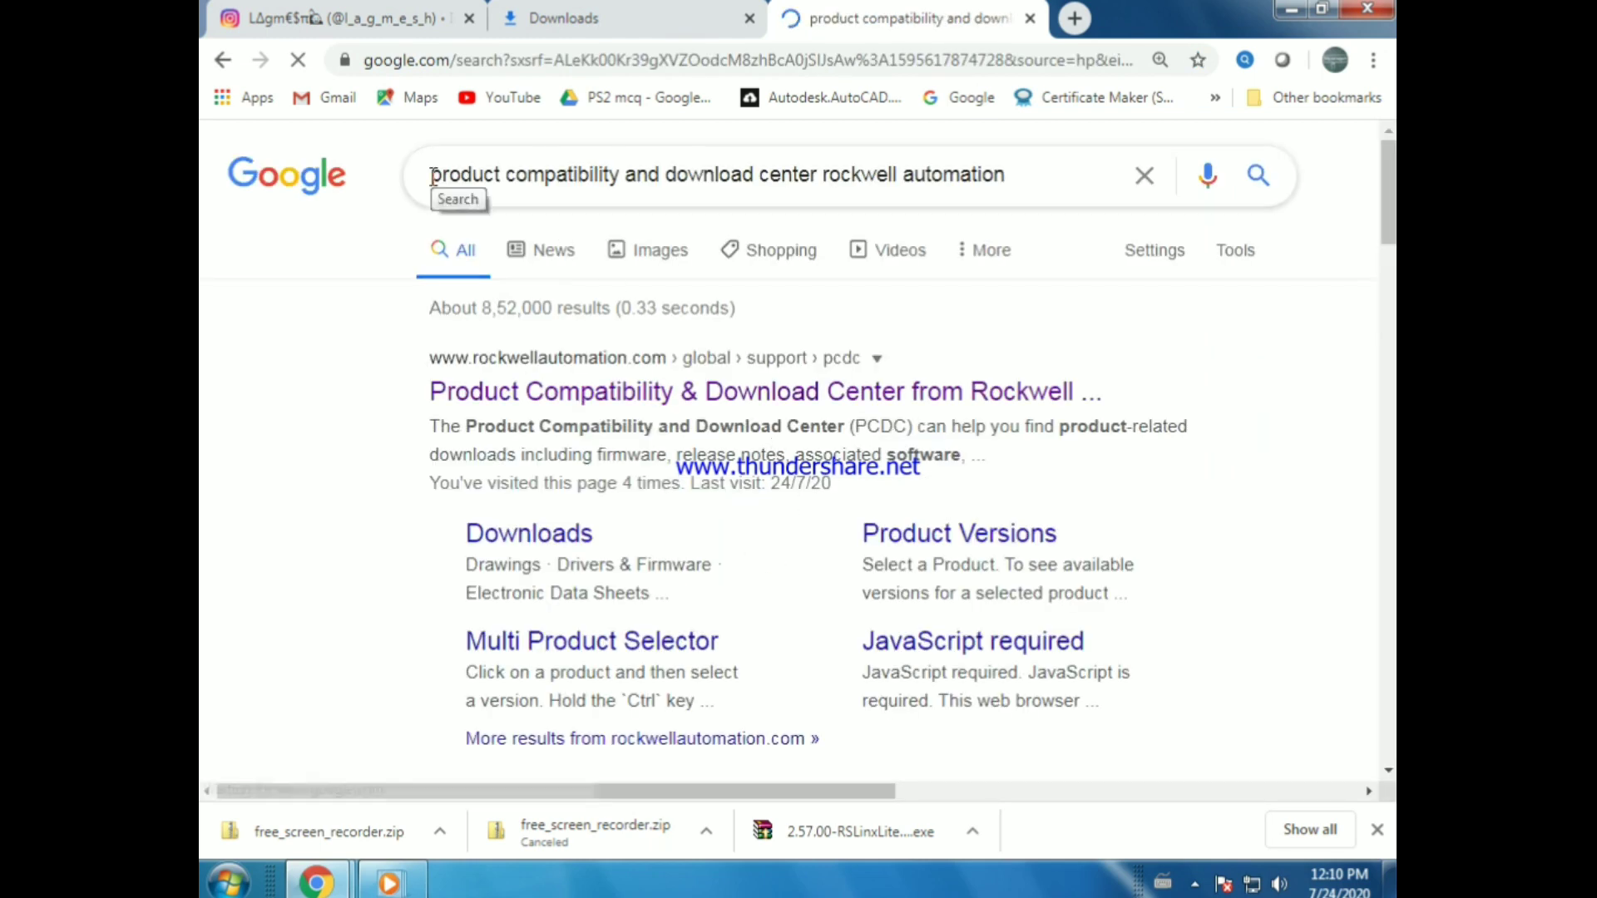
Step: Open the rockwellautomation.com search result for the Product Compatibility & Download Center
left_click_drag(432, 175, 1050, 182)
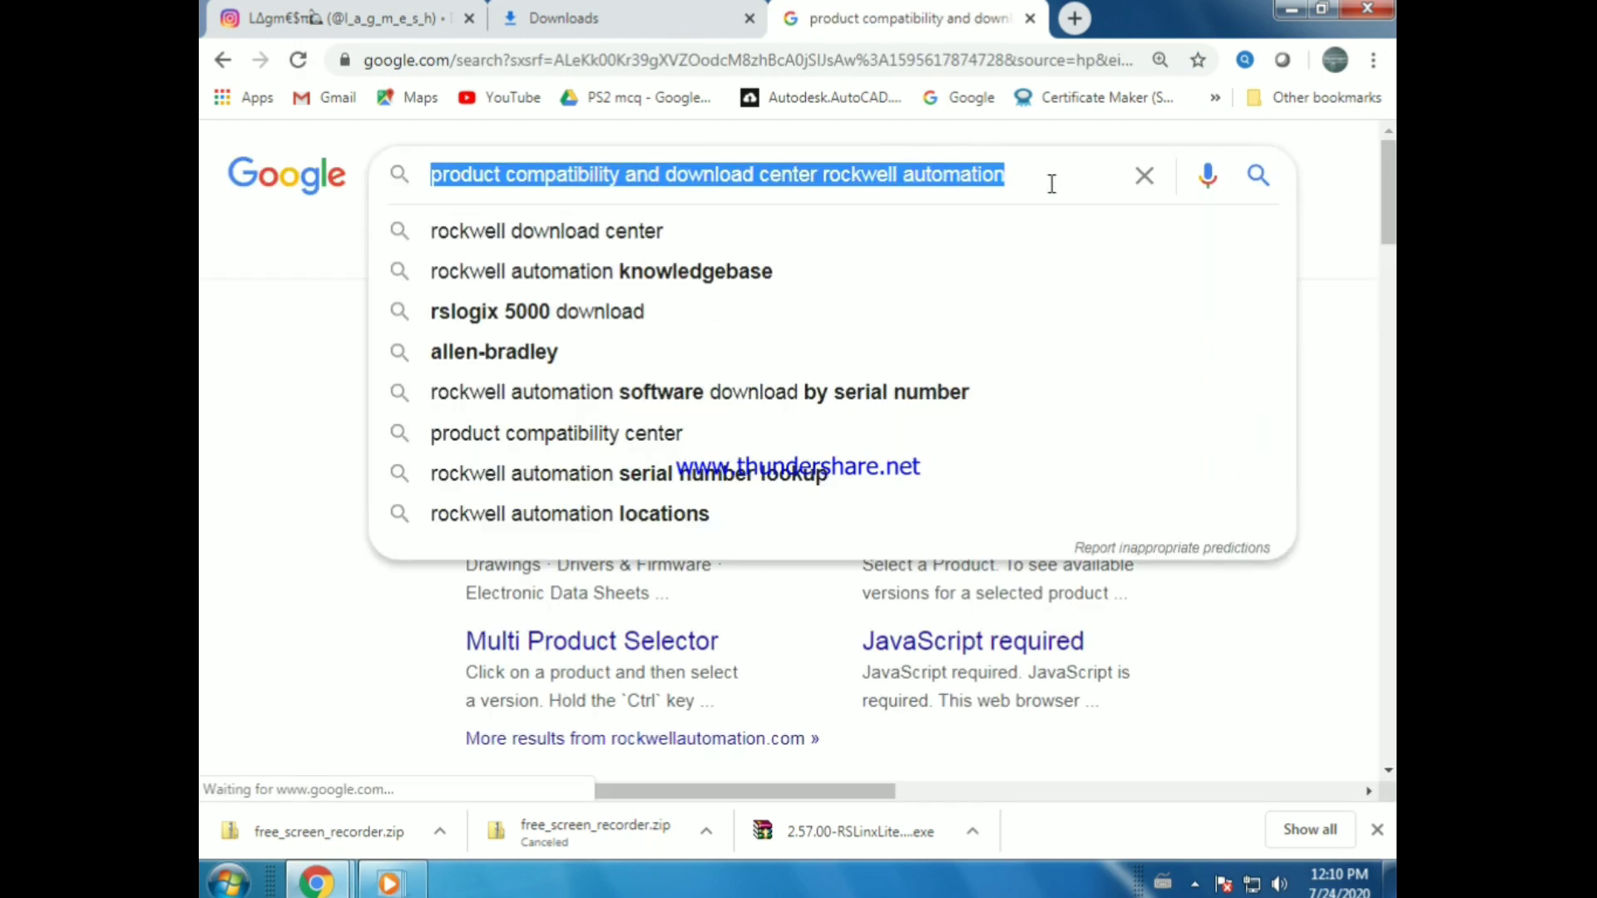
left_click(202, 526)
left_click(553, 407)
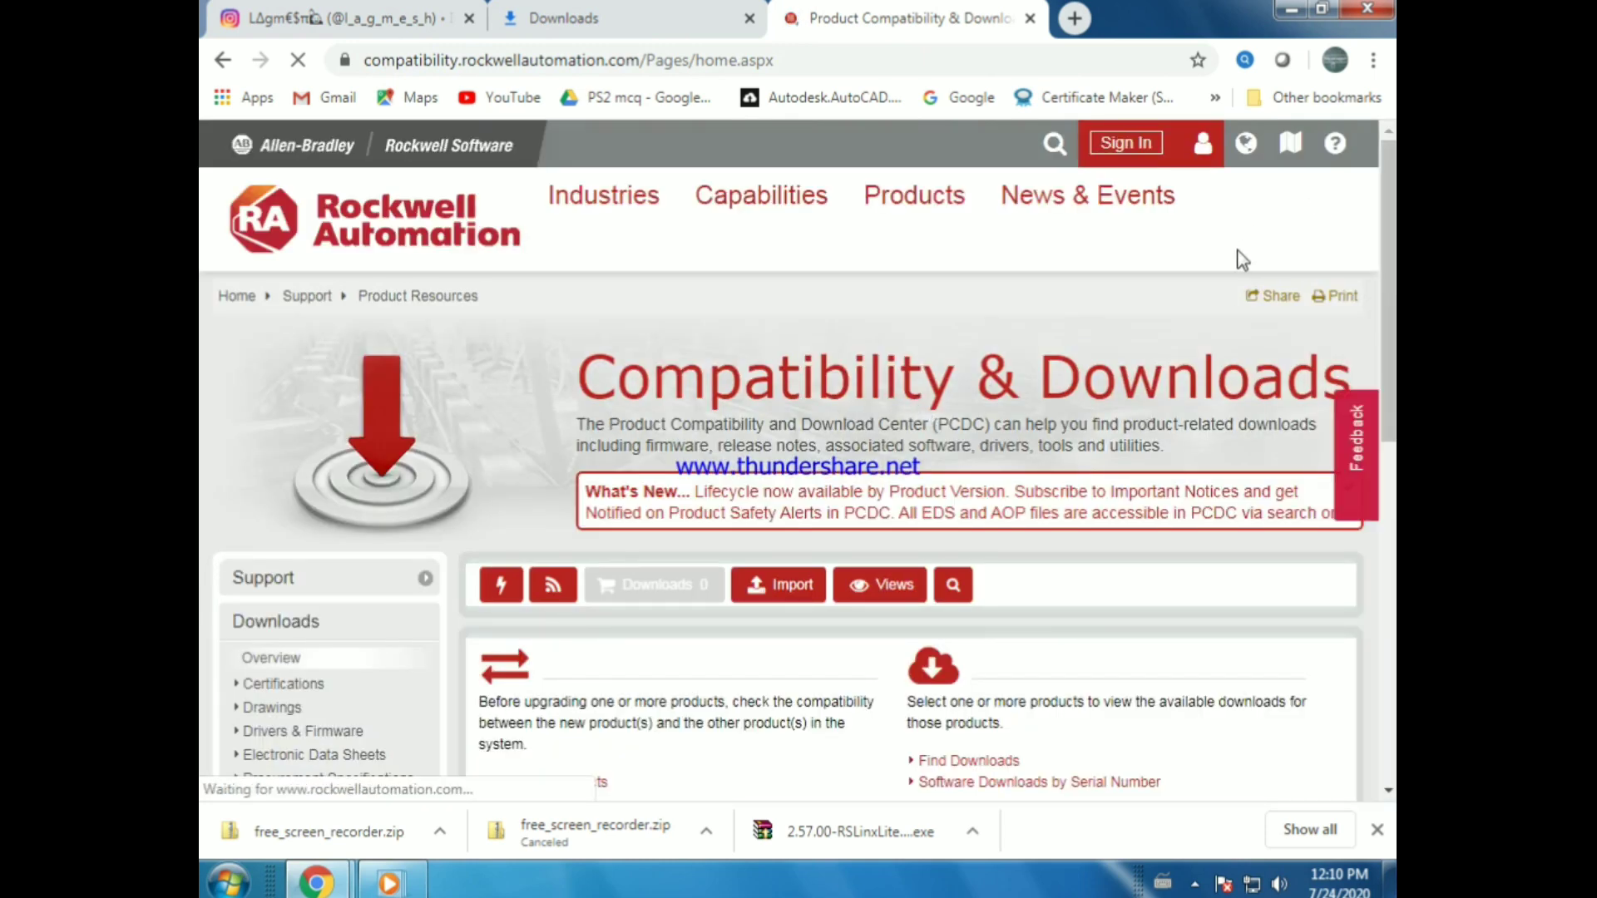
Step: Sign in to the Rockwell Automation site and show the account options
left_click(1205, 150)
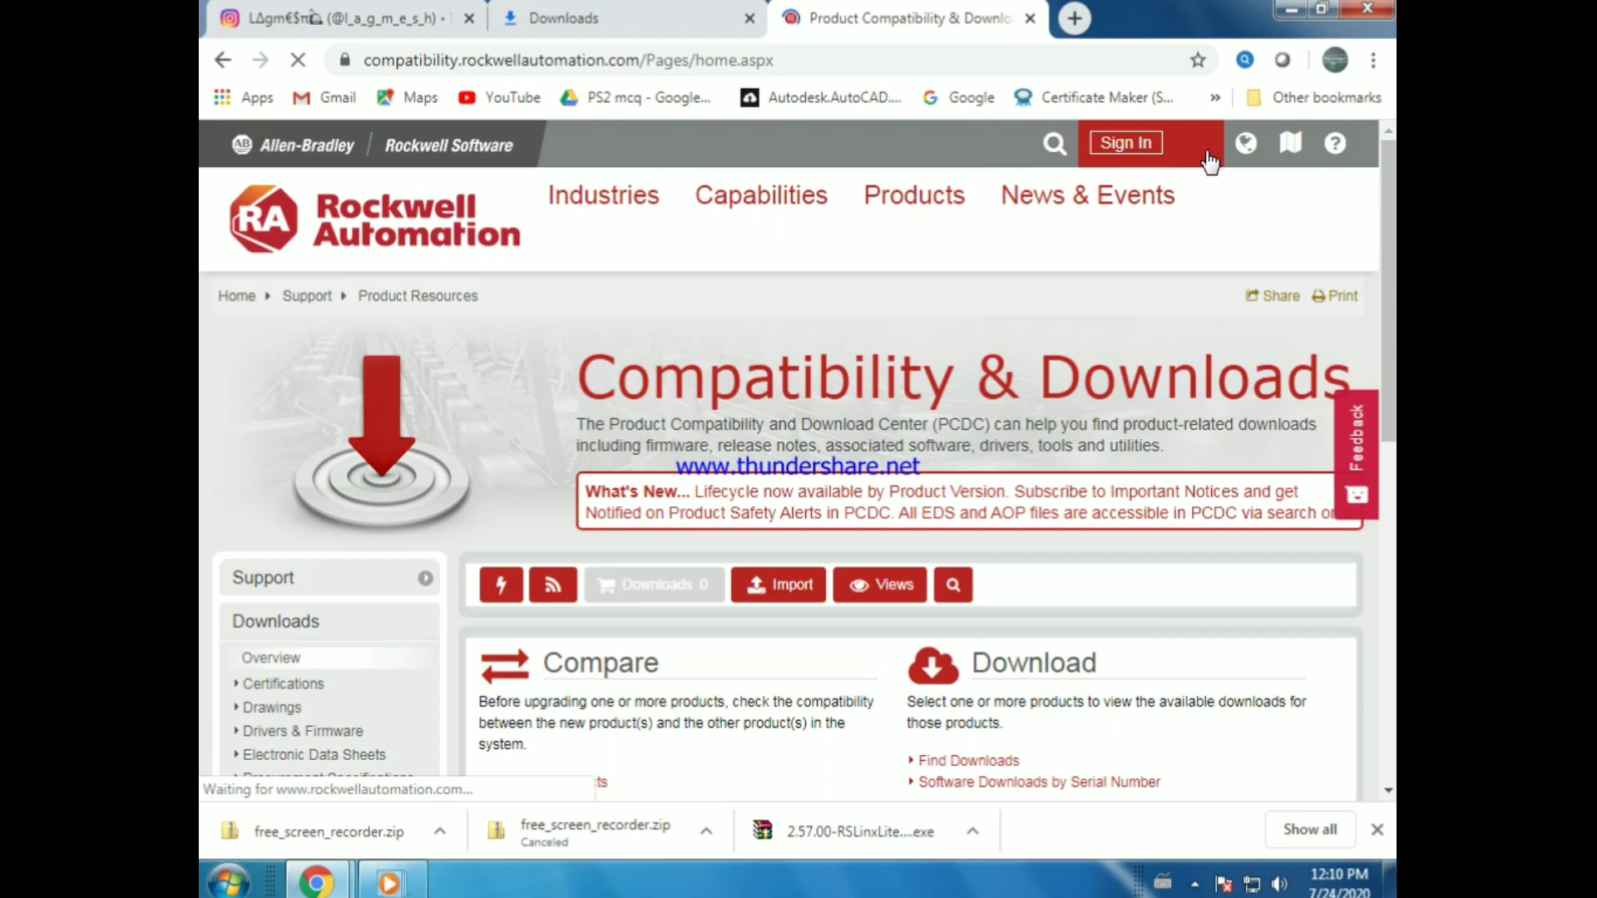
left_click(1128, 144)
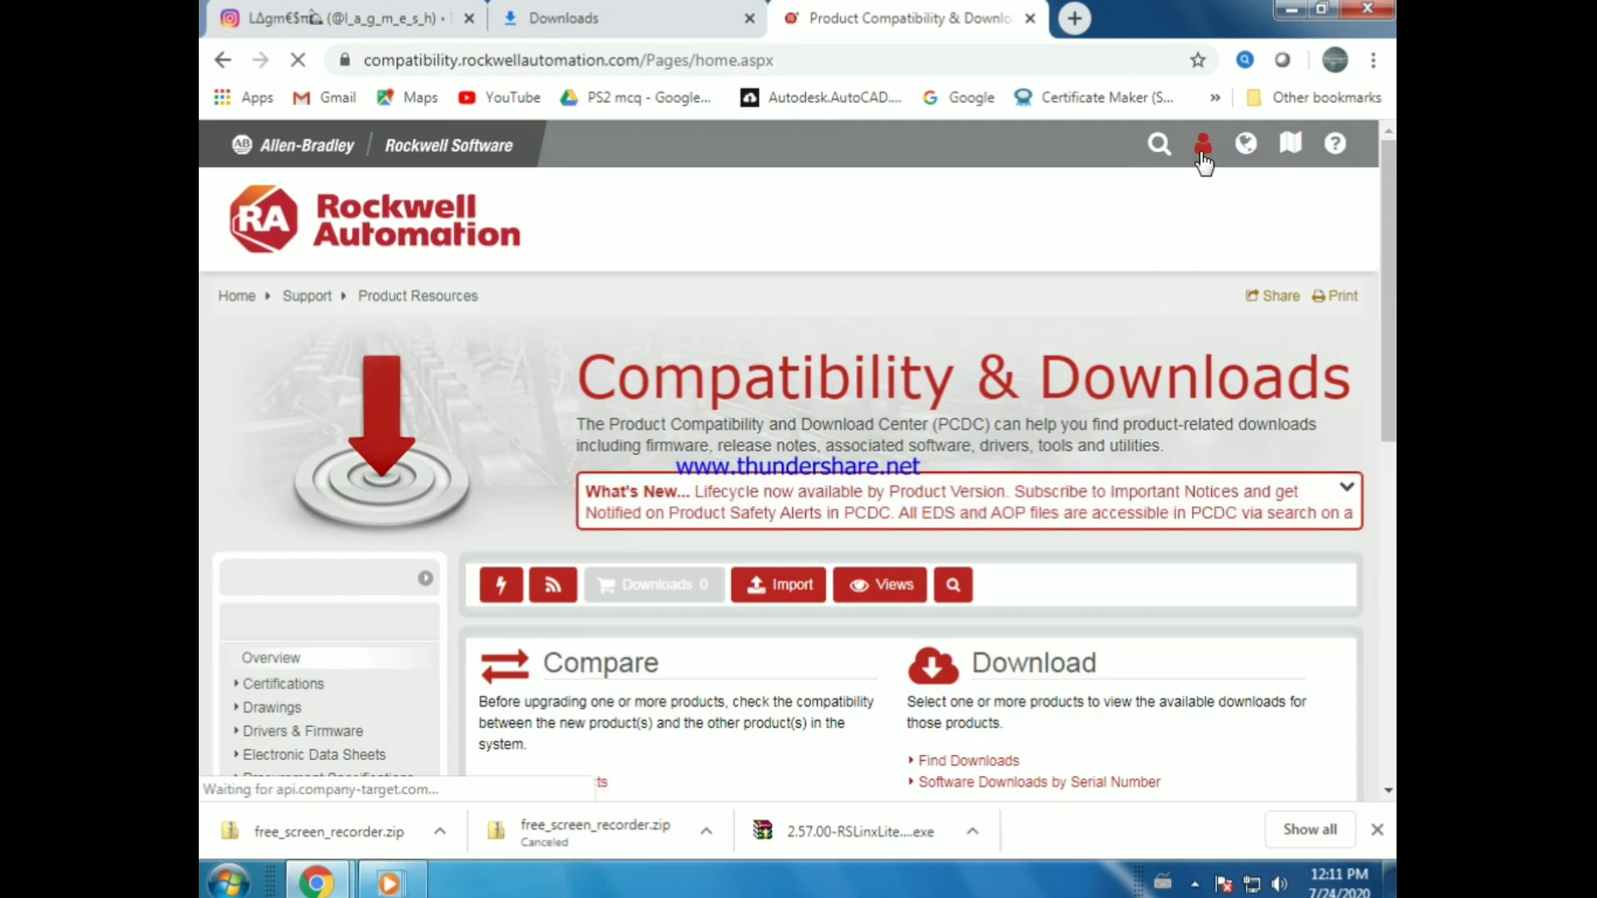
left_click(1202, 155)
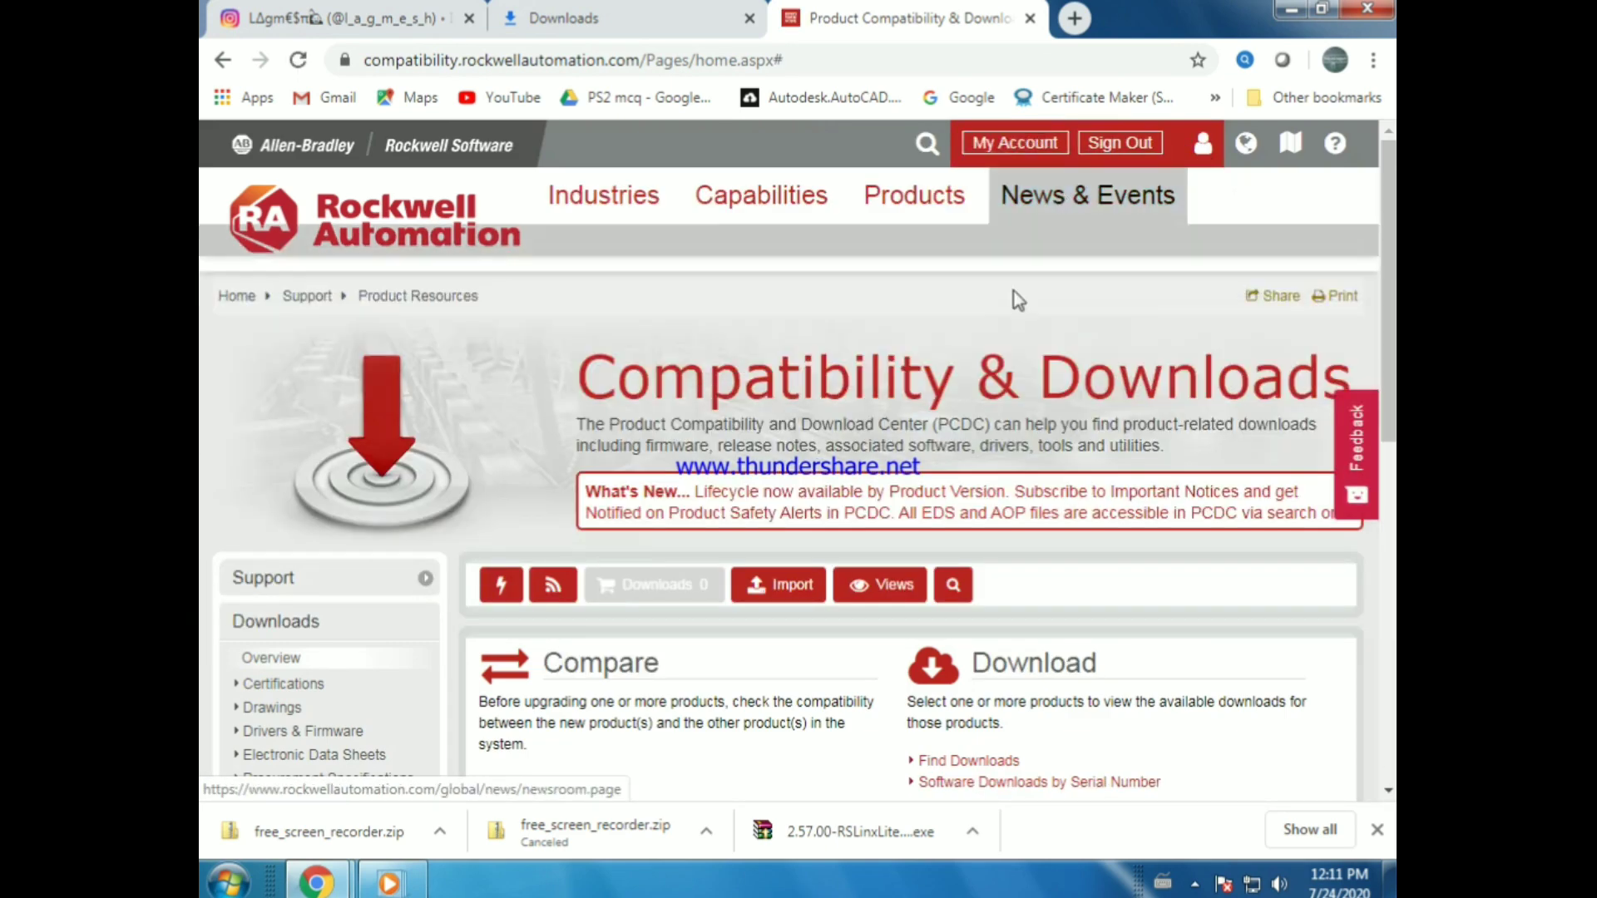
Step: Search the download center for "RSLogix M" and choose the suggestion RSLogix Micro Starter Lite w/o RSLinx EN (8.30.00)
left_click(953, 585)
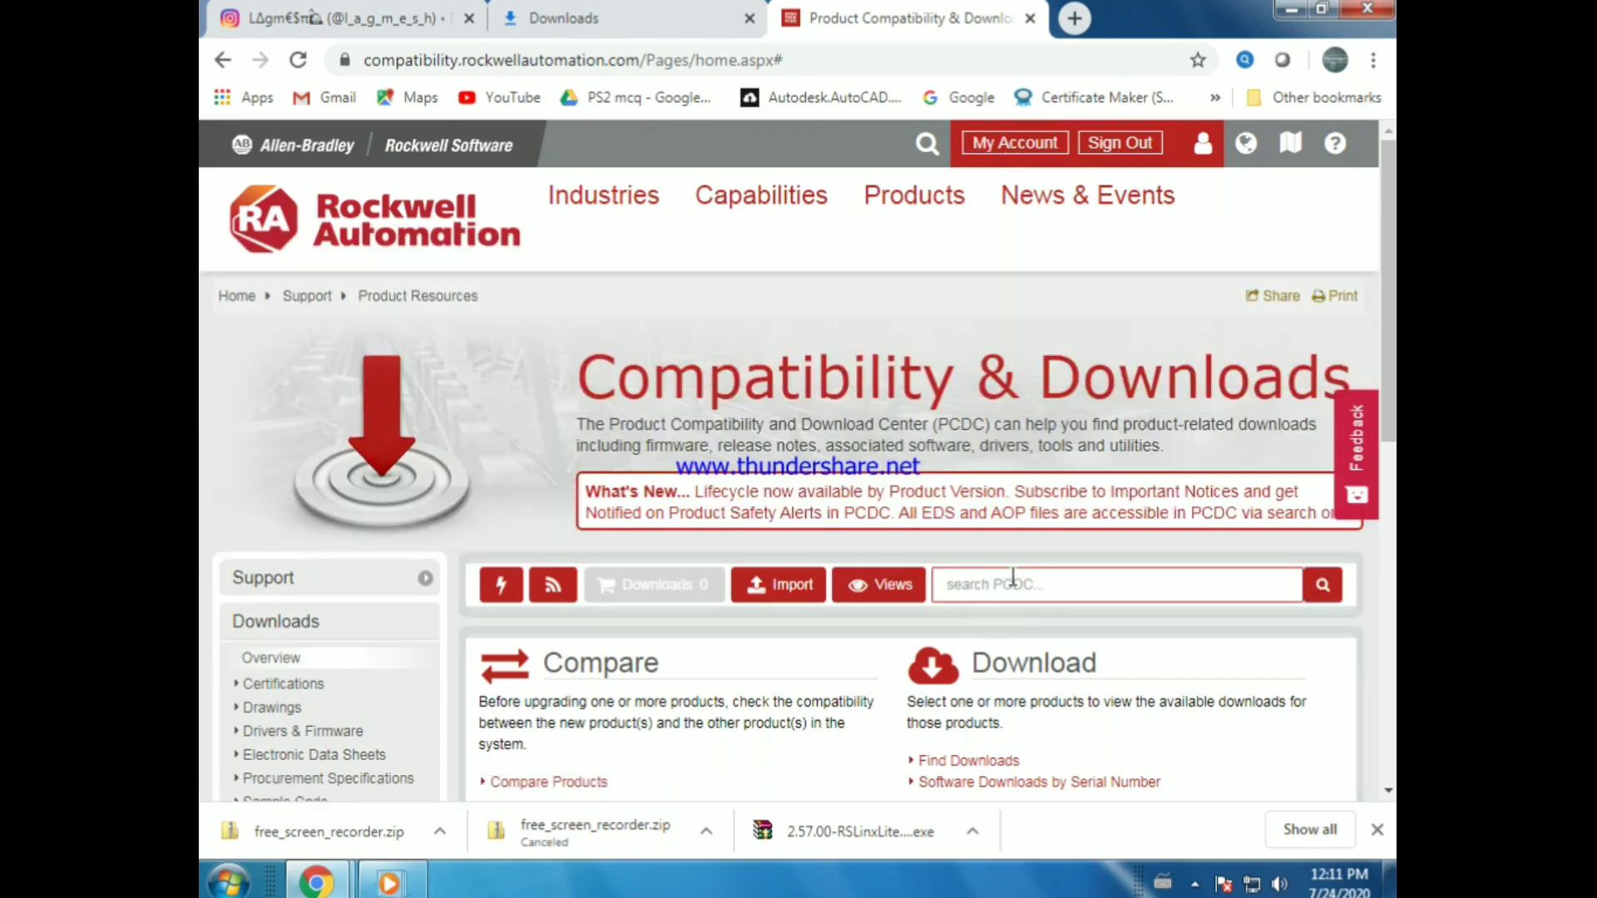
type("RSL")
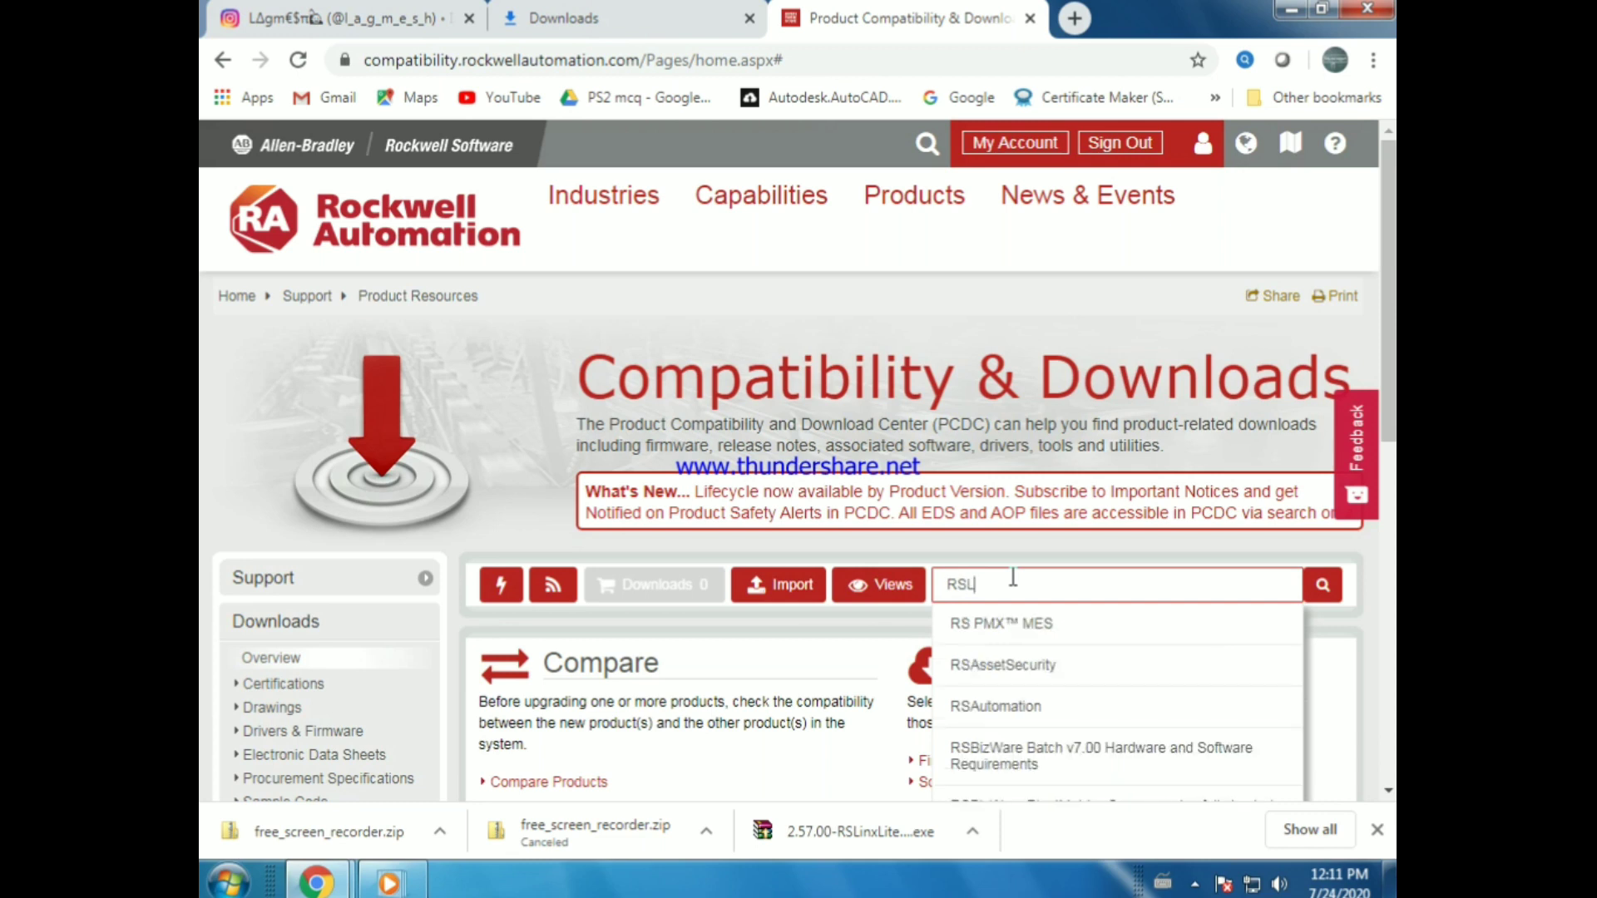
type("og")
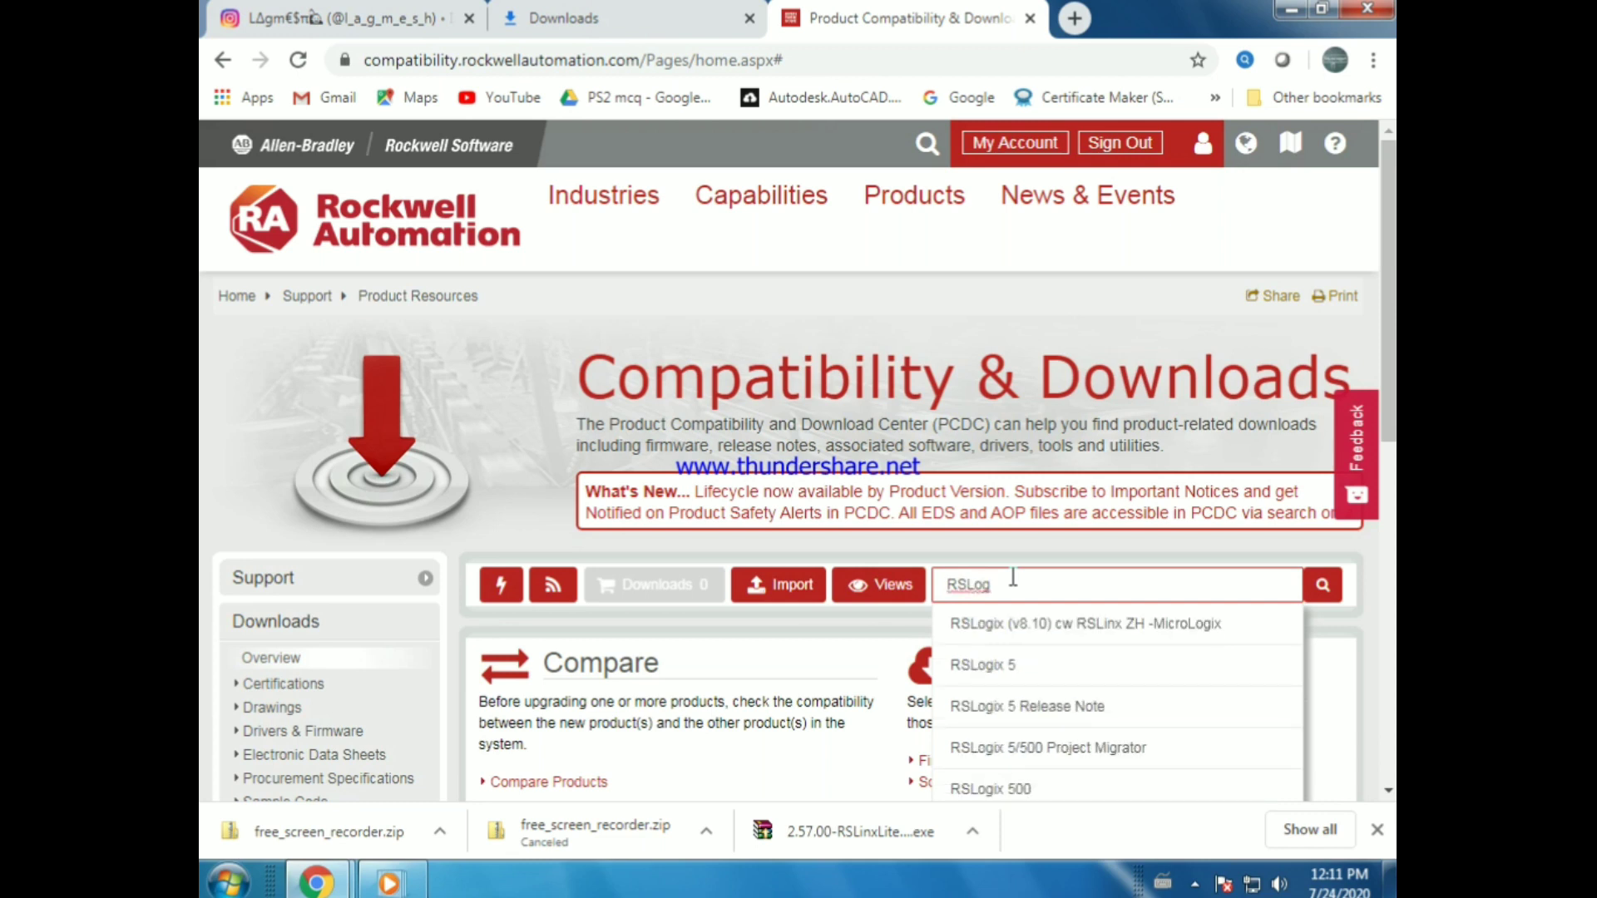
type("x")
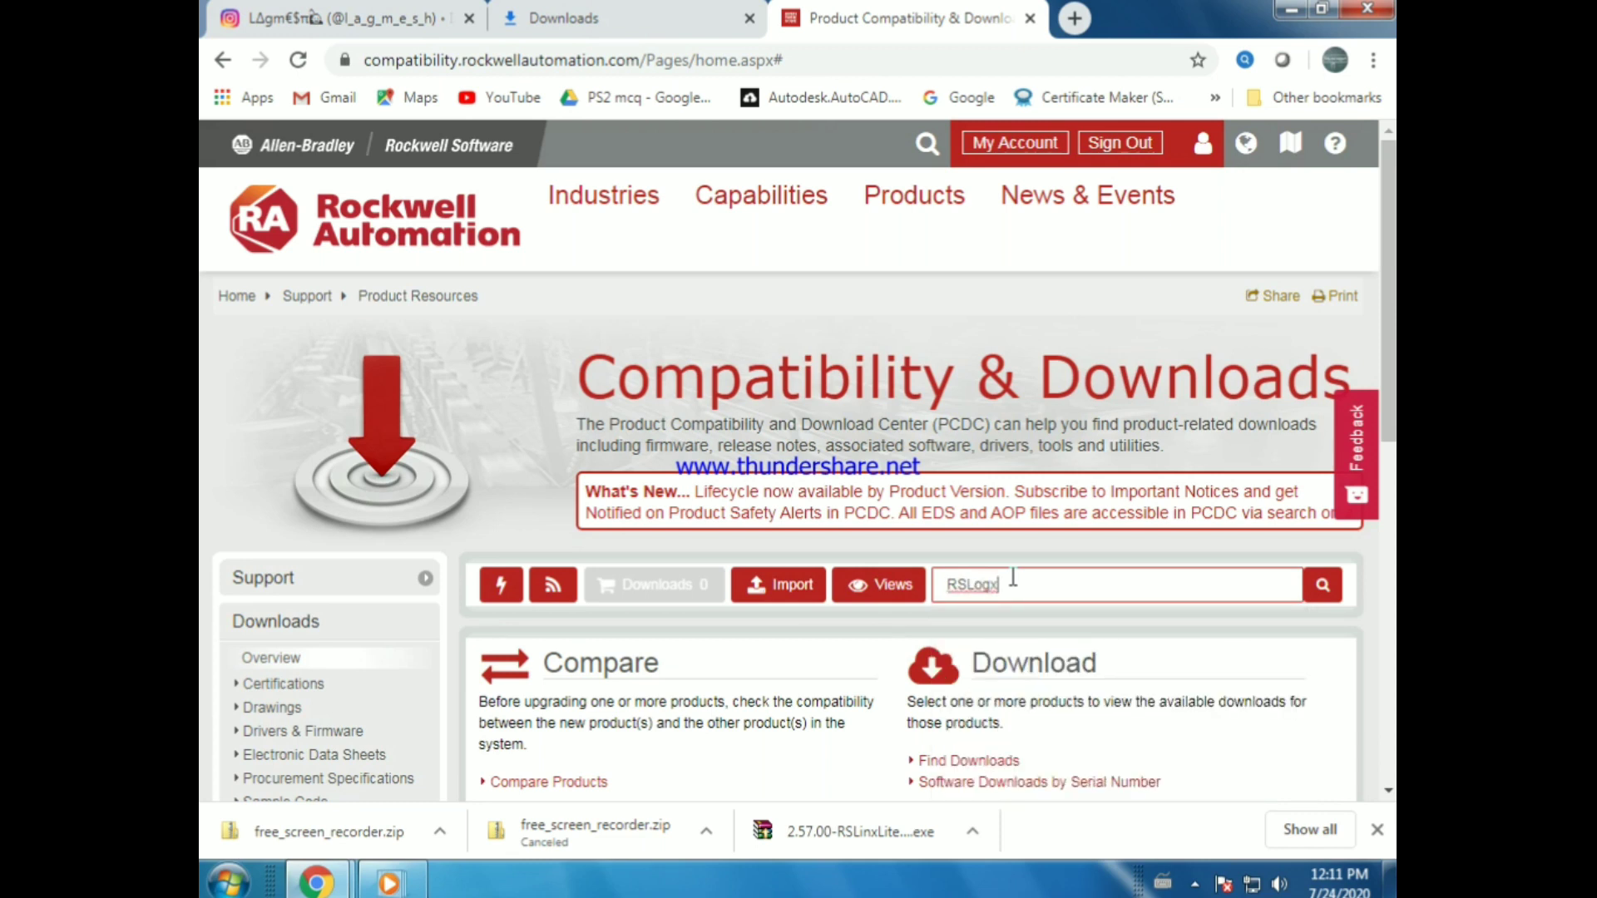
key("BackSpace")
type("ix M")
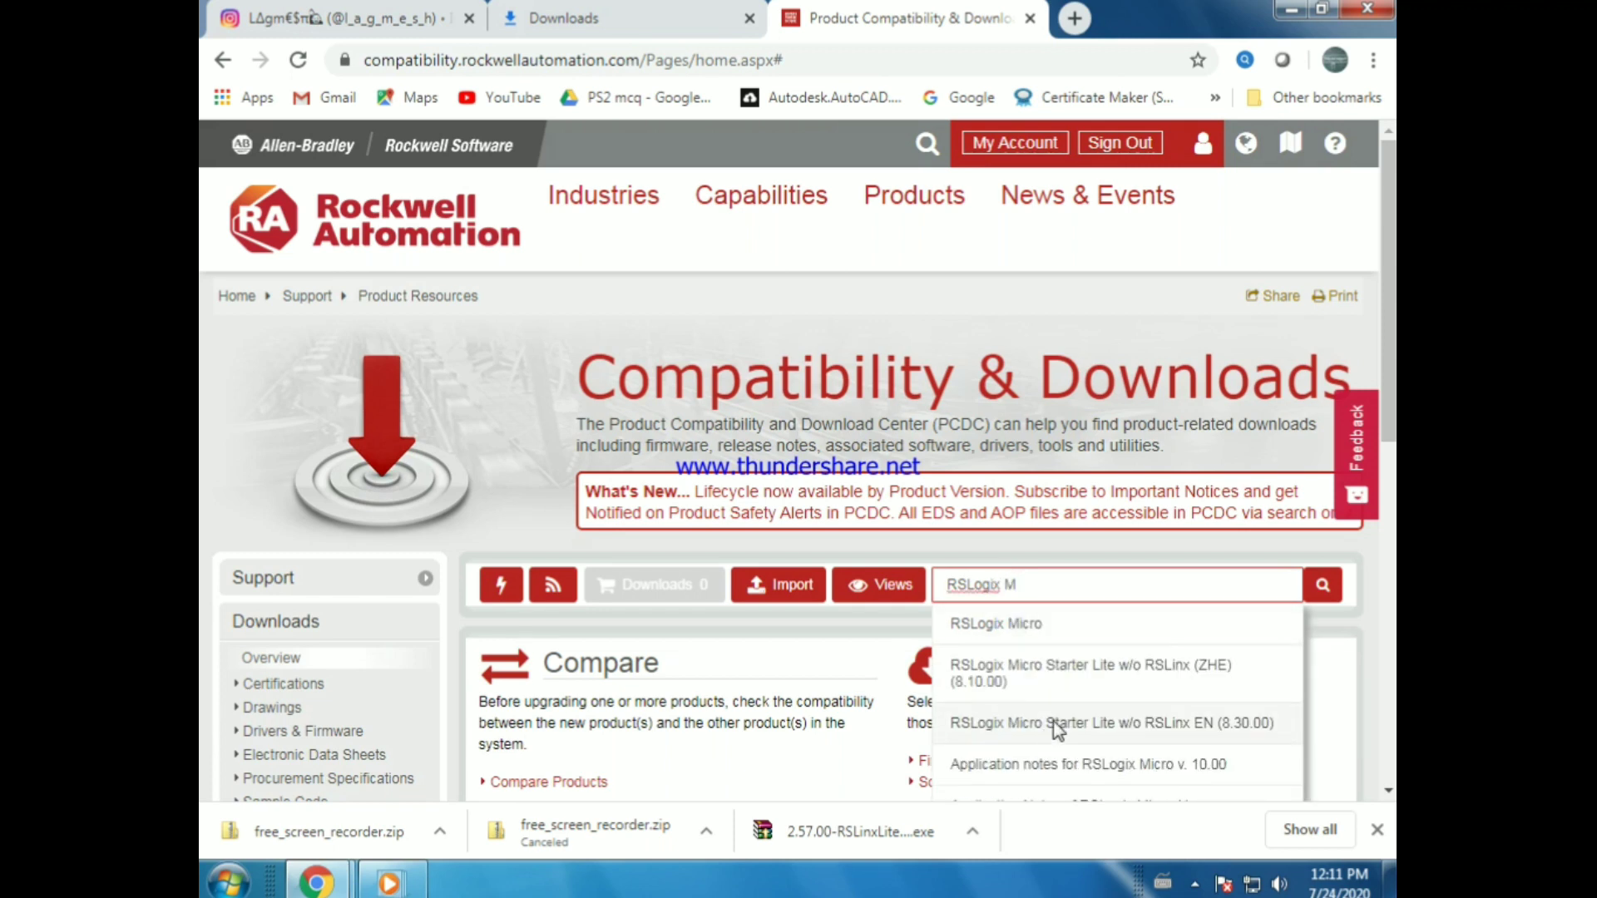
scroll(1056, 723, "down", 1)
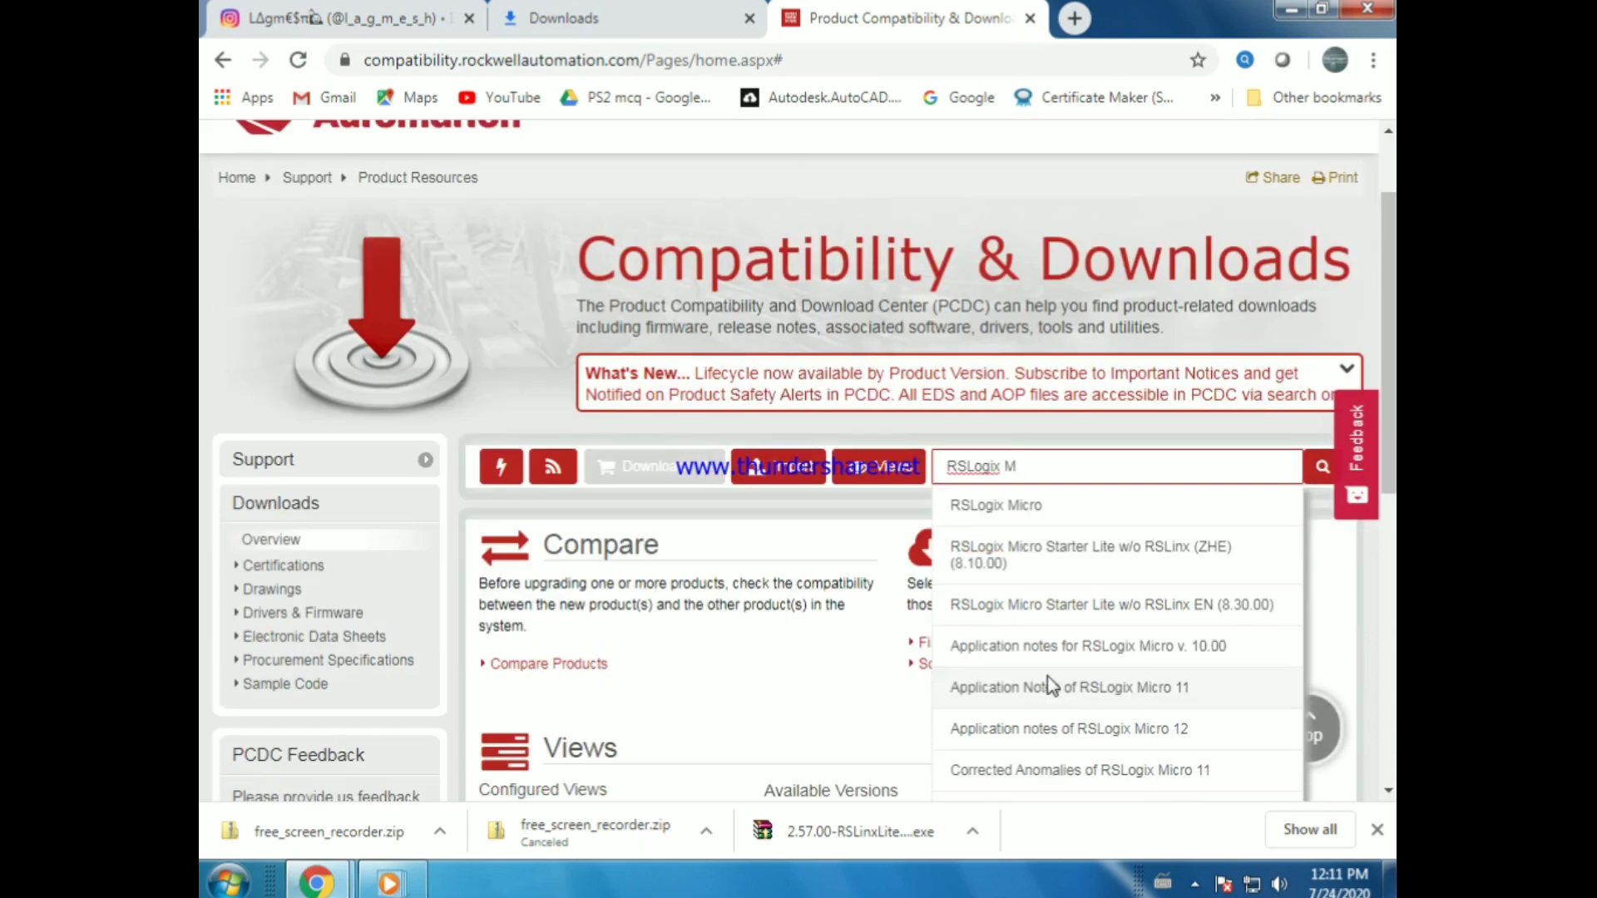
left_click(1179, 609)
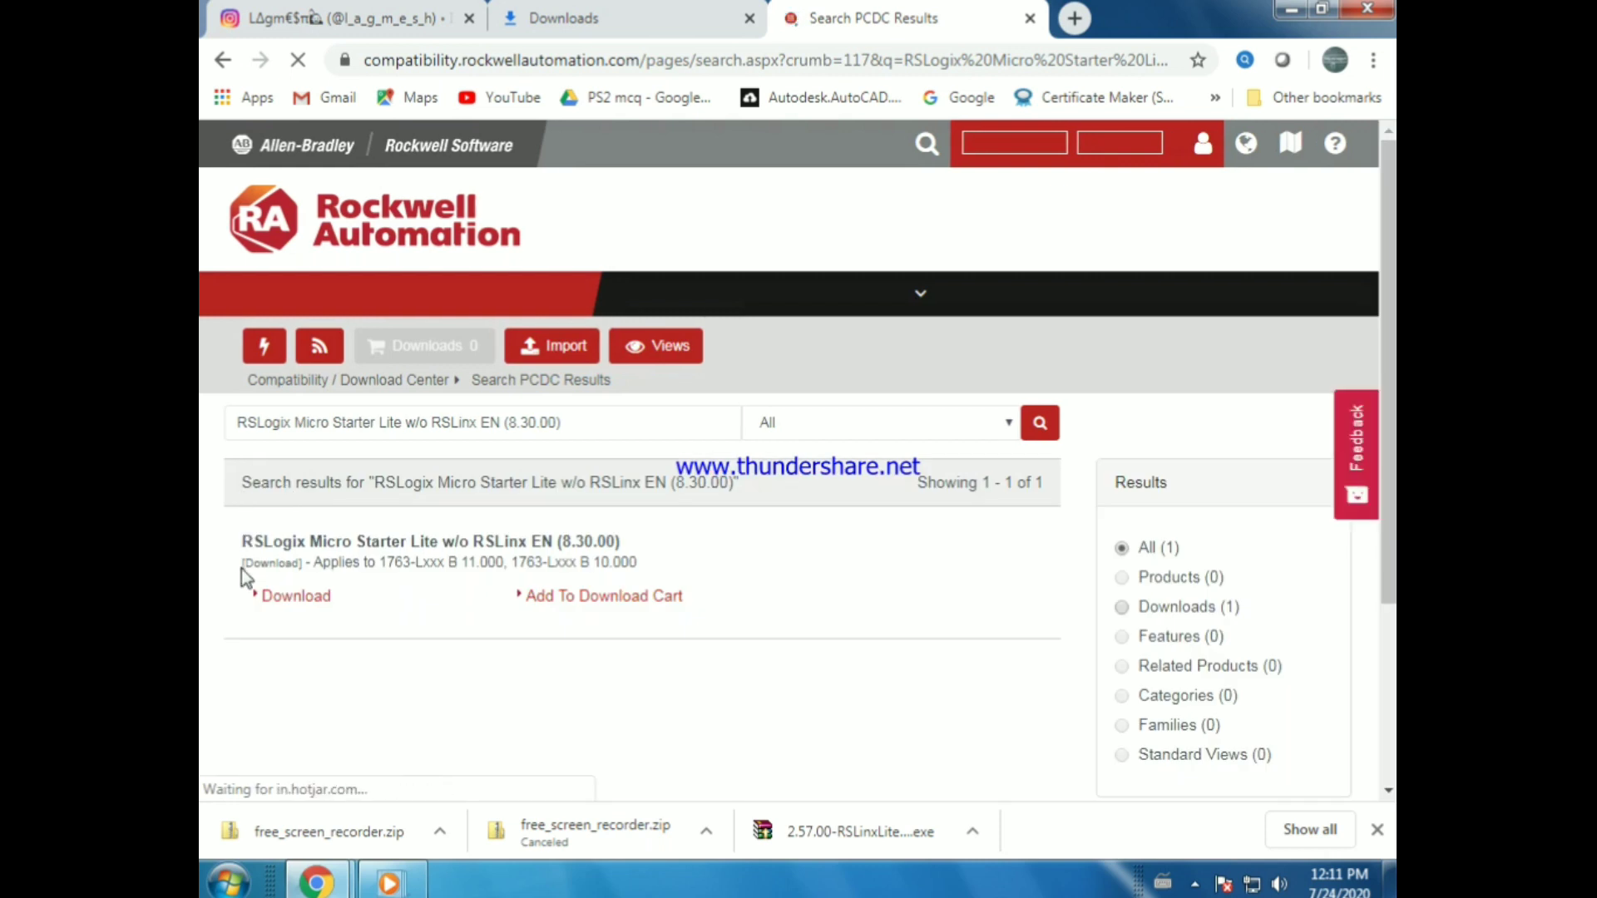
Step: Open the search result's download page, expand the 1763-Lxxx (series B) versions and show the downloads for version 11.000
left_click(309, 599)
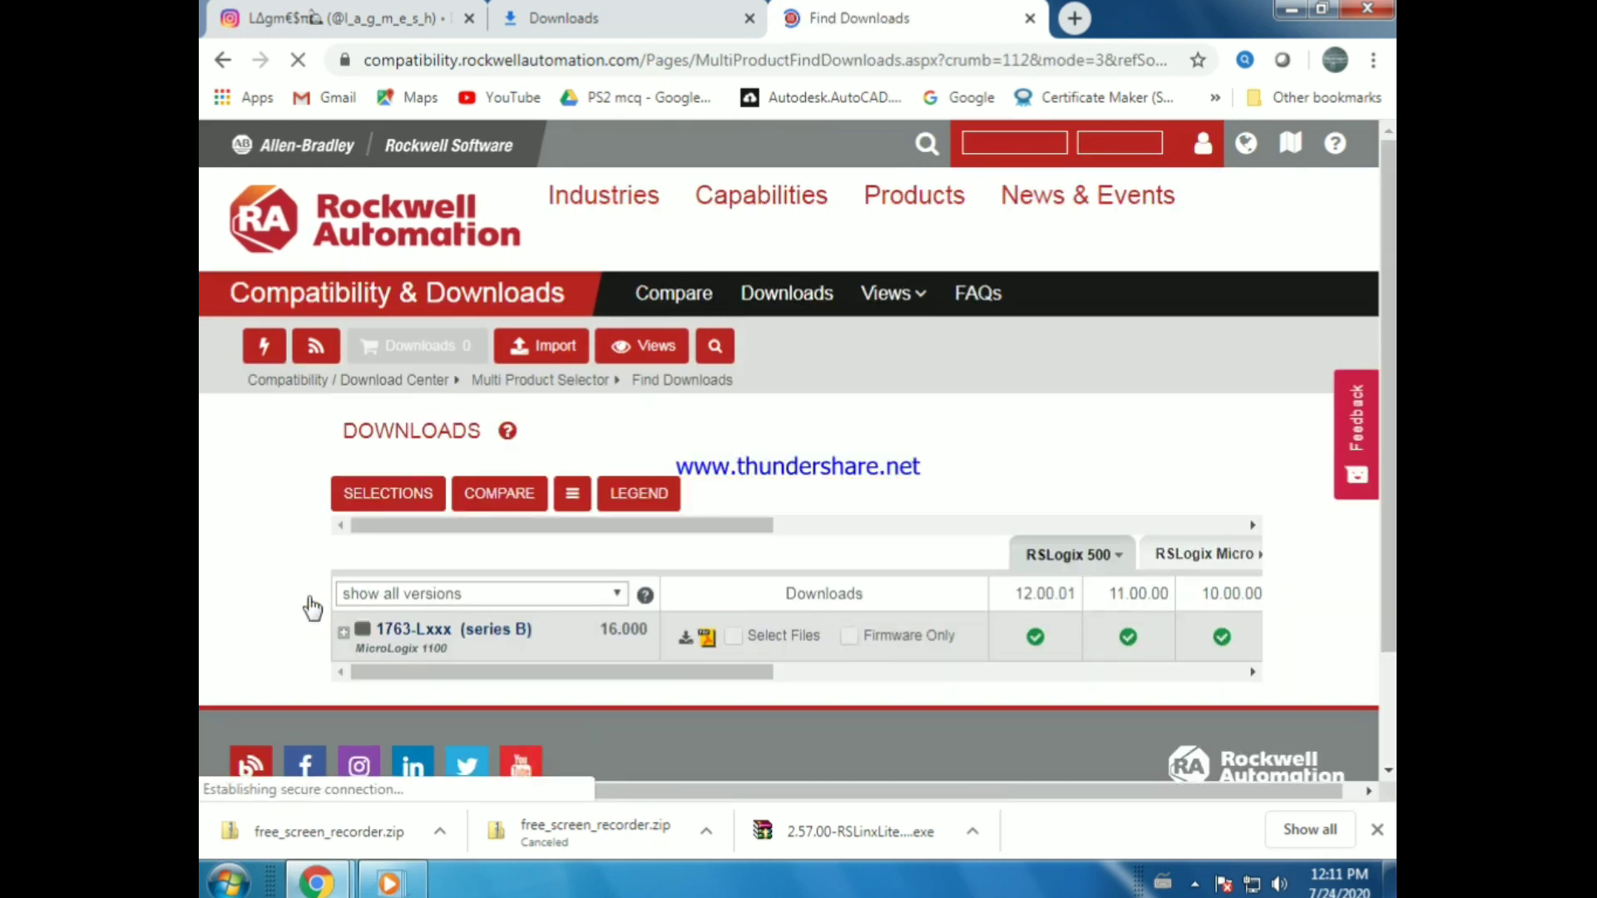
left_click(342, 632)
scroll(341, 632, "down", 1)
scroll(342, 632, "down", 3)
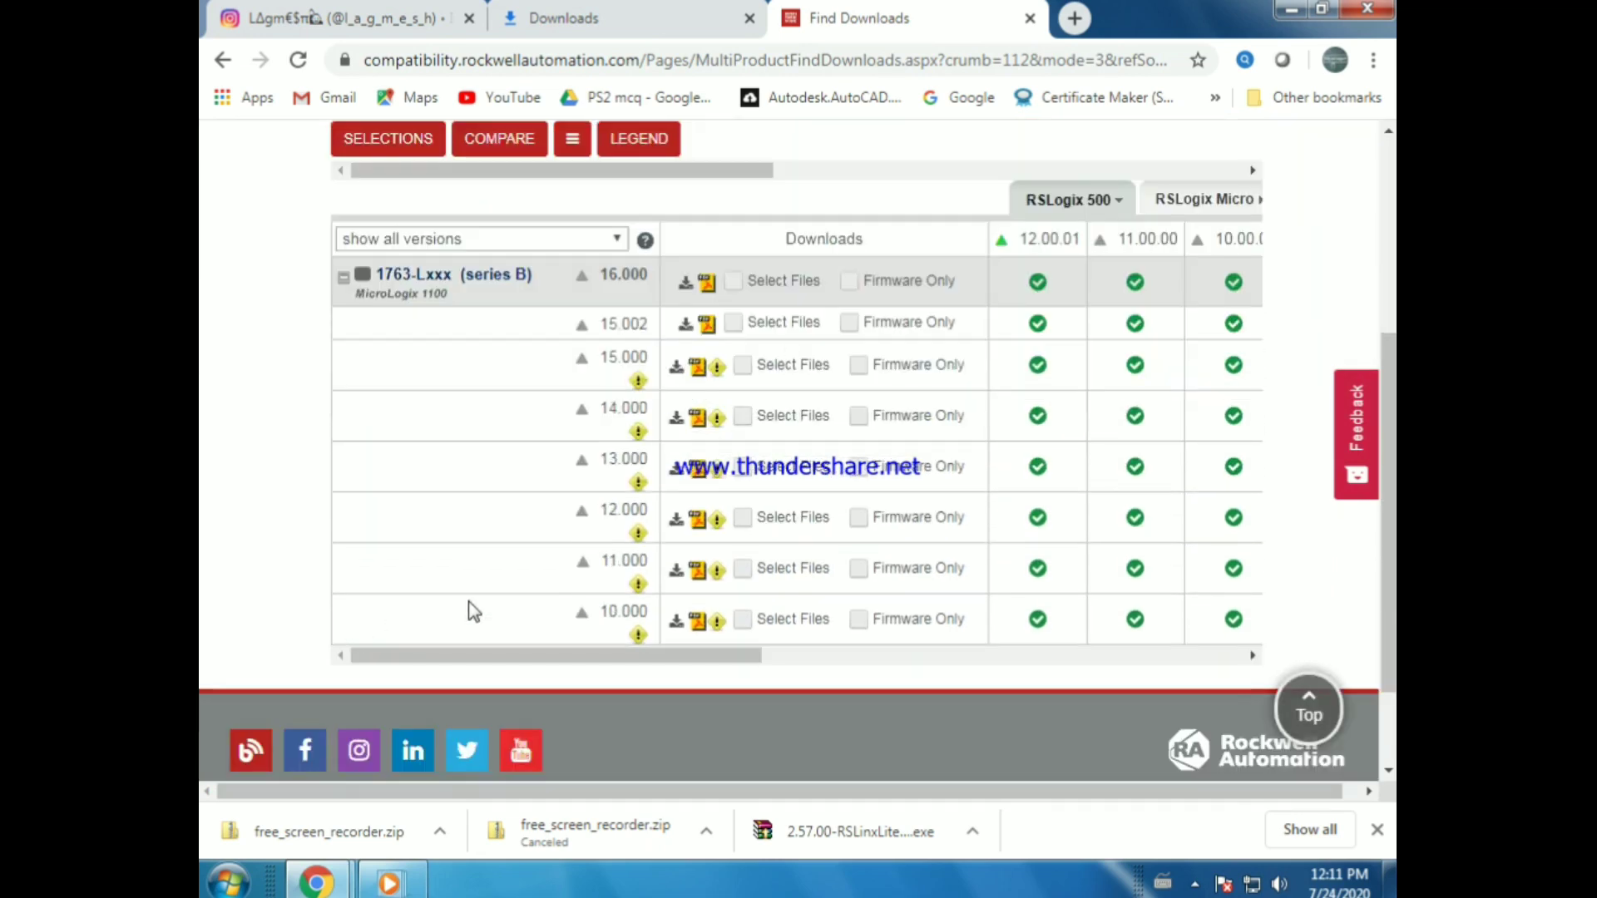
left_click_drag(593, 559, 626, 562)
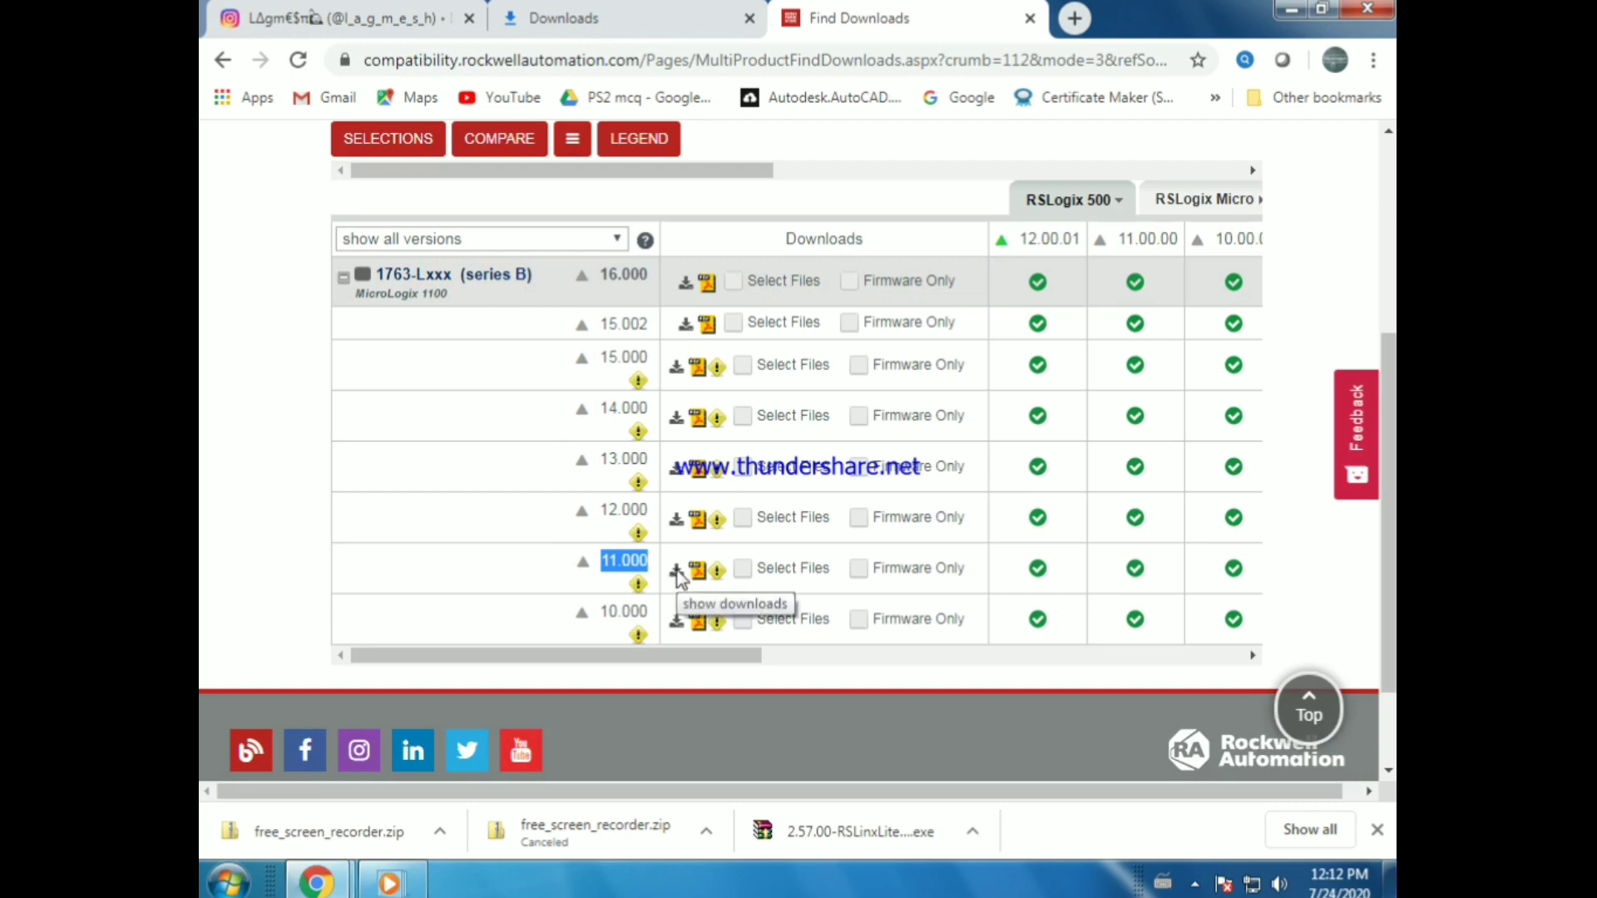
left_click(303, 612)
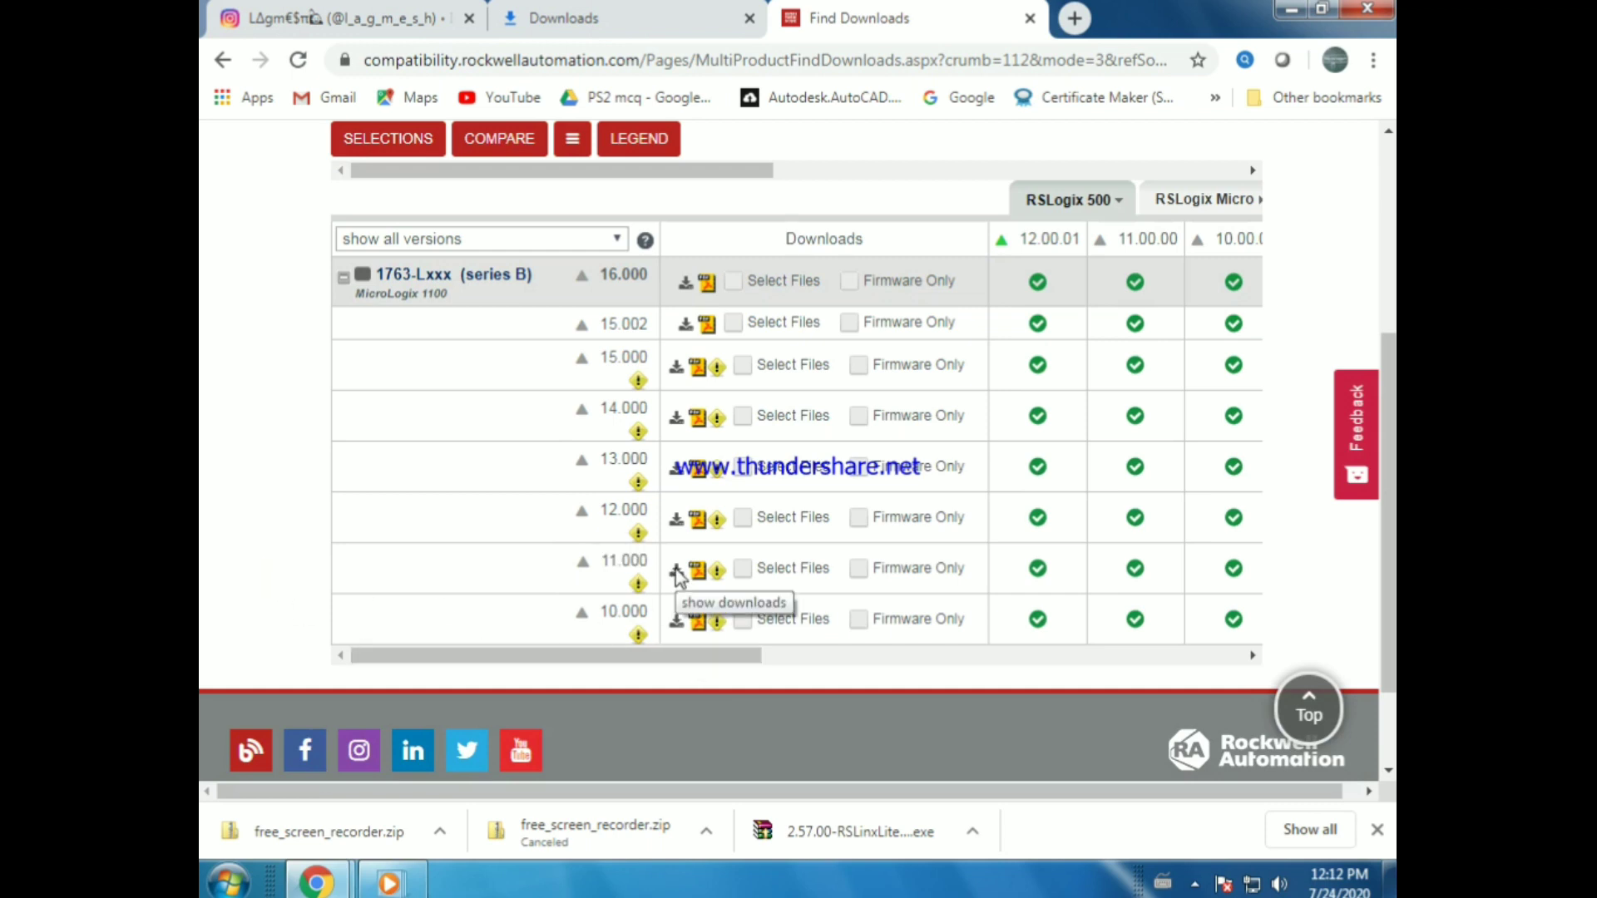
left_click(676, 573)
Step: Add RSLogix Micro Starter Lite w/o RSLinx EN (8.30.00), RSLogix Emulate 500 6.00.00 and RSLinx Classic Lite for MicroLogix to the download cart and open it
scroll(528, 588, "down", 3)
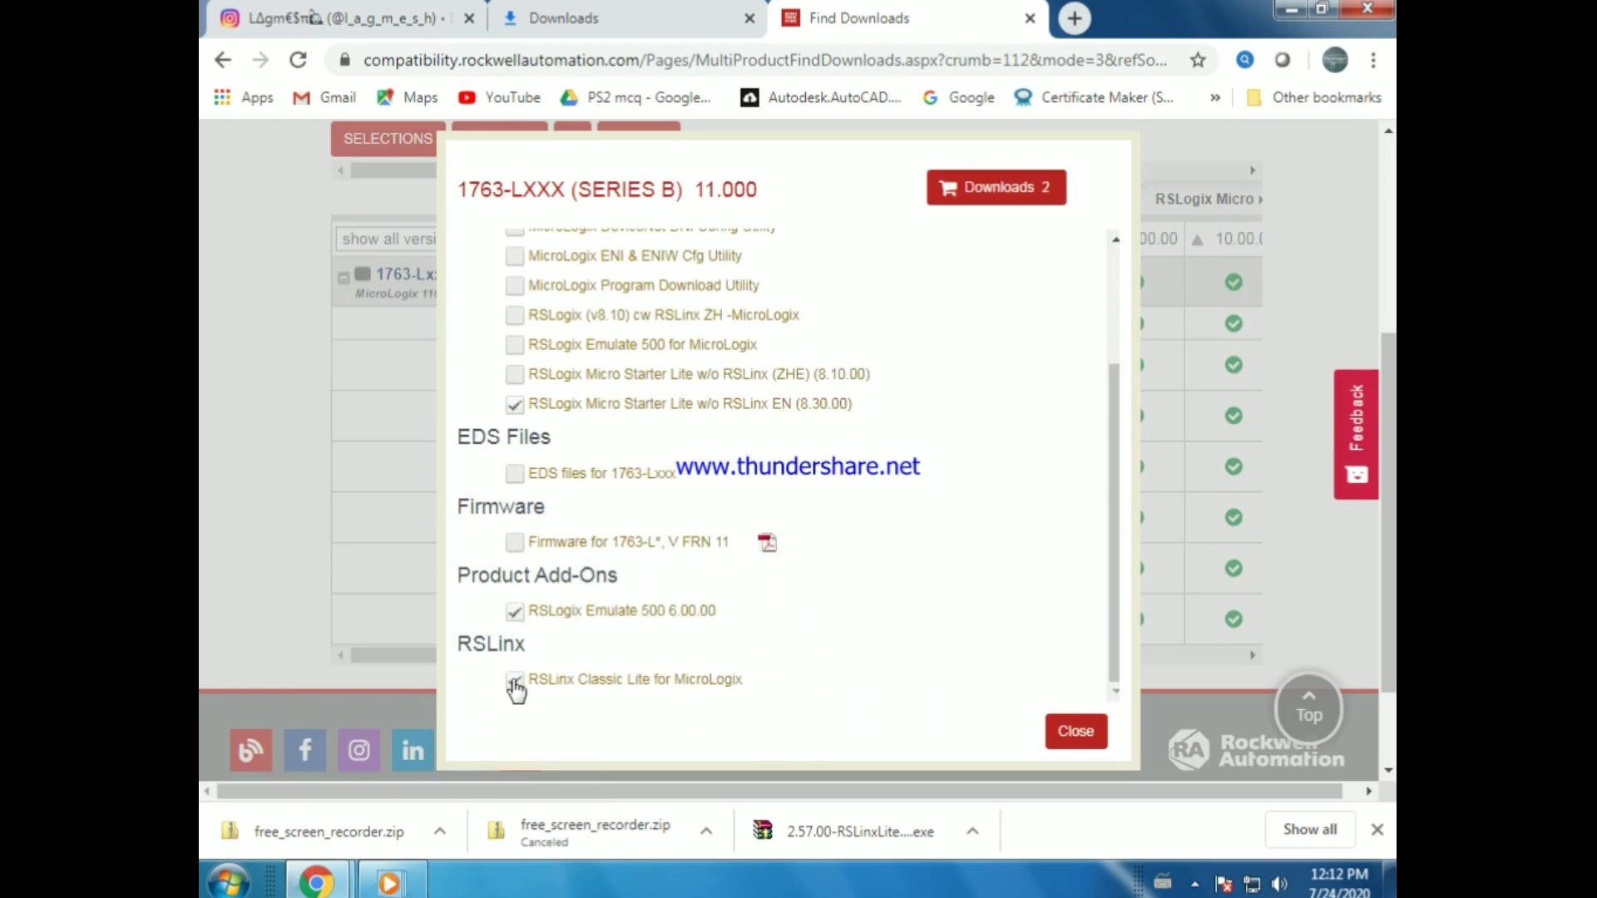
scroll(1034, 255, "up", 3)
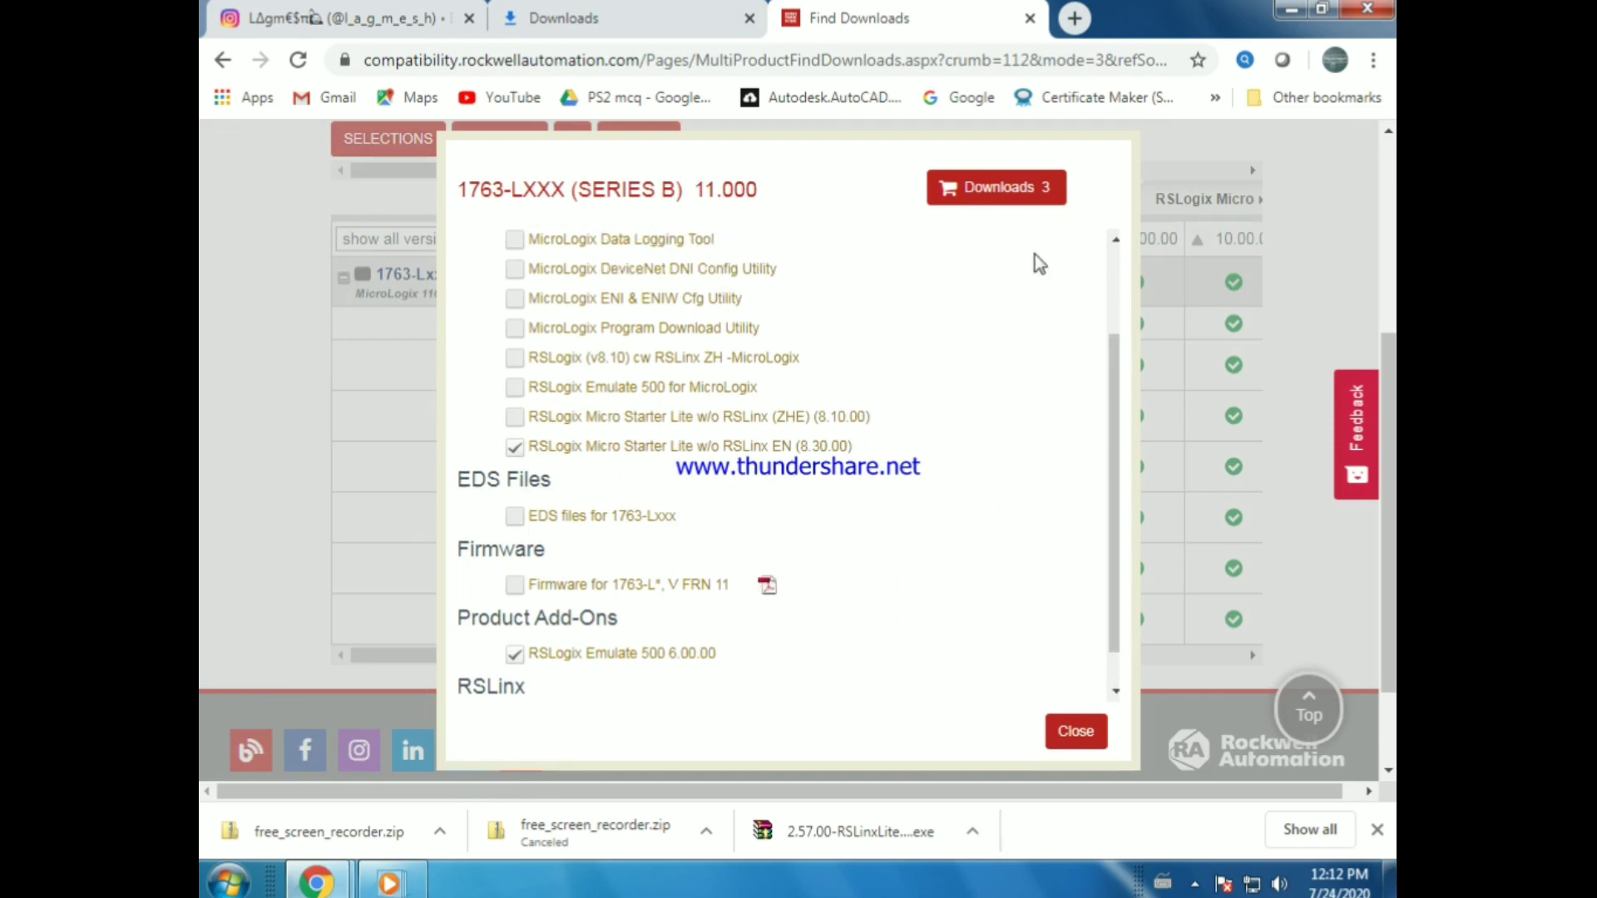
left_click(1040, 193)
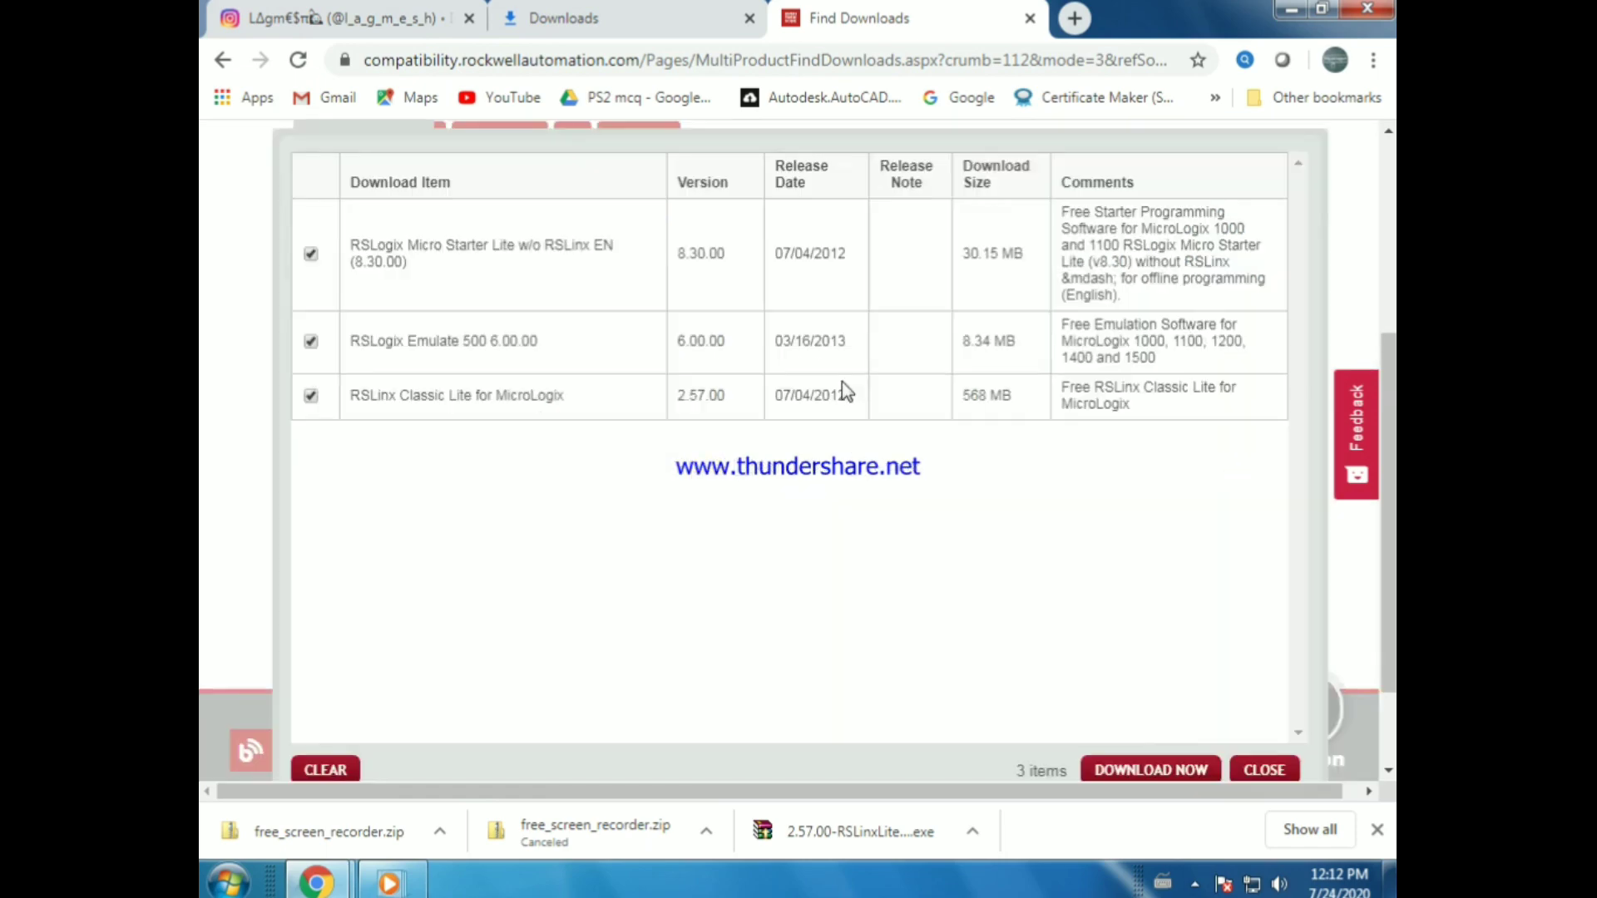
Step: Start downloading the items in the cart and accept the software end-user license agreement
scroll(957, 618, "up", 3)
scroll(920, 612, "down", 3)
left_click(1151, 772)
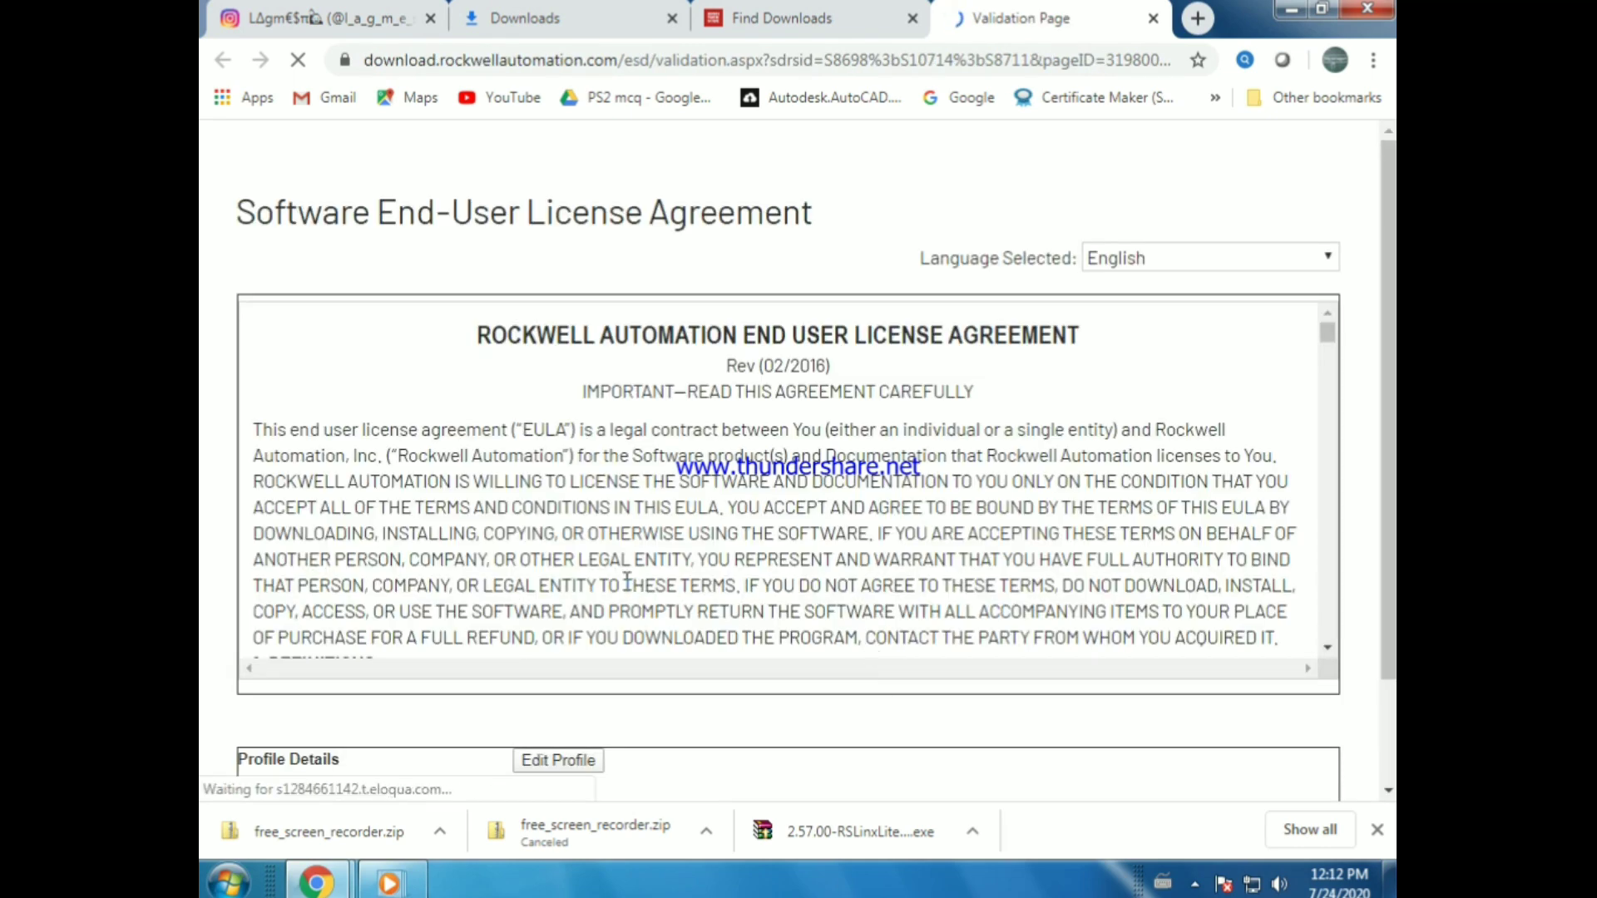
scroll(646, 596, "down", 10)
scroll(645, 596, "down", 20)
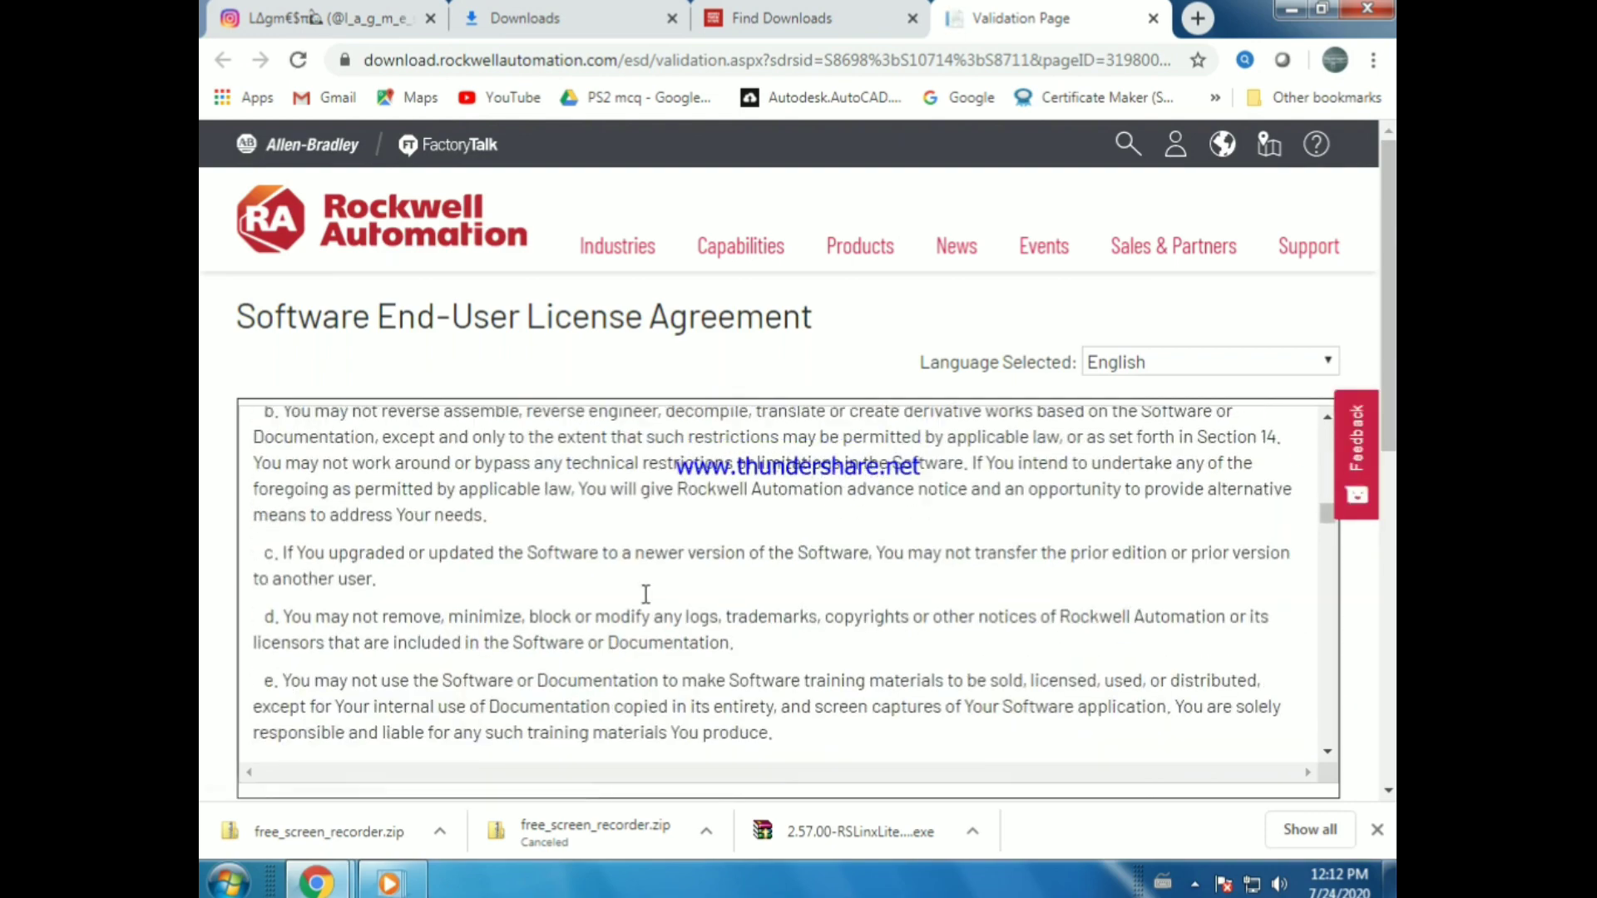
scroll(648, 601, "down", 20)
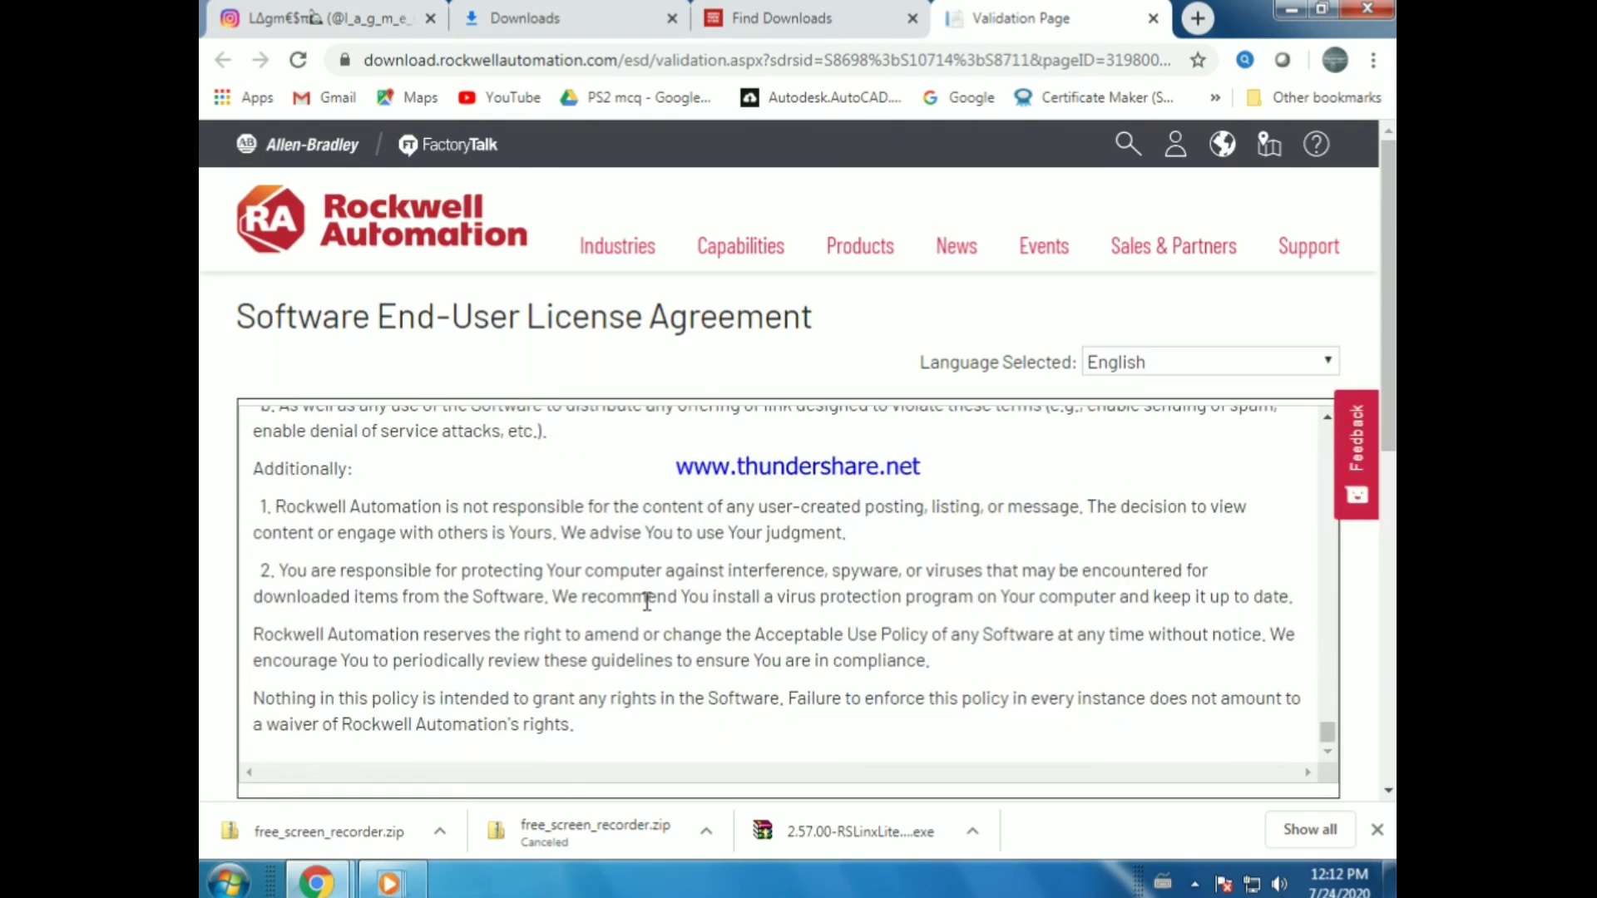
scroll(1168, 697, "down", 6)
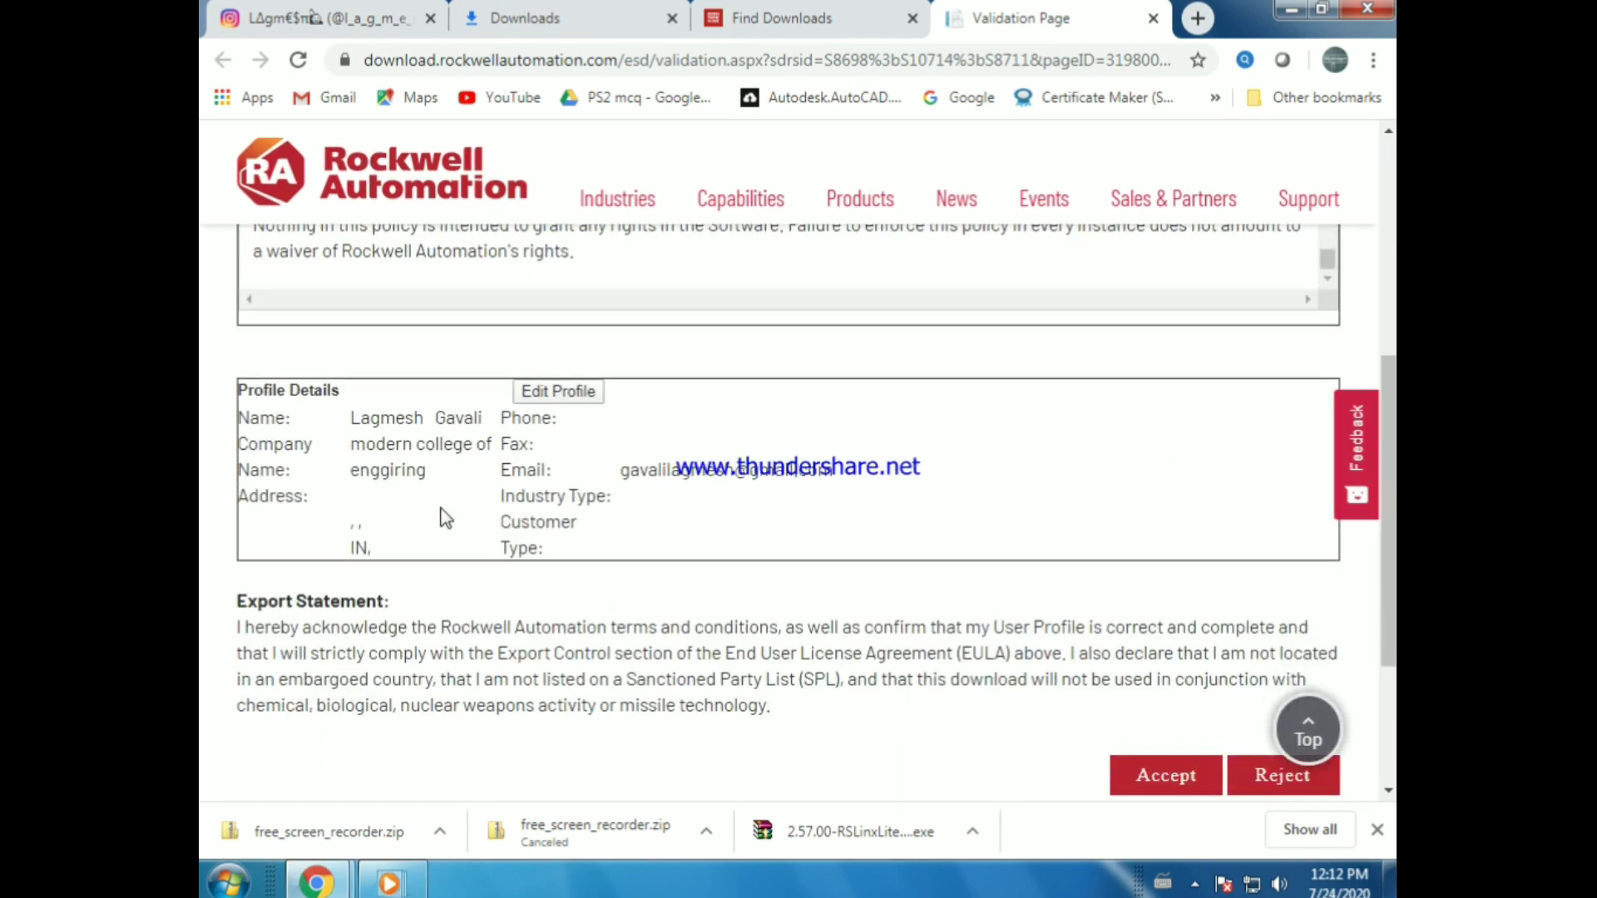
scroll(981, 646, "down", 3)
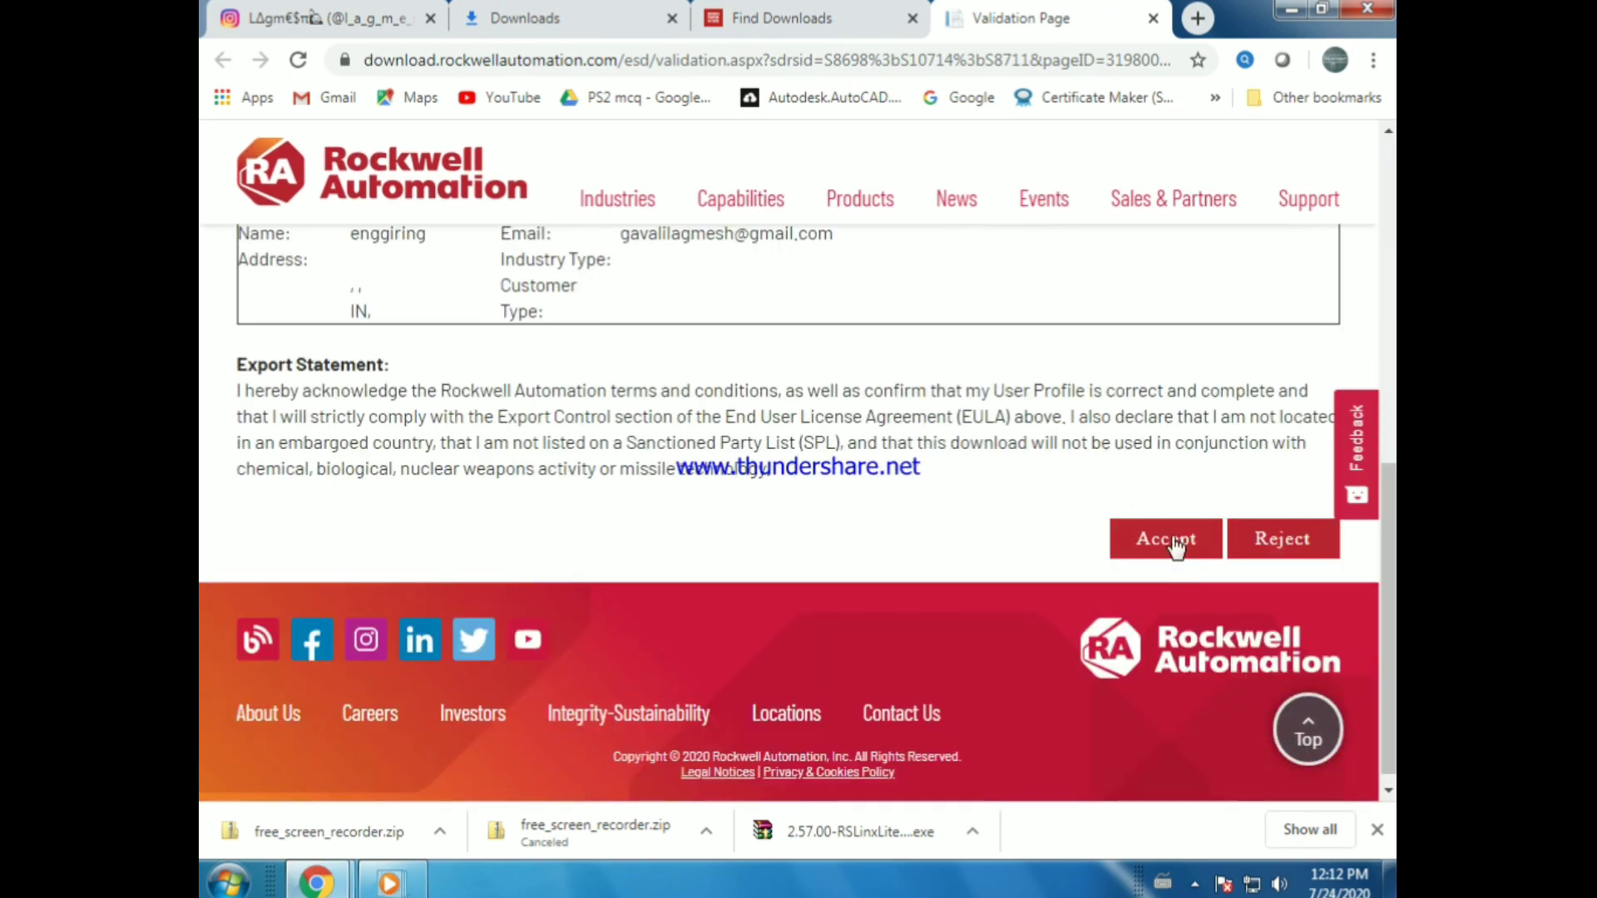
left_click(1175, 545)
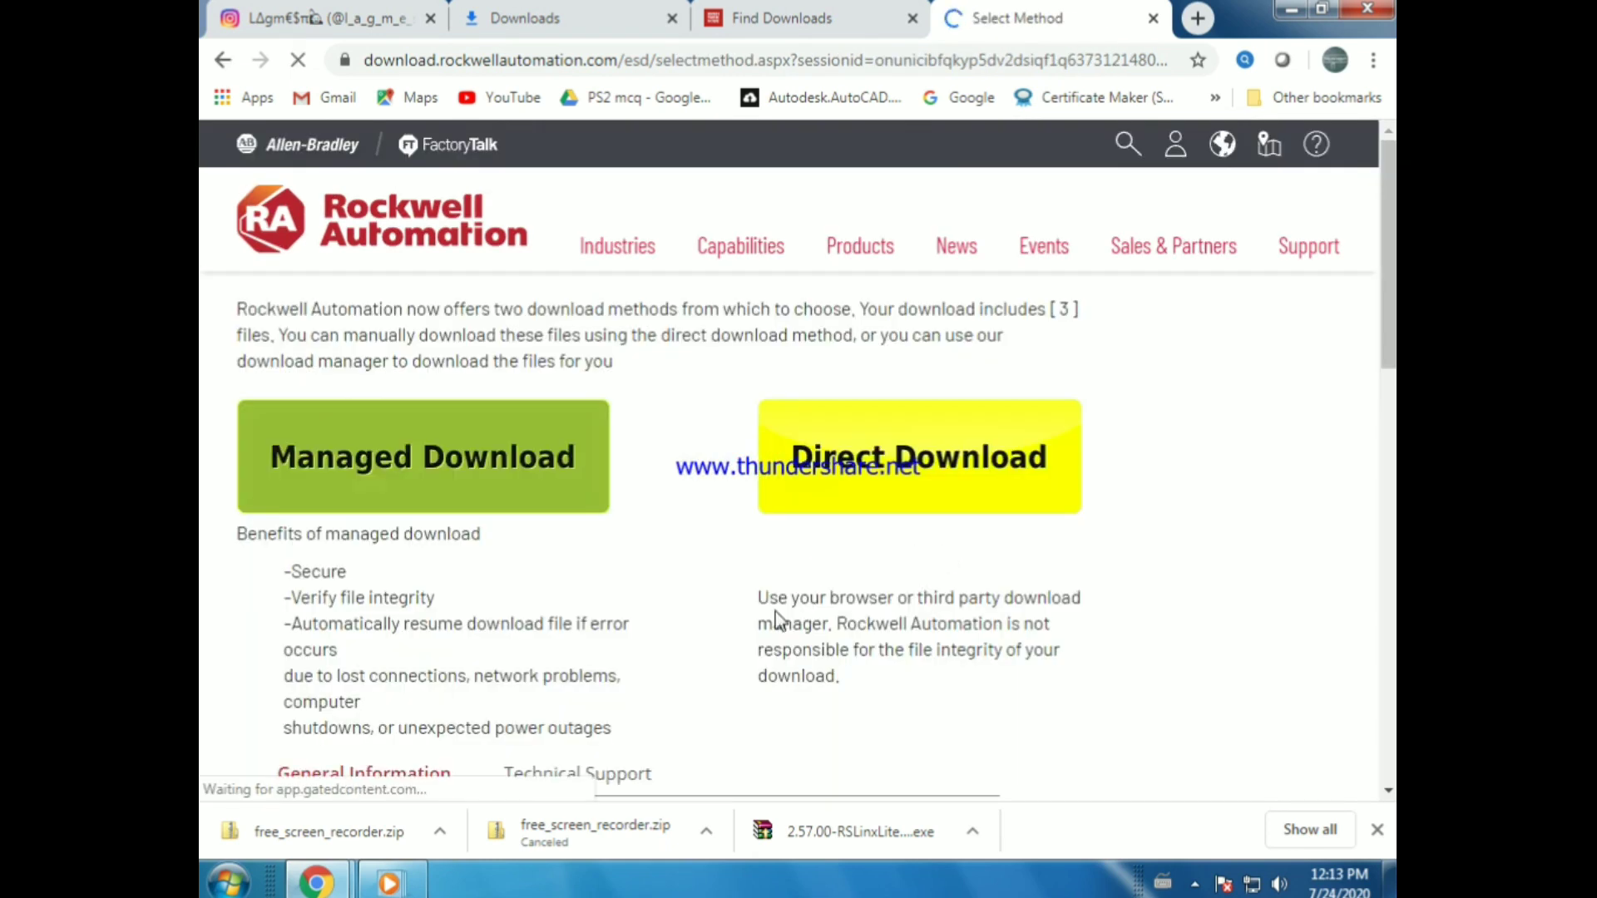
Step: Choose the direct download method, then download 6.00.00-RSLogixEmulate500-CD.exe and keep the file
left_click(921, 470)
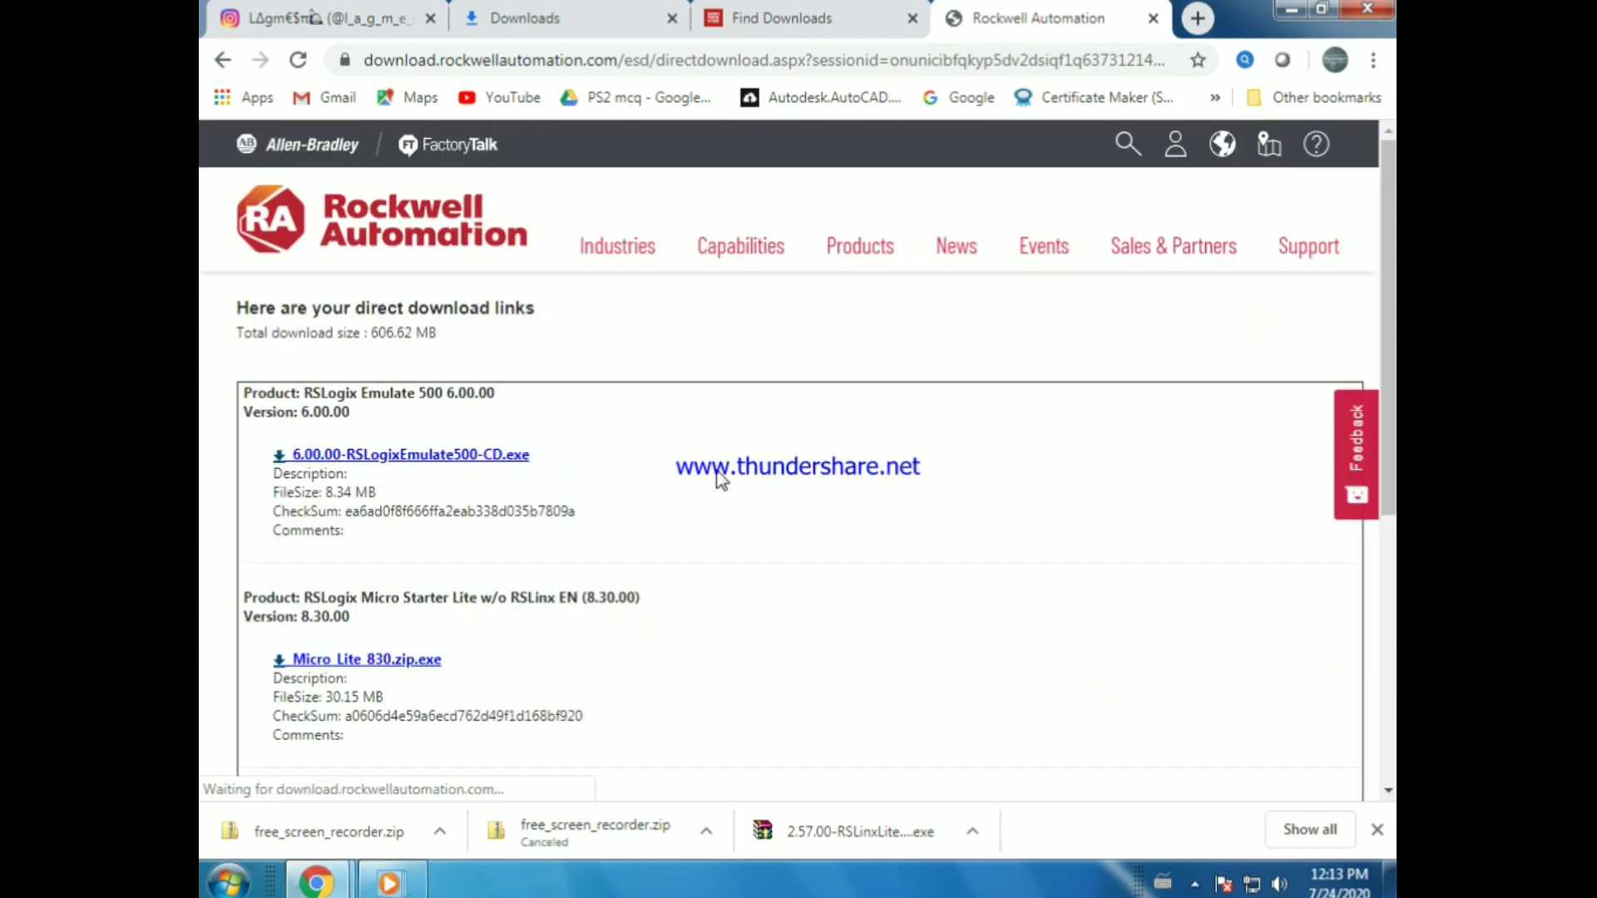
scroll(720, 480, "down", 2)
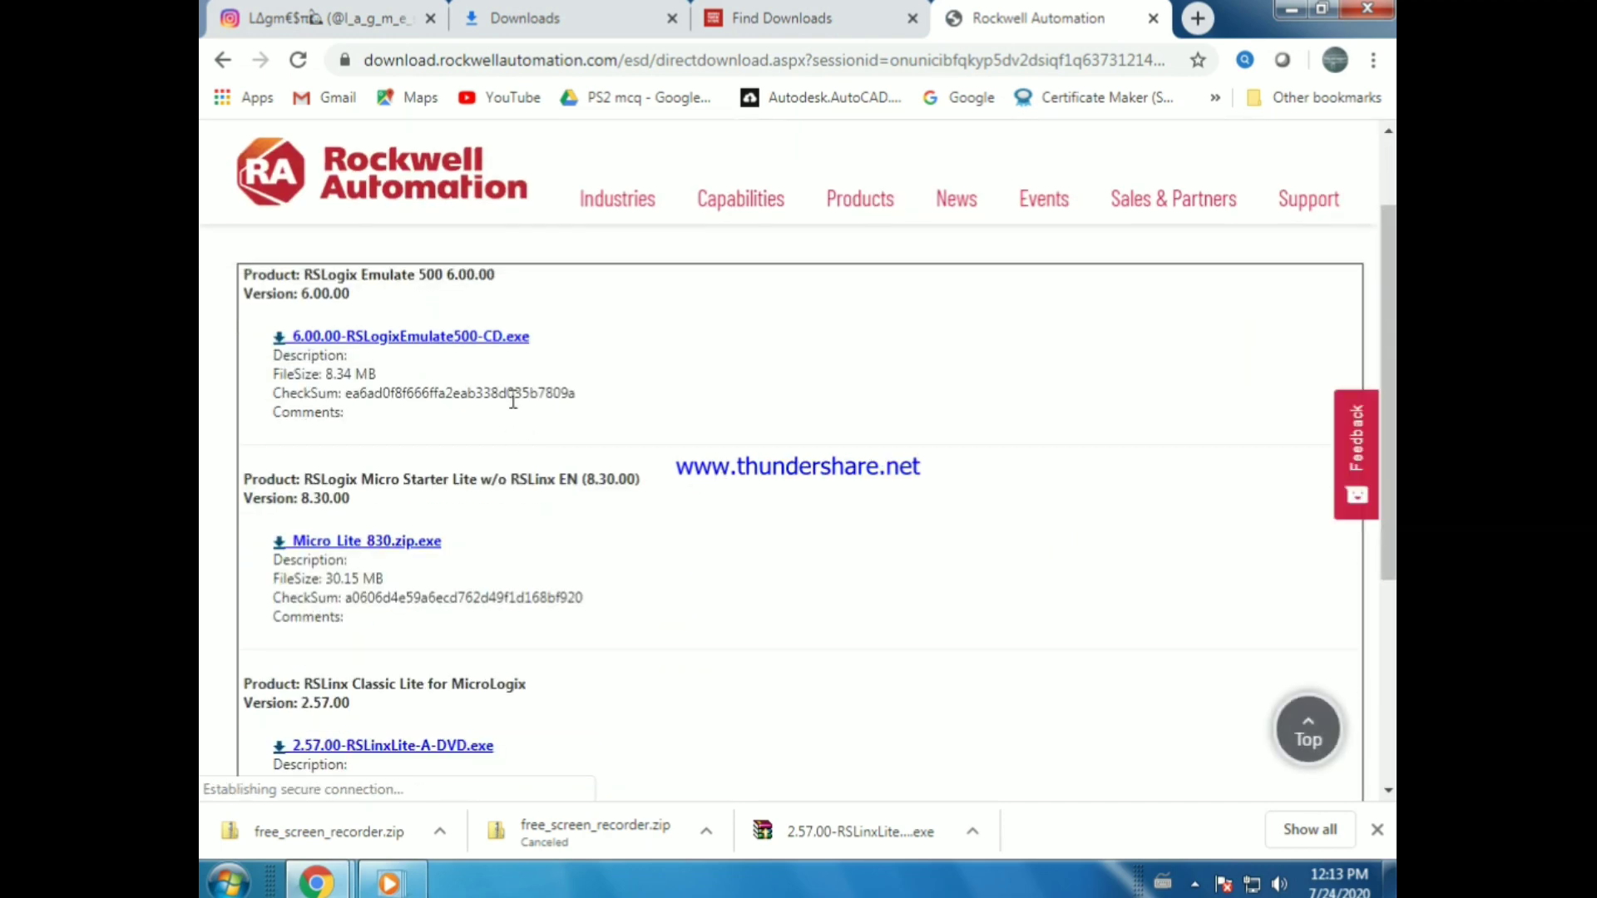
left_click(472, 338)
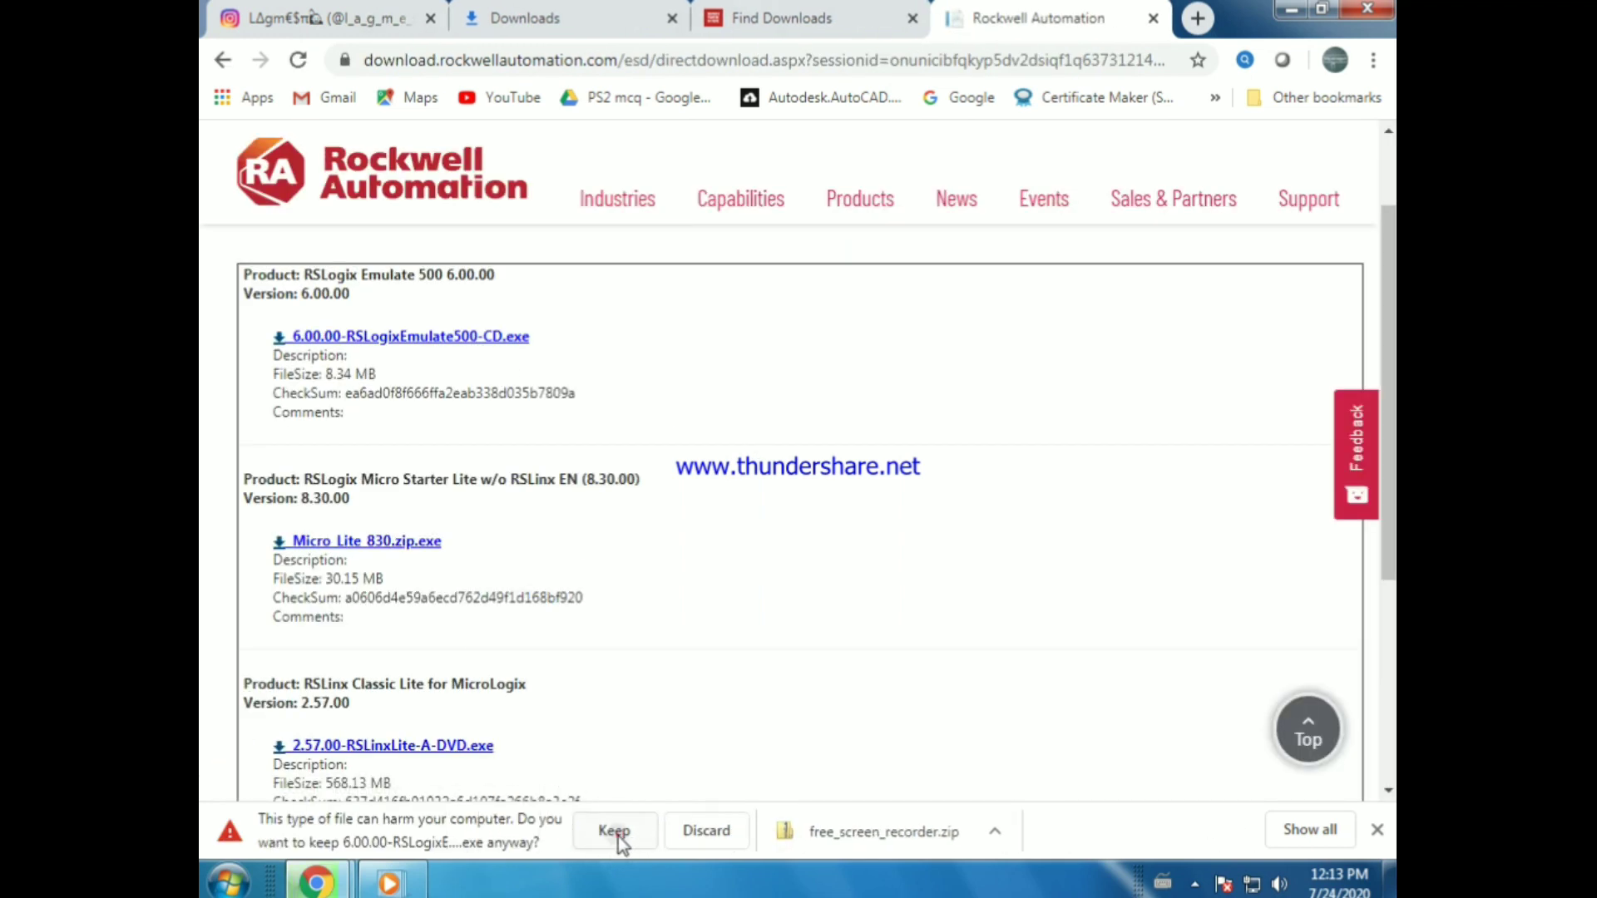
left_click(616, 832)
left_click(440, 831)
left_click(469, 719)
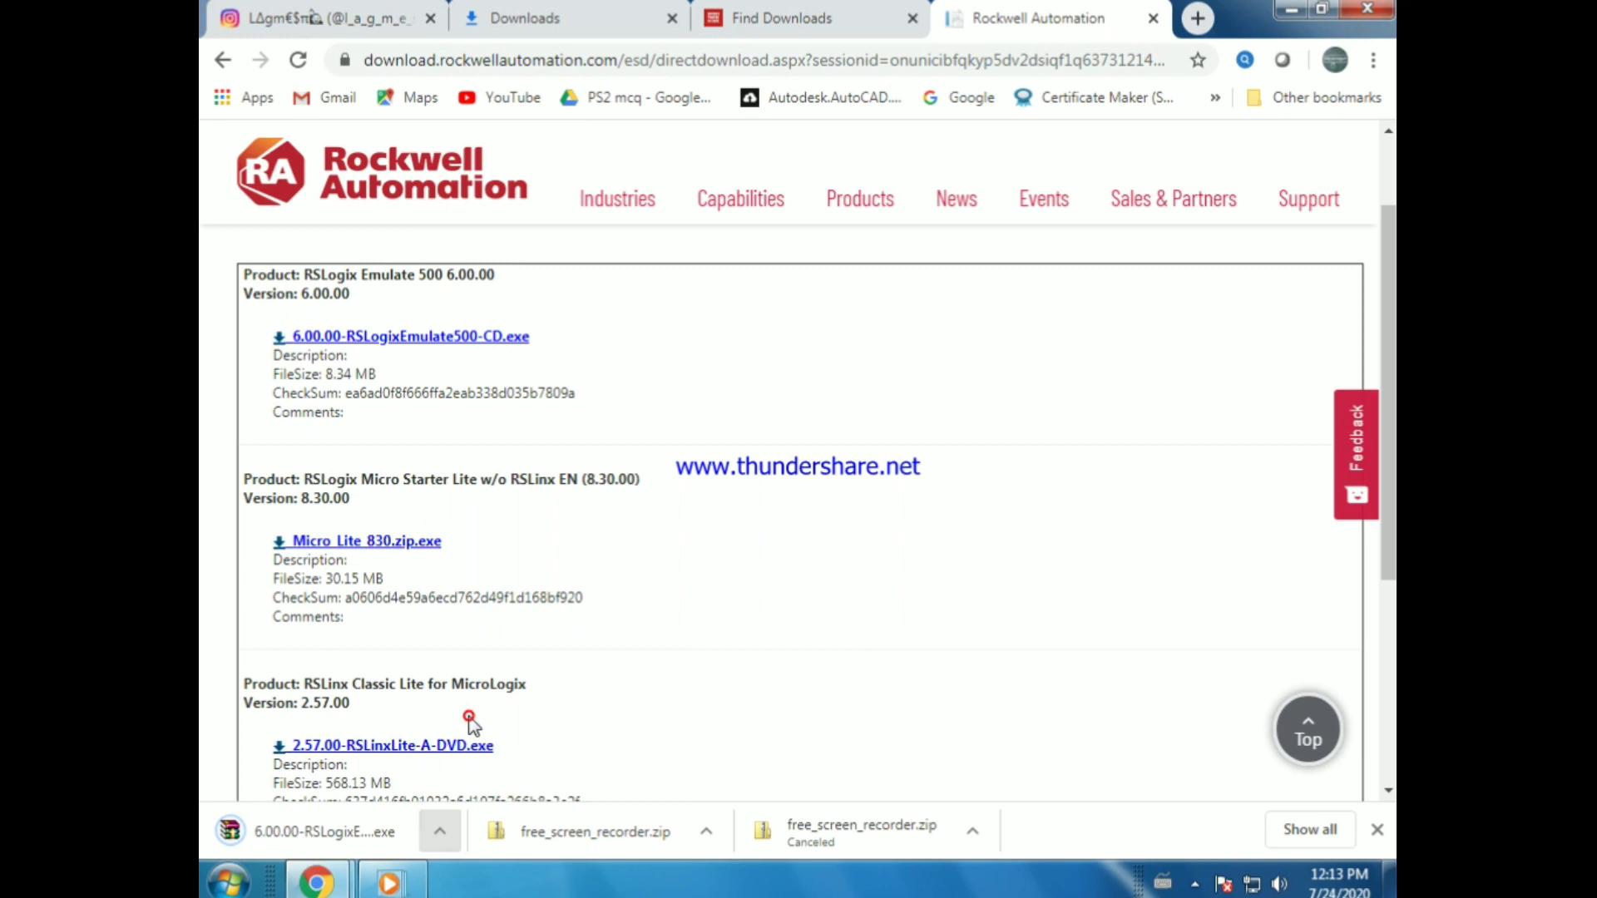
Step: Download Micro_Lite_830.zip.exe for RSLogix Micro Starter Lite, keep the file and pause its download
left_click(358, 542)
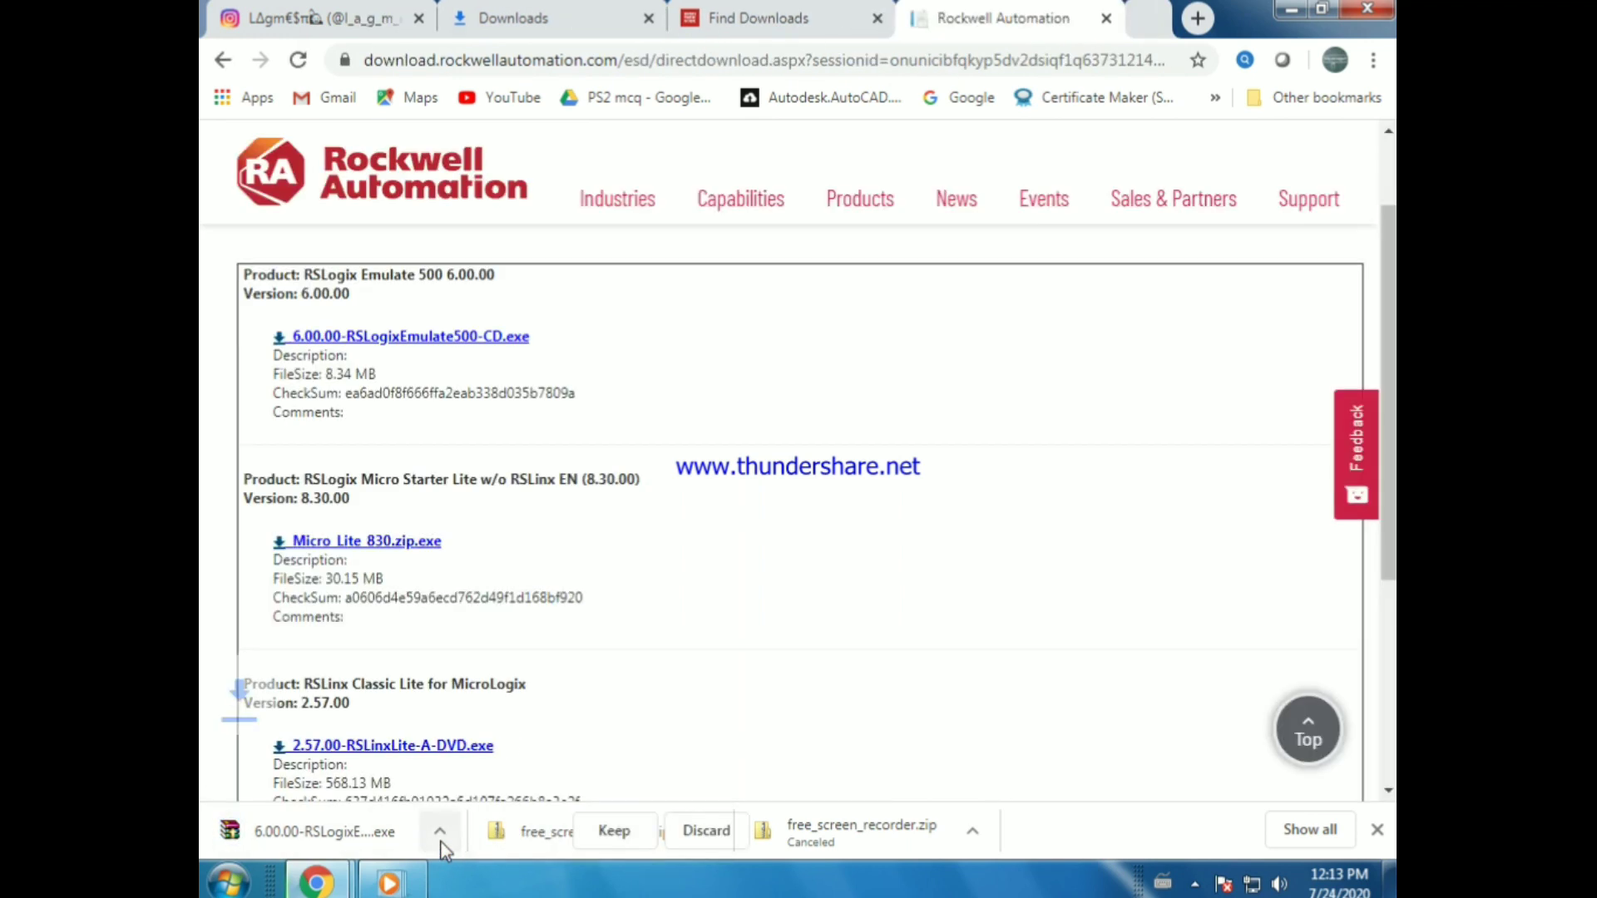
left_click(606, 835)
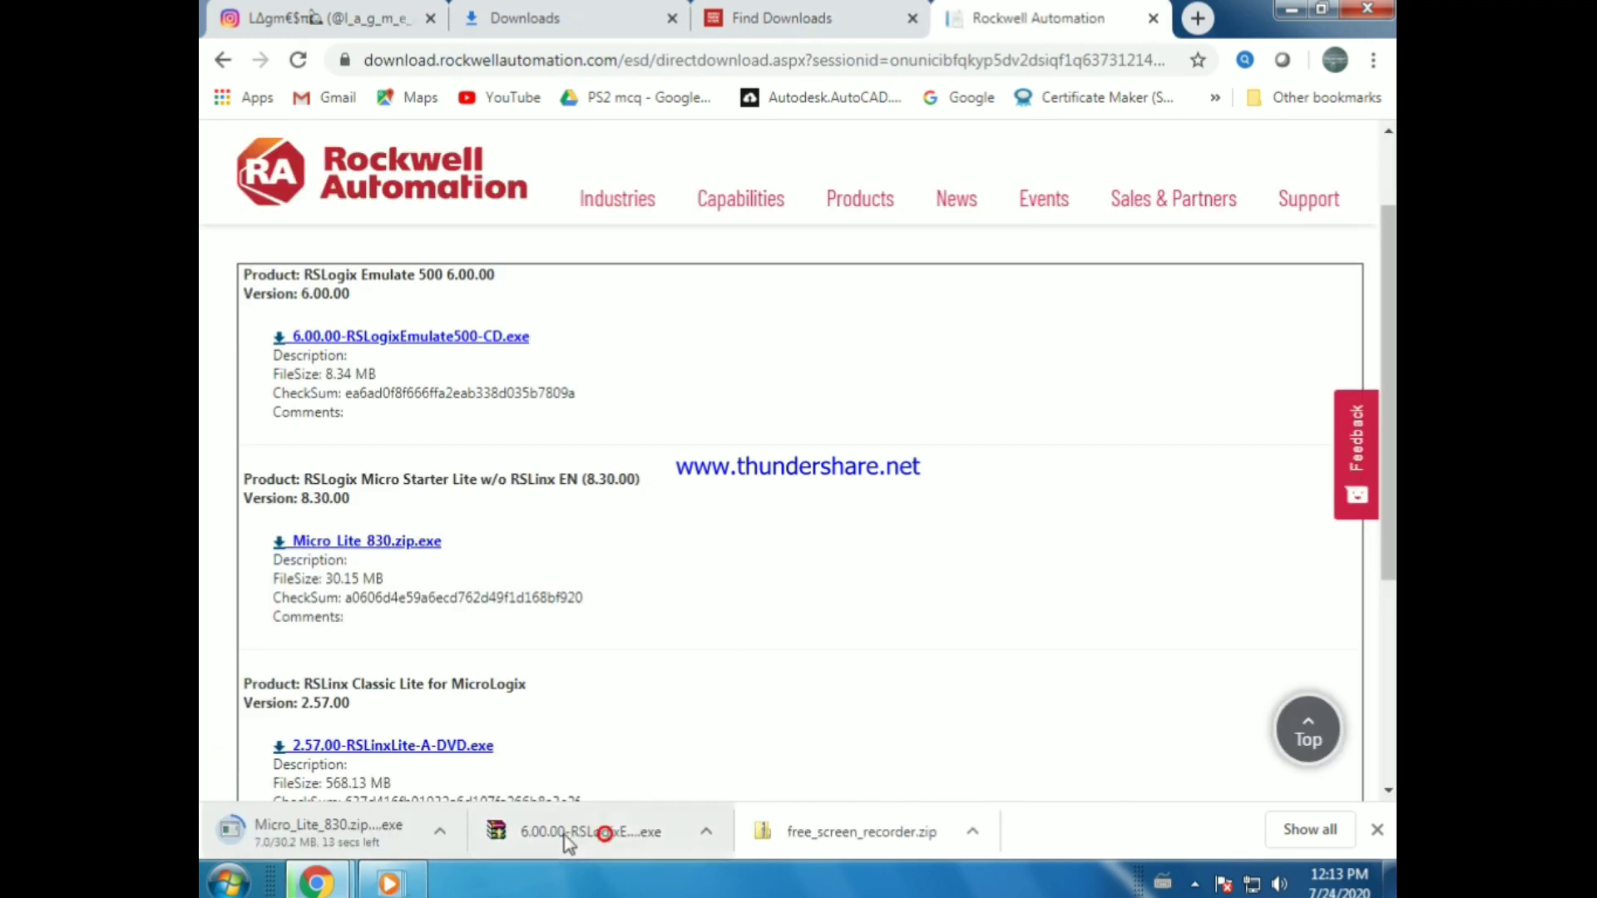
left_click(440, 831)
left_click(464, 719)
Step: Download 2.57.00-RSLinxLite-A-DVD.exe for RSLinx Classic Lite, keep the file and pause its download
scroll(453, 658, "down", 1)
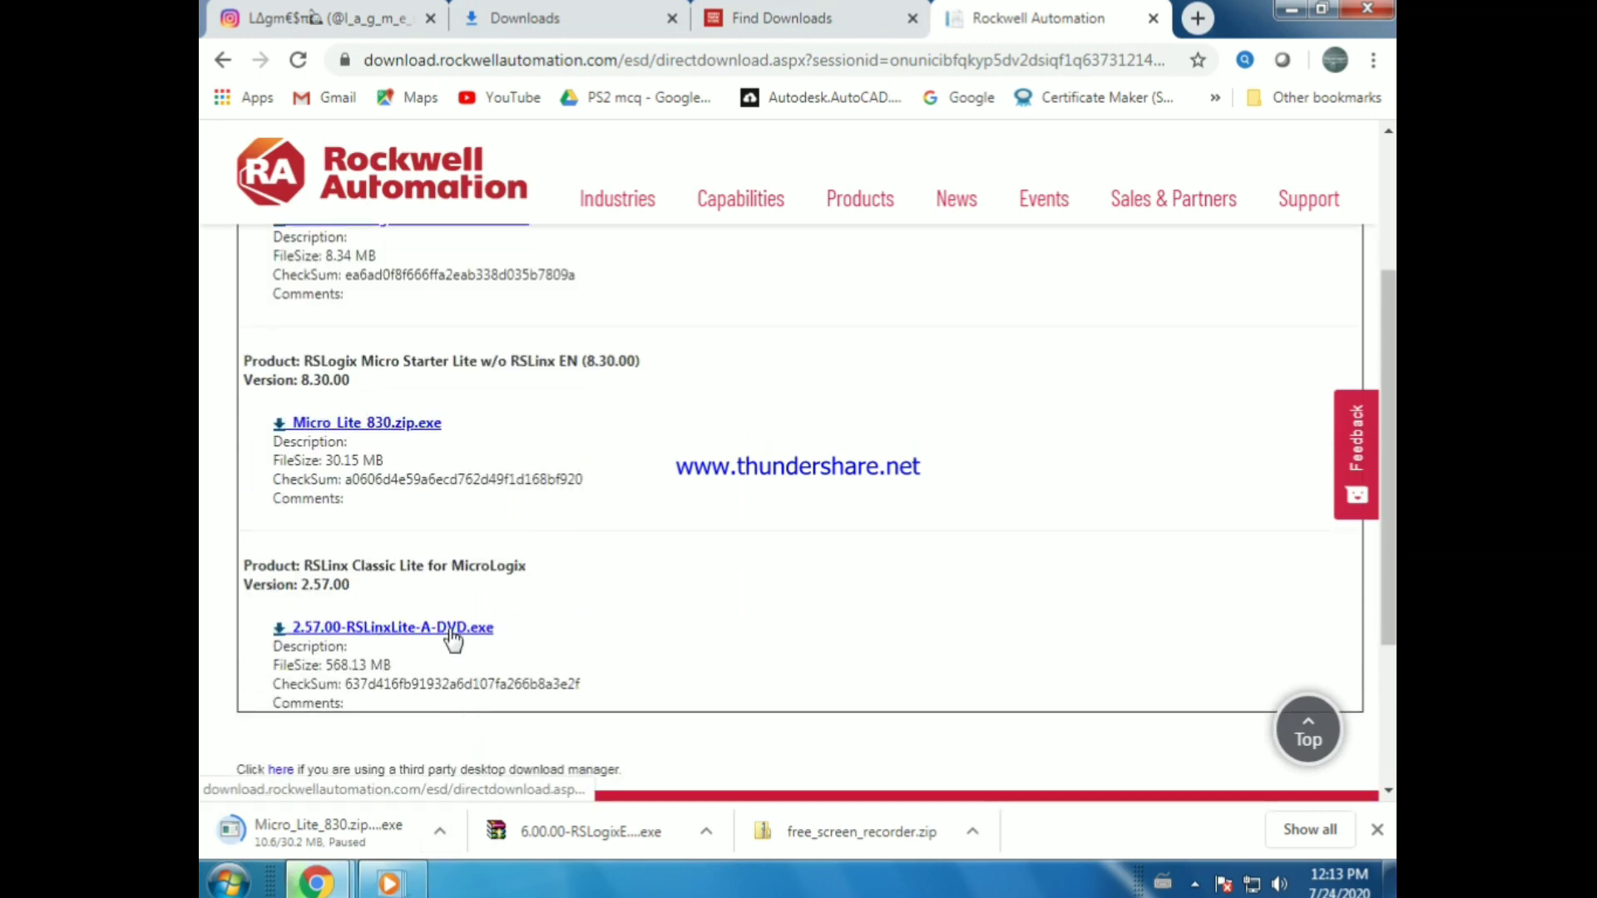
left_click(453, 630)
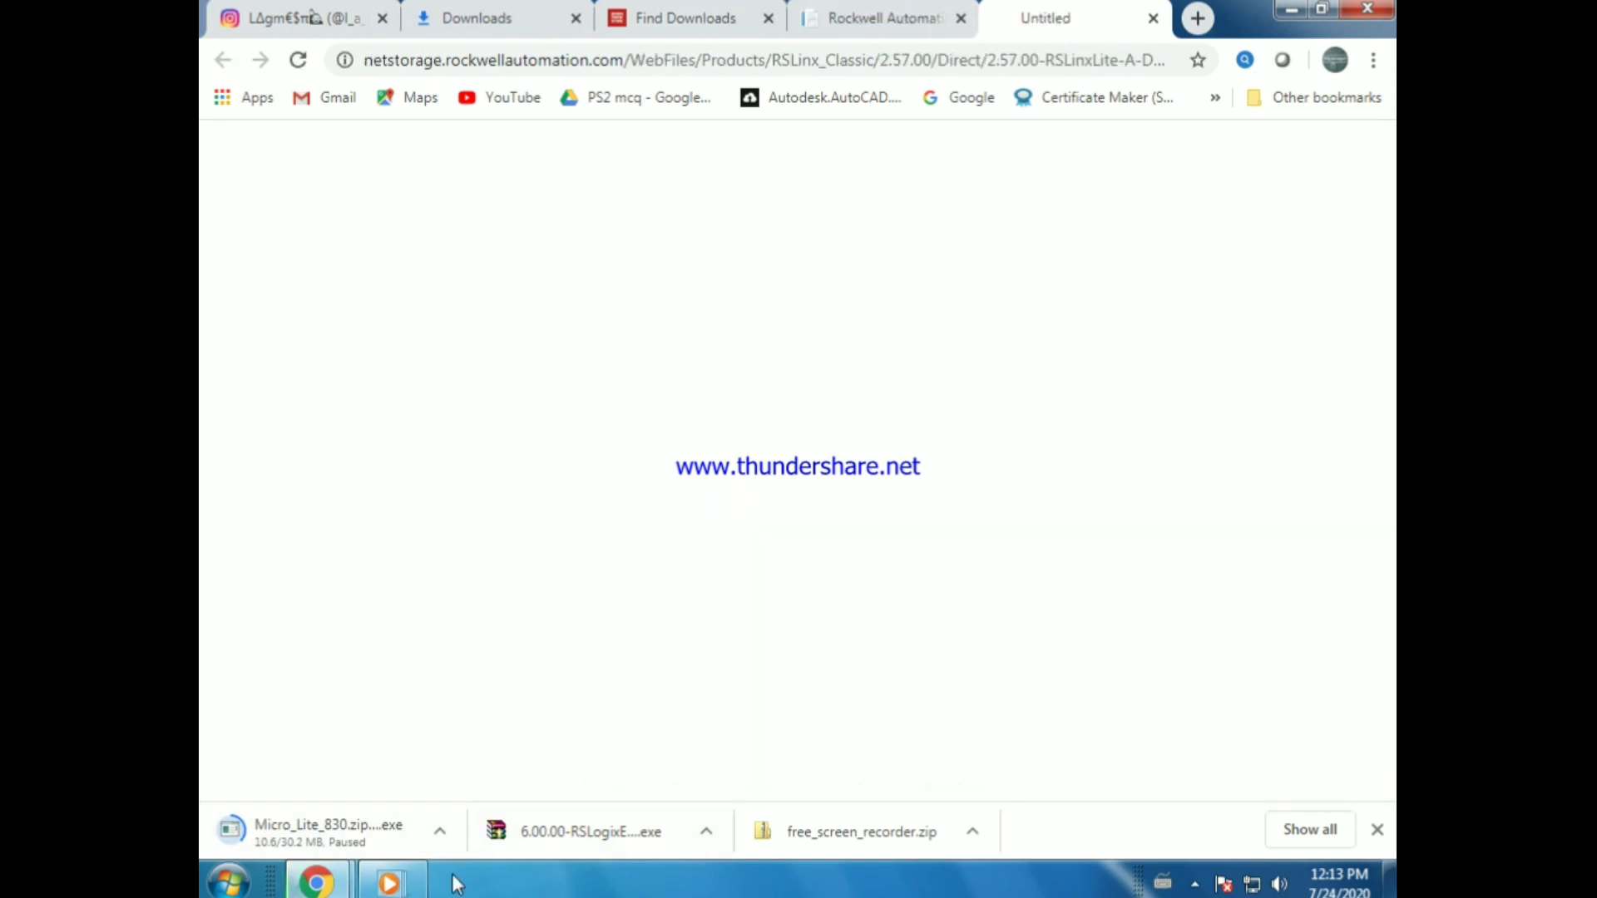
left_click(607, 832)
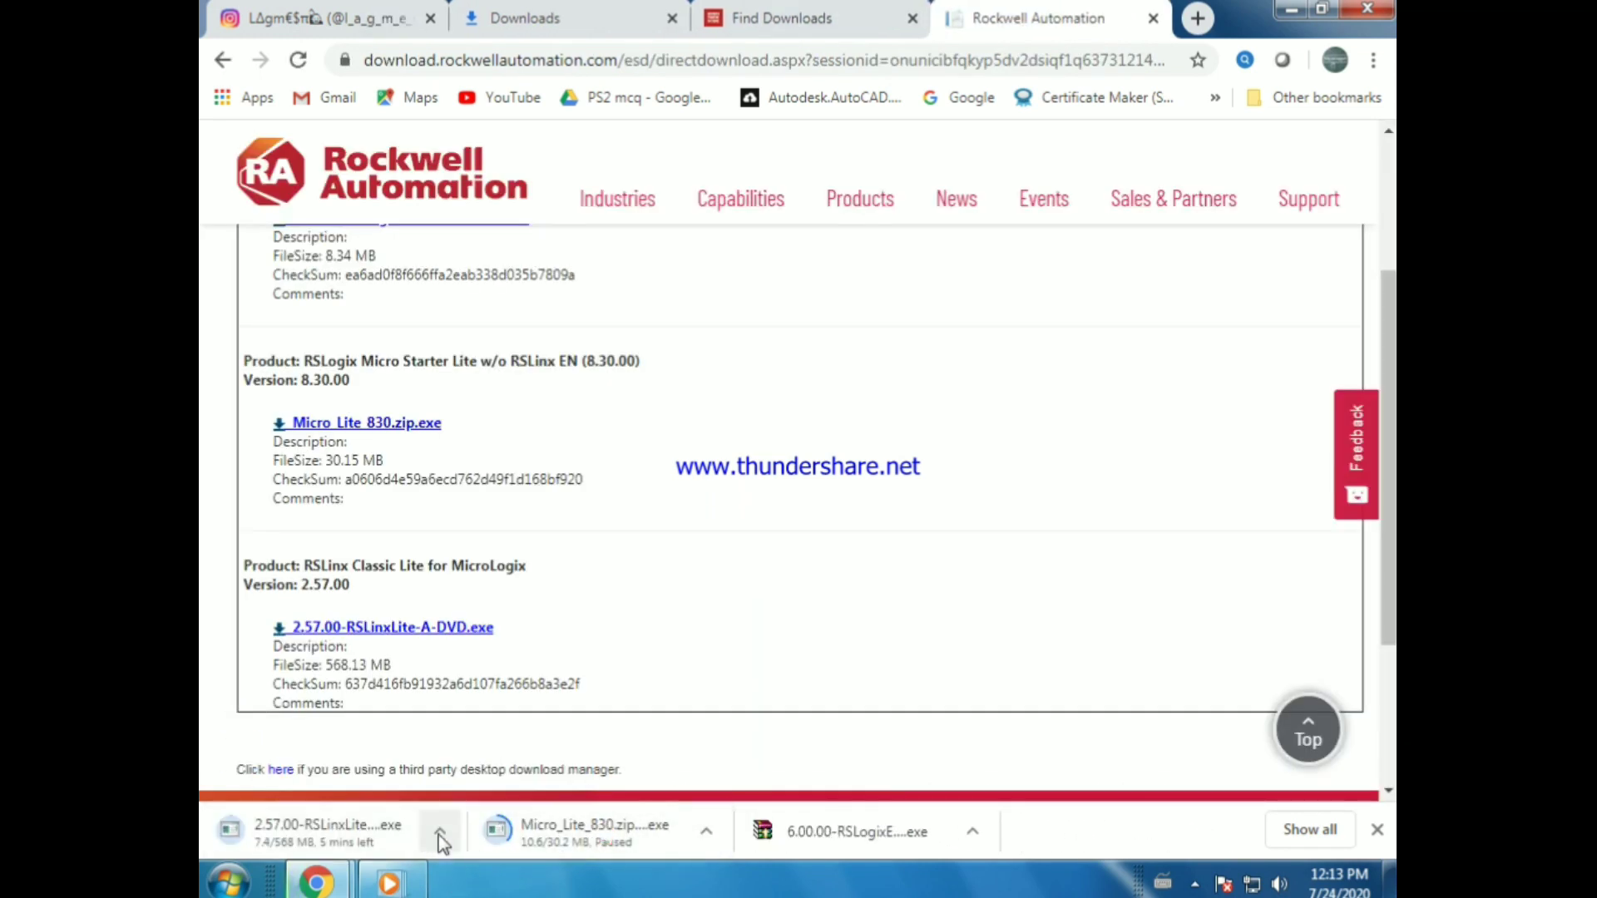
left_click(440, 832)
left_click(475, 722)
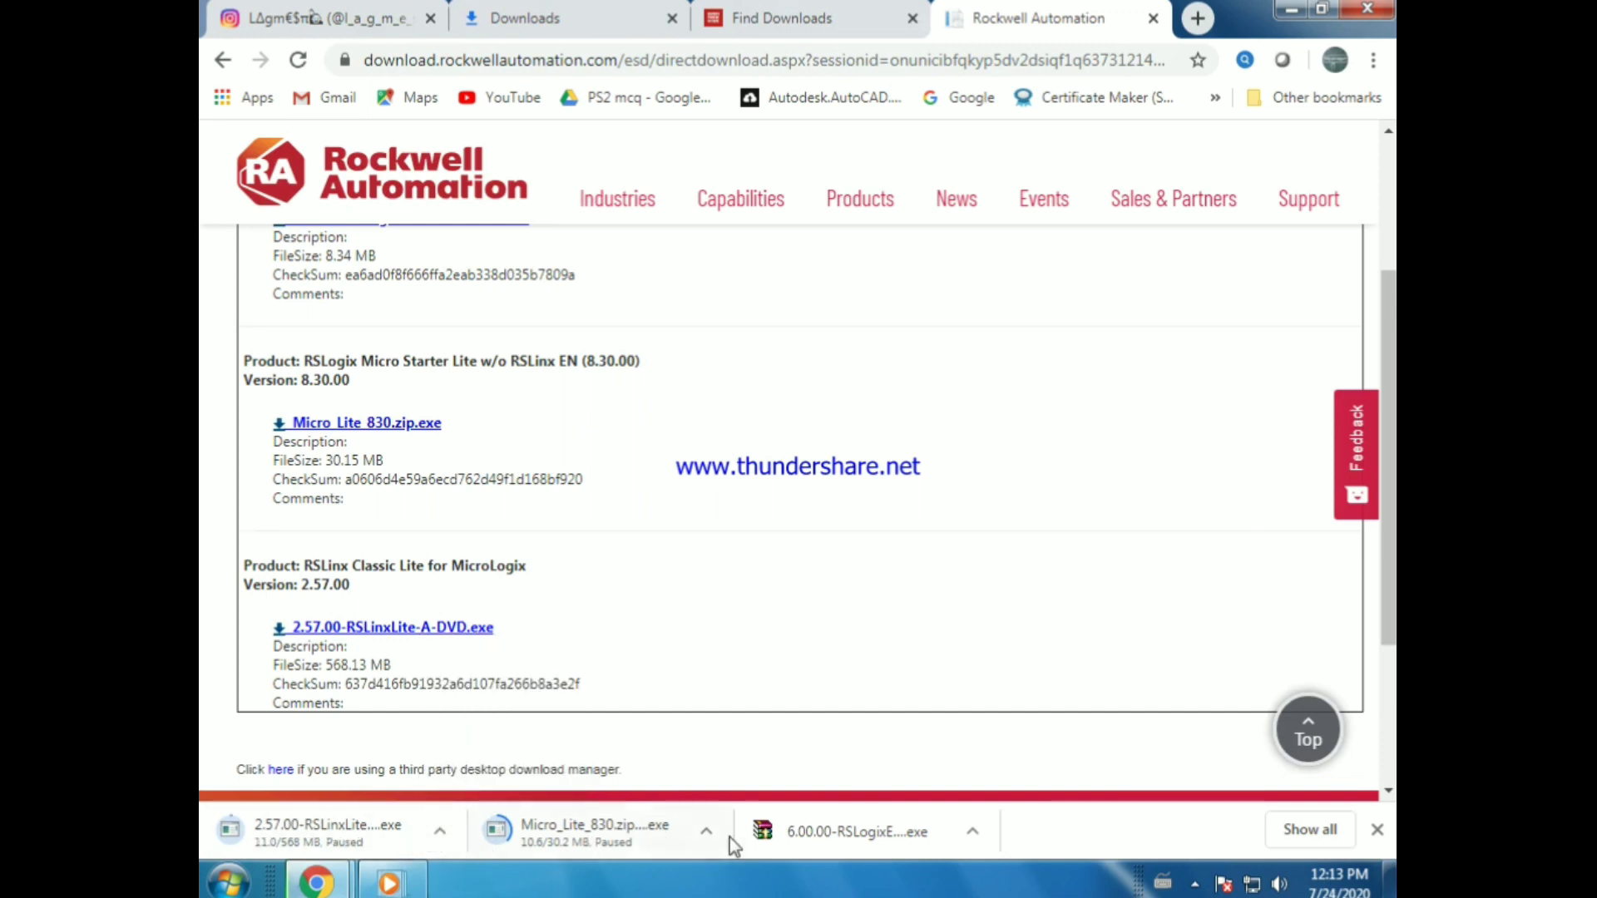
Step: Open the browser's download history and remove both free_screen_recorder.zip entries from it
key("ctrl+j")
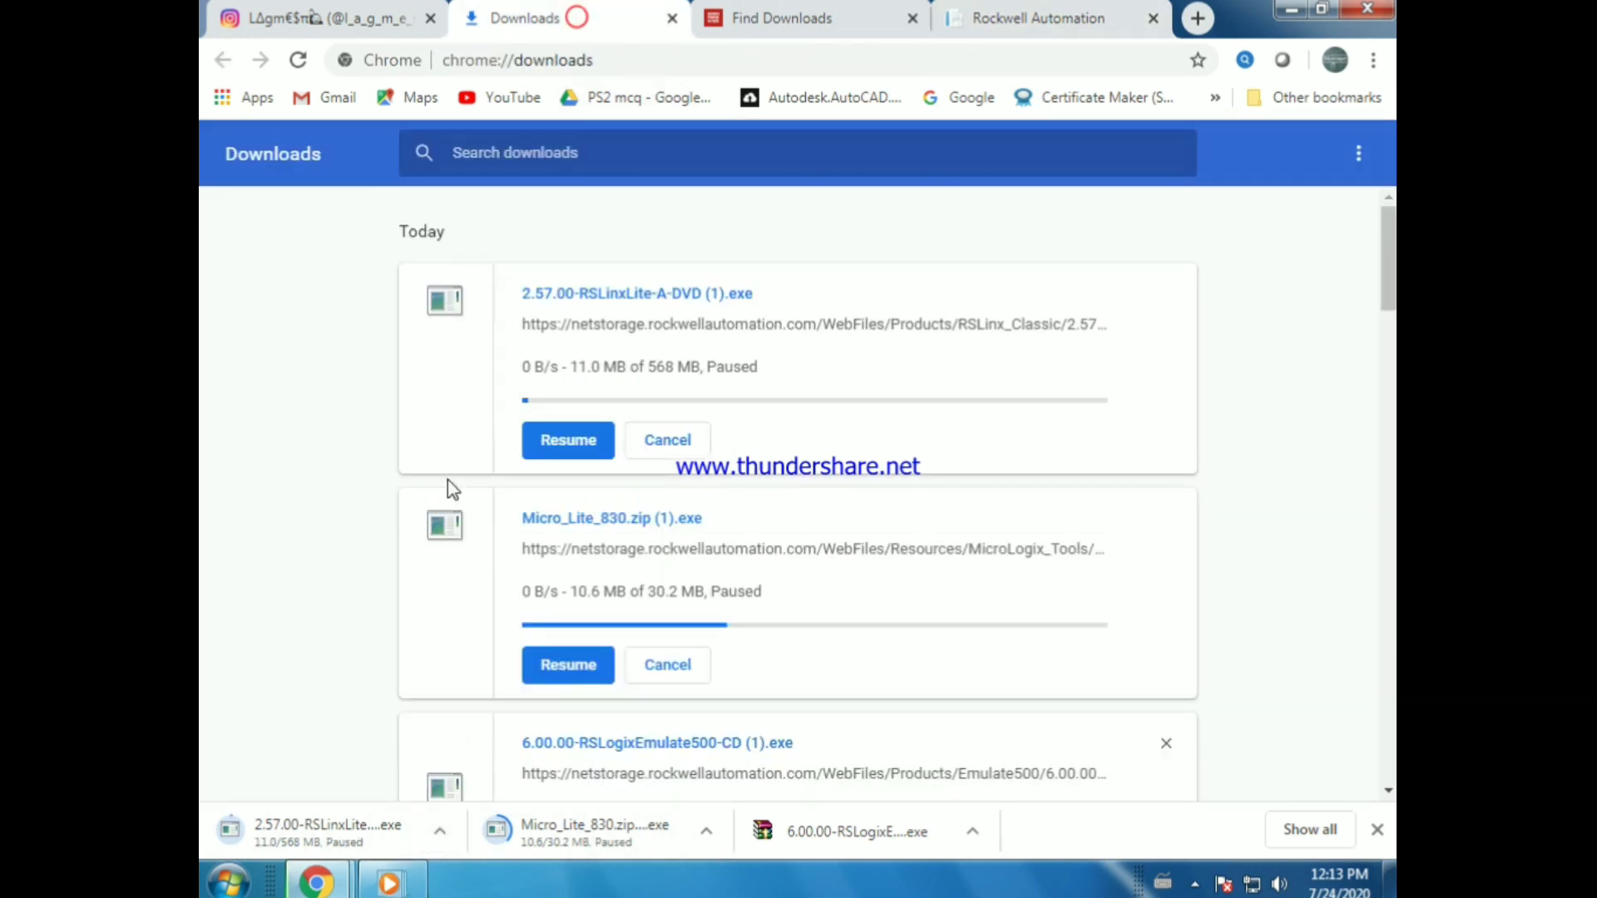
scroll(589, 491, "down", 3)
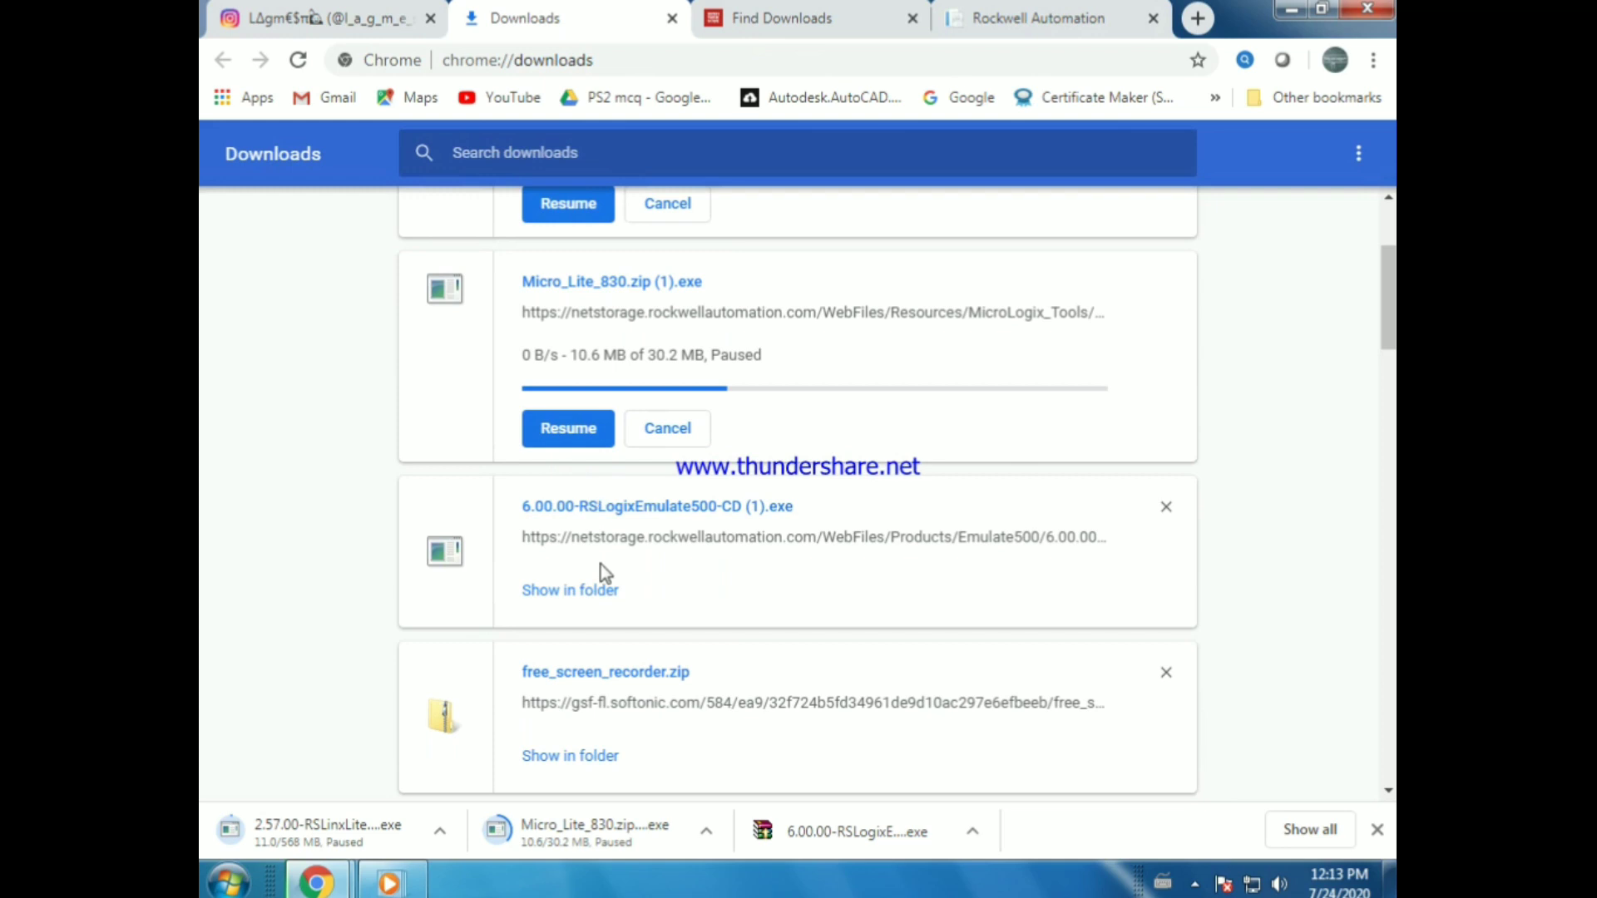
scroll(607, 570, "down", 2)
left_click(1166, 554)
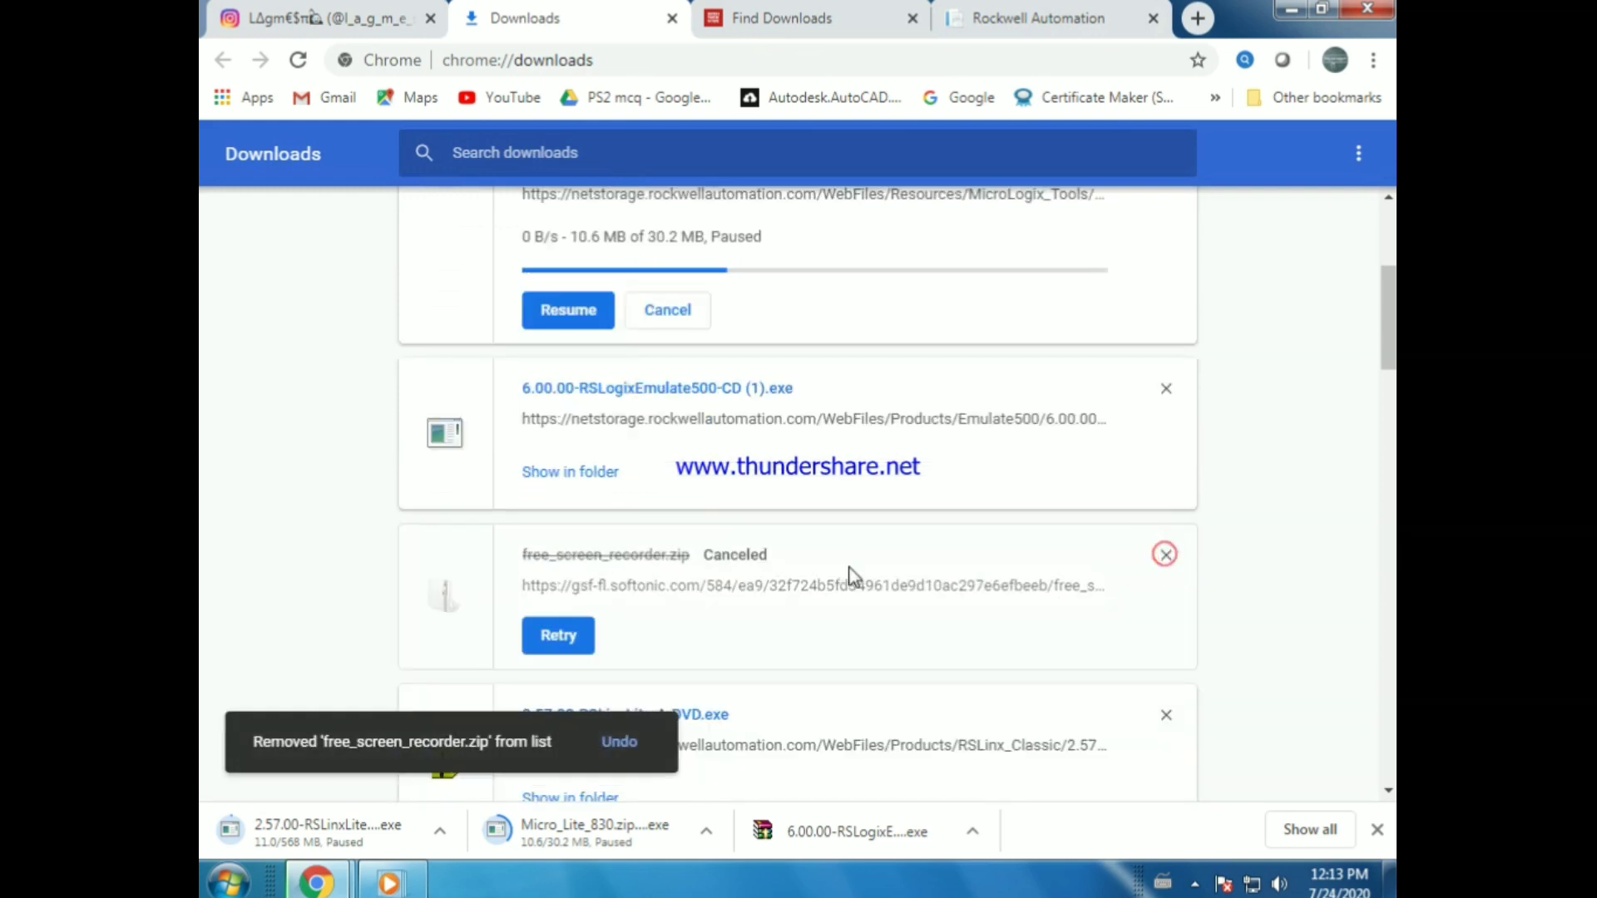
left_click(1166, 555)
Step: Find the earlier completed installer 6.00.00-RSLogixEmulate500-CD.exe in the download history and show it in its folder
scroll(763, 591, "down", 3)
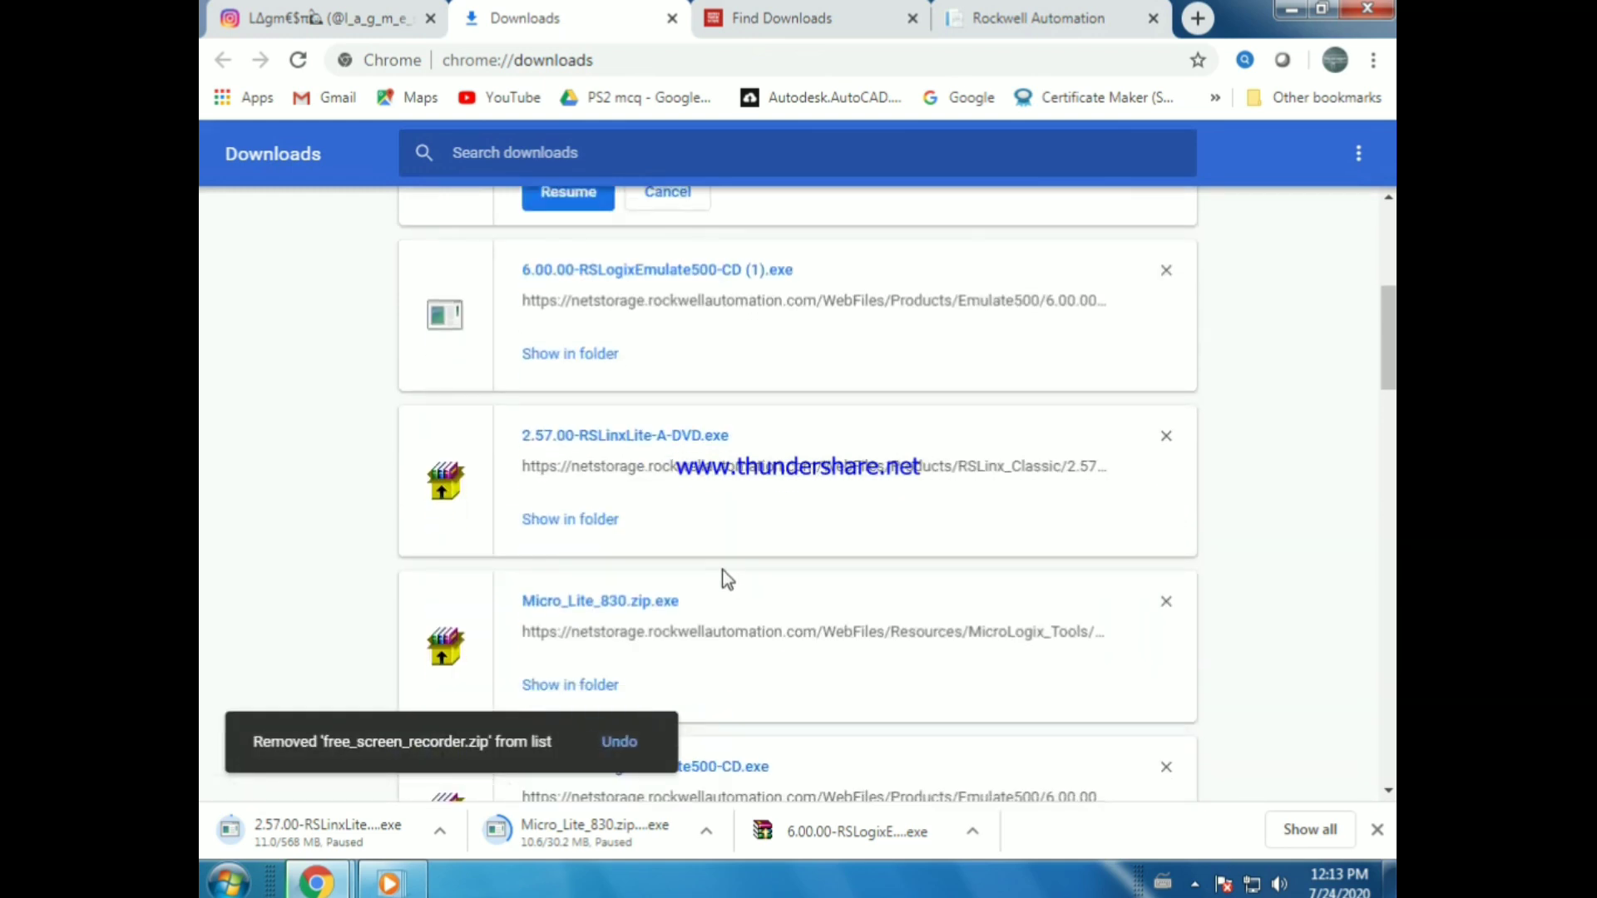
scroll(629, 542, "up", 7)
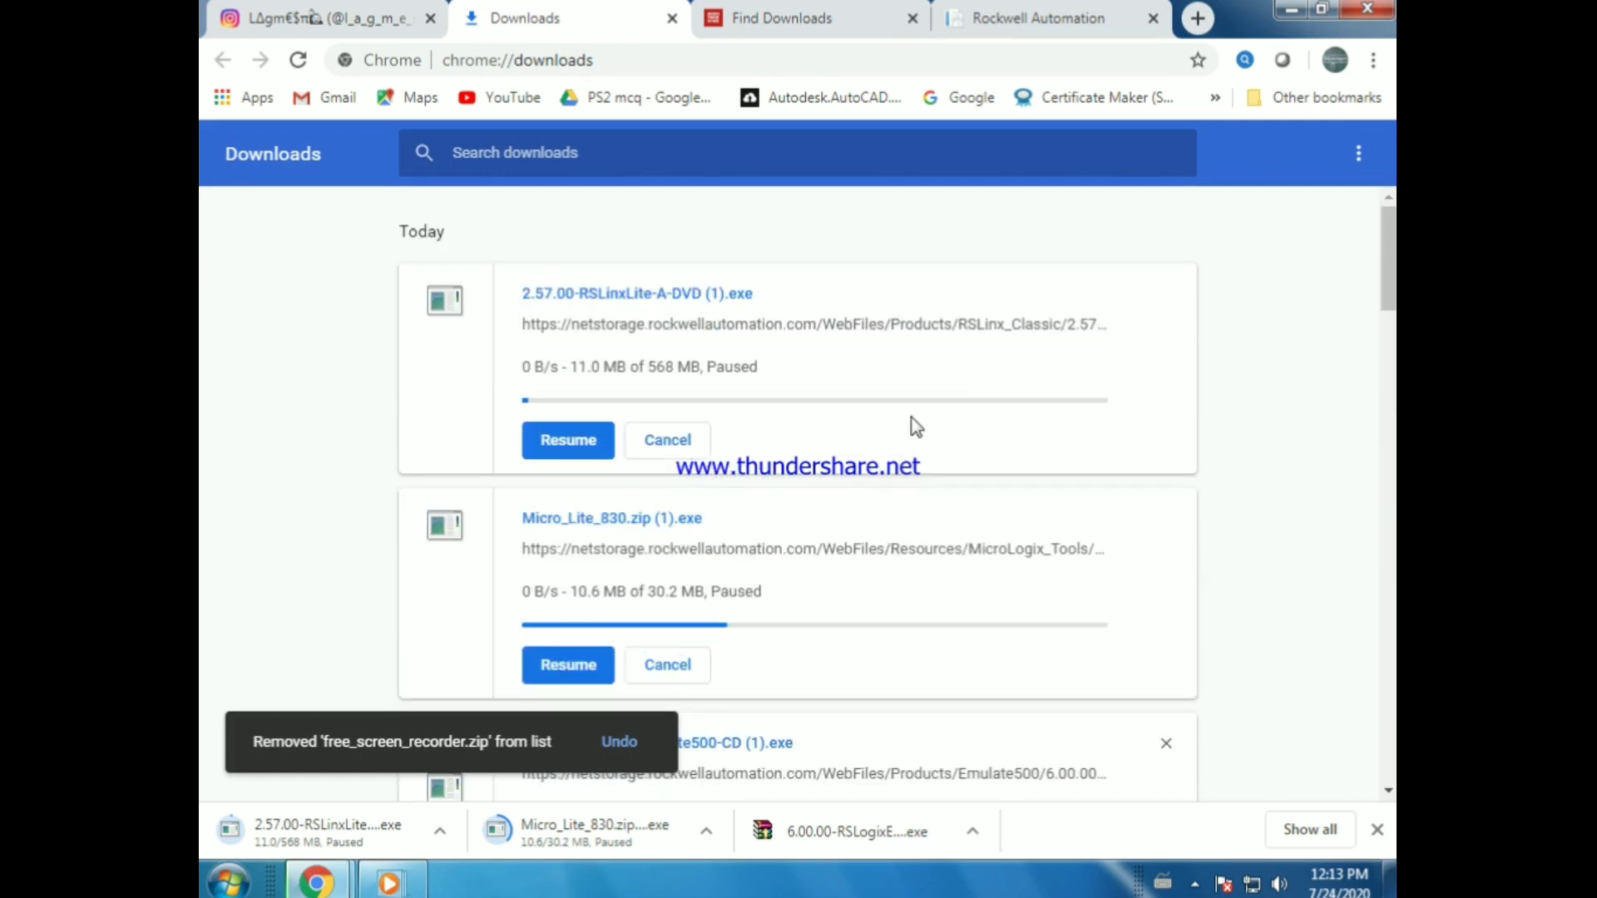
scroll(665, 416, "down", 3)
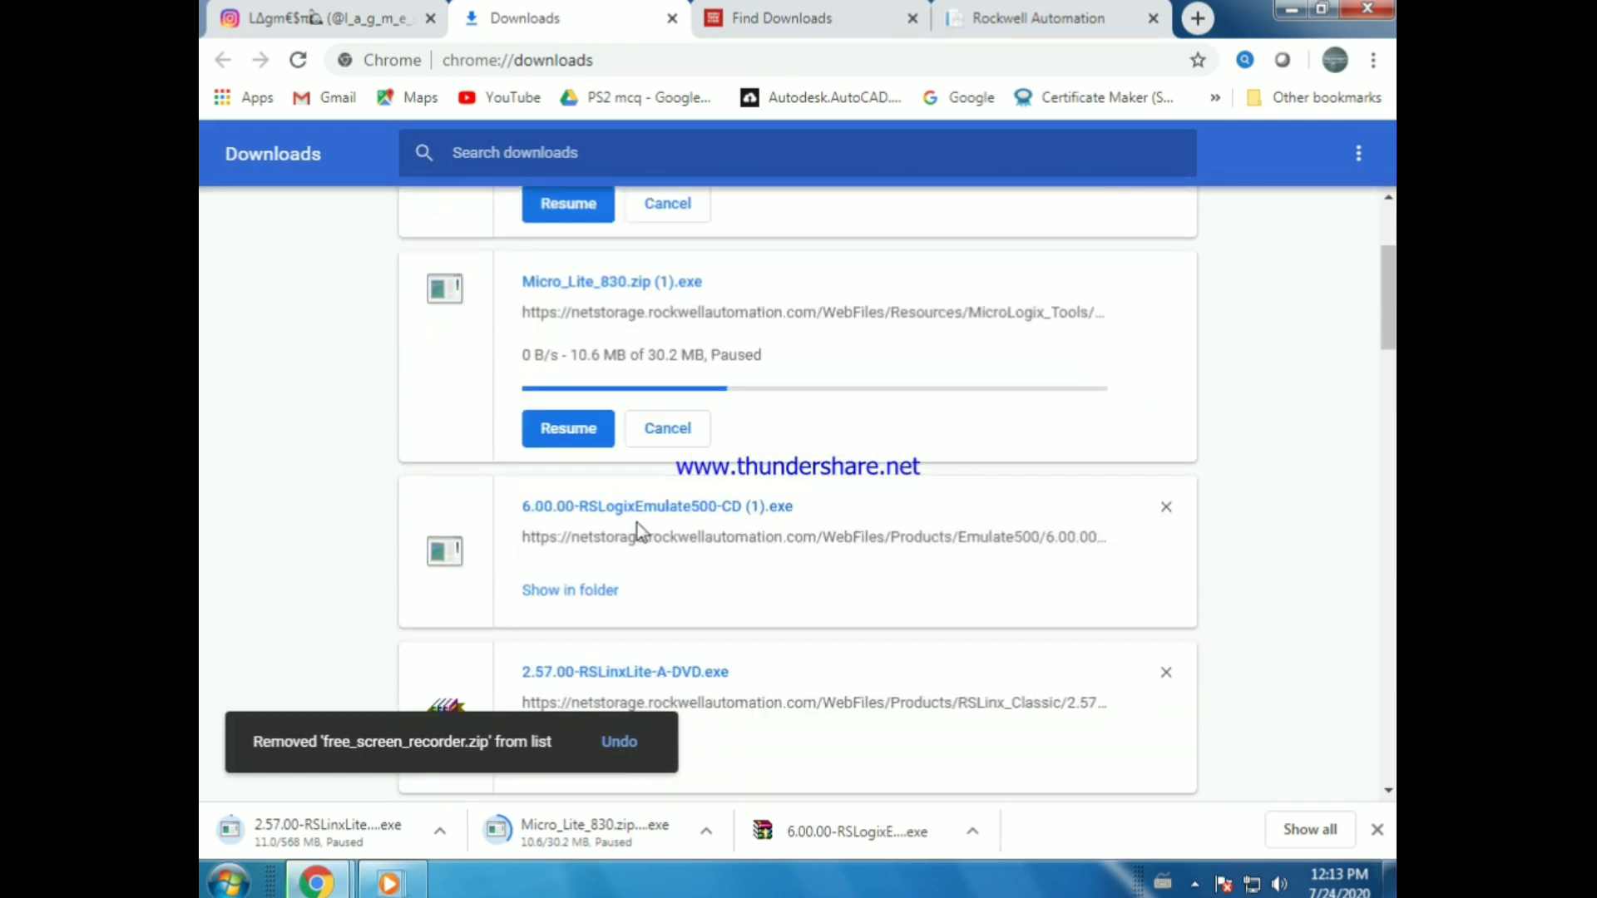
scroll(995, 581, "down", 4)
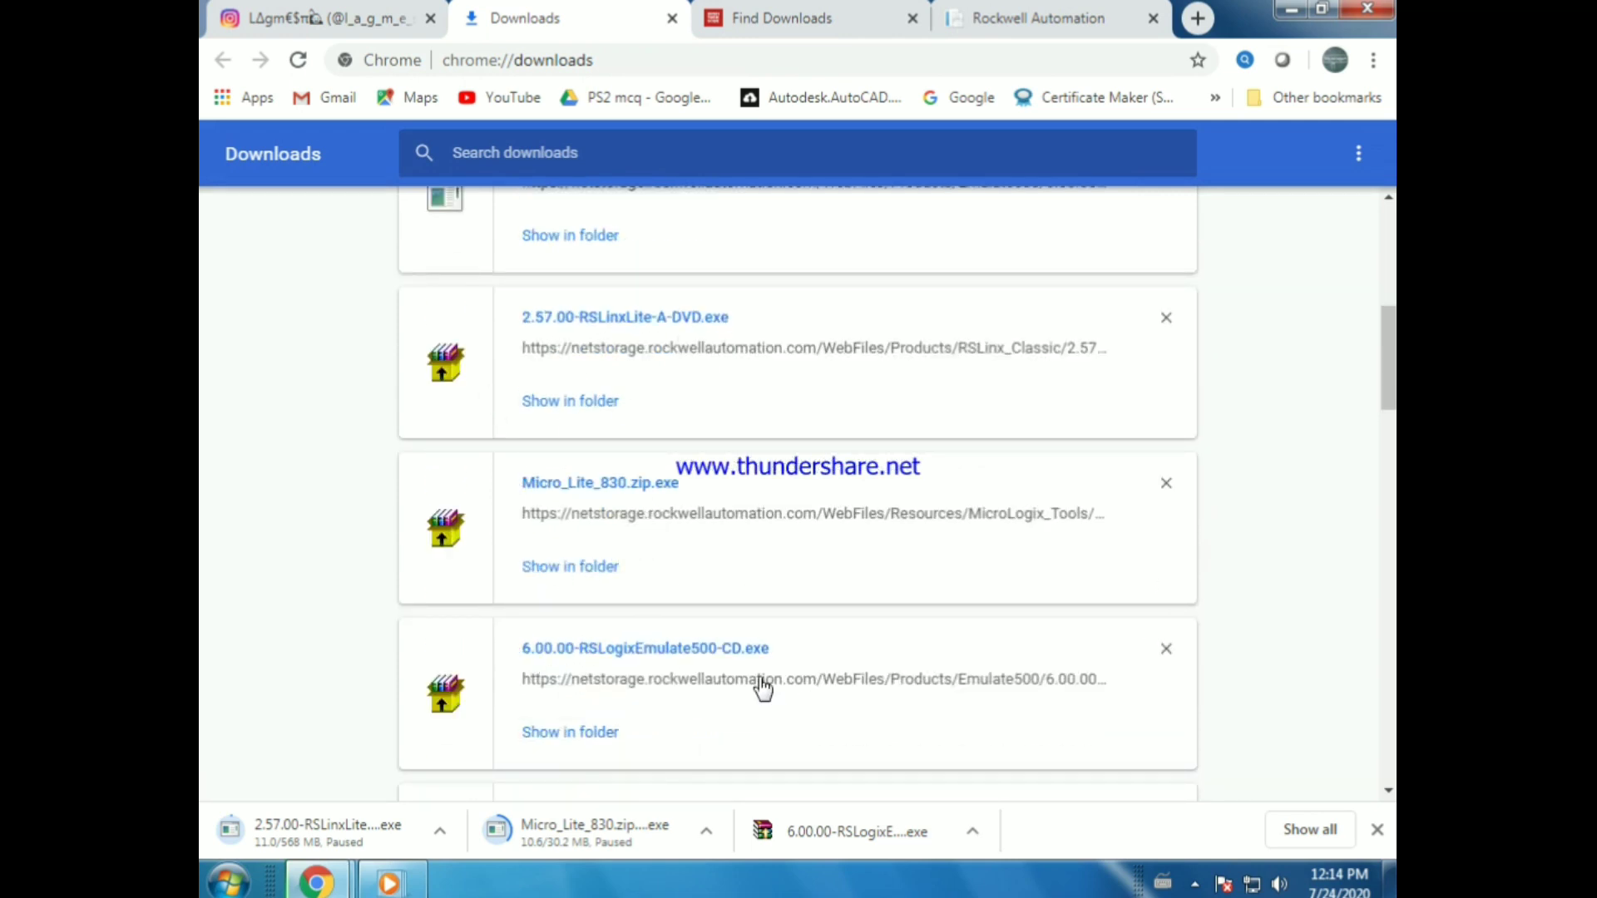
left_click(572, 734)
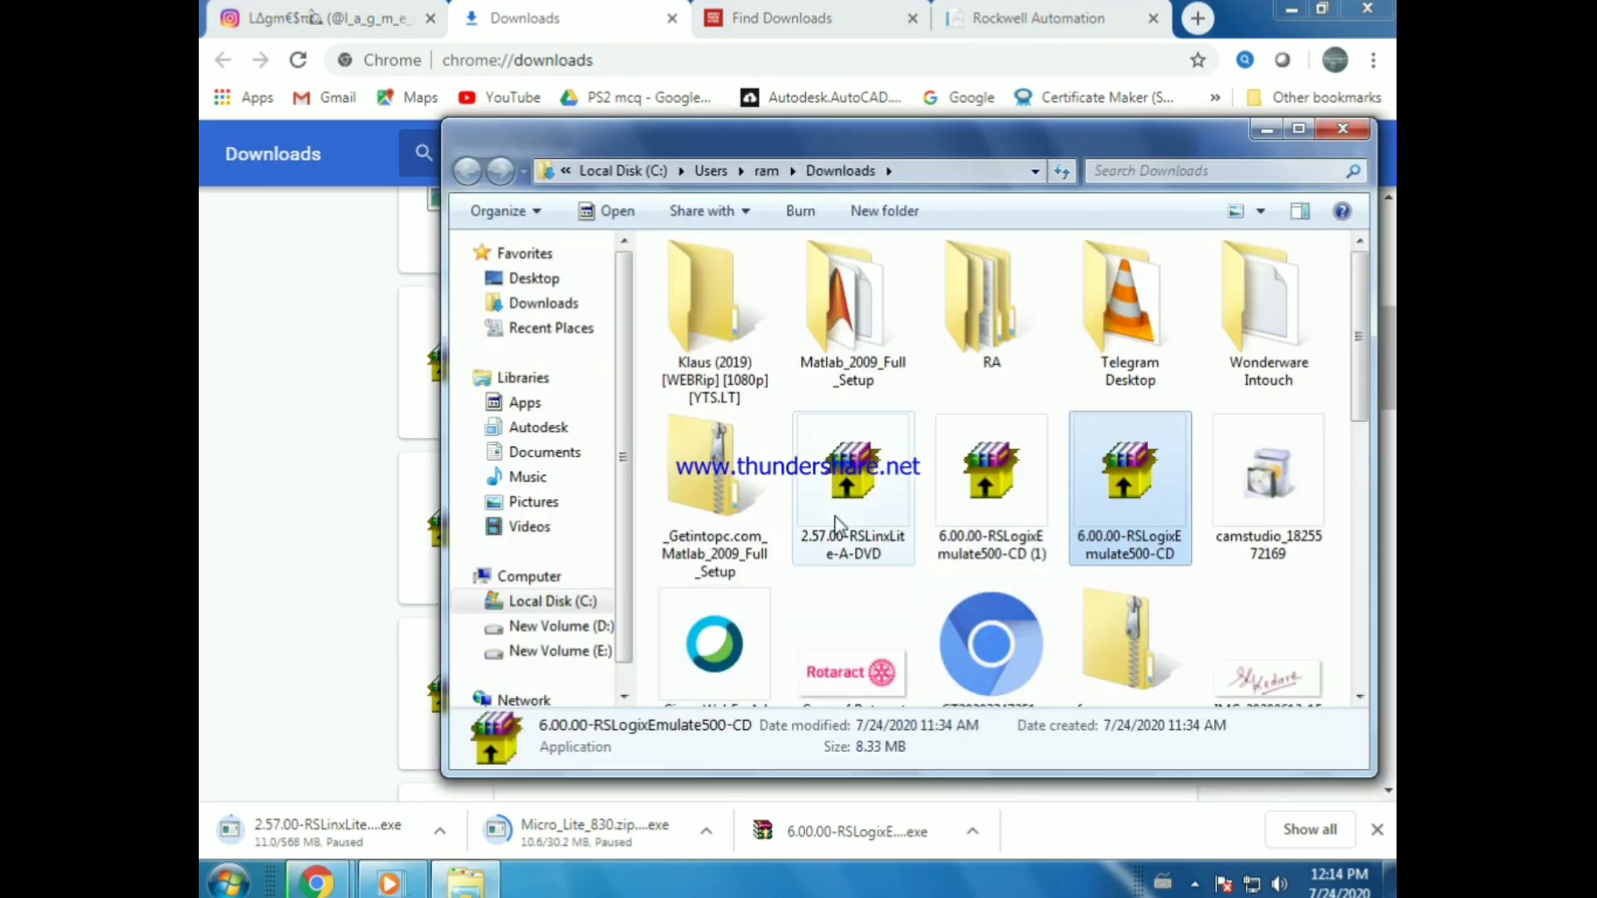
Step: Copy the installers 2.57.00-RSLinxLite-A-DVD, 6.00.00-RSLogixEmulate500-CD and Micro_Lite_830.zip from the Downloads folder
left_click(847, 499, "ctrl")
left_click(992, 507, "ctrl")
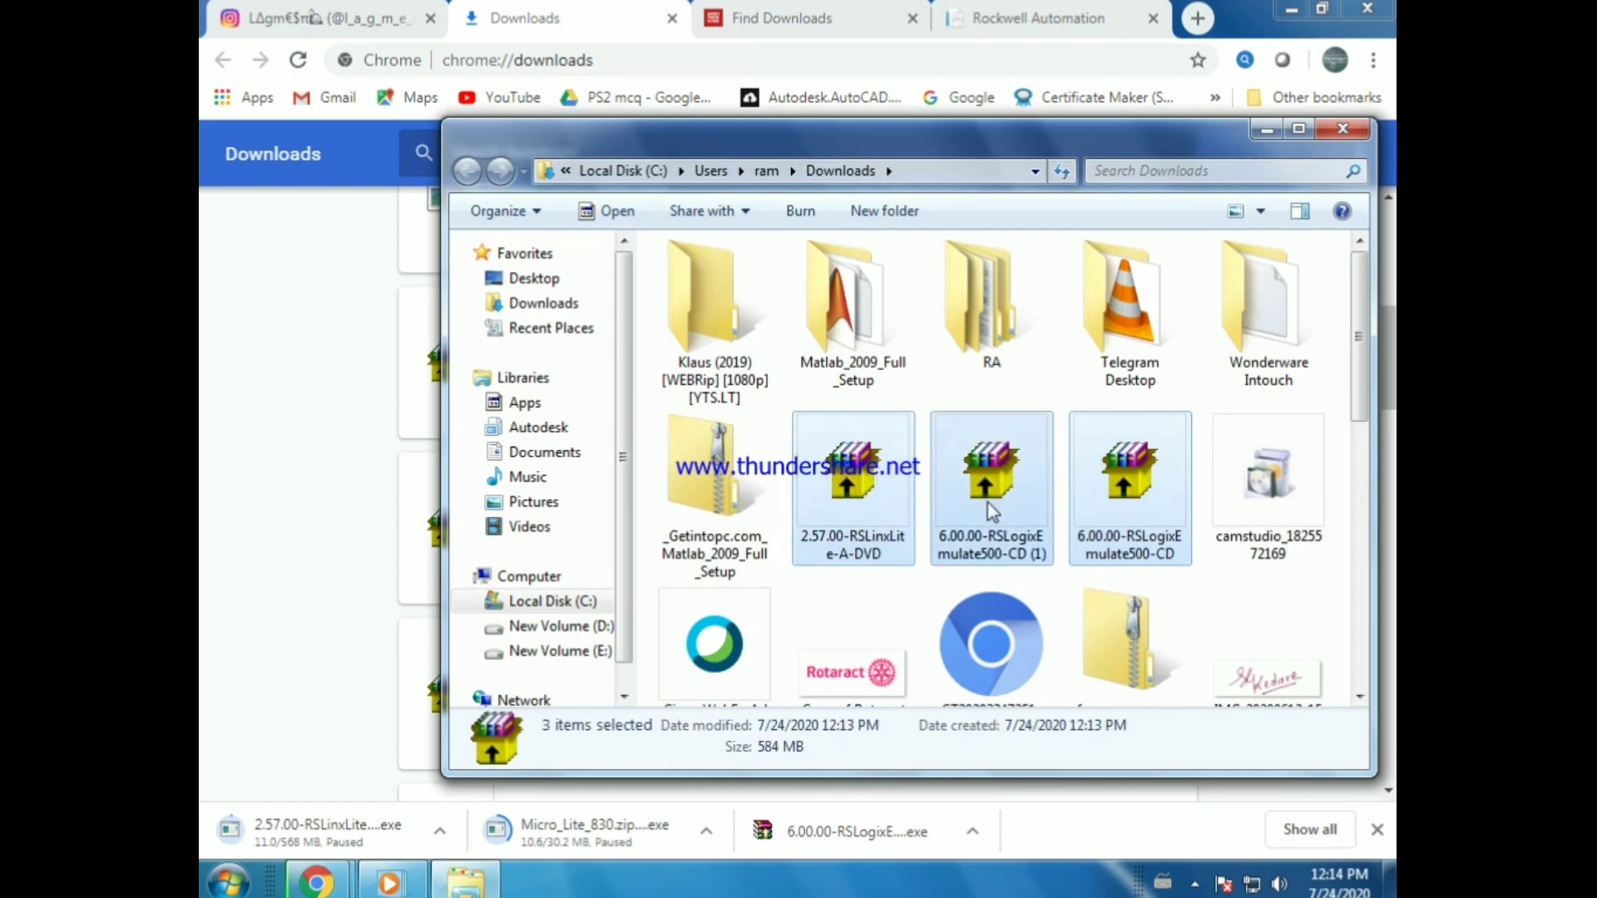
left_click(1022, 524, "ctrl")
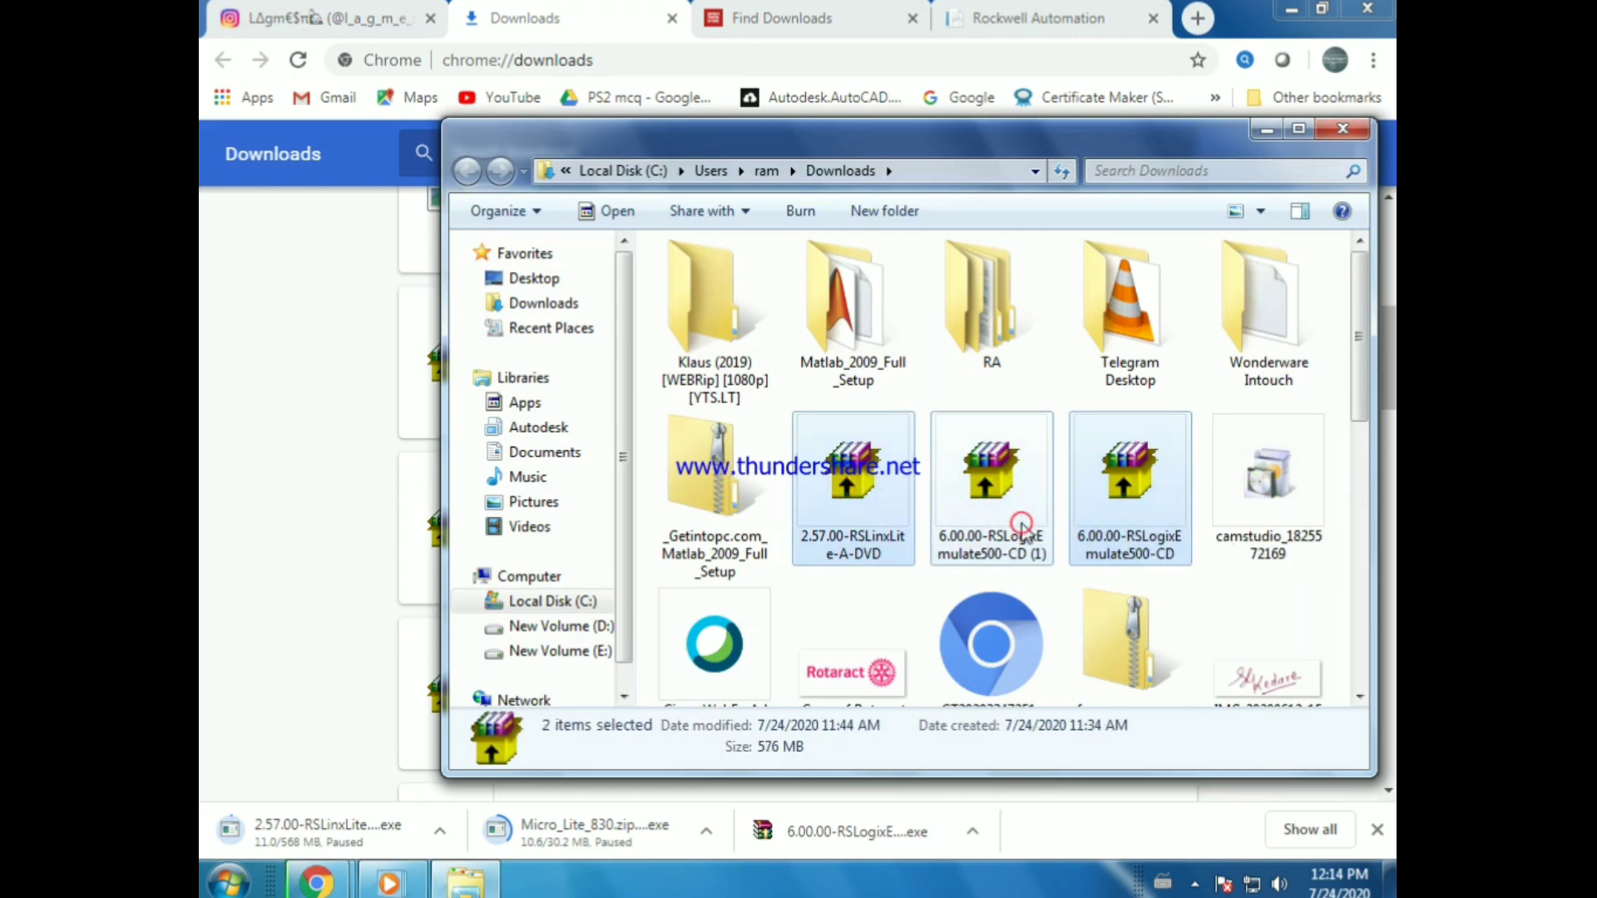
scroll(946, 566, "down", 5)
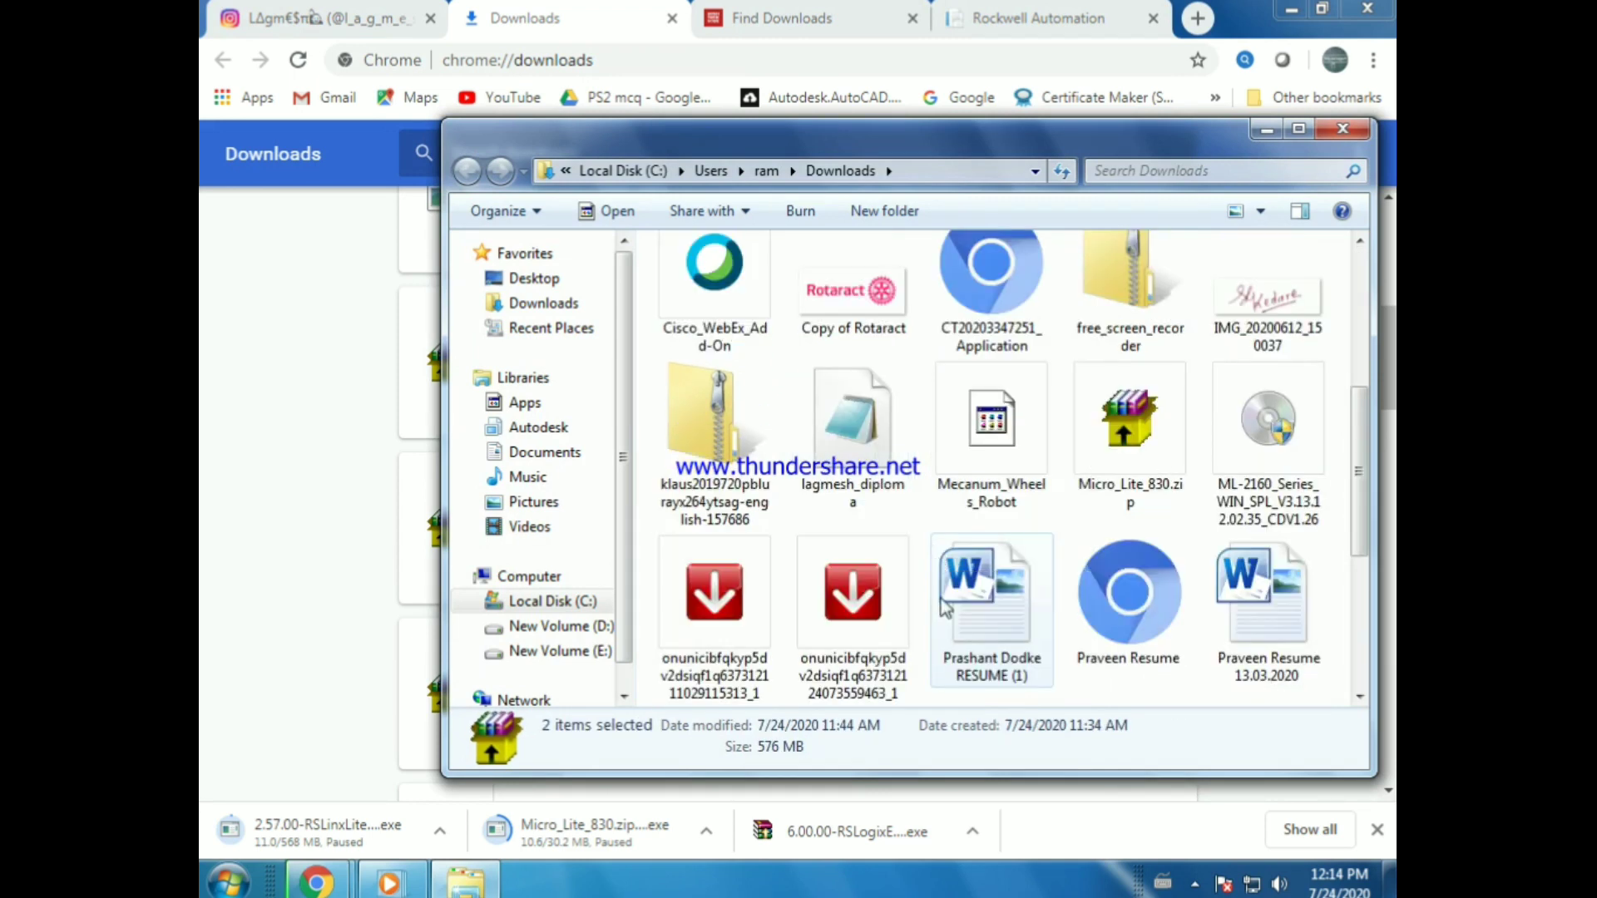
scroll(920, 666, "down", 2)
scroll(917, 663, "up", 2)
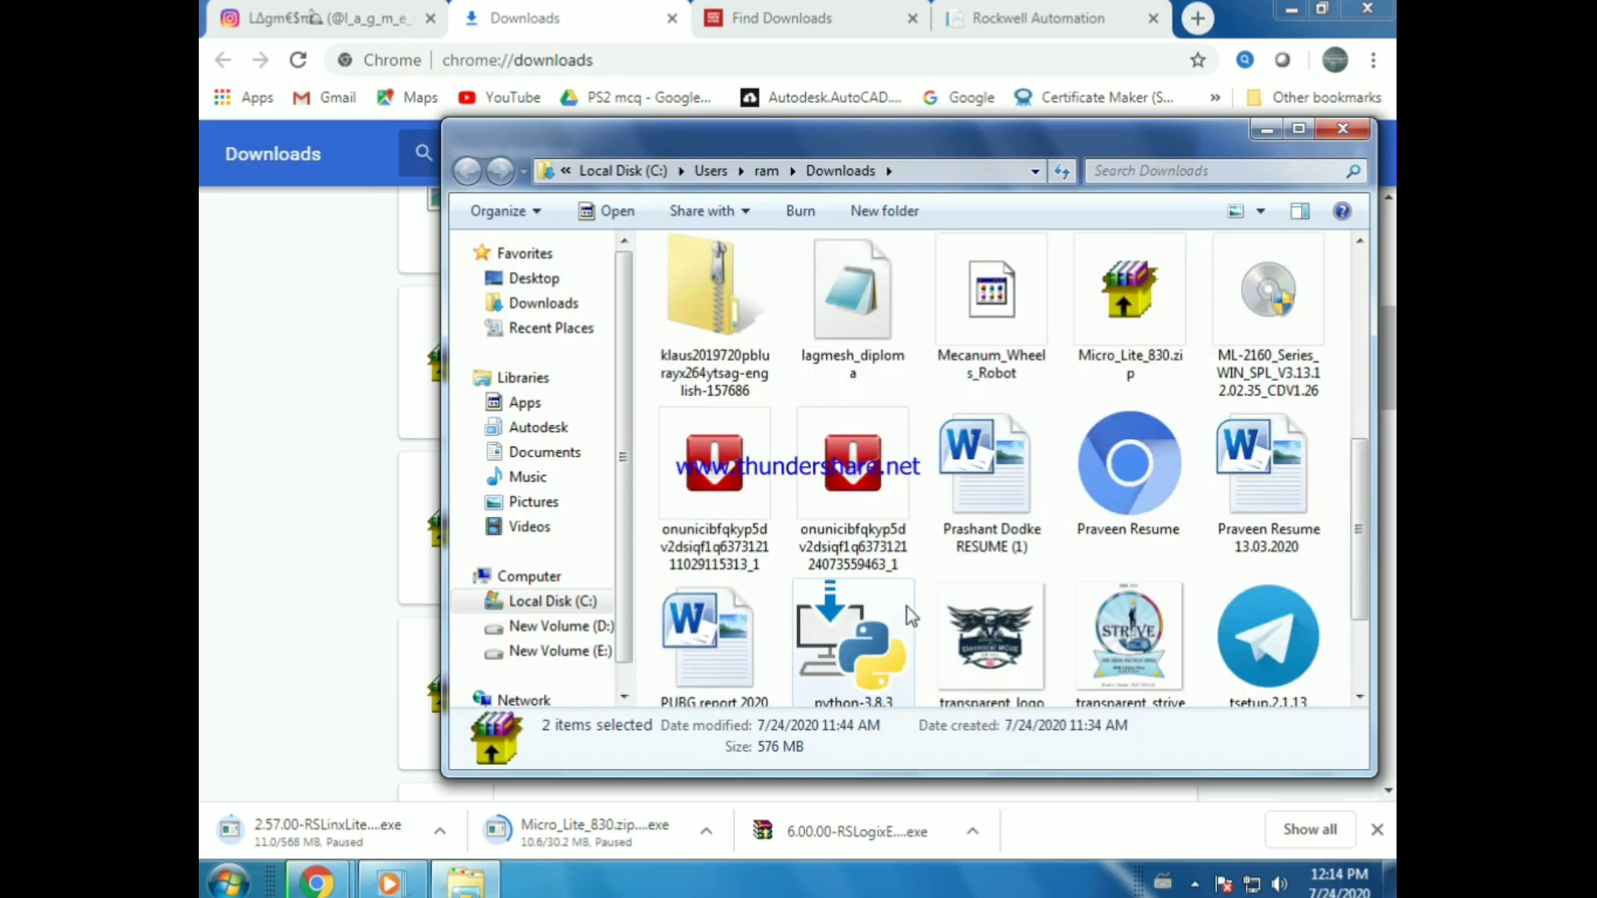
scroll(911, 616, "up", 5)
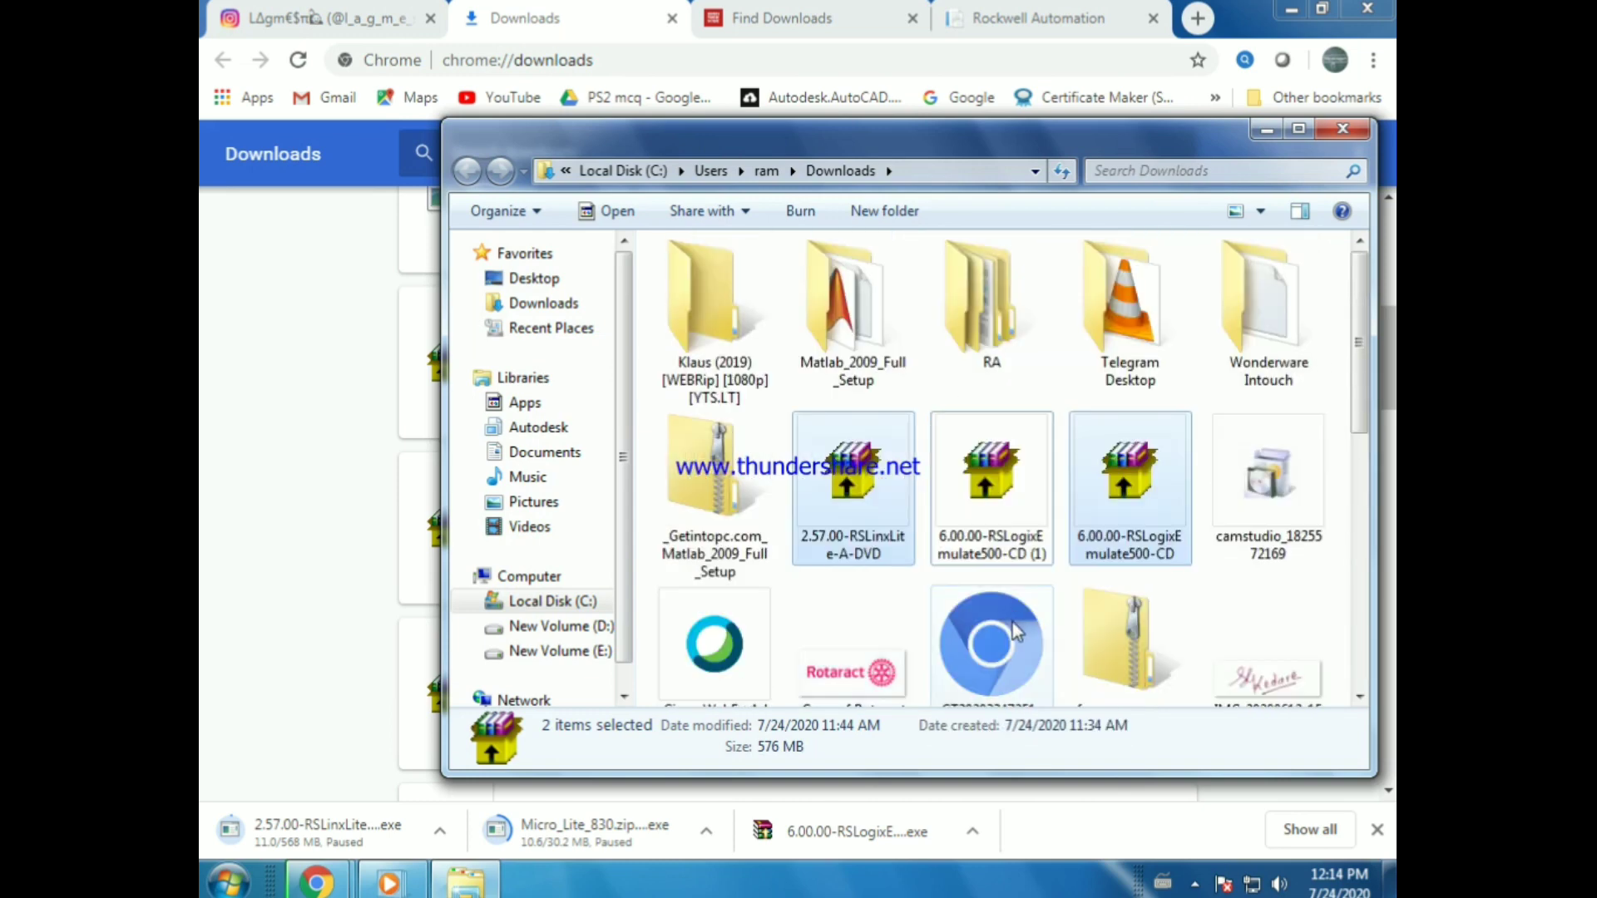
scroll(1006, 622, "down", 2)
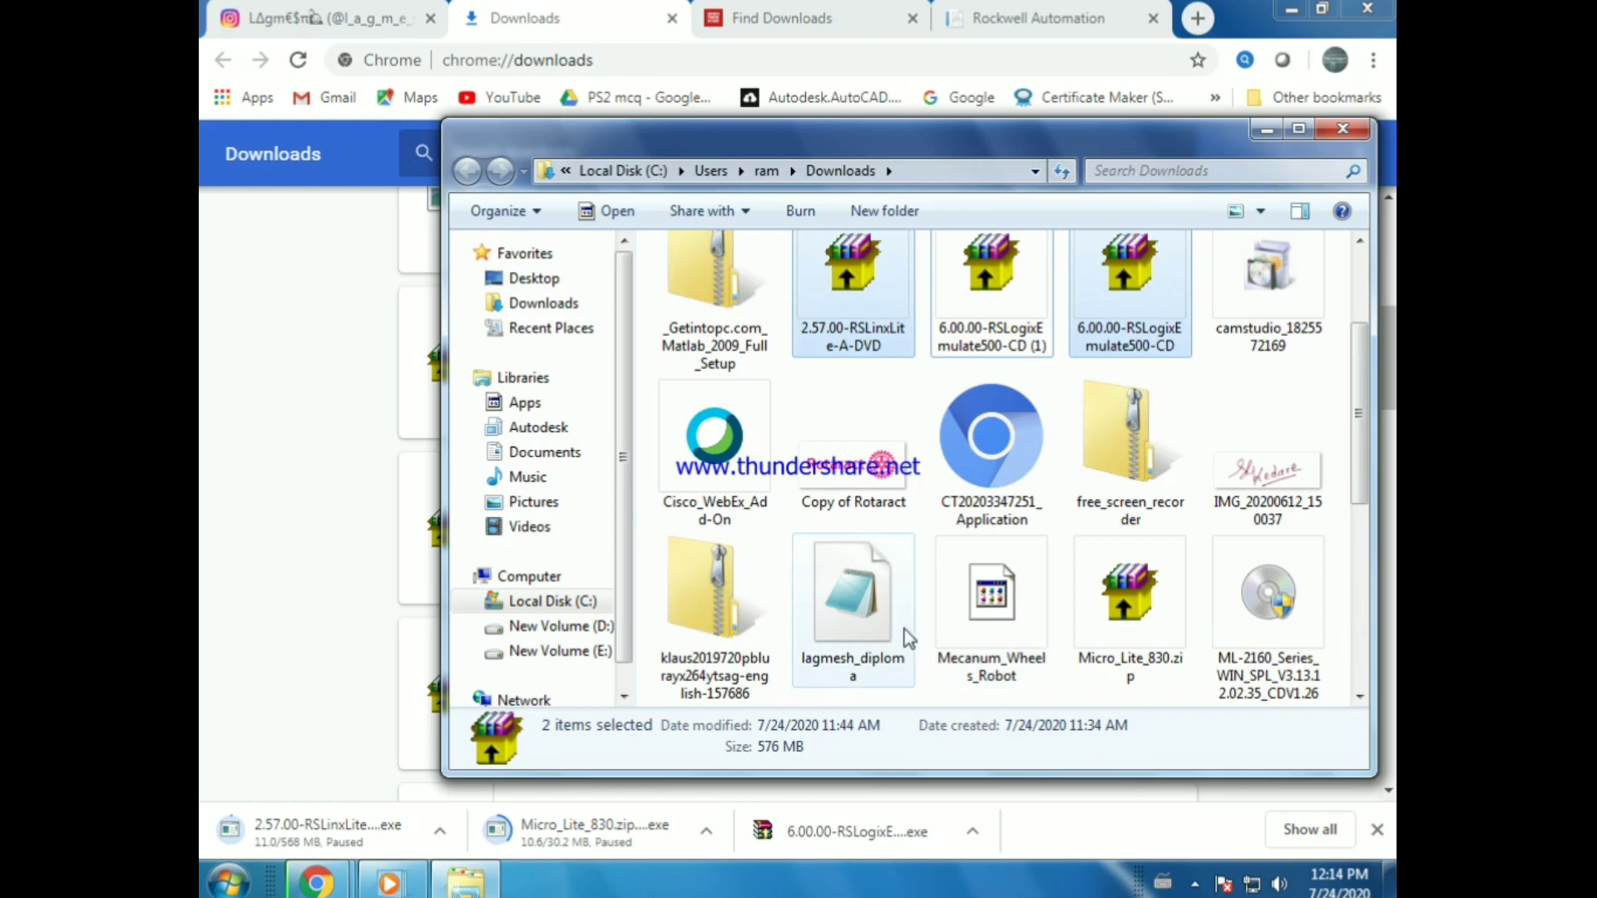
left_click(1143, 626, "ctrl")
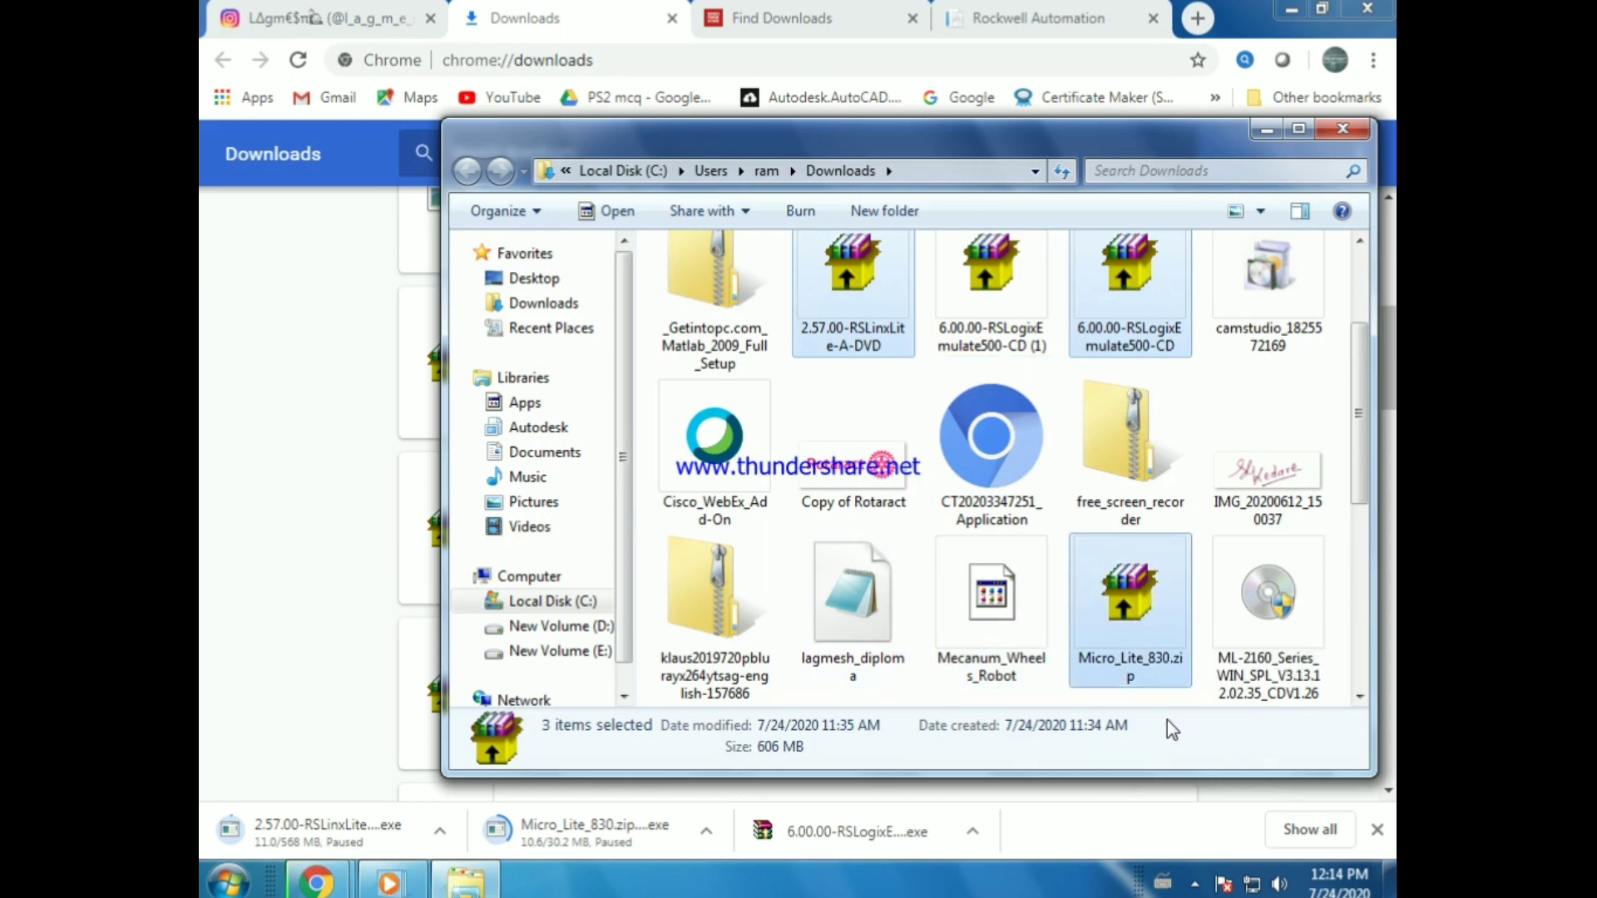
right_click(1140, 626)
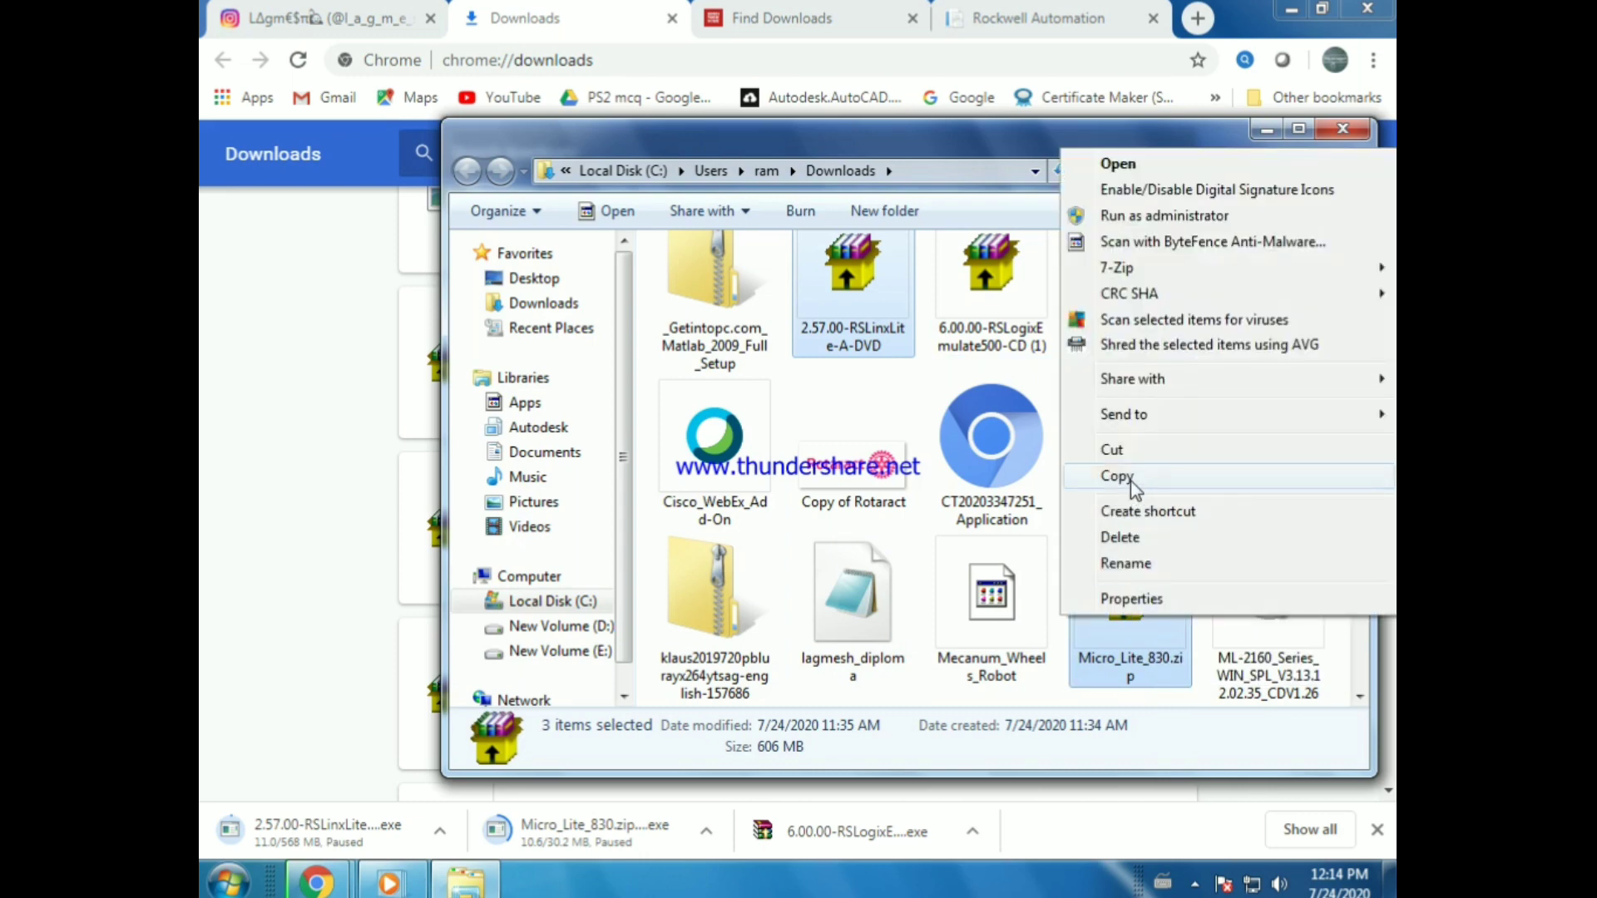
left_click(1130, 481)
Step: Minimize the open windows, open the PLC folder on the desktop and delete everything in it
left_click(1266, 130)
left_click(1291, 10)
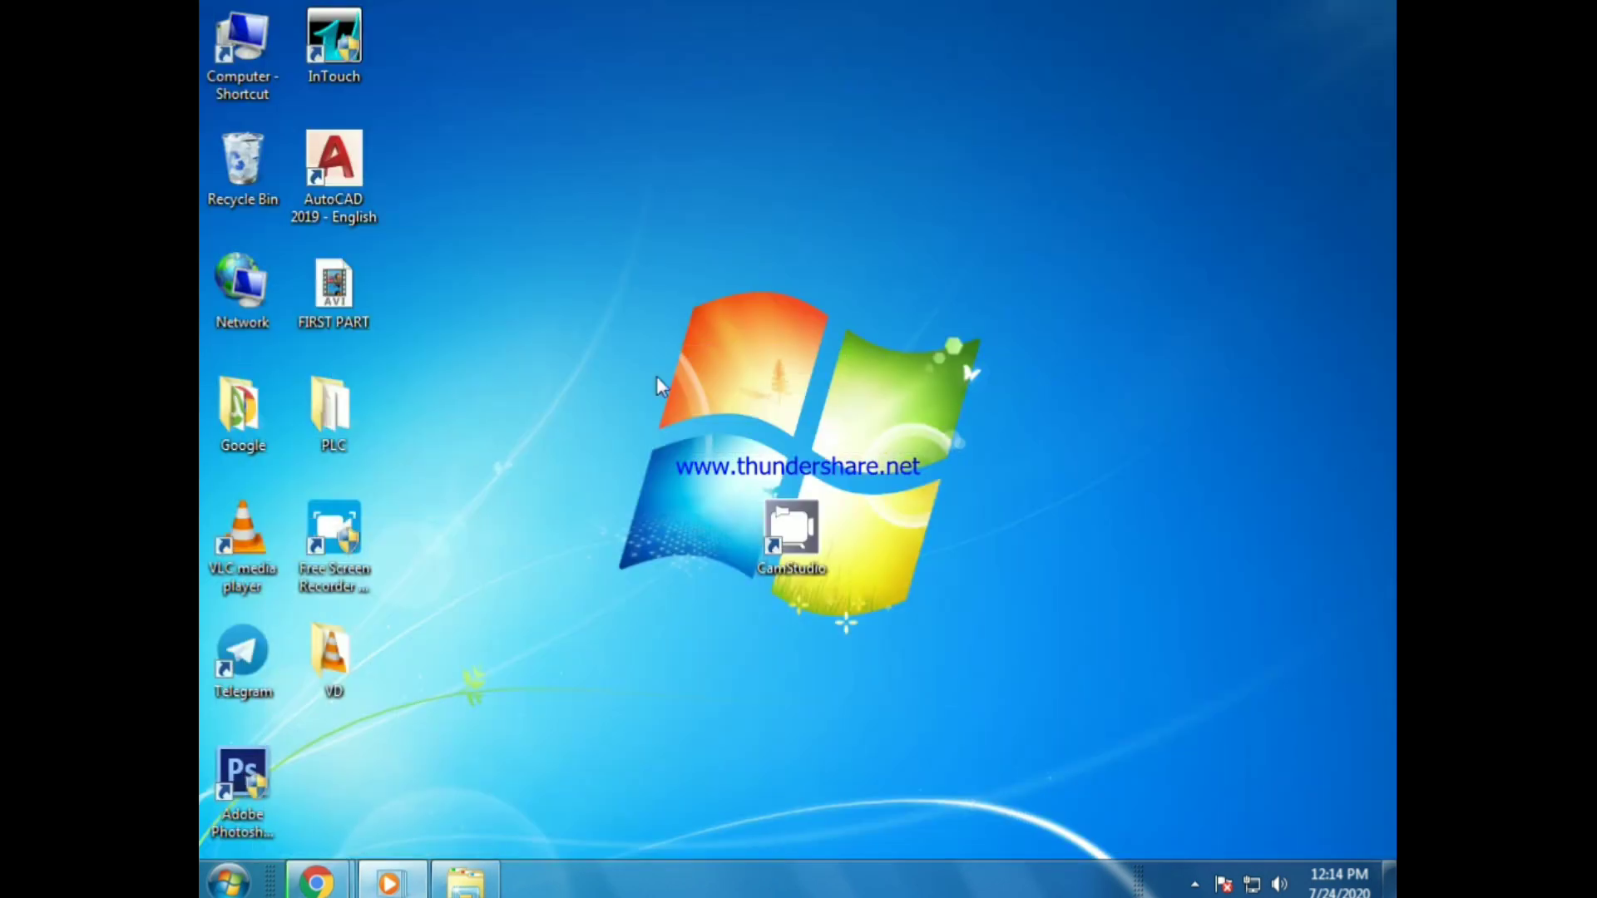
double_click(341, 416)
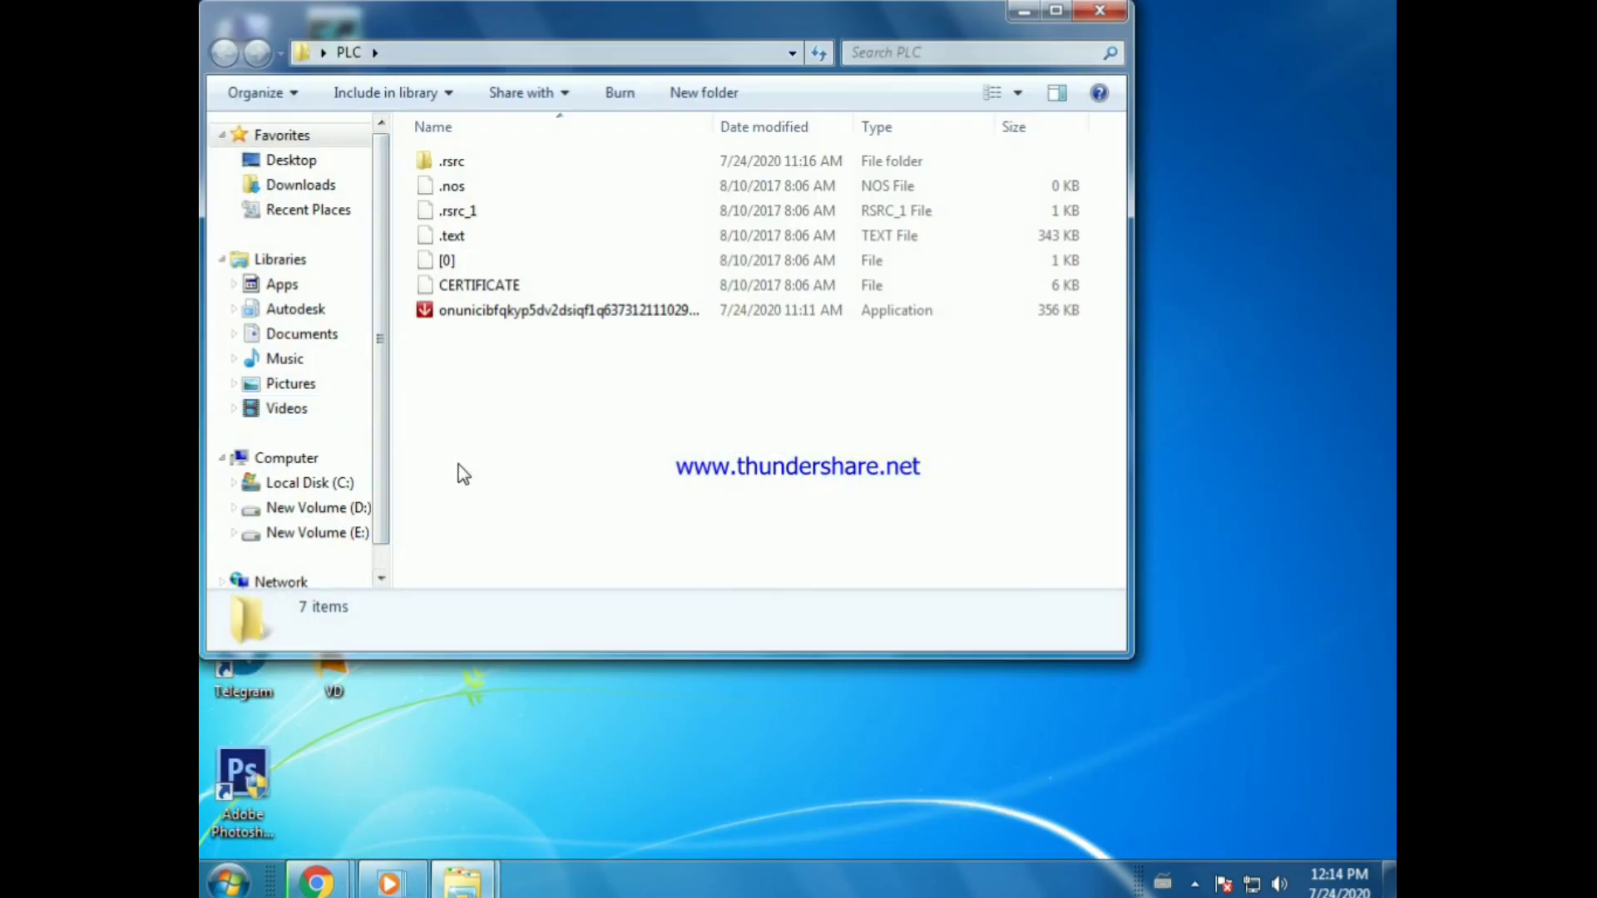
left_click_drag(464, 474, 428, 157)
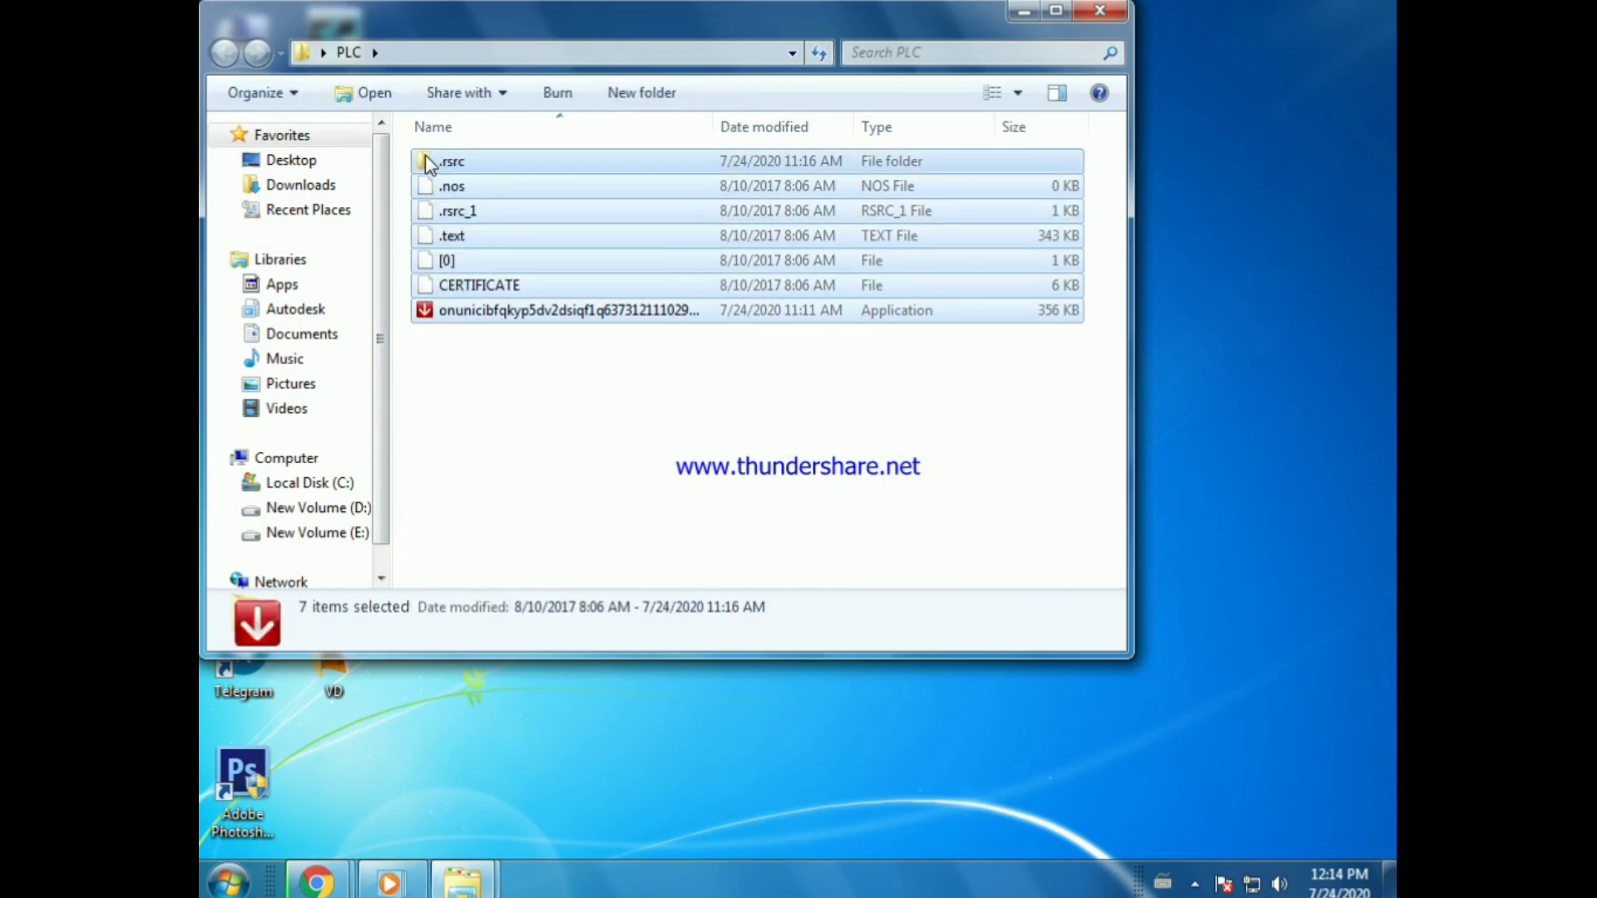
key("Delete")
key("Return")
Step: Try to paste the copied installers into the desktop's PLC folder
right_click(546, 286)
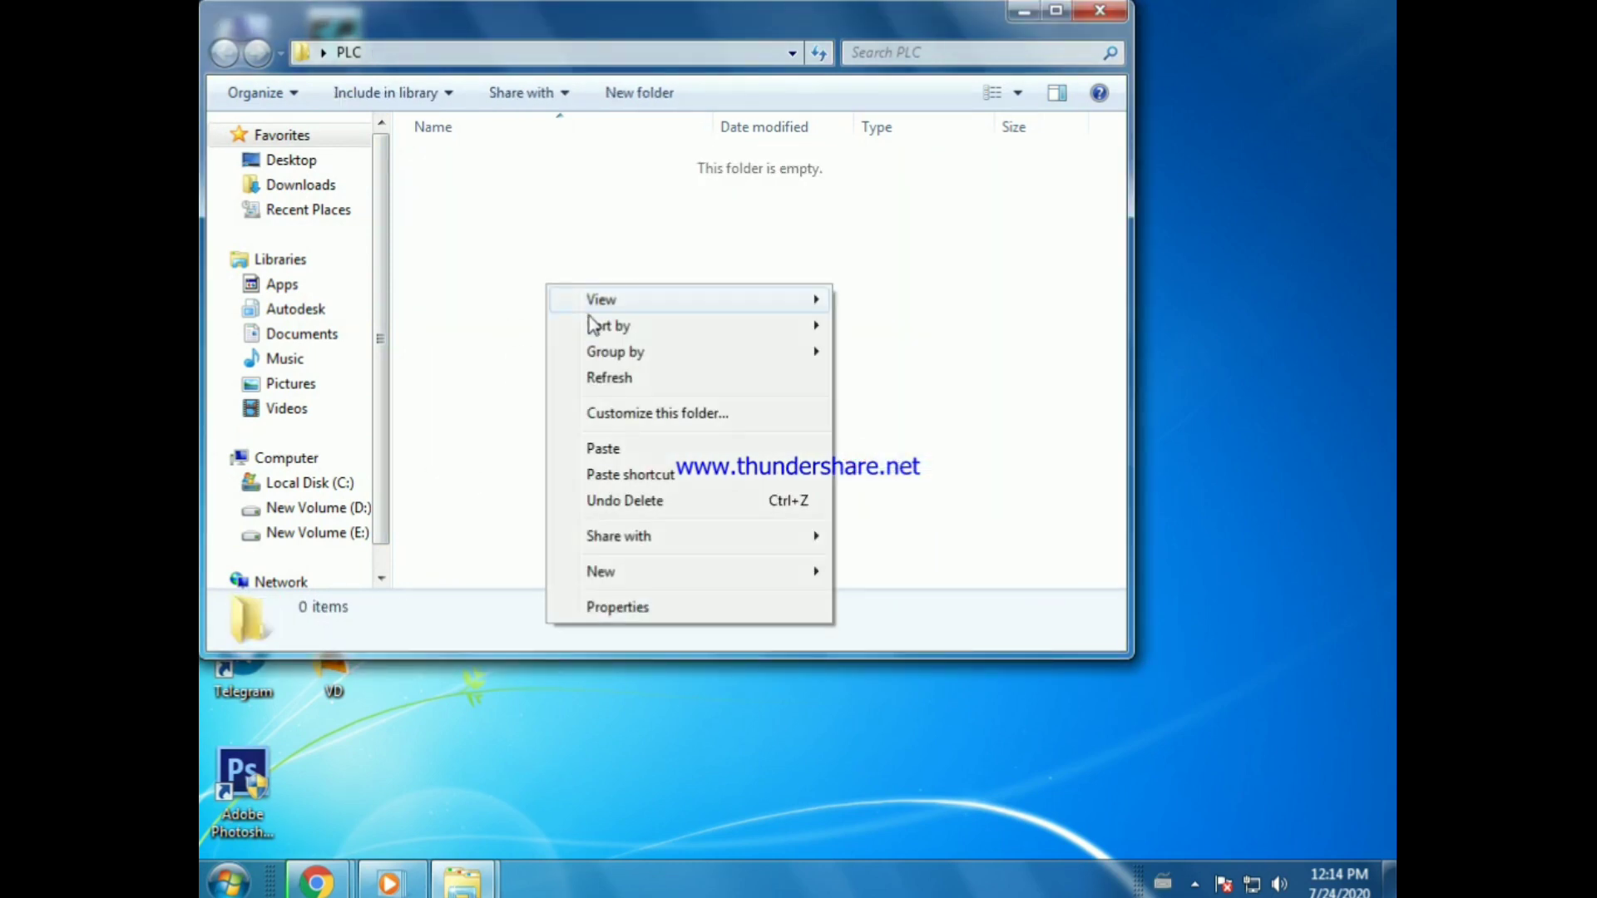
left_click(619, 449)
left_click(841, 548)
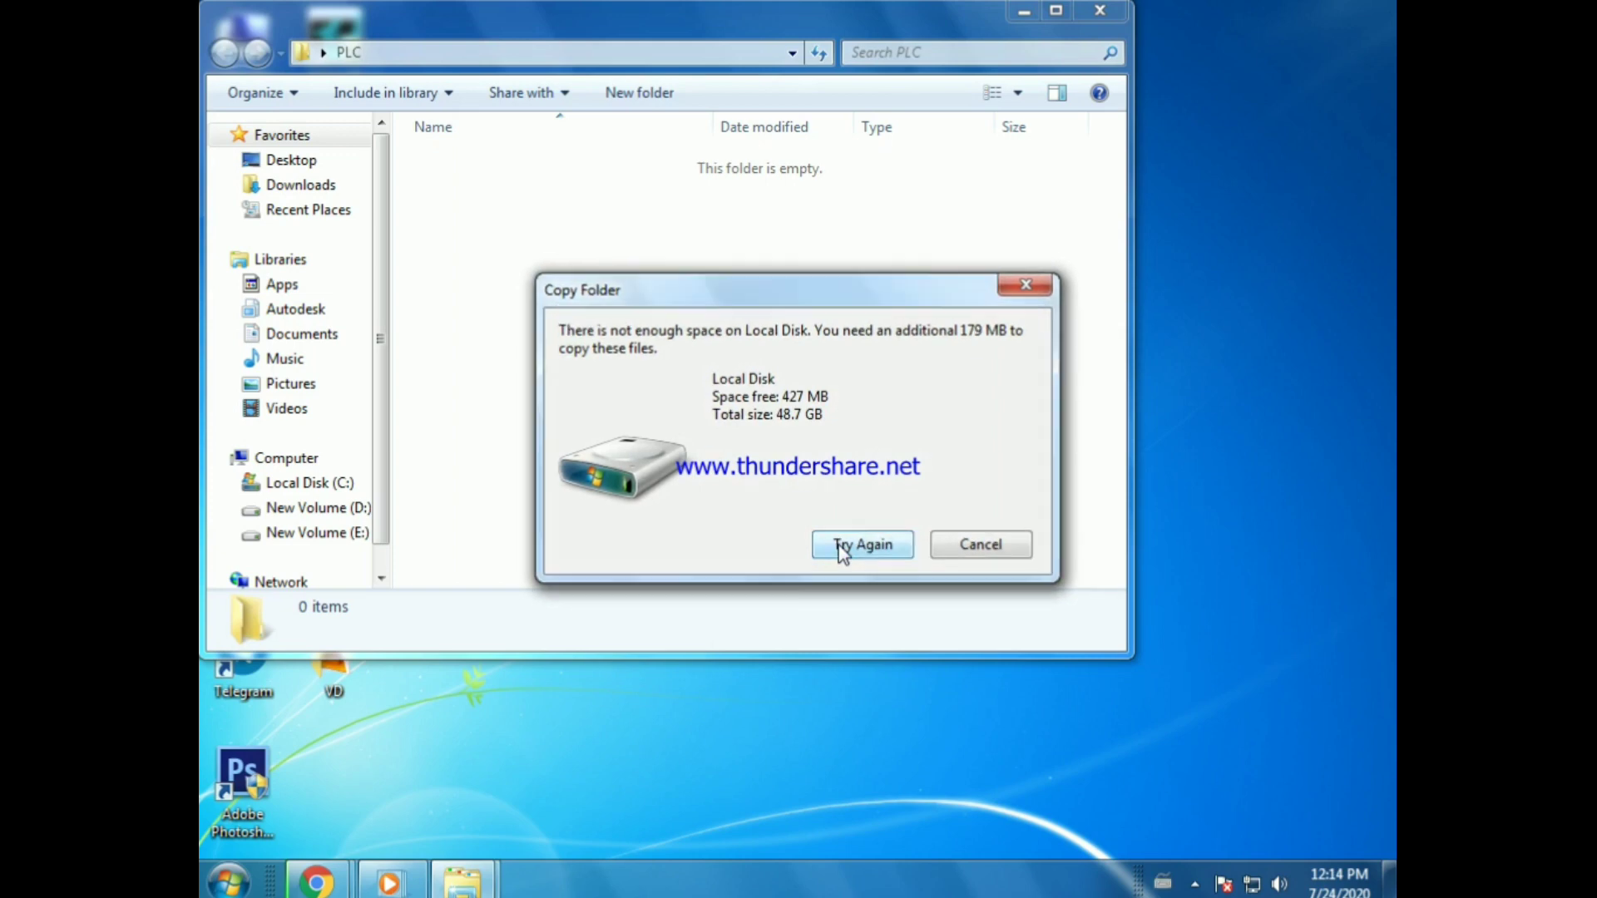
left_click(980, 545)
left_click(1023, 13)
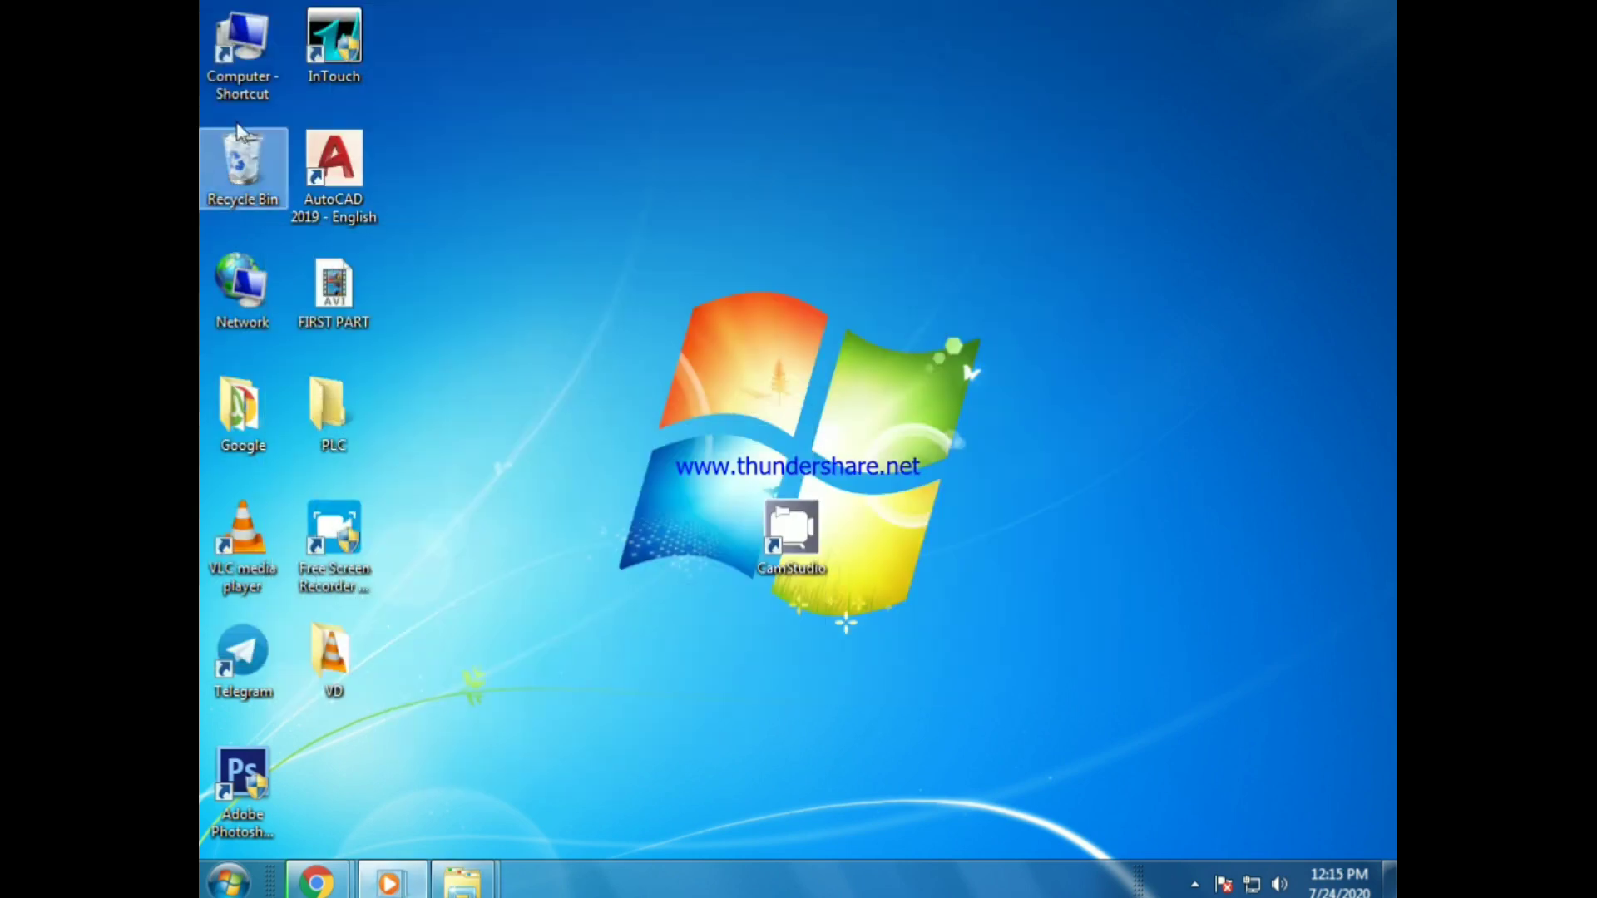
Step: Create a folder named plc on drive New Volume (E:)
double_click(242, 52)
double_click(584, 280)
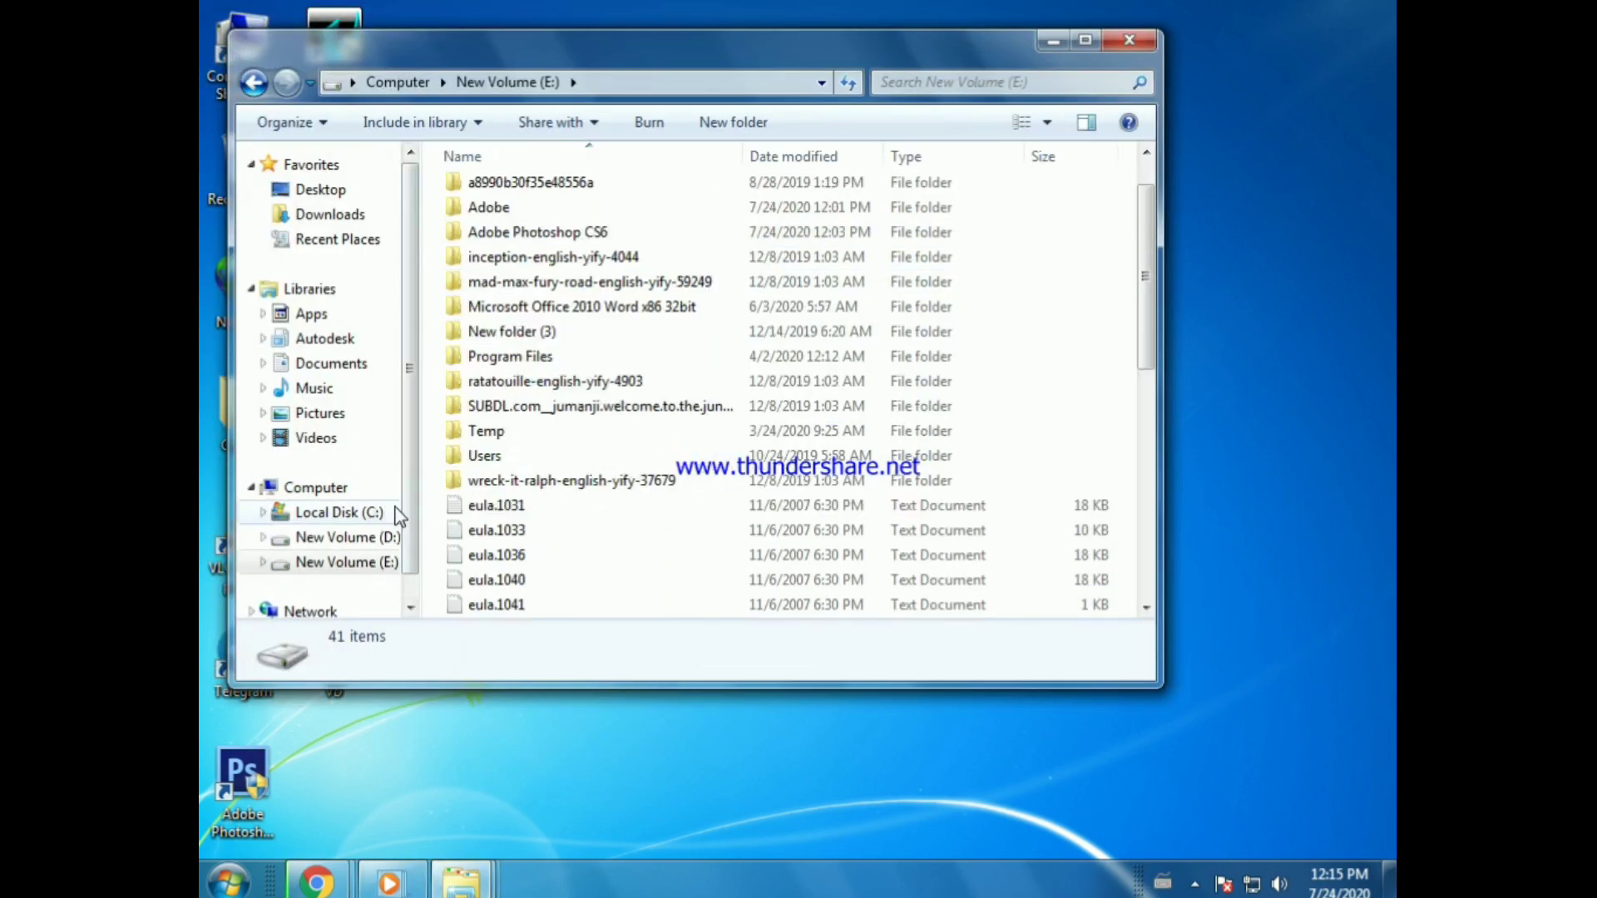
scroll(424, 572, "down", 8)
right_click(428, 579)
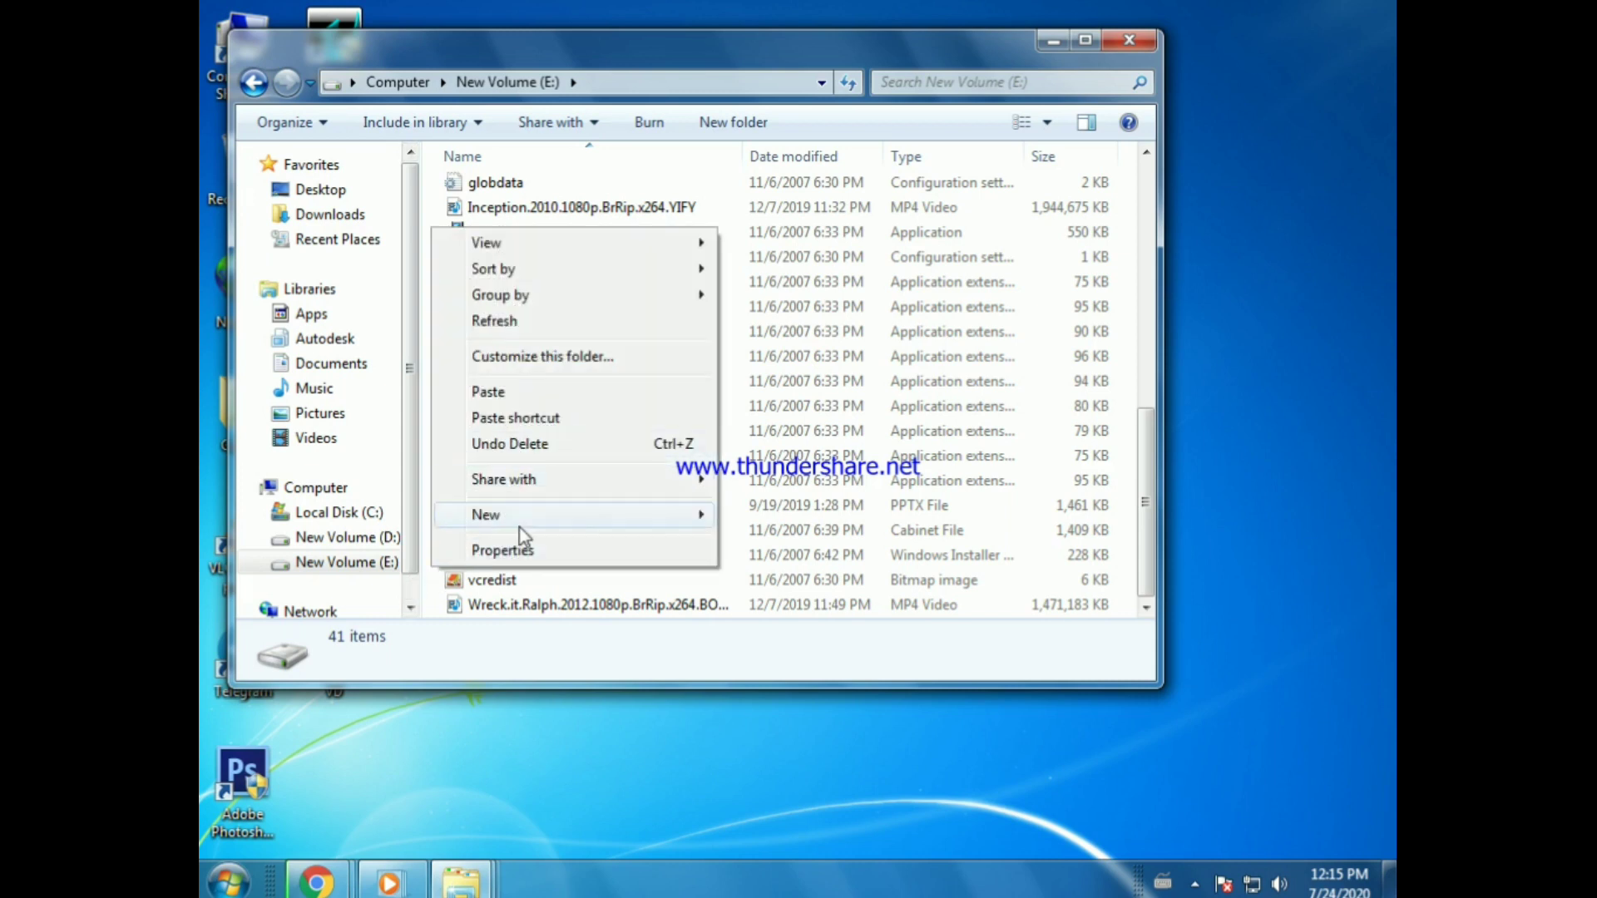
mouse_move(522, 534)
left_click(780, 512)
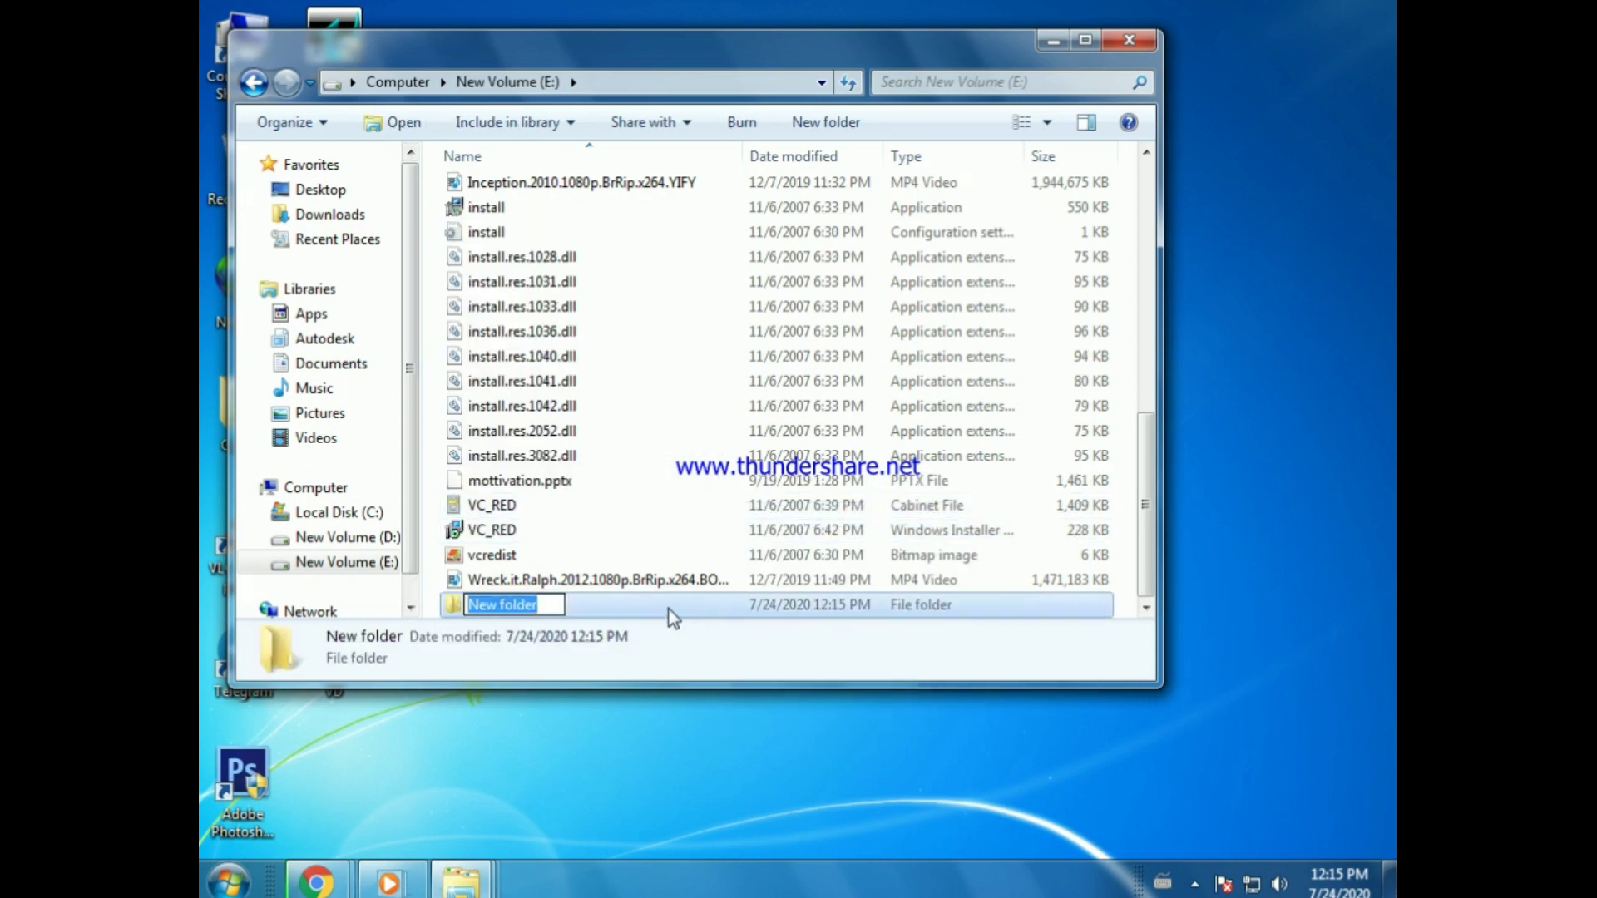
type("plc")
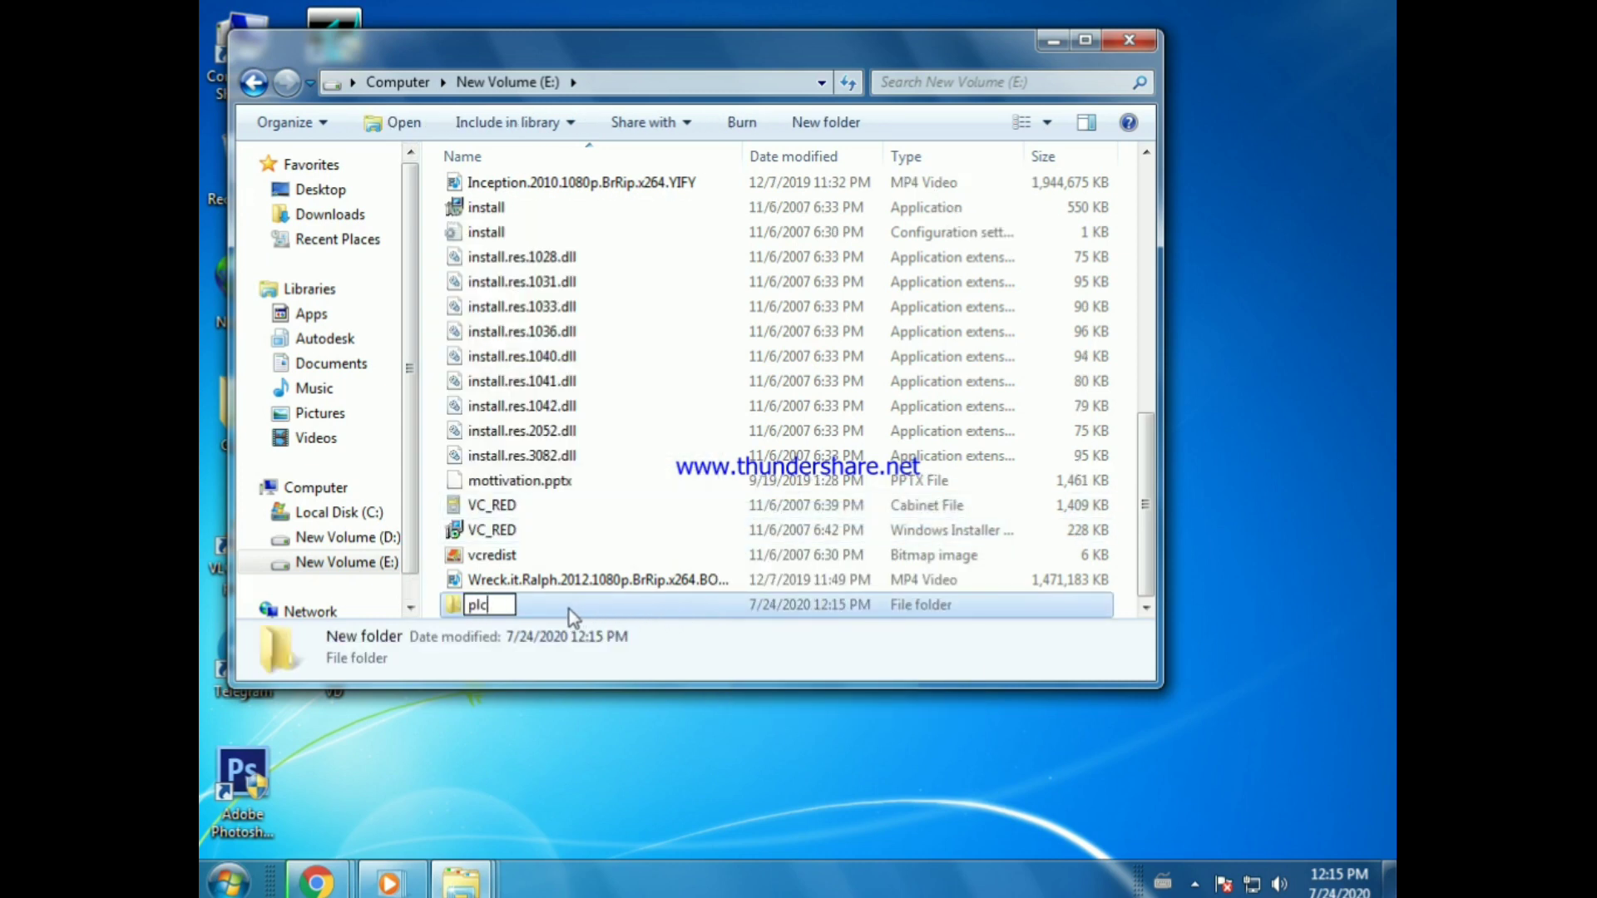
left_click(553, 607)
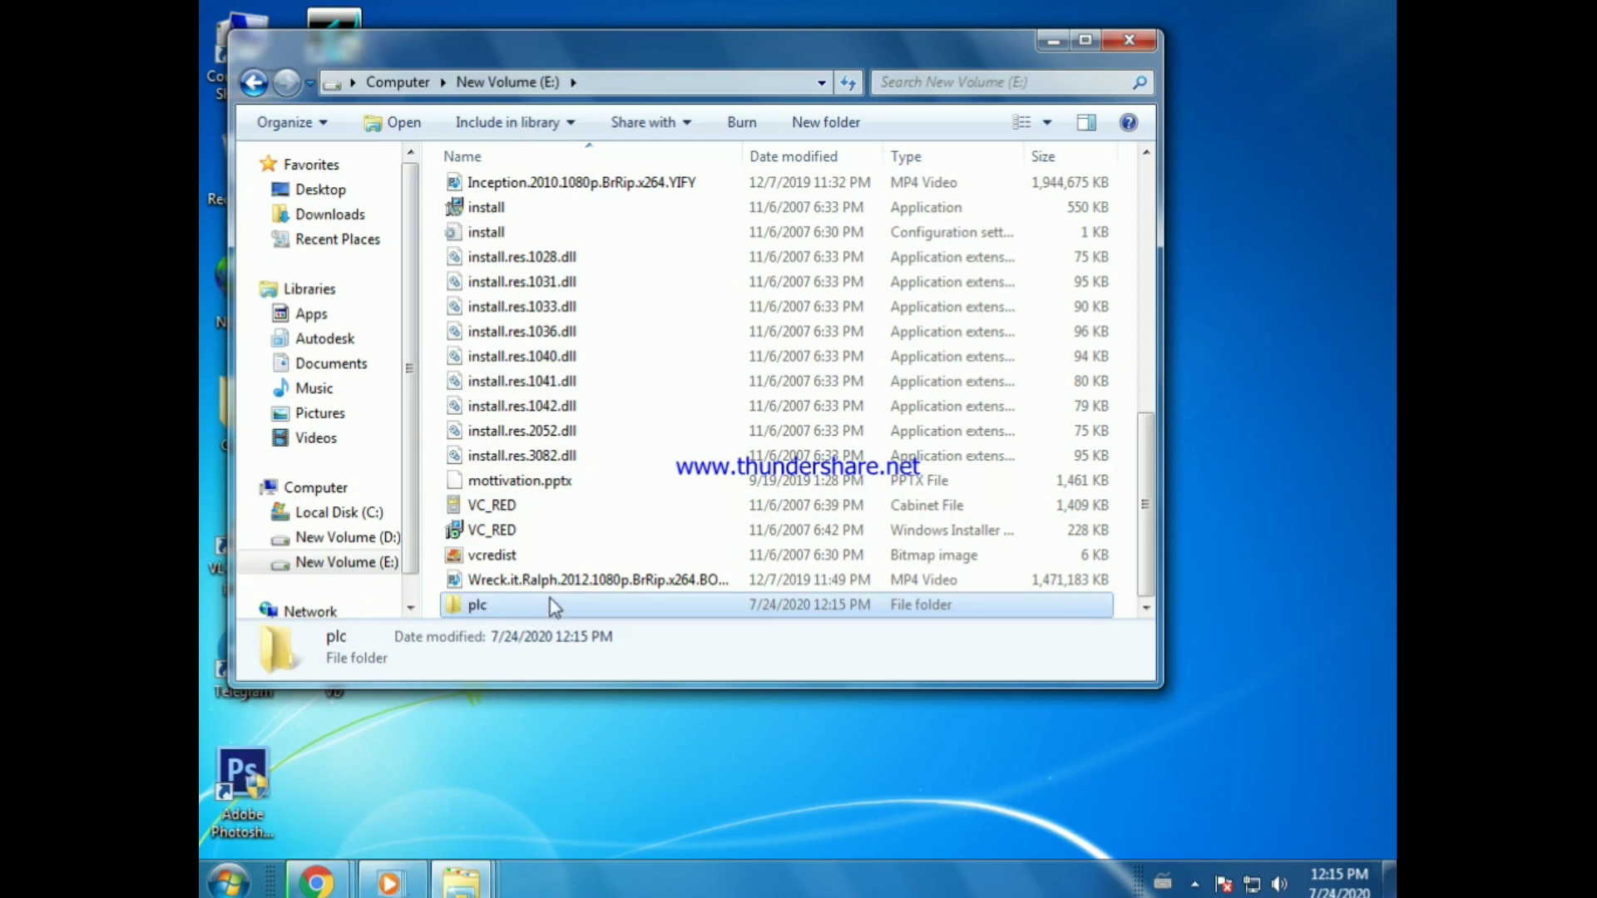
Step: Paste the three copied installers into the plc folder on drive E: and clear the selection
double_click(553, 607)
right_click(545, 400)
left_click(616, 559)
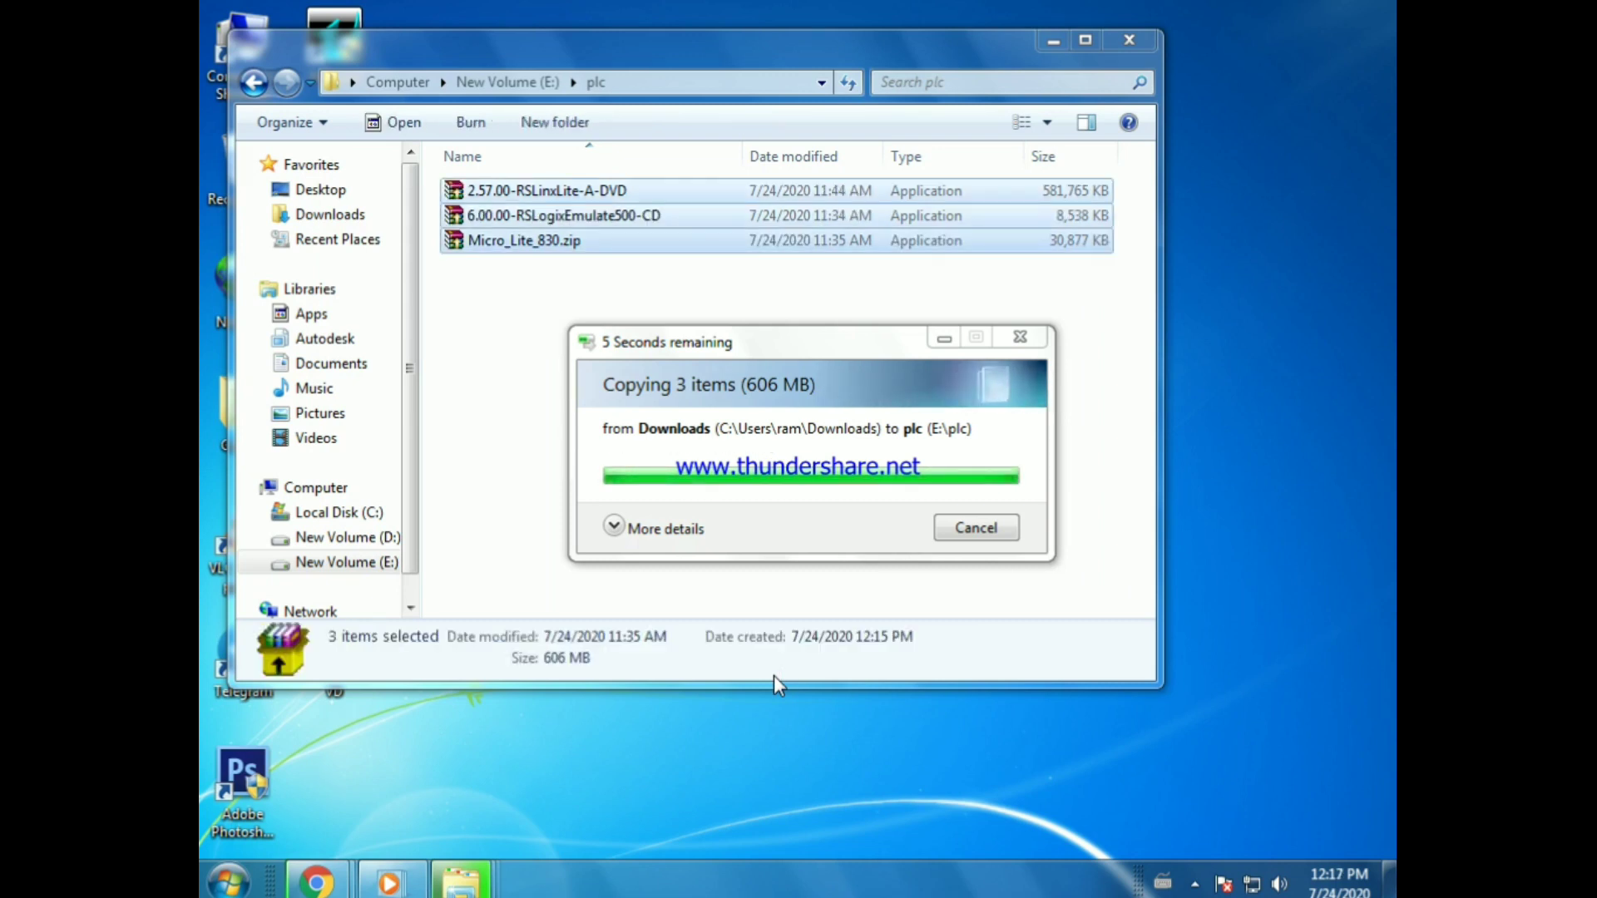
left_click(588, 371)
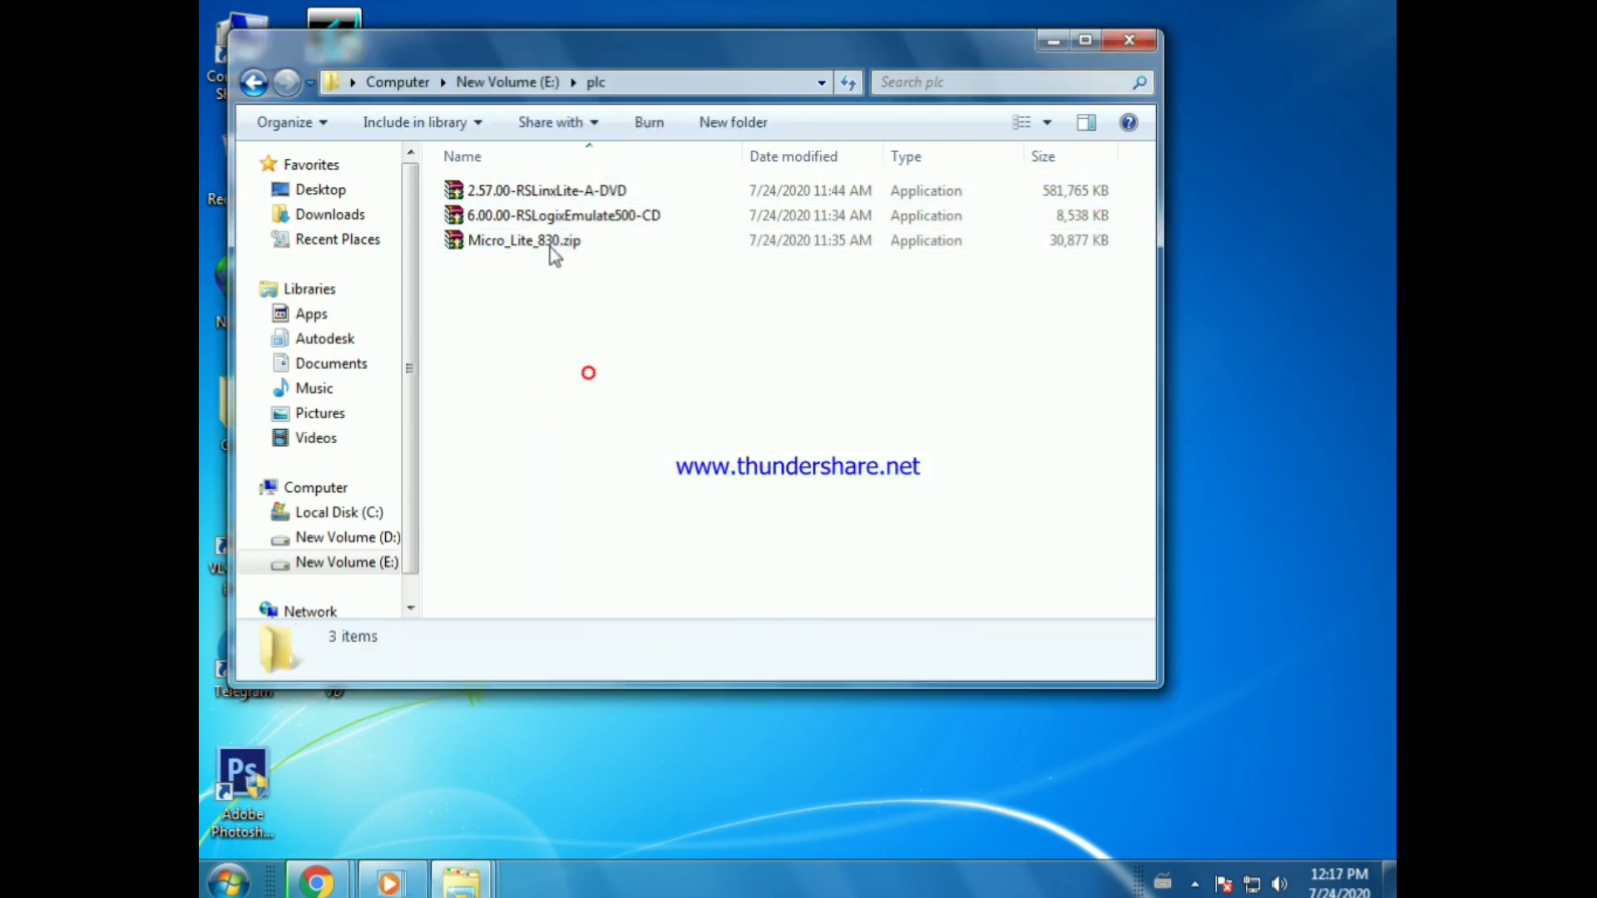
Step: Extract the Micro_Lite_830.zip installer with 7-Zip into its own Micro_Lite_830.zip subfolder of E:\plc
left_click(540, 194)
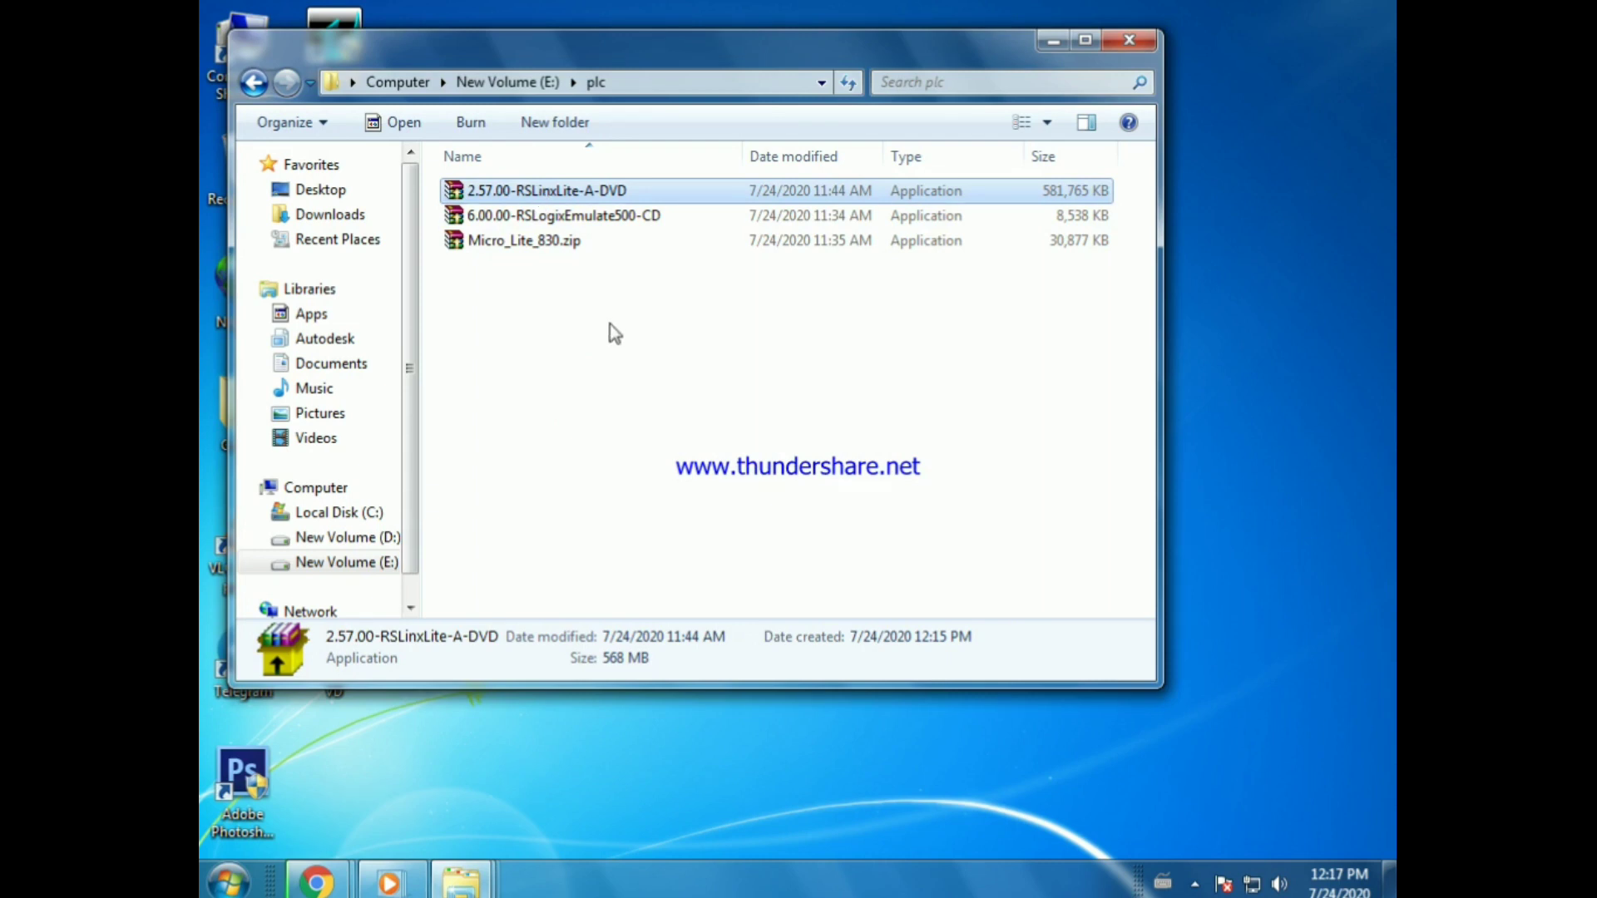
left_click(559, 243)
right_click(501, 246)
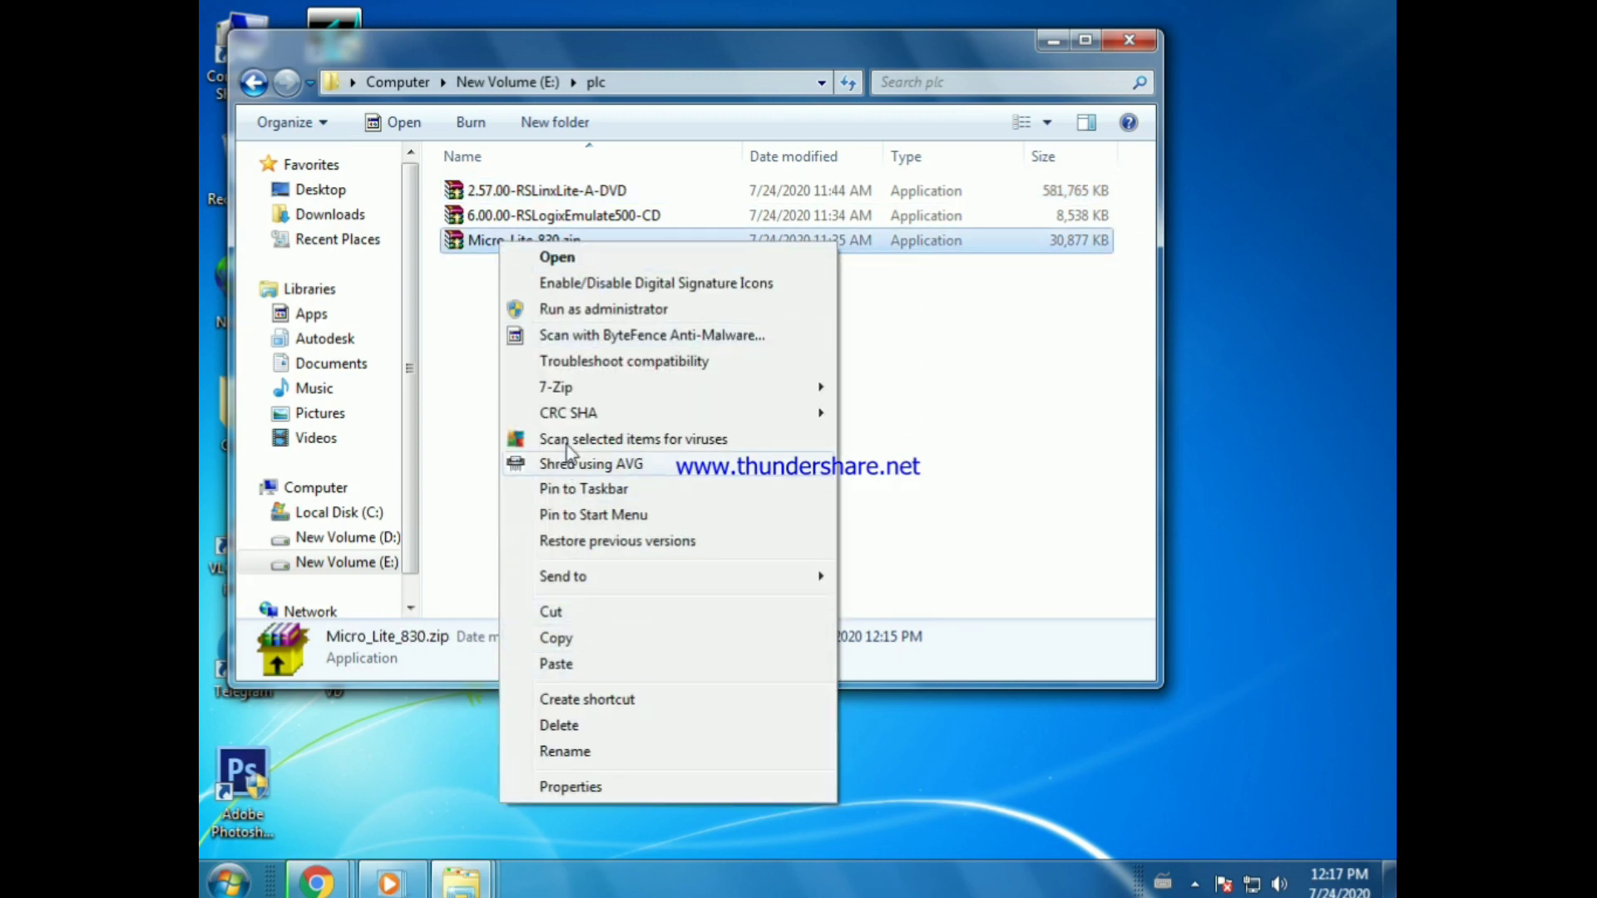
mouse_move(692, 387)
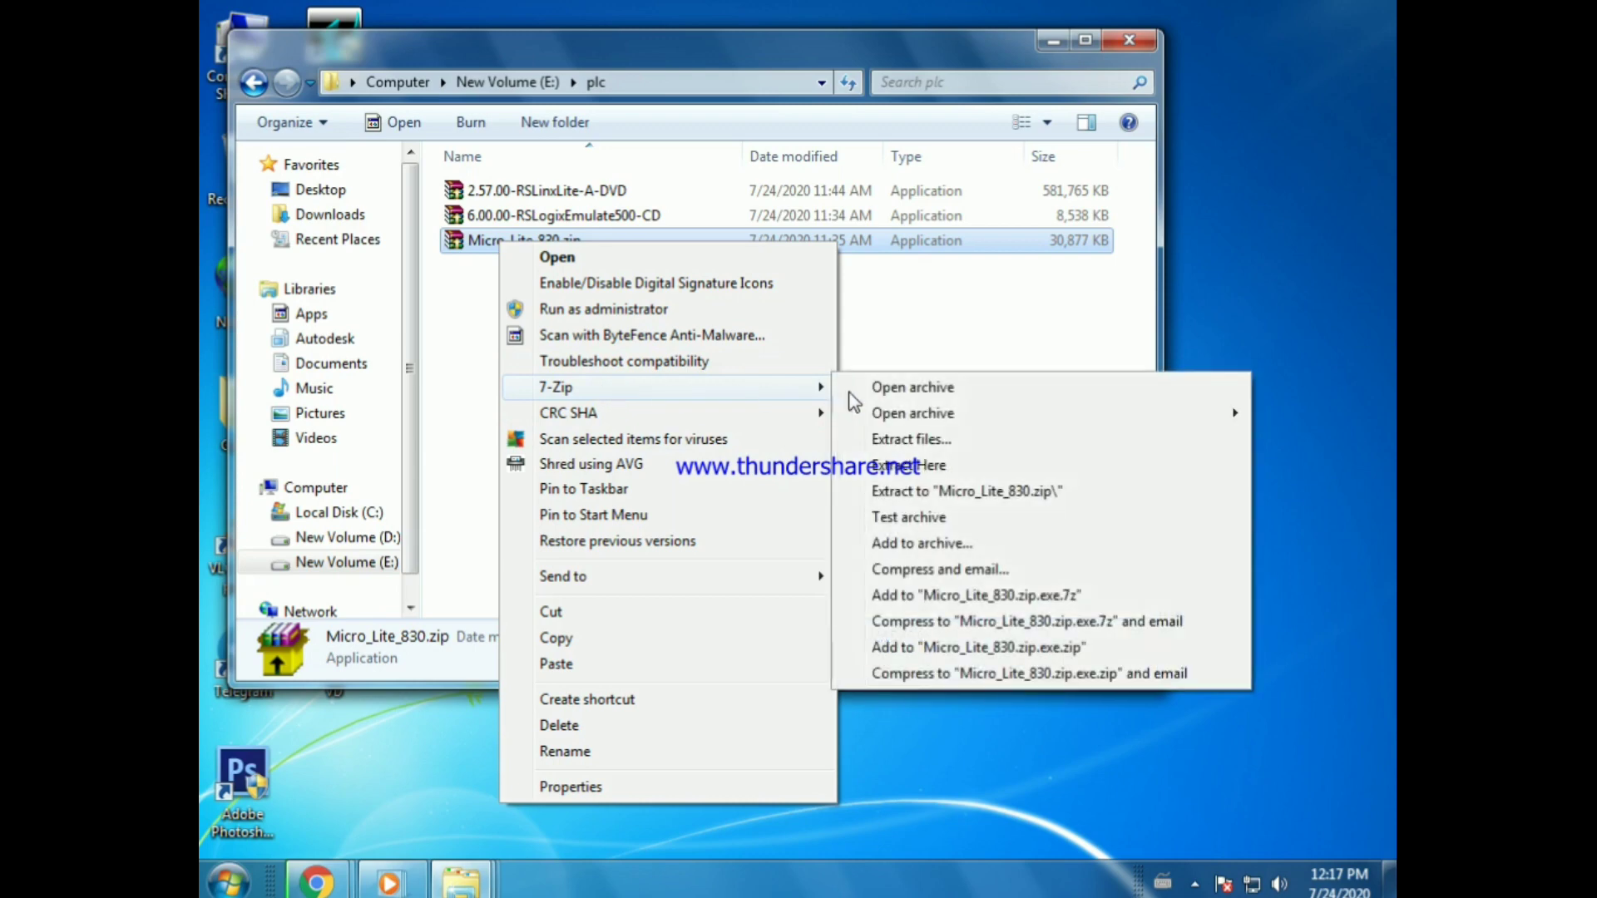
left_click(949, 443)
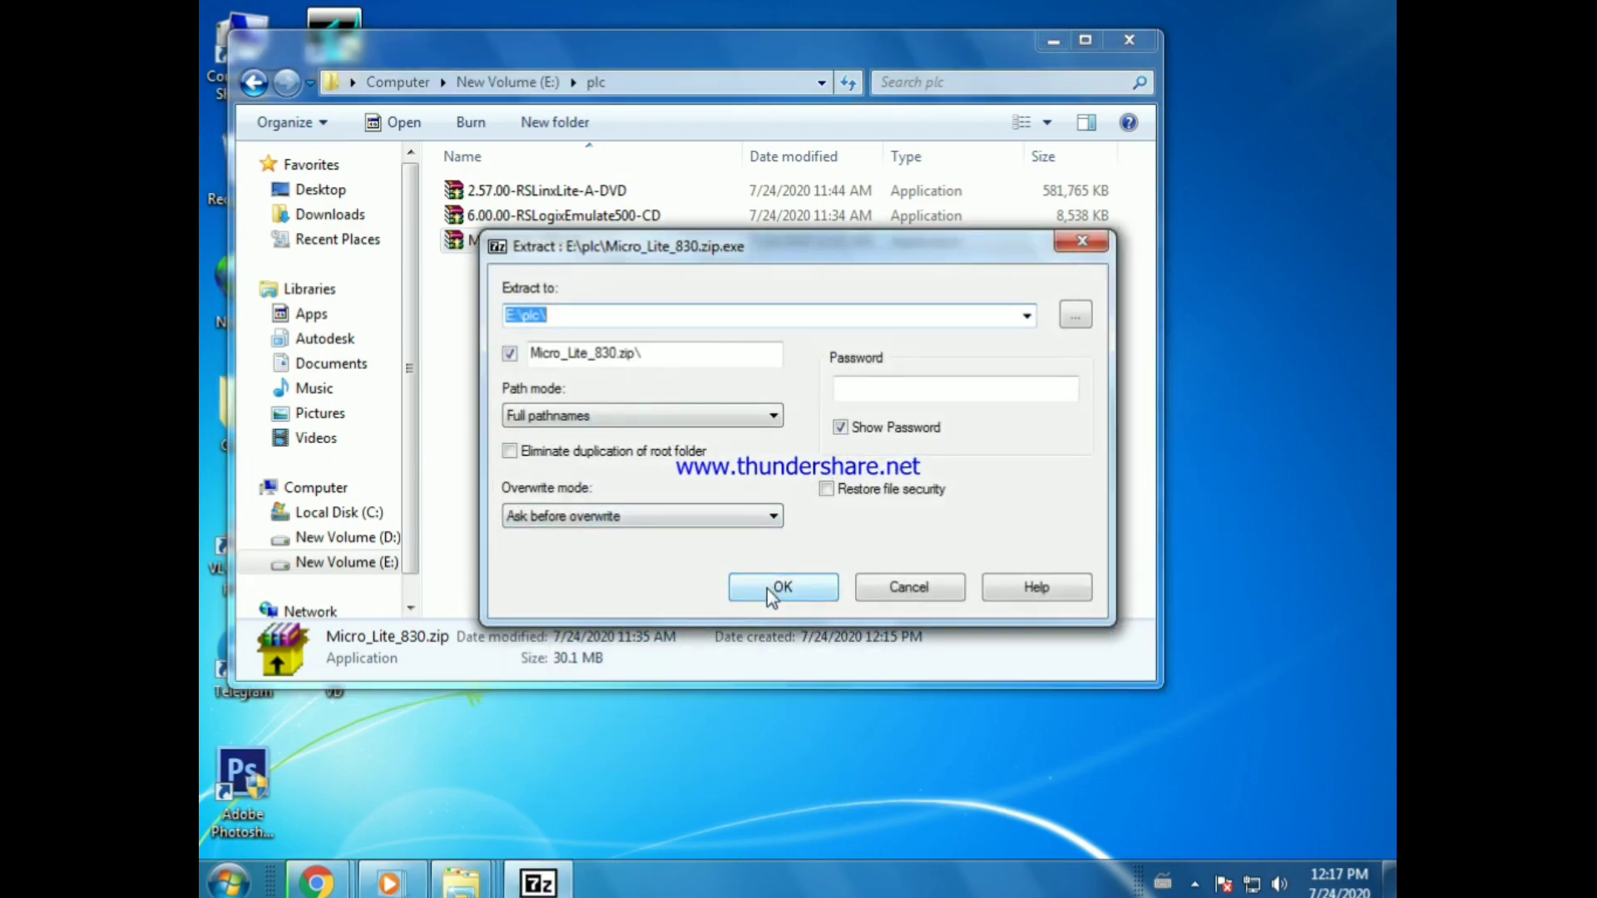
left_click(780, 587)
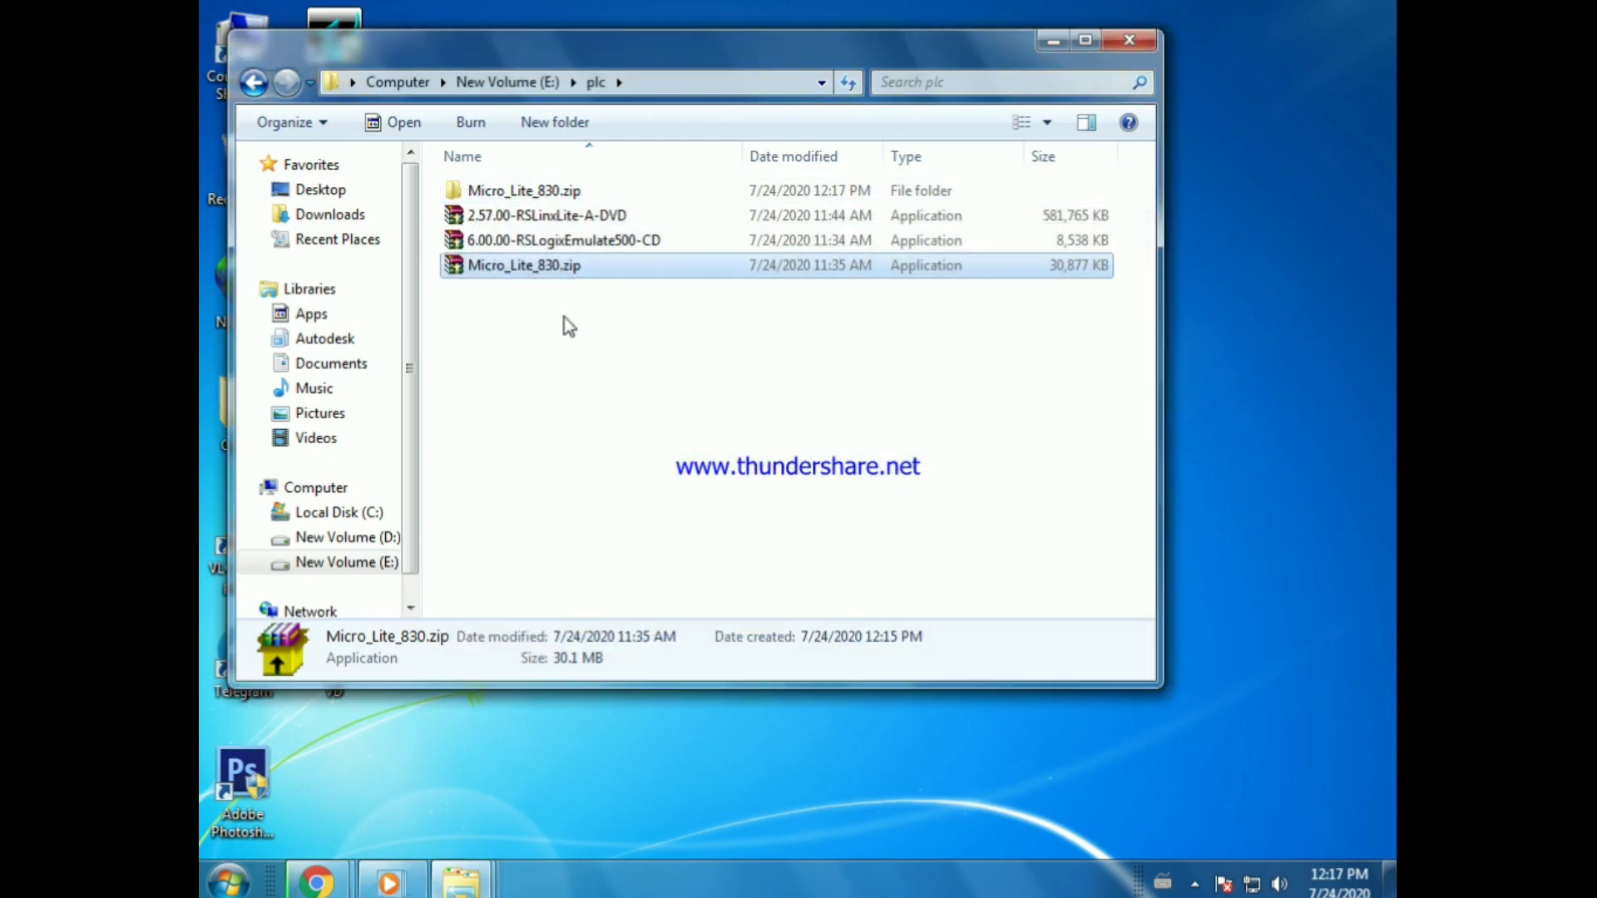
Step: Extract the 2.57.00-RSLinxLite-A-DVD installer with 7-Zip into its own subfolder of E:\plc, moving the progress window off the file list
right_click(556, 216)
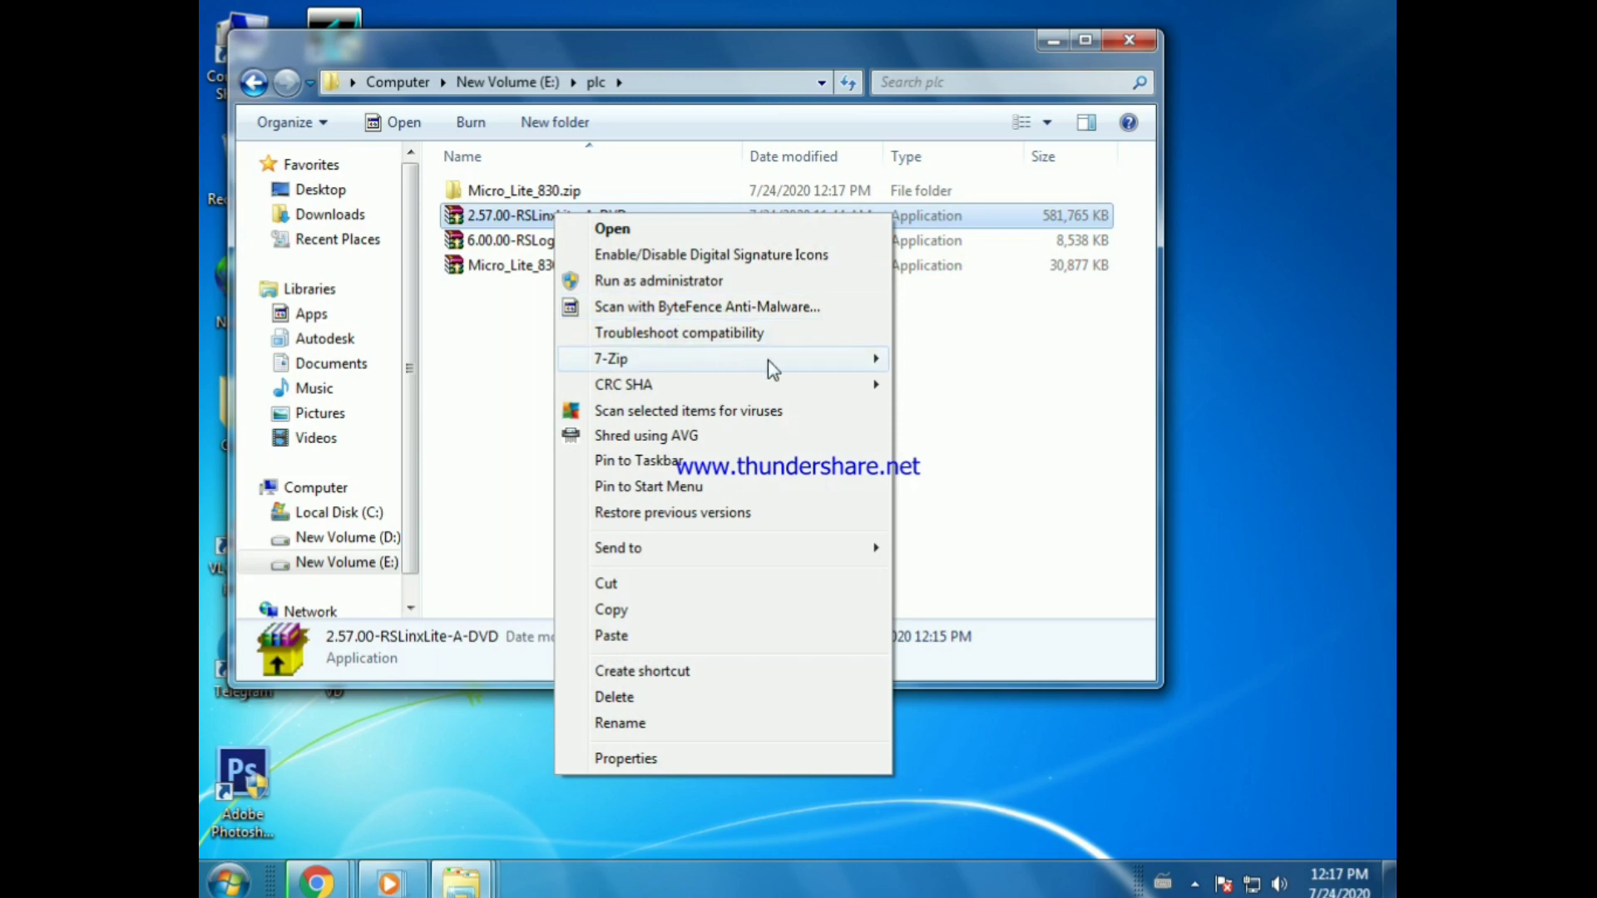
mouse_move(865, 359)
left_click(965, 416)
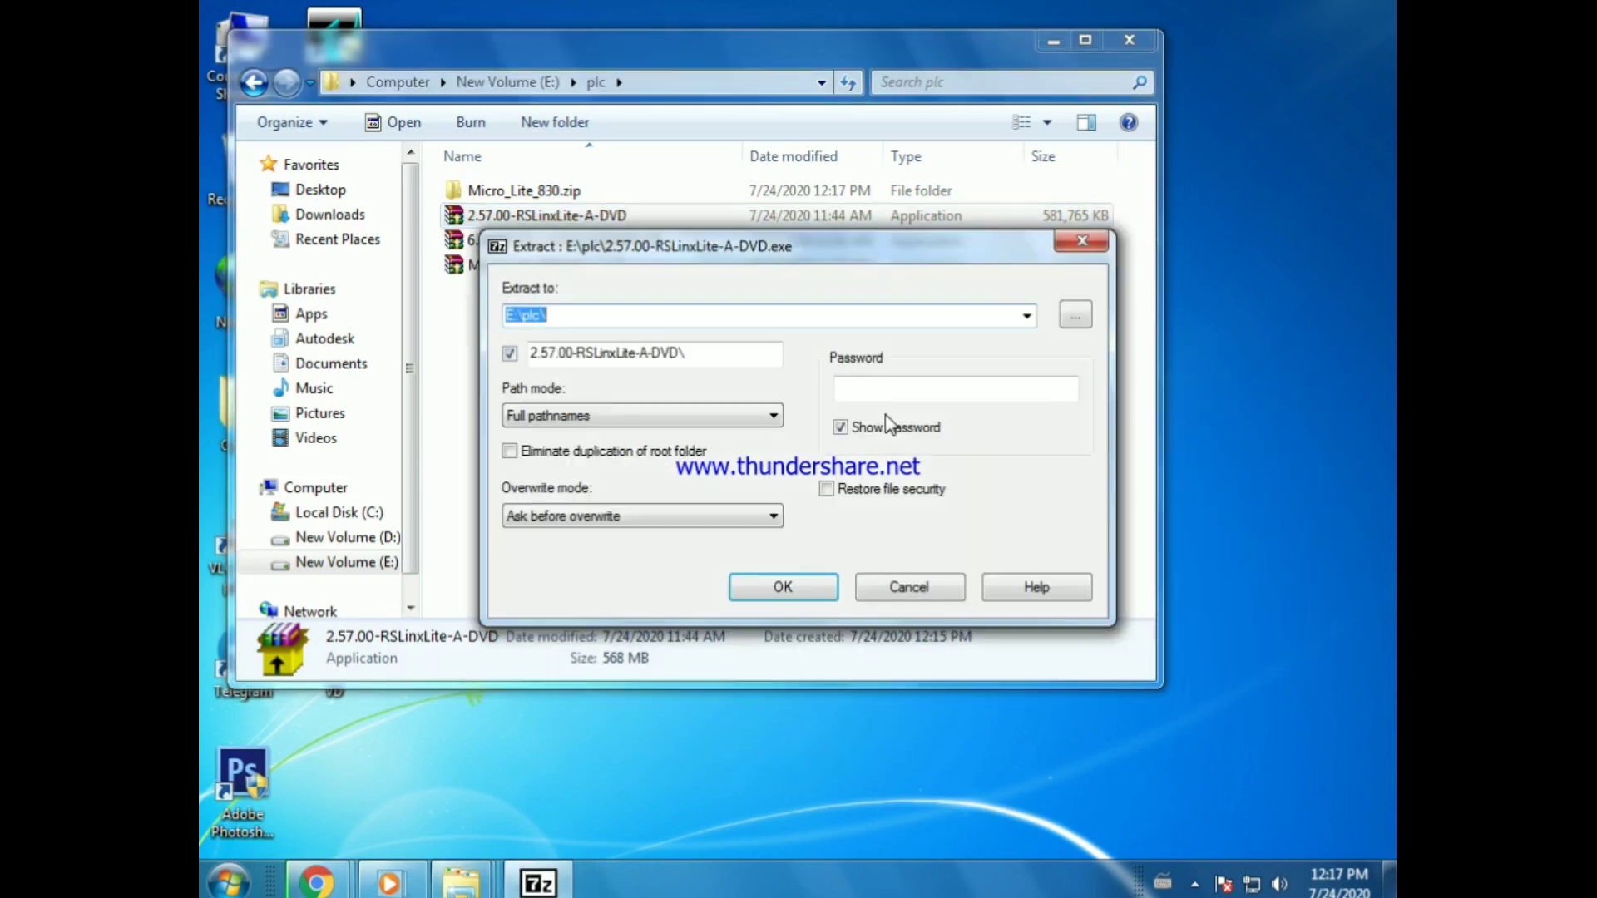
left_click(814, 587)
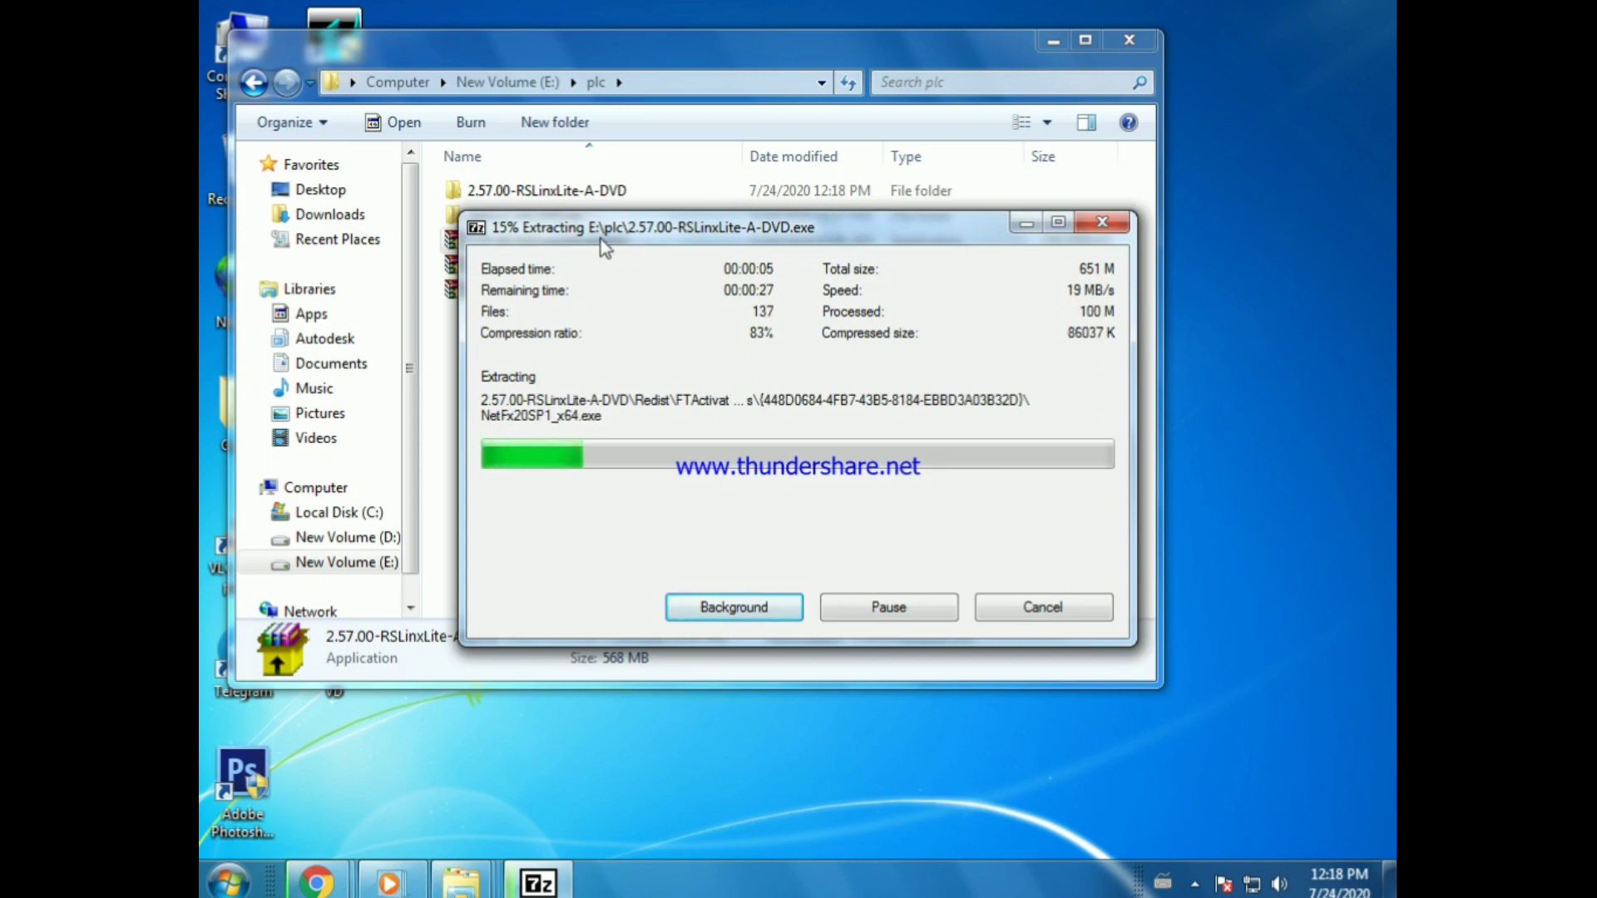
left_click_drag(600, 236, 578, 333)
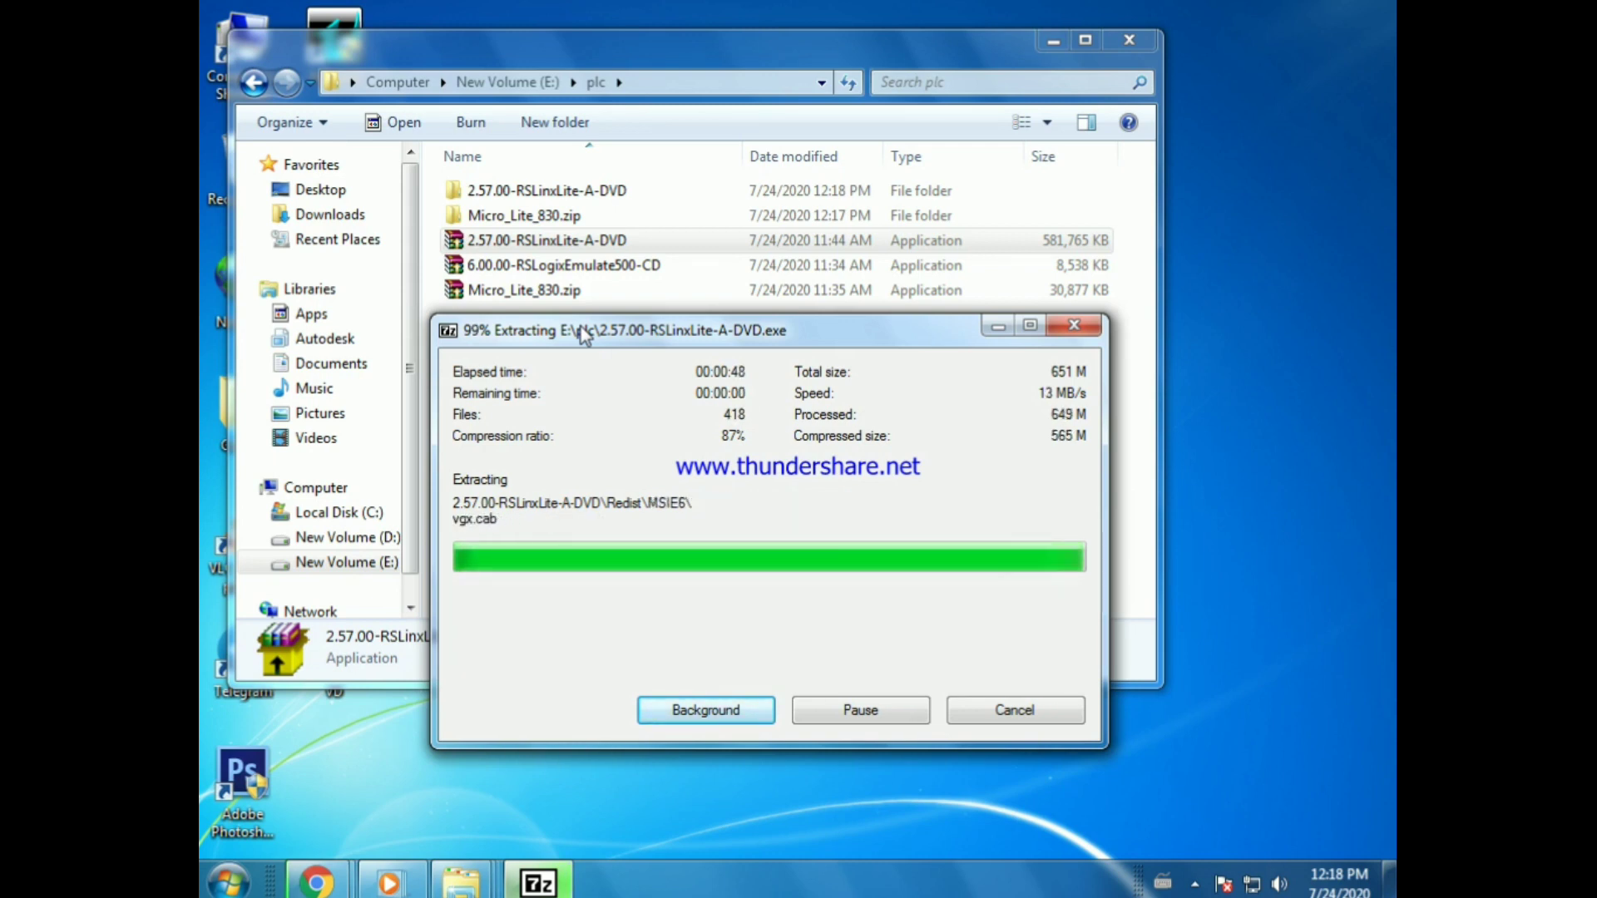
Step: Extract the 6.00.00-RSLogixEmulate500-CD installer with 7-Zip directly into the current plc folder
left_click(571, 265)
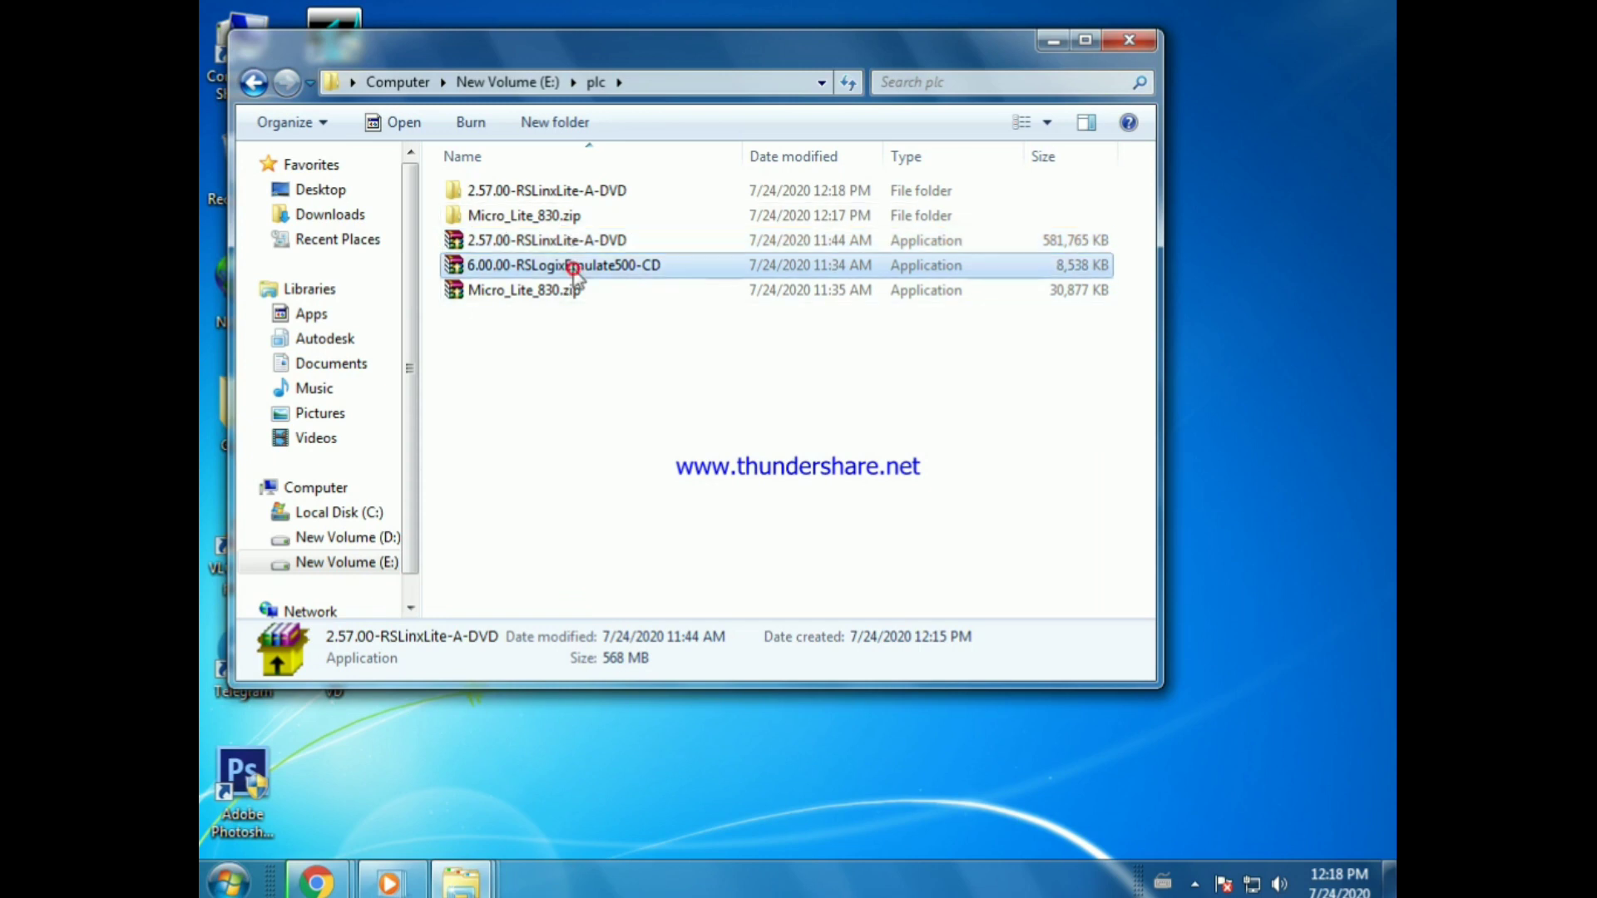
right_click(572, 267)
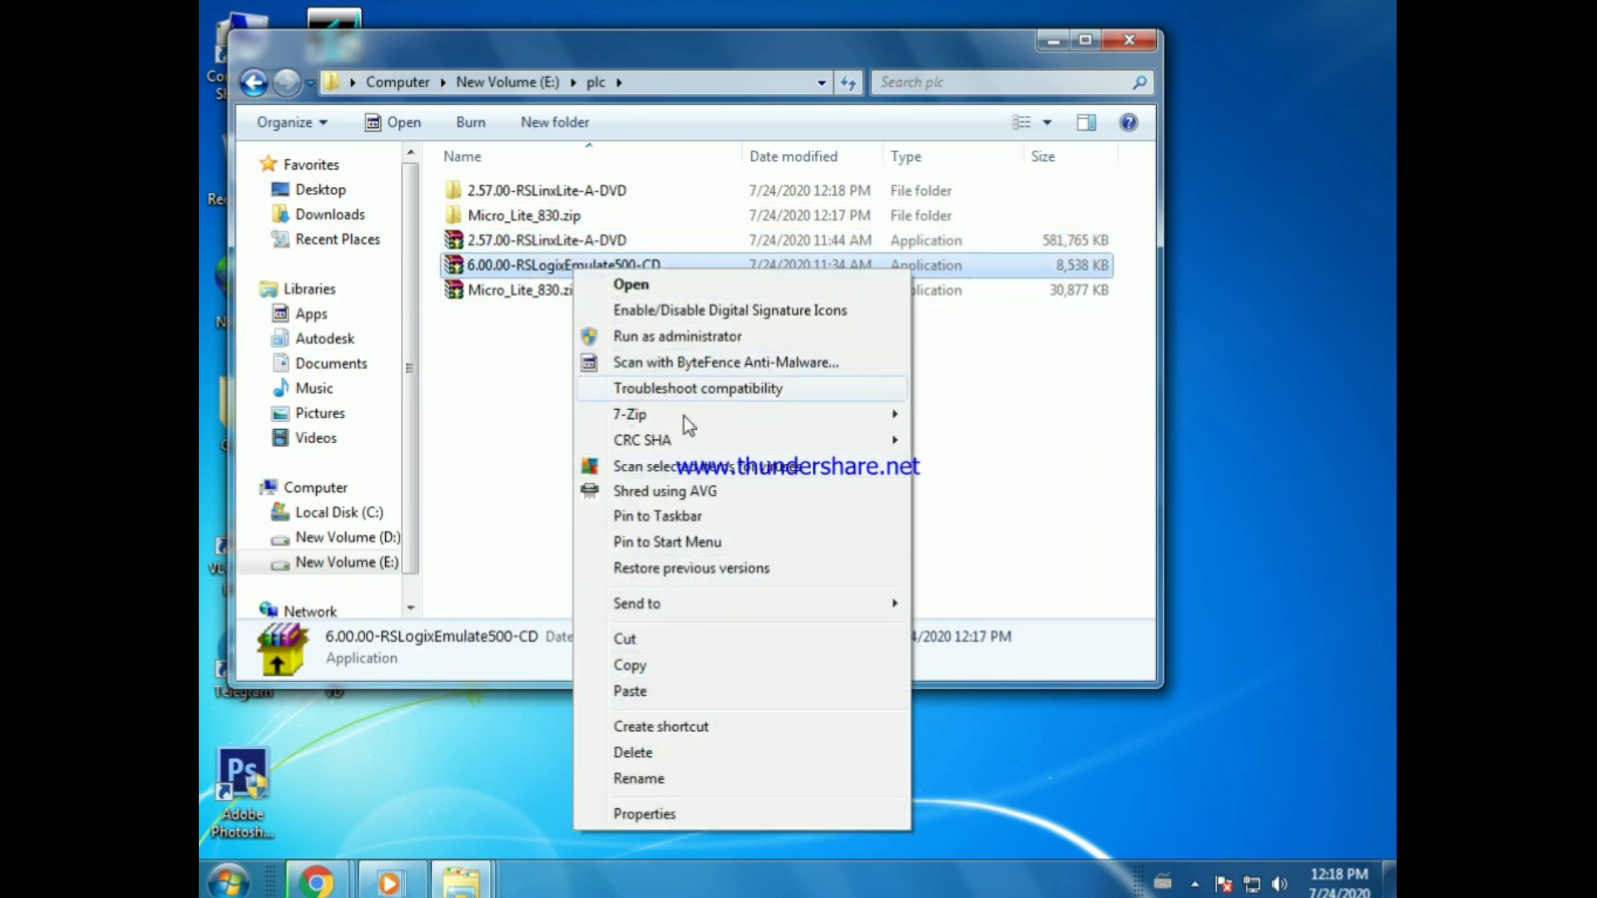
mouse_move(684, 414)
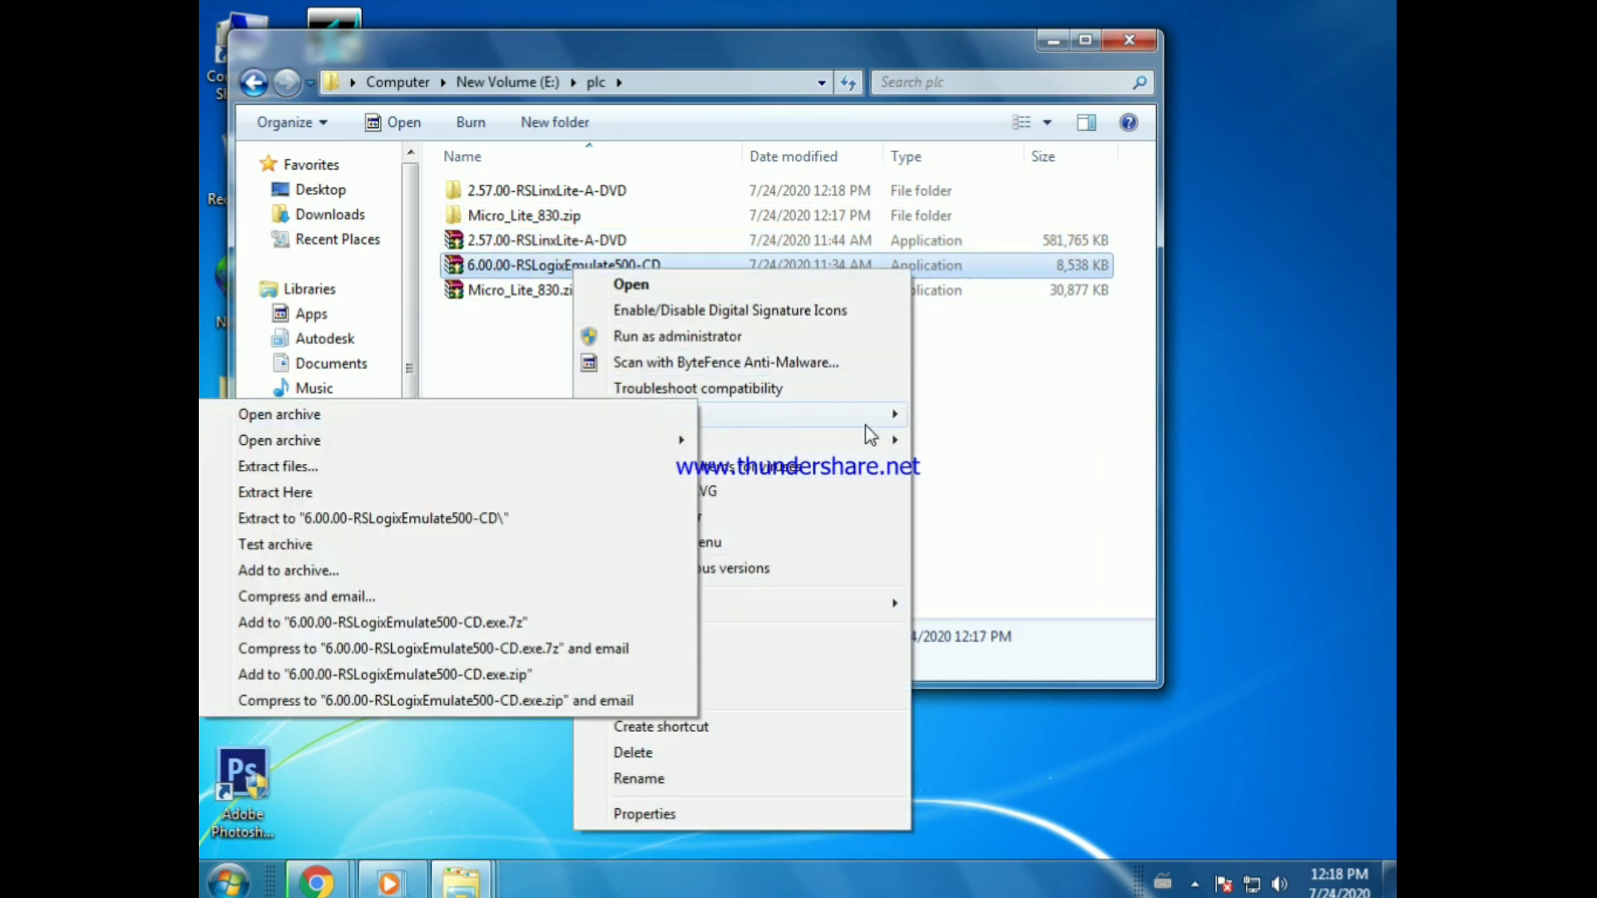
left_click(290, 497)
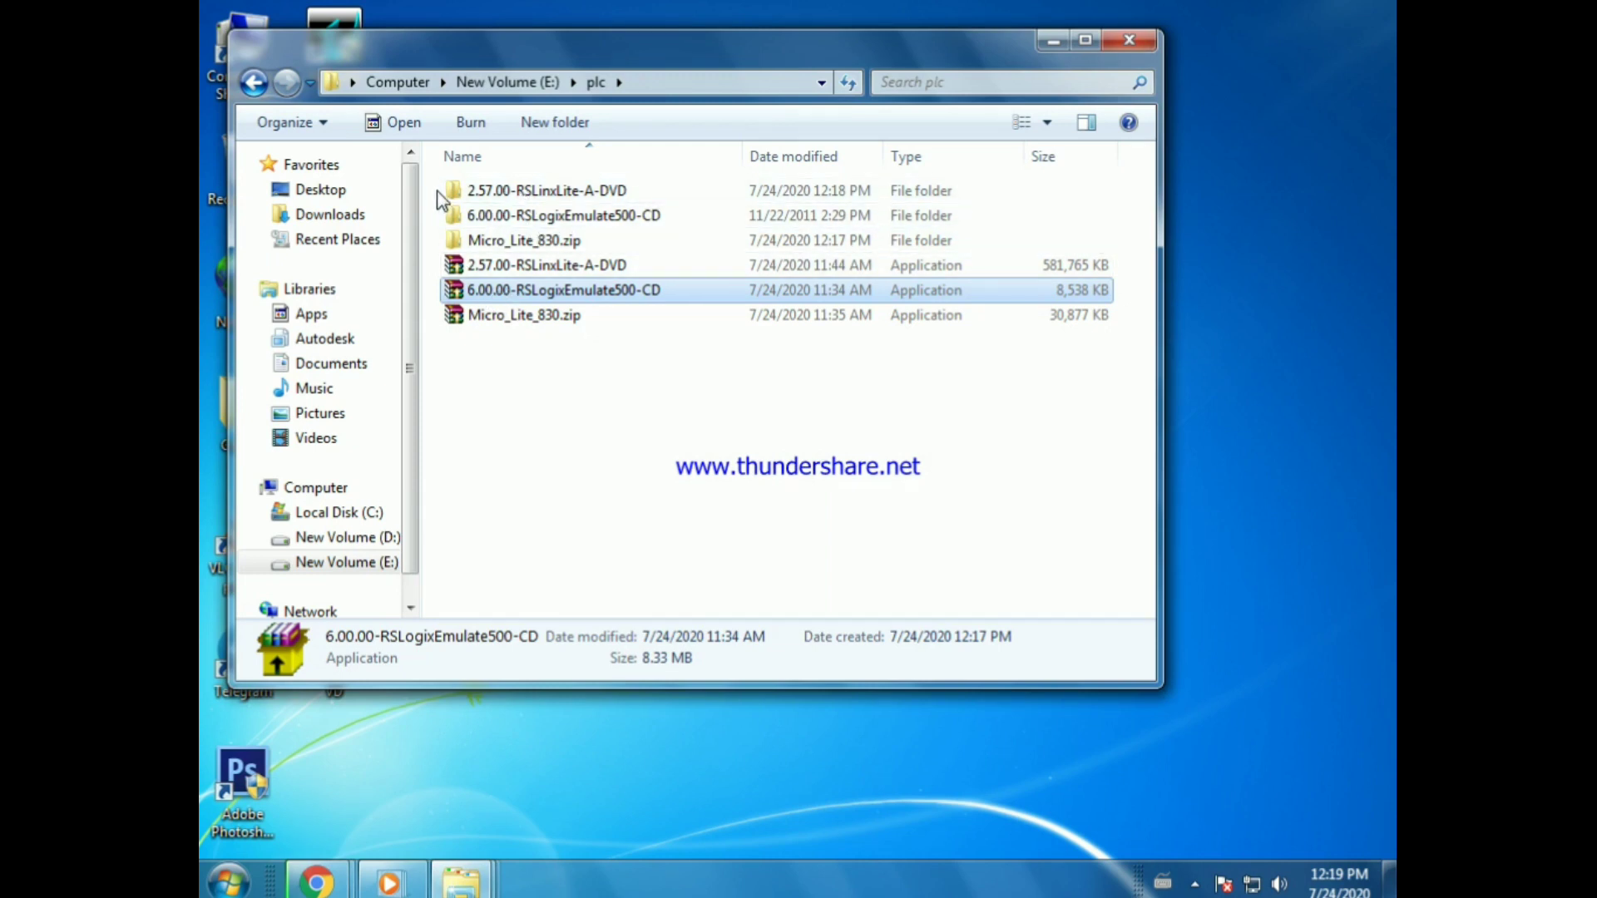
left_click_drag(436, 192, 499, 249)
left_click(573, 436)
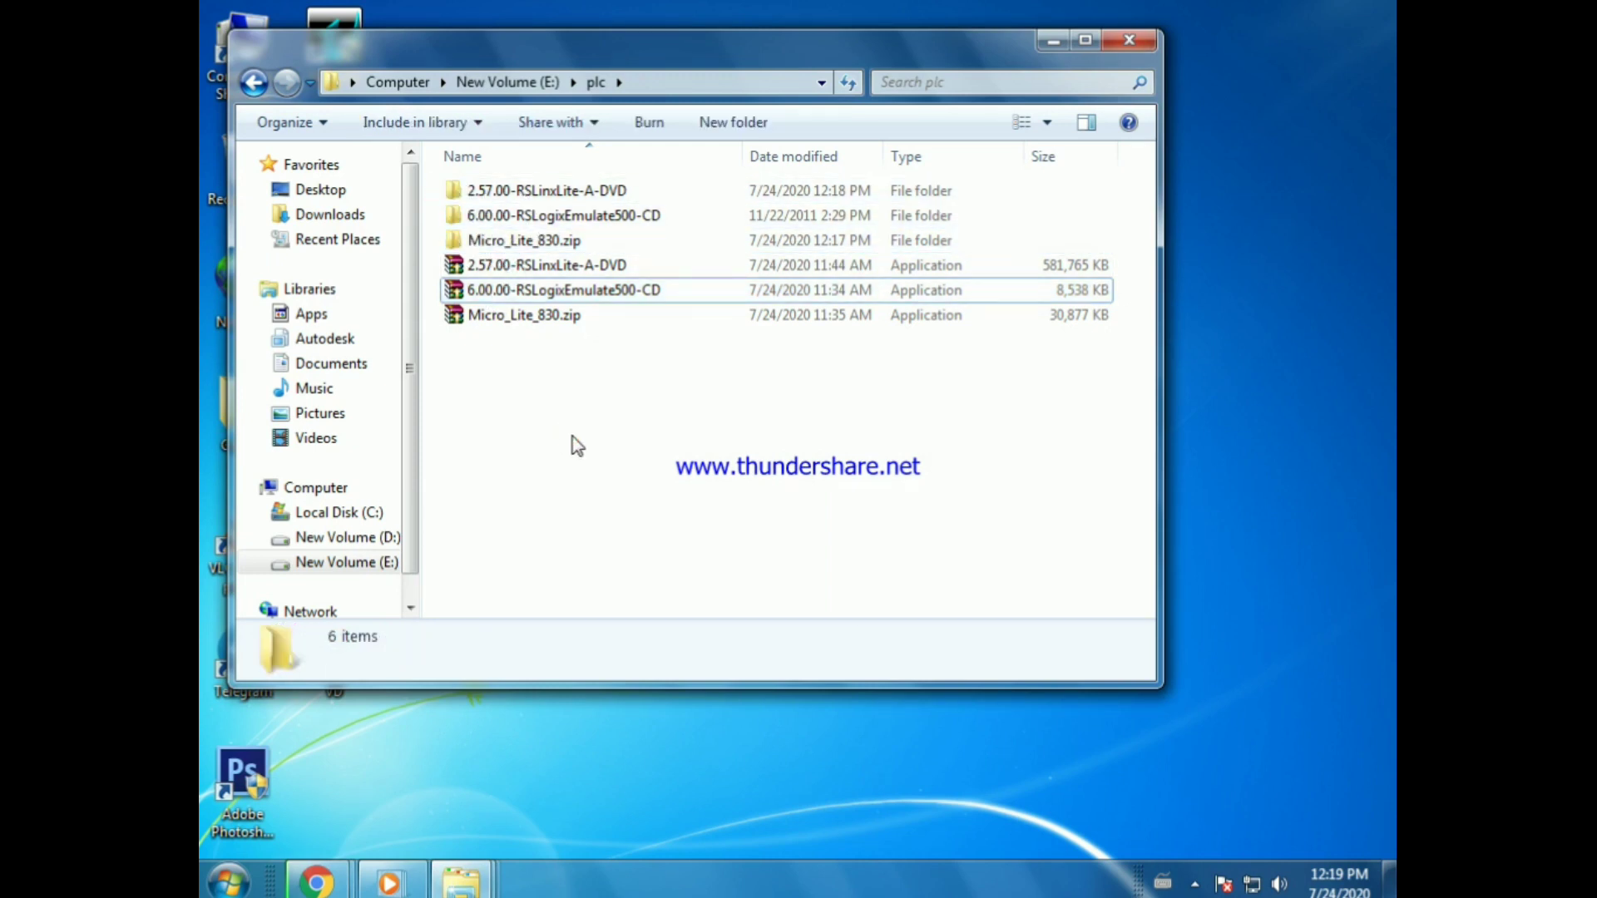
left_click_drag(438, 180, 498, 254)
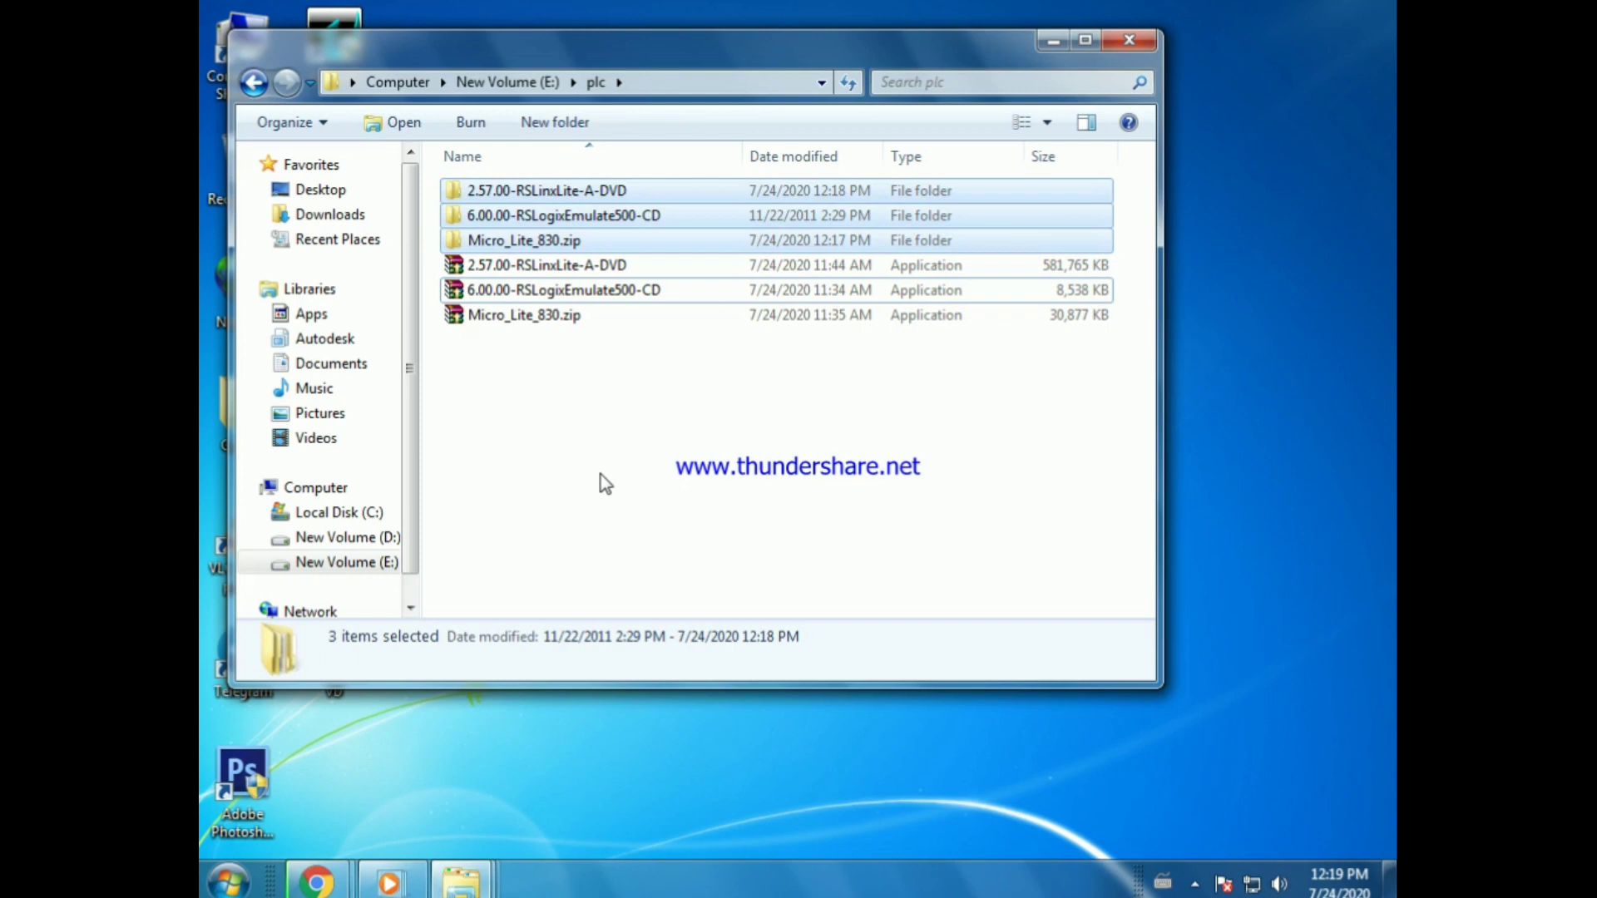
left_click(611, 500)
Step: Open the extracted Micro_Lite_830.zip folder and unpack the Micro_Lite_830 archive there with 7-Zip
double_click(535, 239)
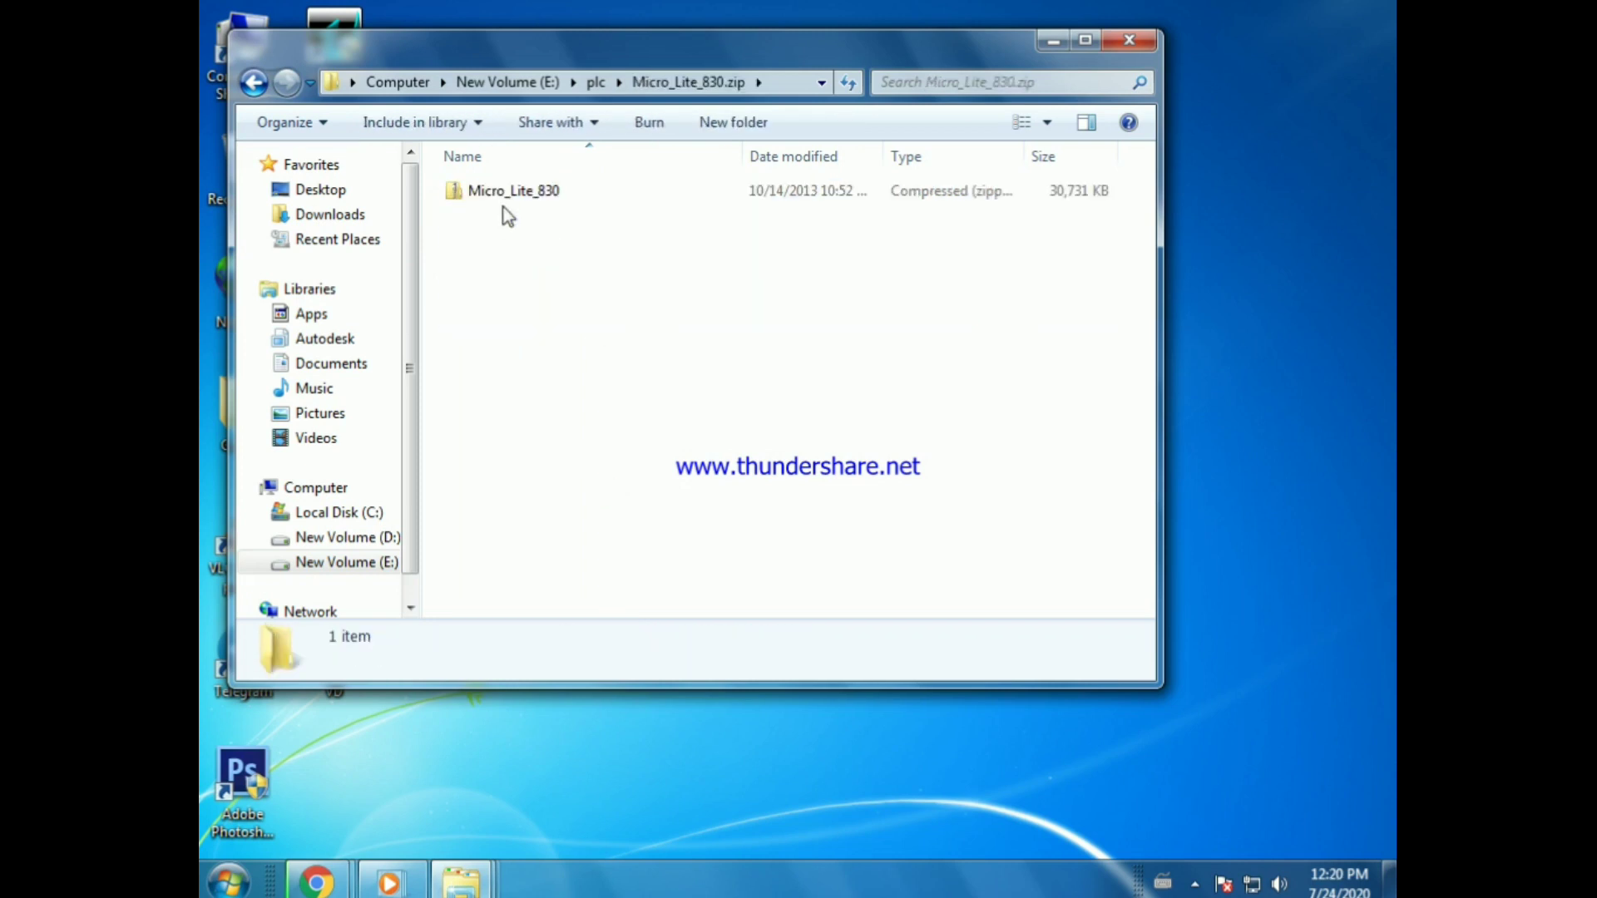
left_click(503, 199)
right_click(503, 199)
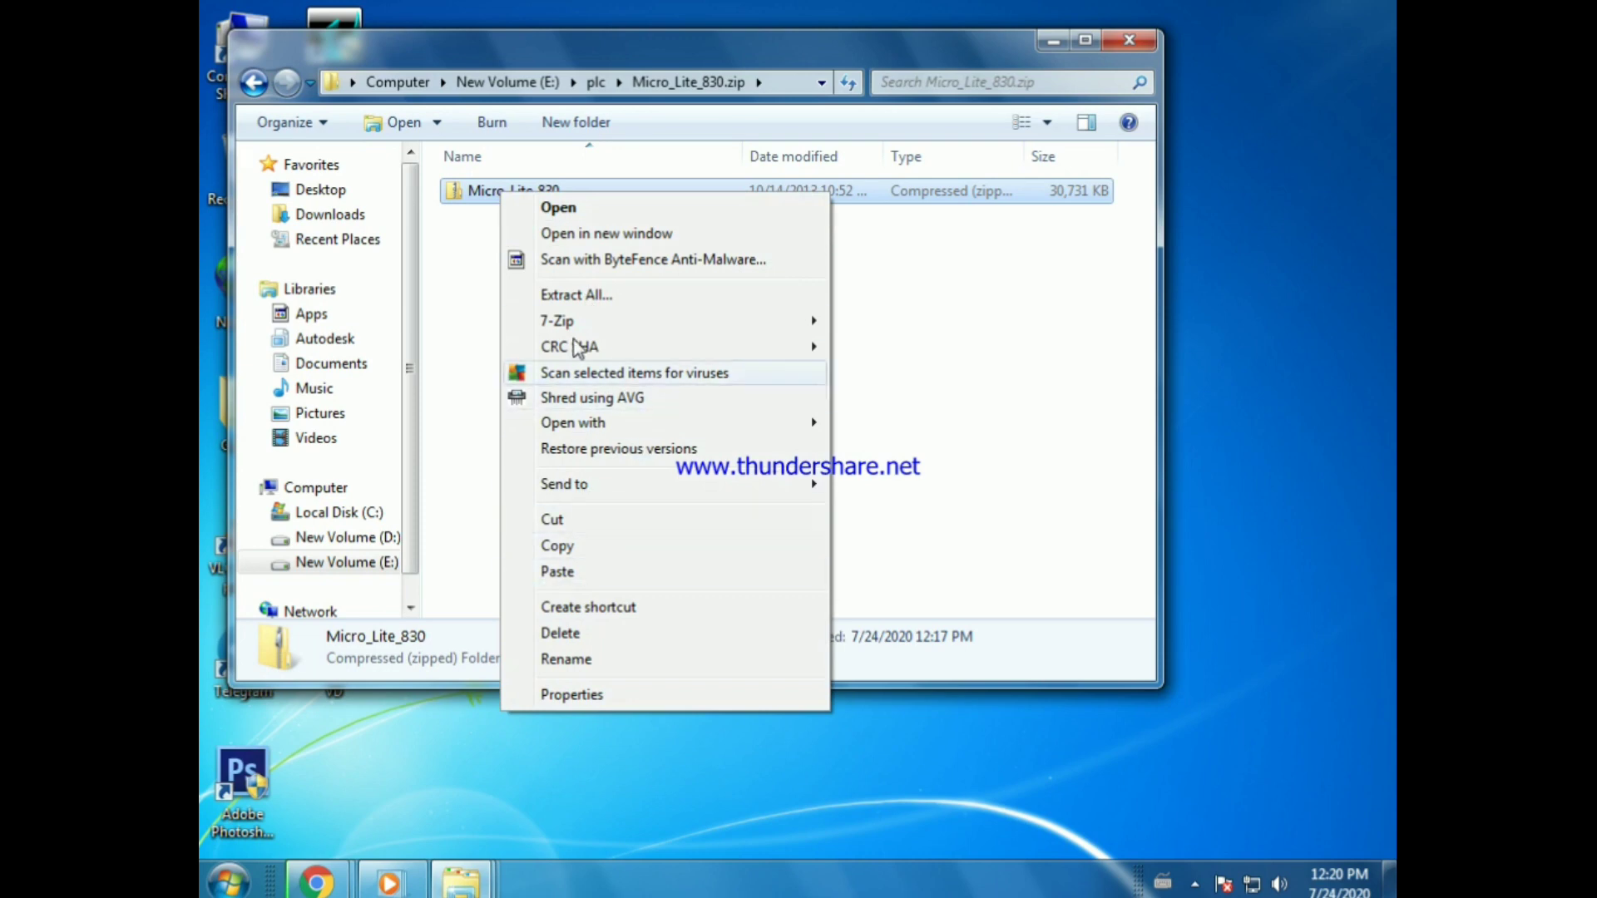
mouse_move(599, 327)
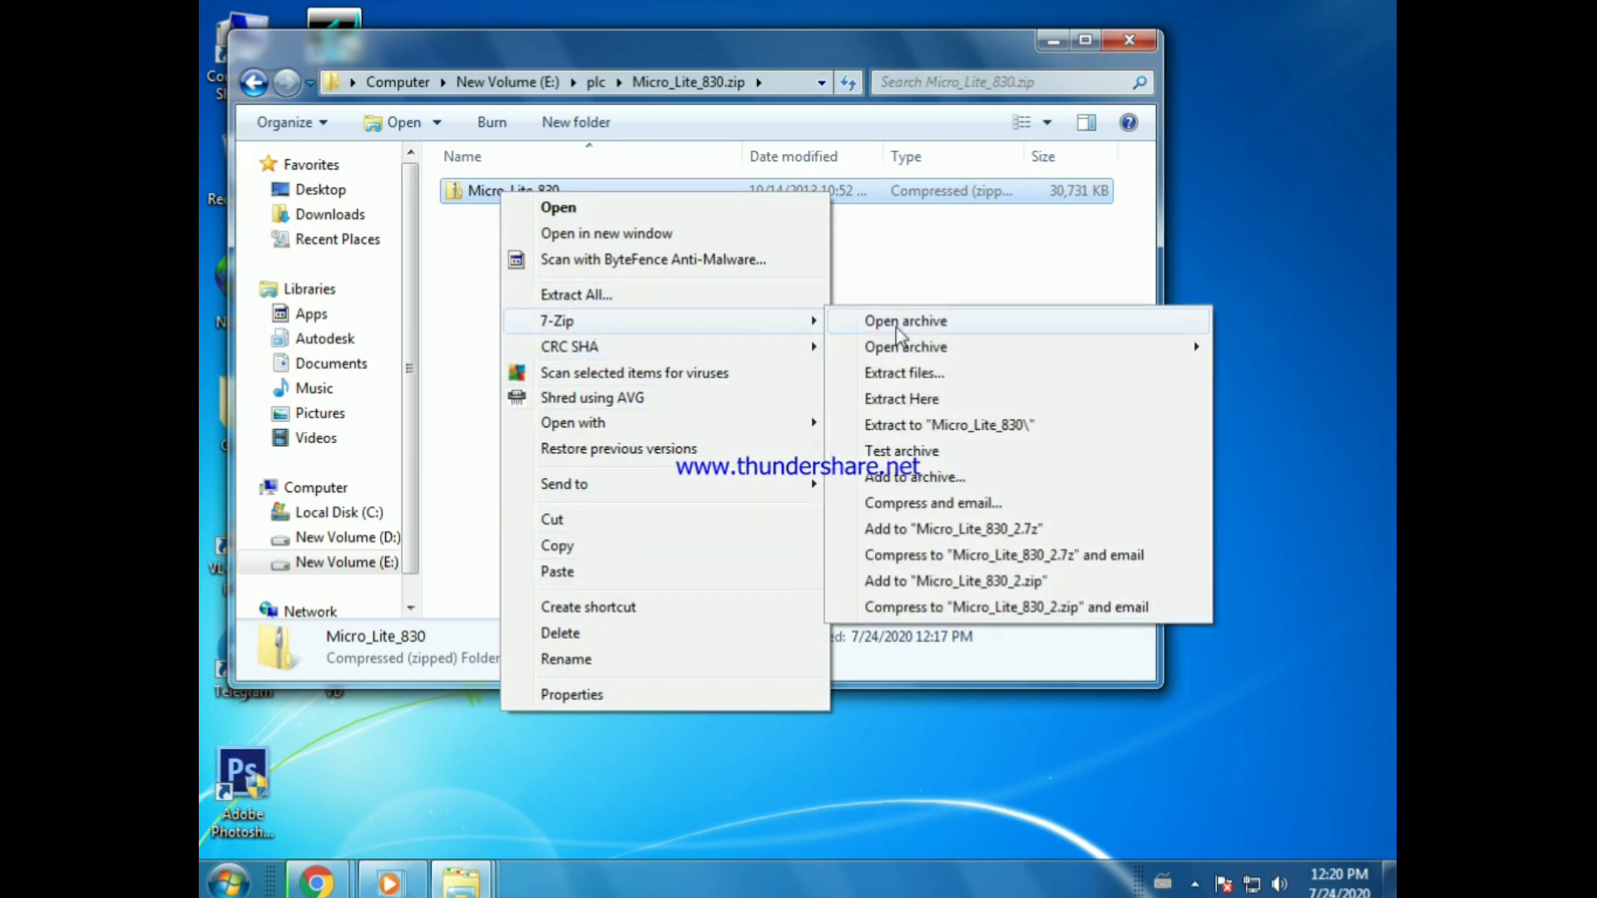
left_click(911, 400)
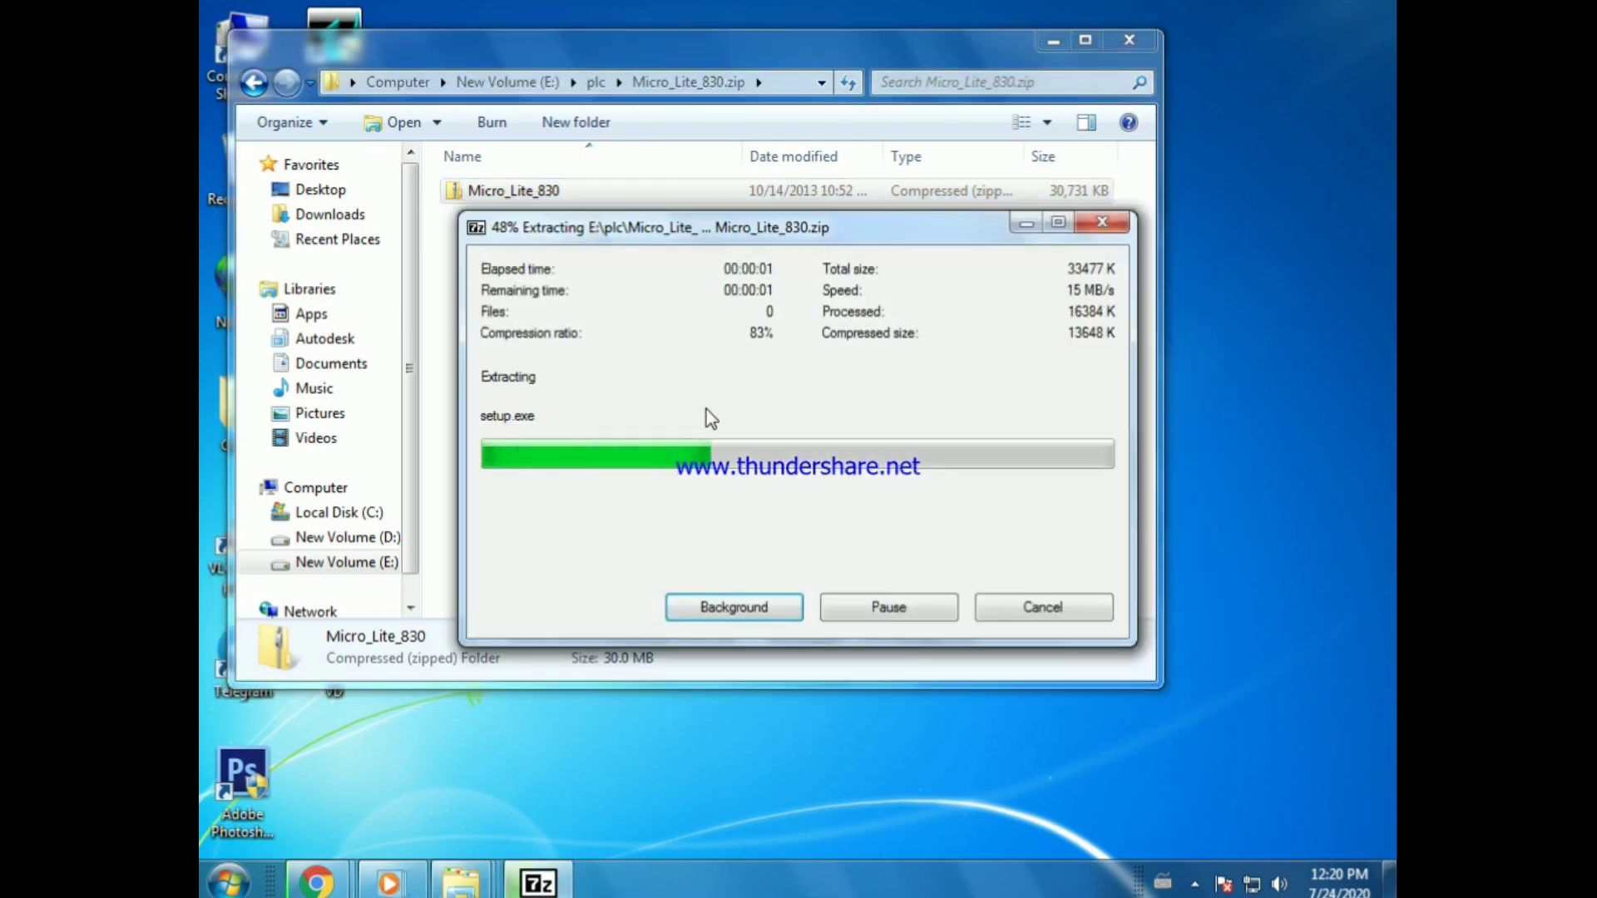
left_click(491, 253)
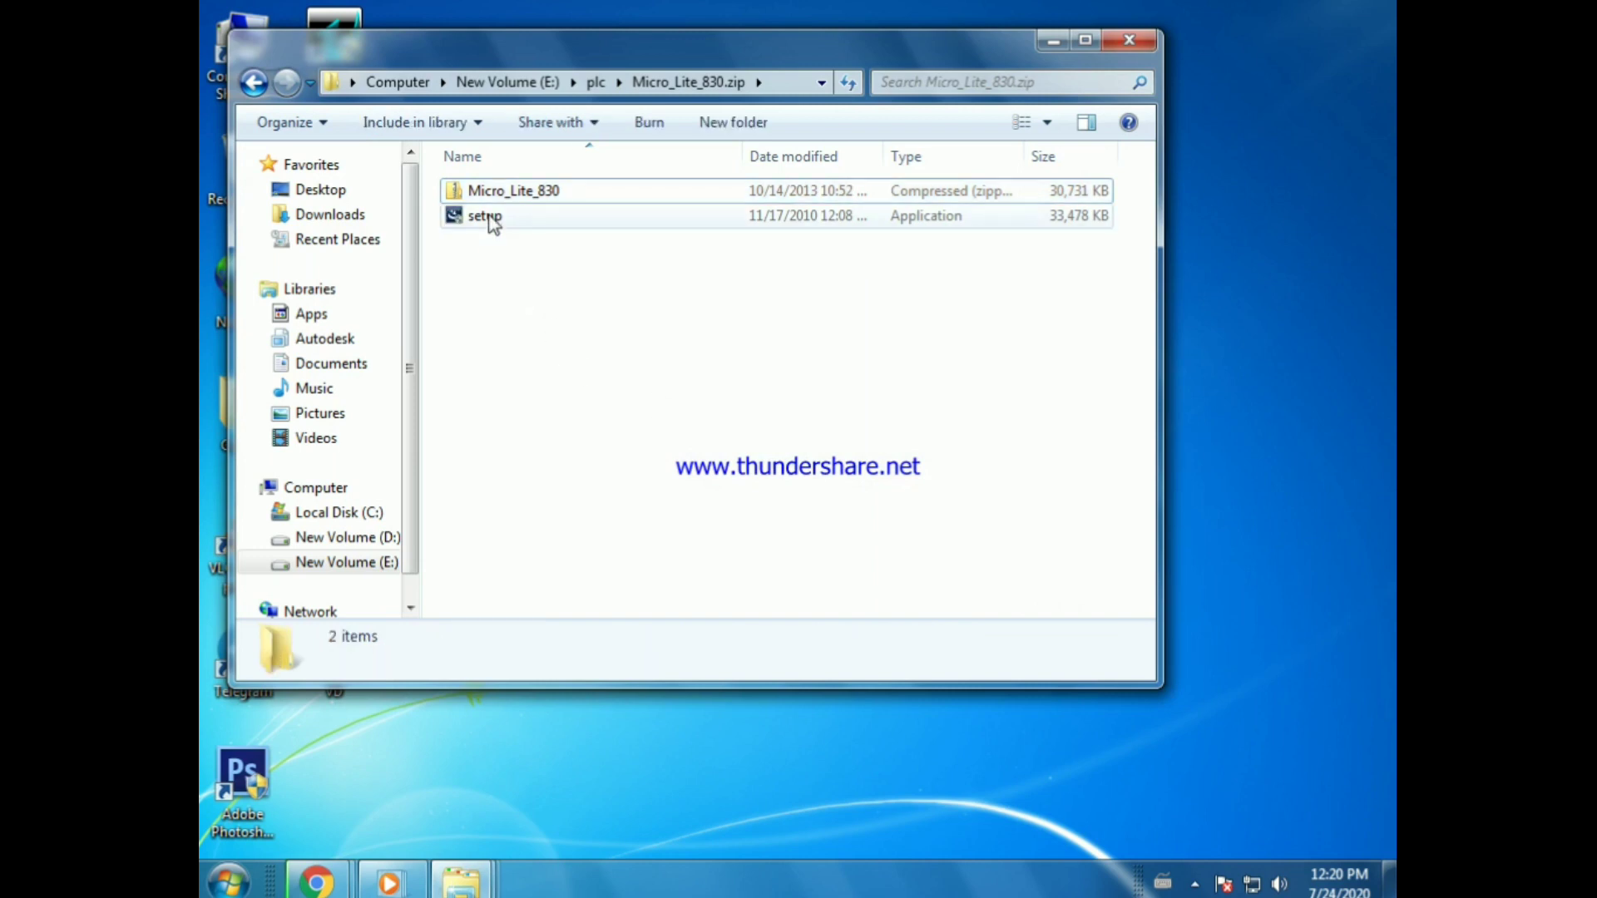
Step: Launch the RSLogix Micro setup from the extracted files and accept its license agreement
double_click(489, 218)
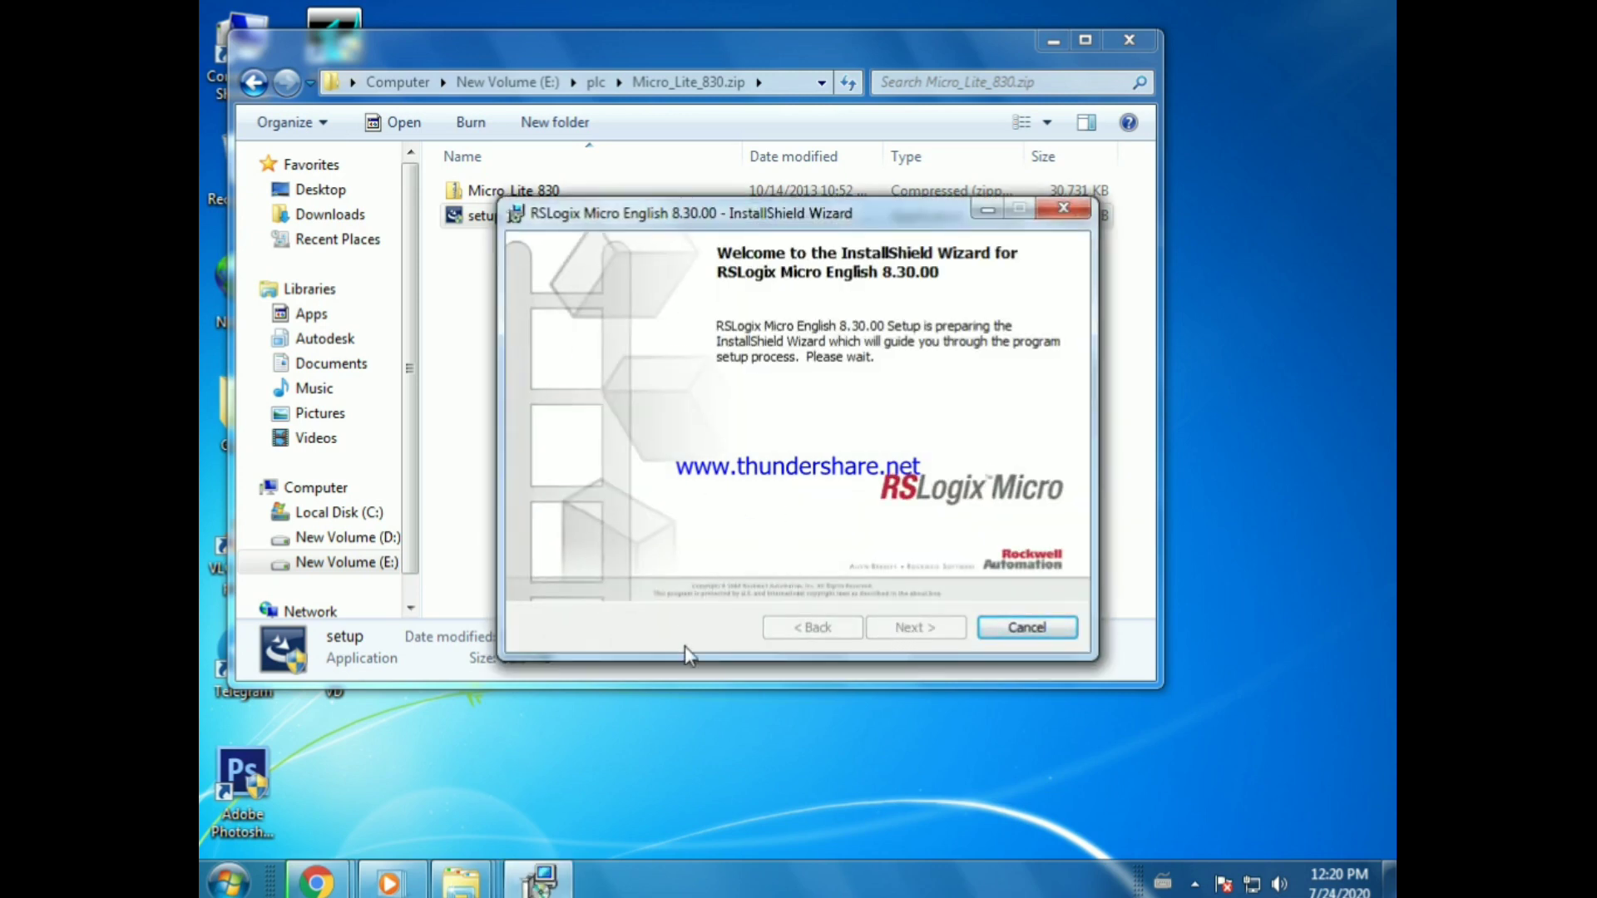
left_click_drag(923, 214, 738, 173)
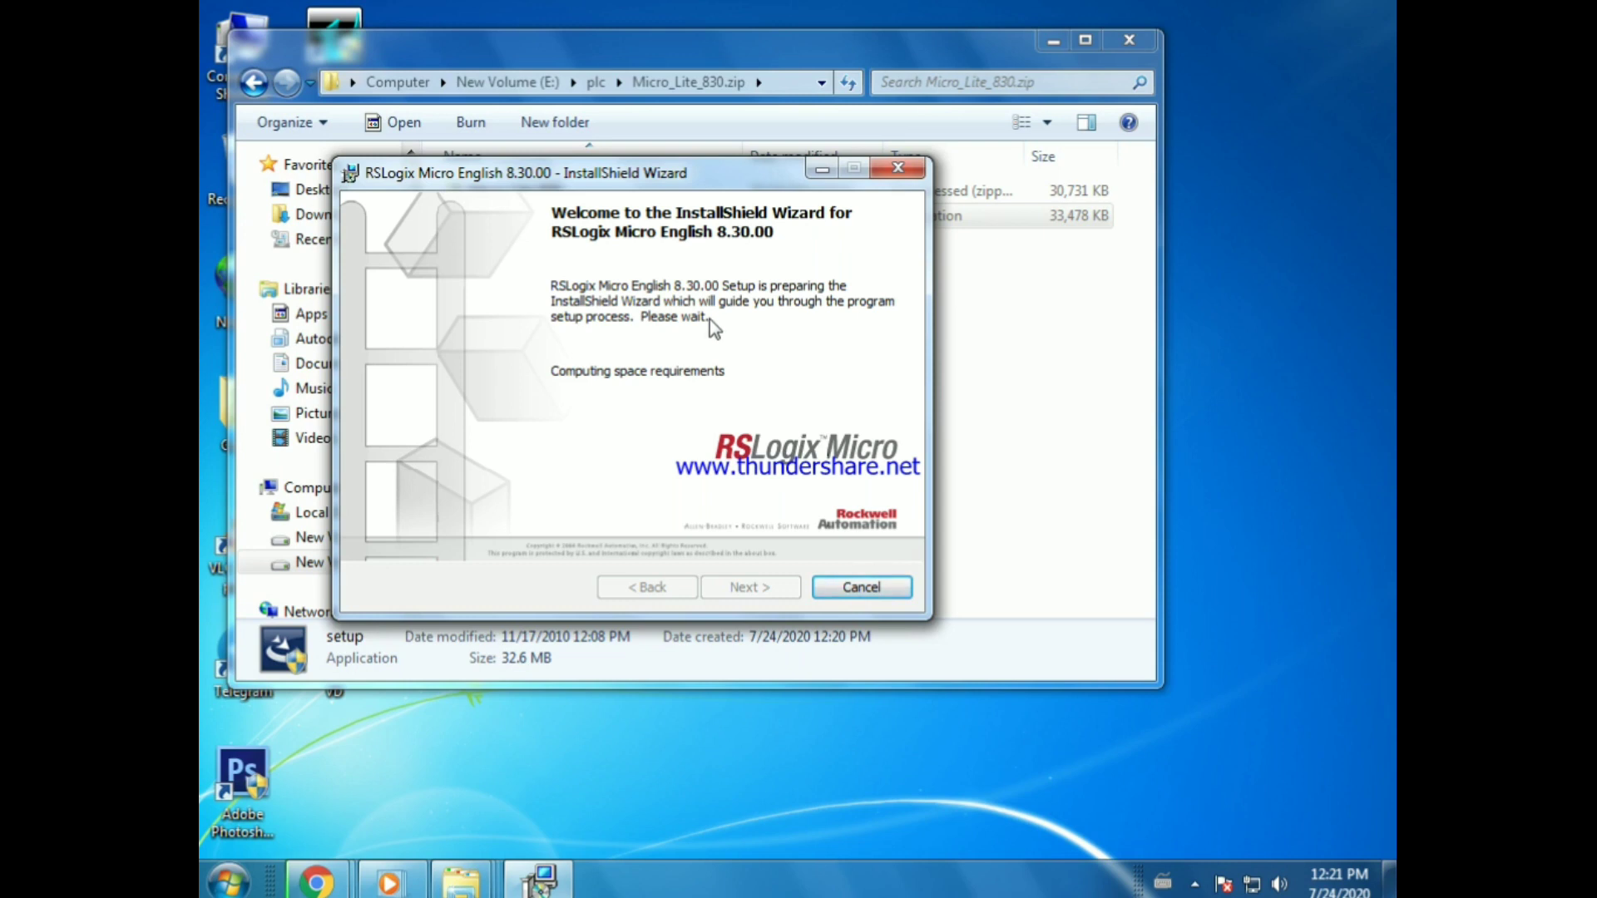
left_click(741, 588)
left_click(407, 504)
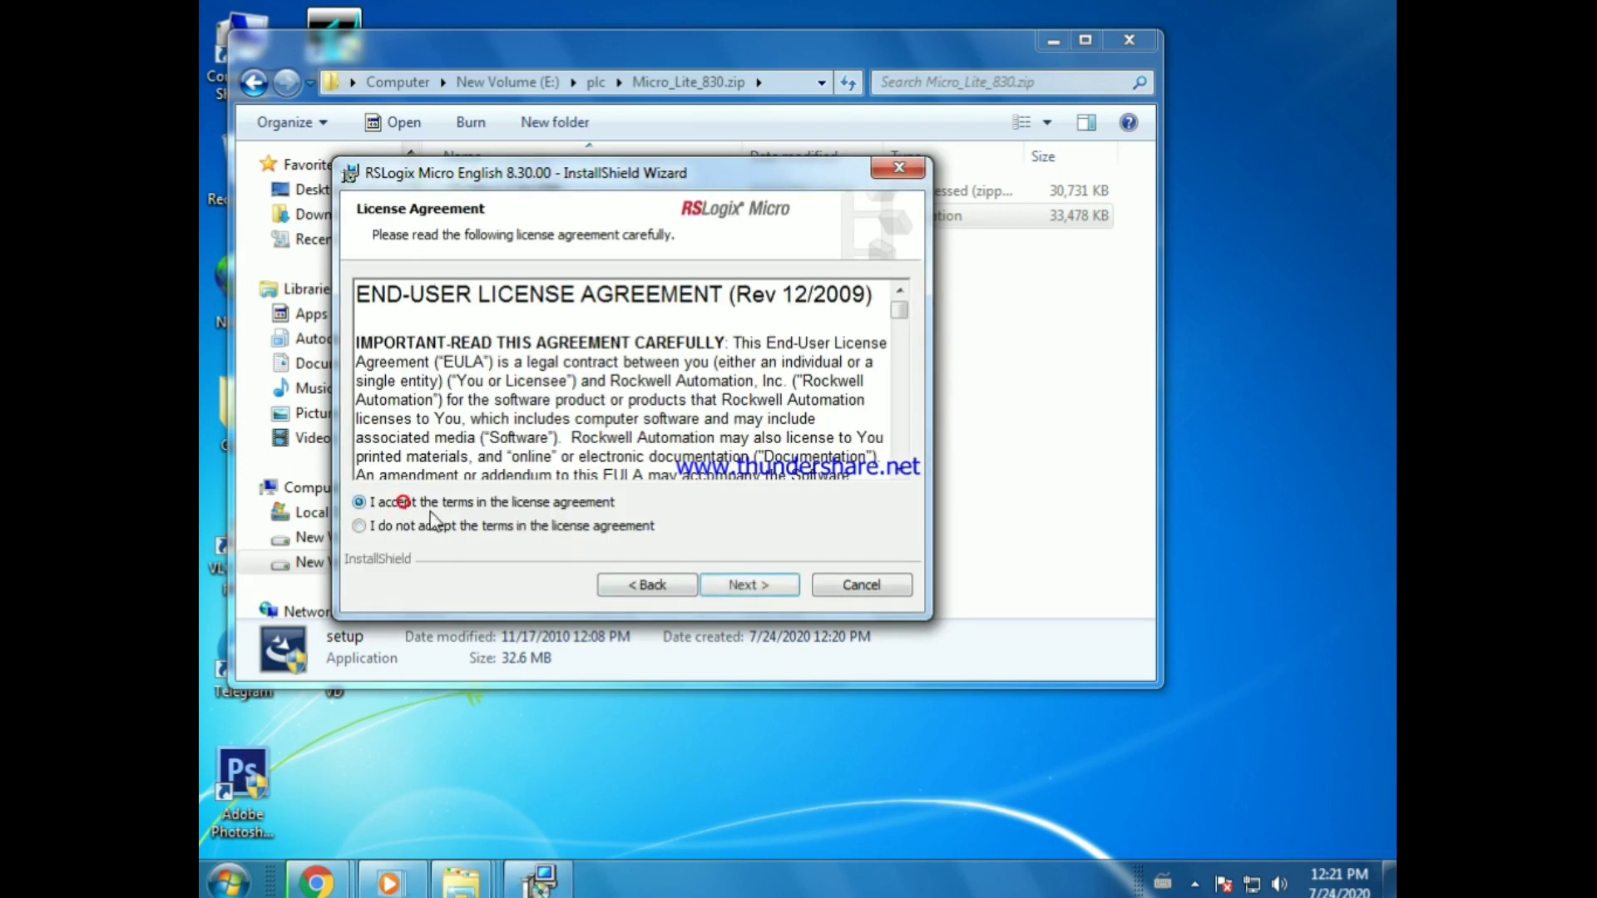
left_click(746, 585)
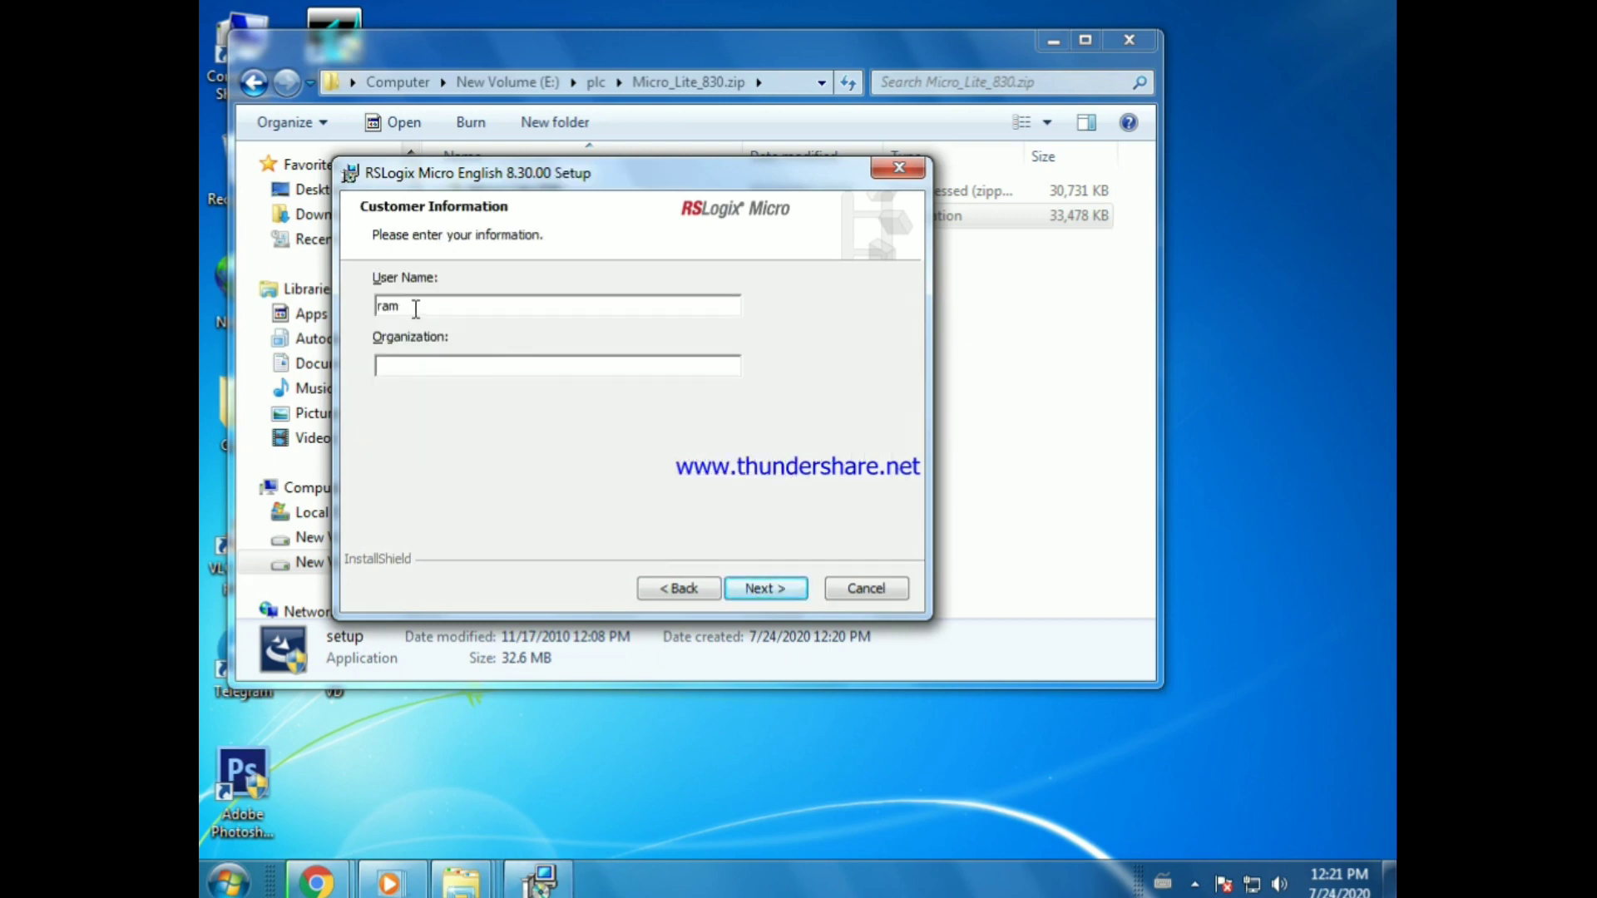
Step: Install RSLogix Micro English 8.30.00 with the existing customer information and the Complete setup type, minimize the release notes and finish the wizard
left_click(772, 589)
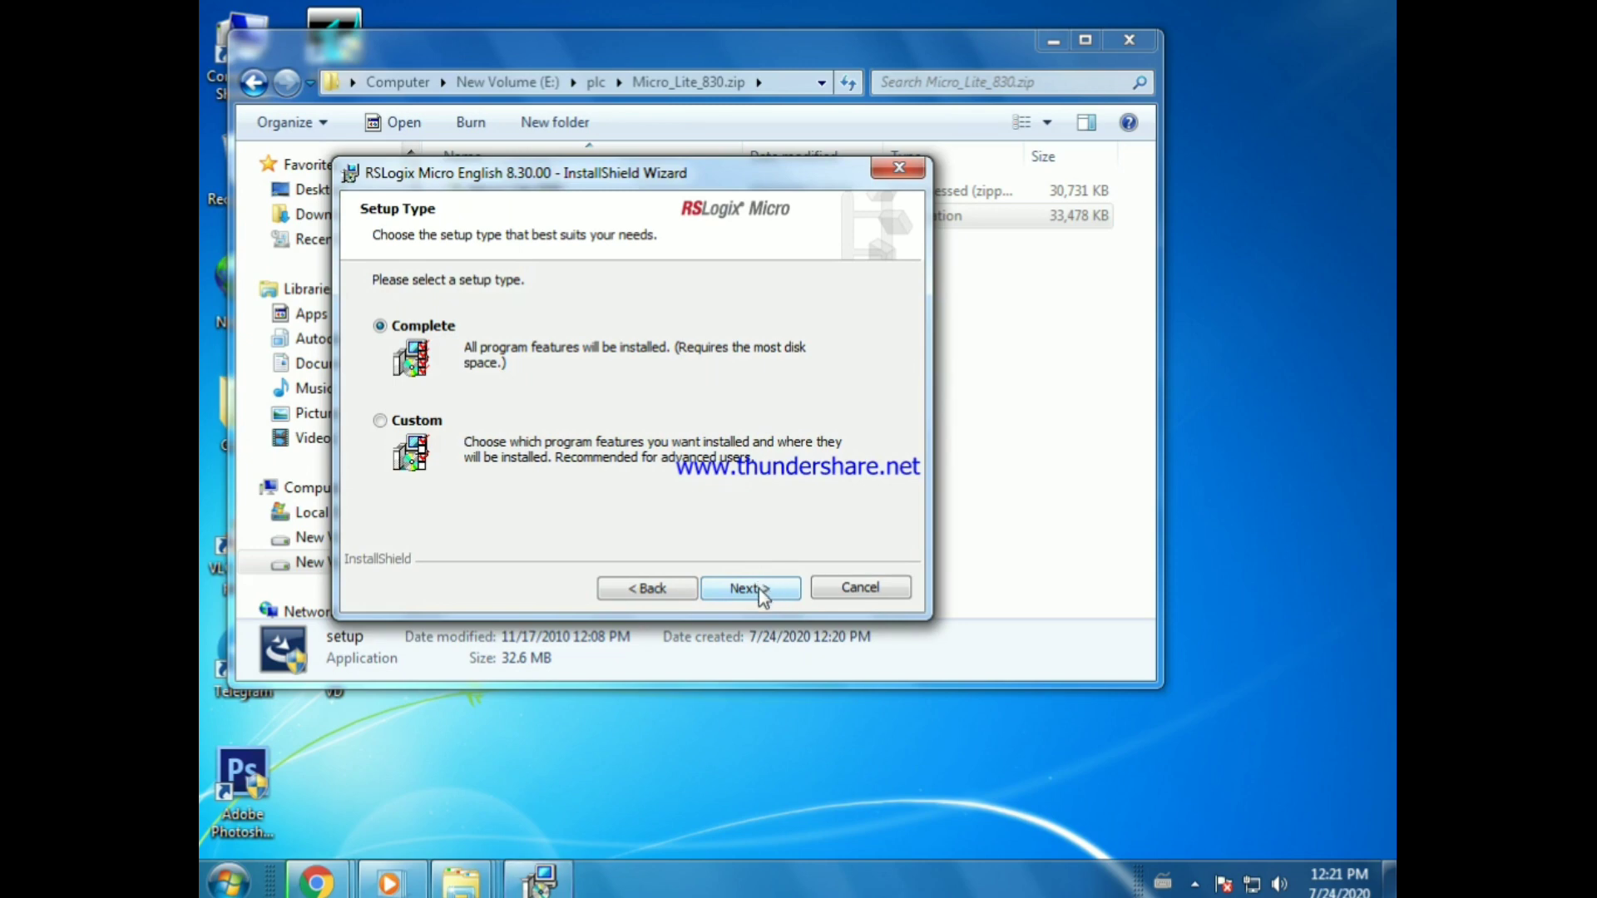
left_click(750, 589)
left_click(757, 588)
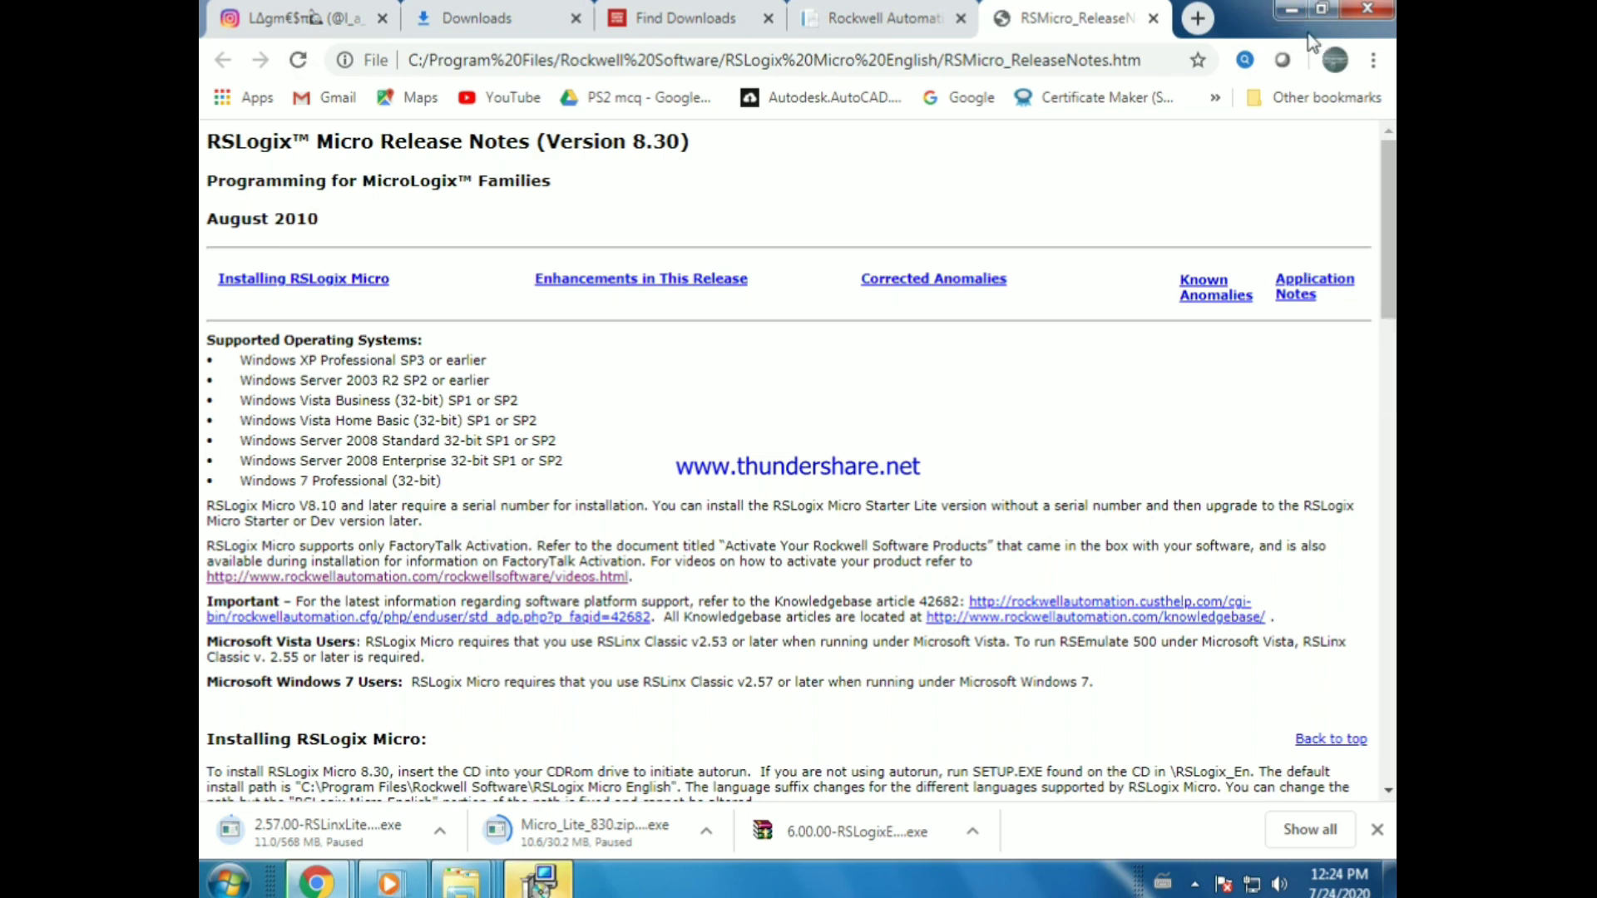
left_click(1292, 10)
left_click(758, 586)
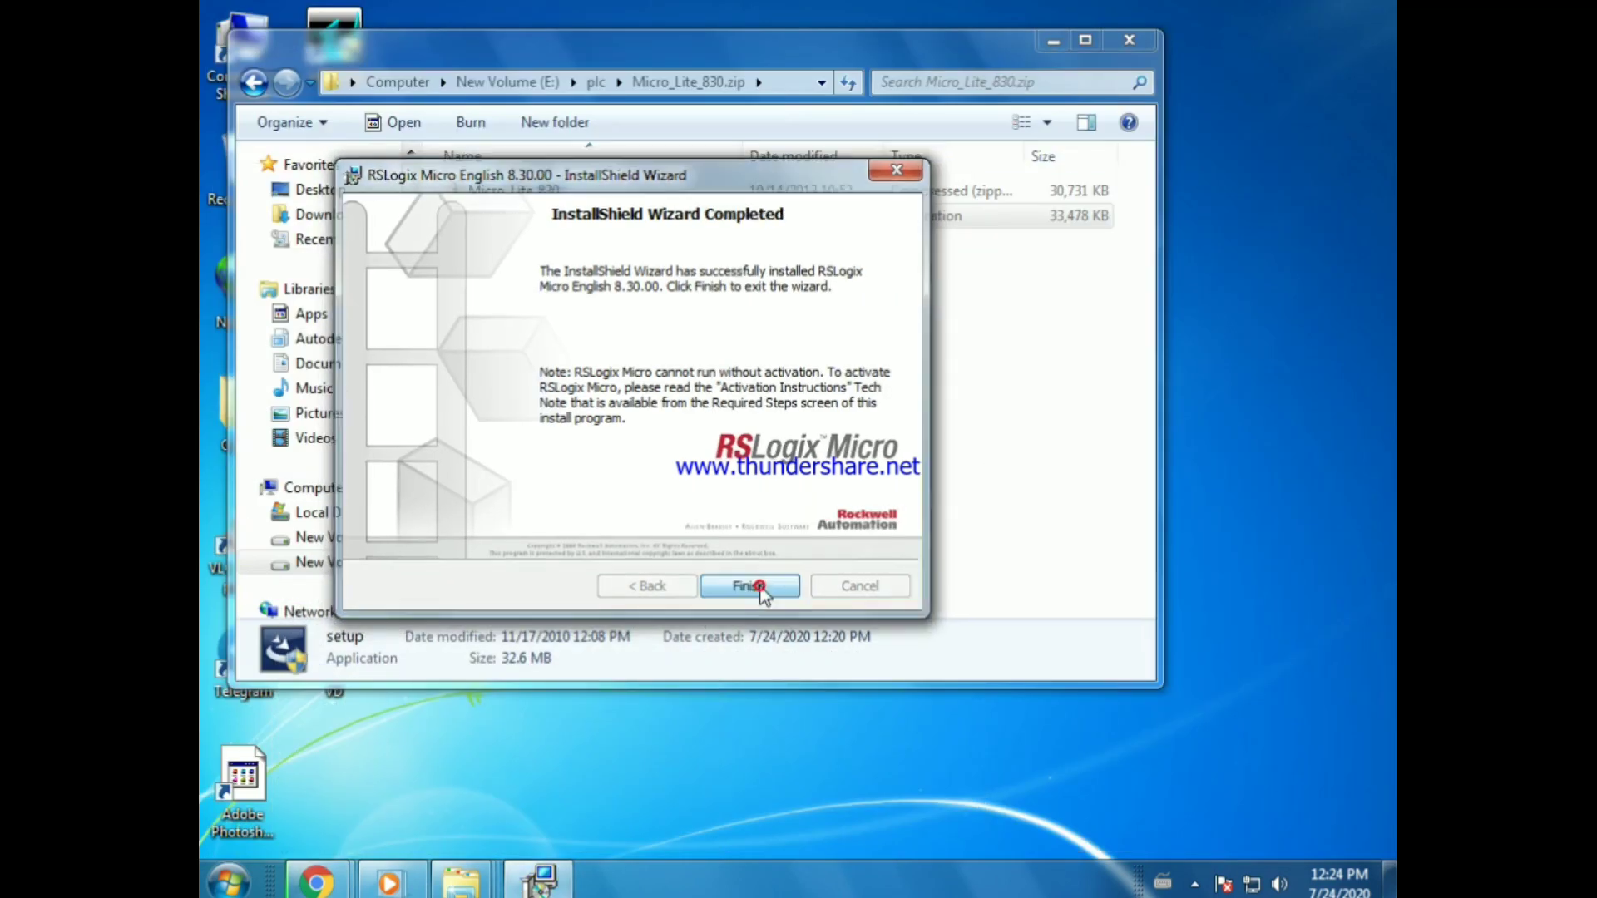
Step: Run the Setup application from the plc folder's 6.00.00-RSLogixEmulate500-CD subfolder and accept the license agreement
left_click(255, 83)
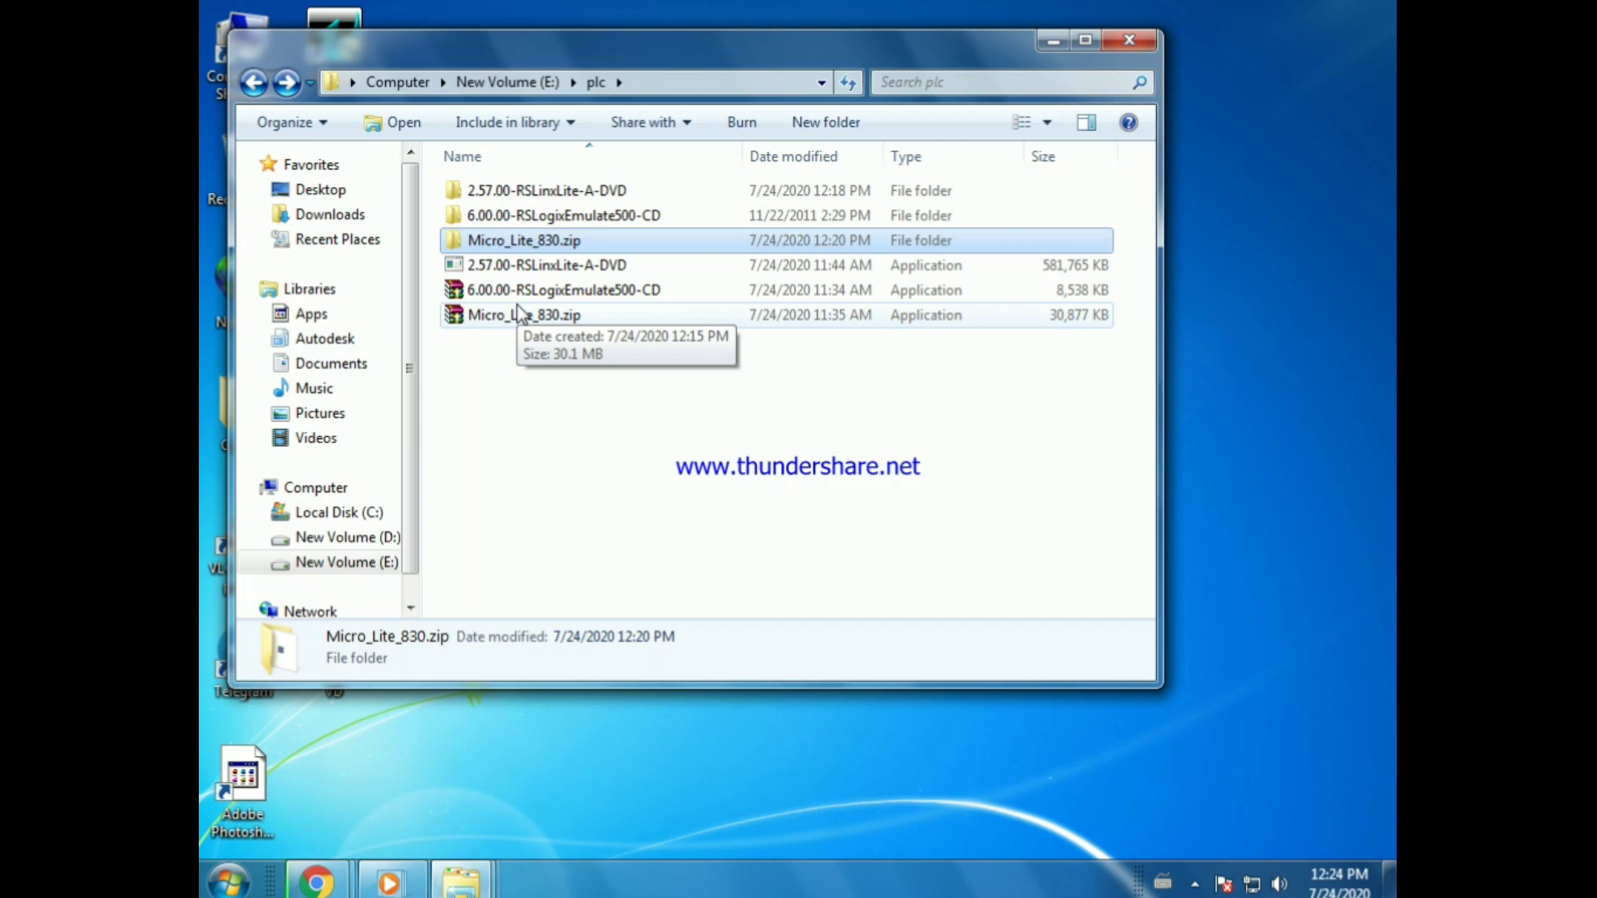
double_click(590, 218)
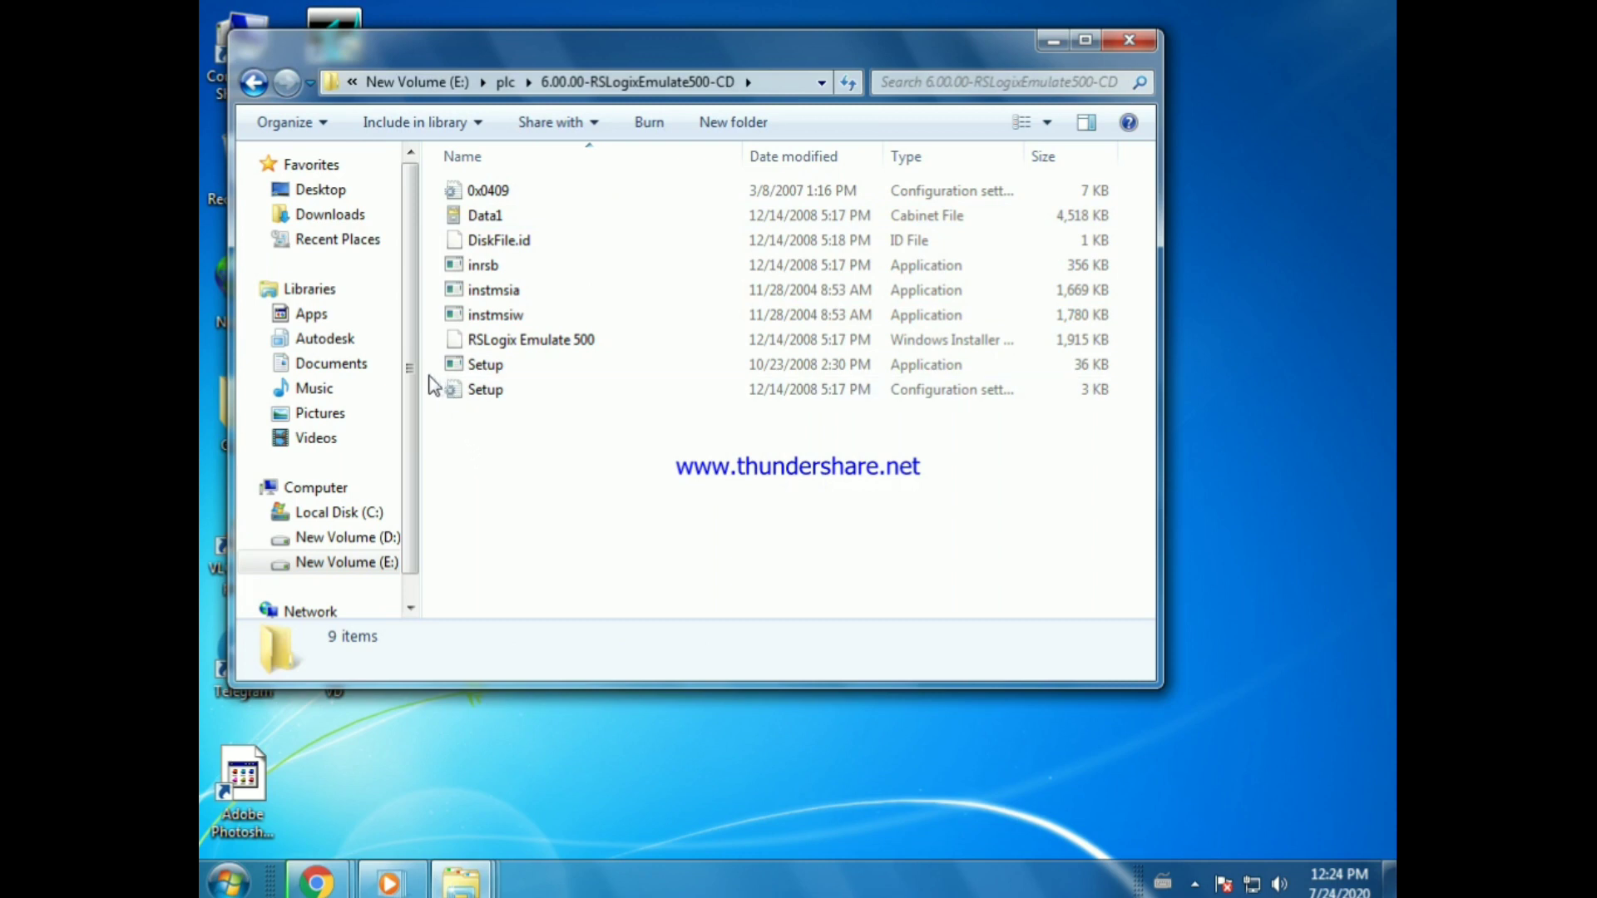
double_click(486, 368)
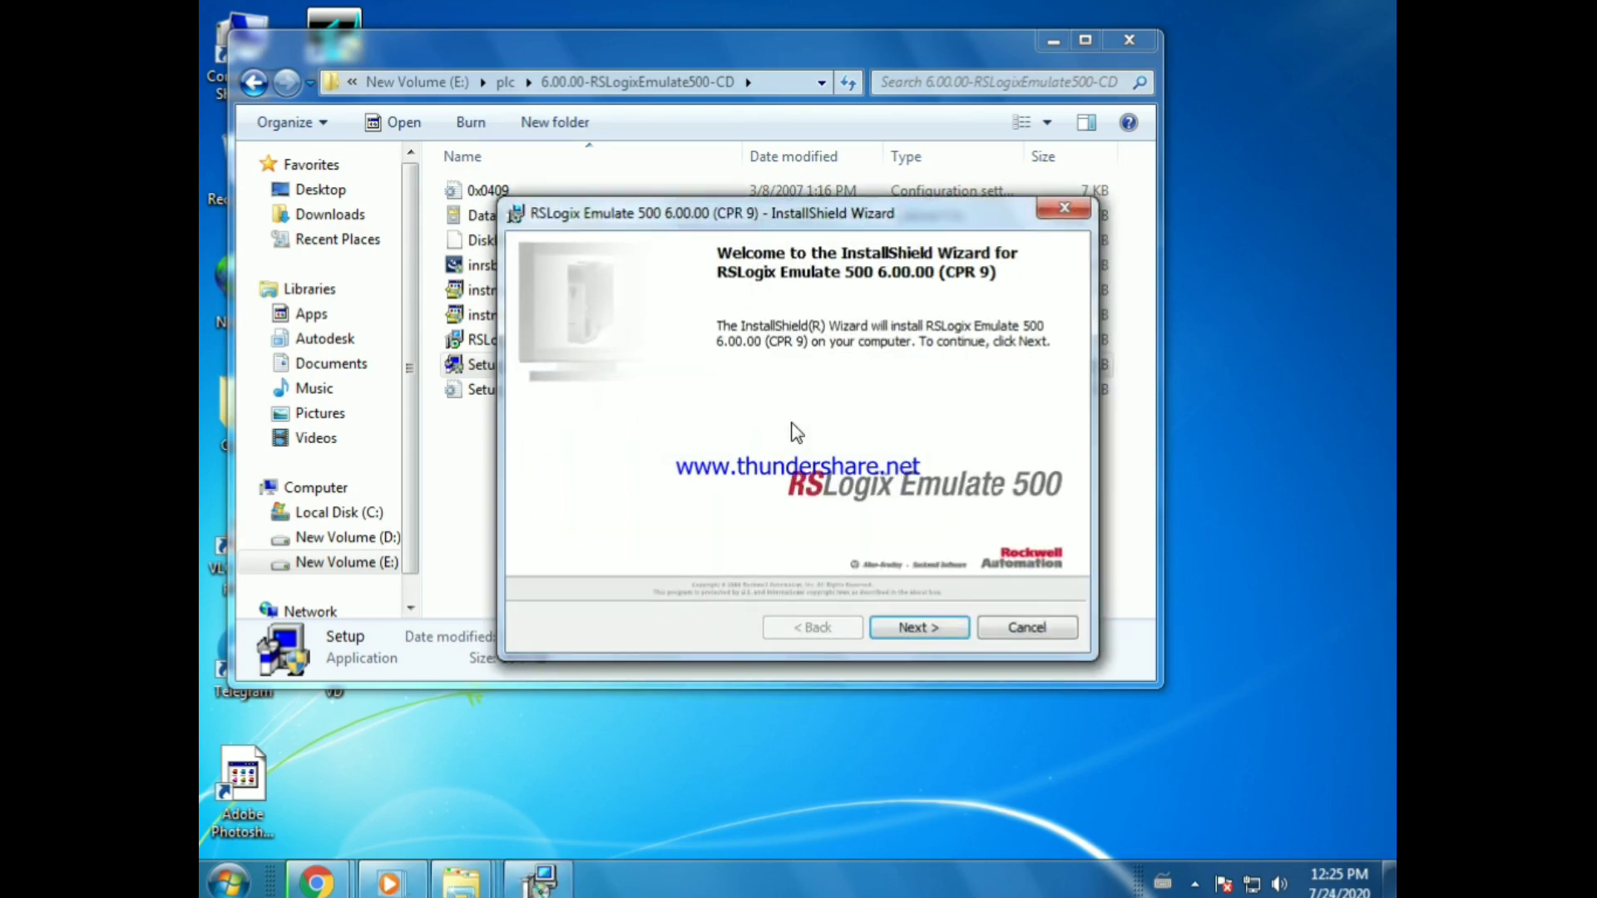
left_click(915, 629)
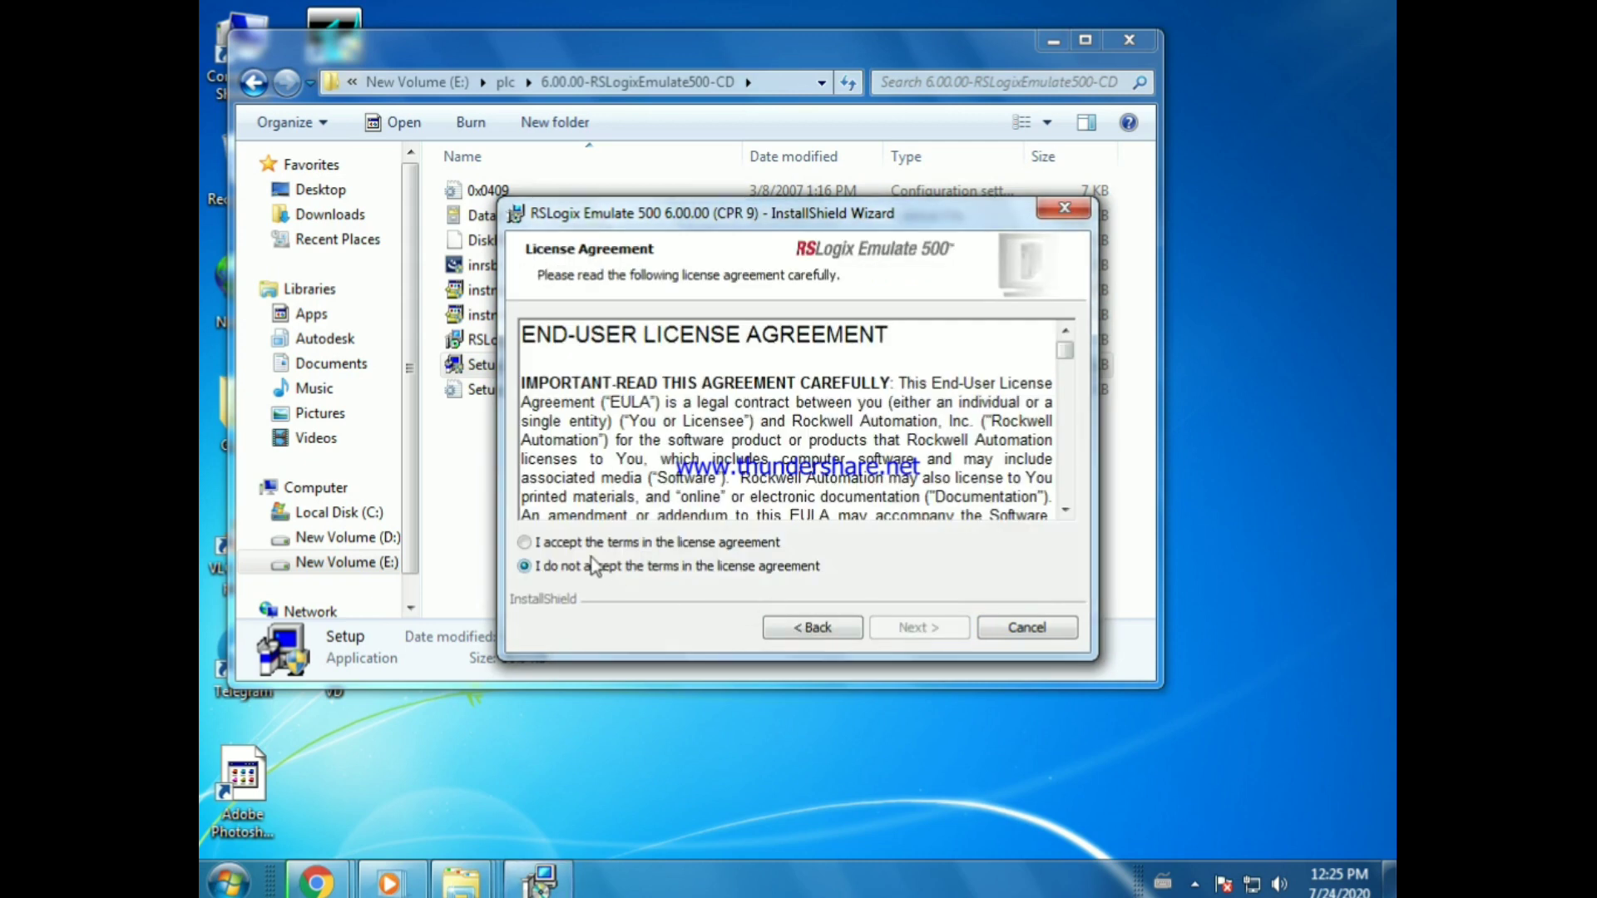
left_click(592, 543)
left_click(915, 629)
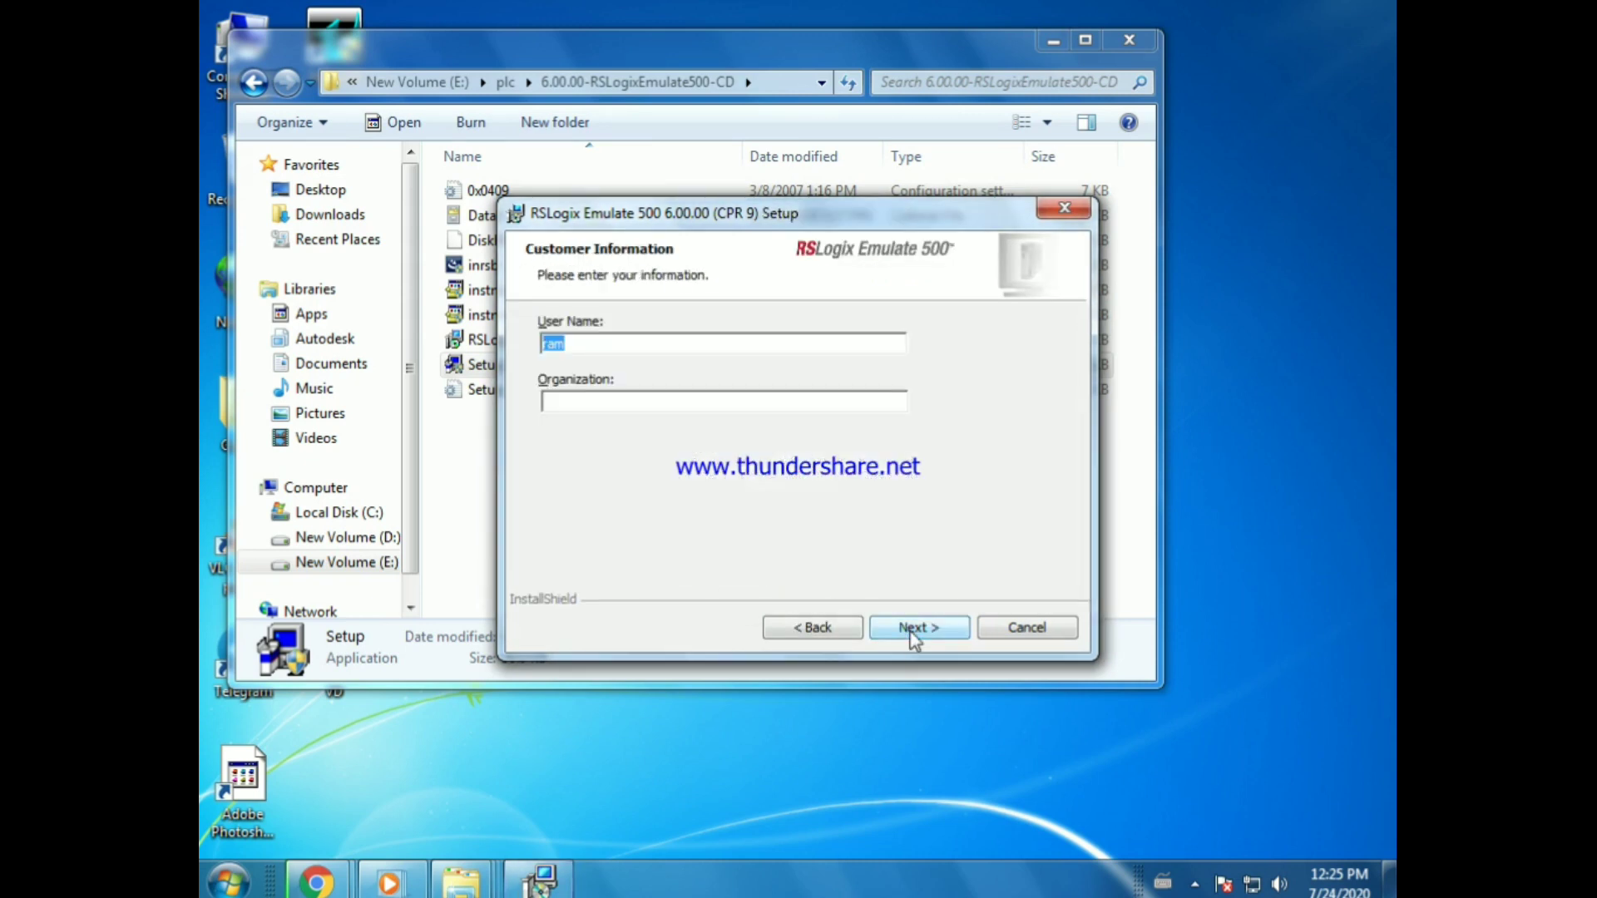
Step: Install RSLogix Emulate 500 6.00.00 with the existing customer information, minimize the release notes browser window and finish the wizard
left_click(915, 632)
left_click(918, 630)
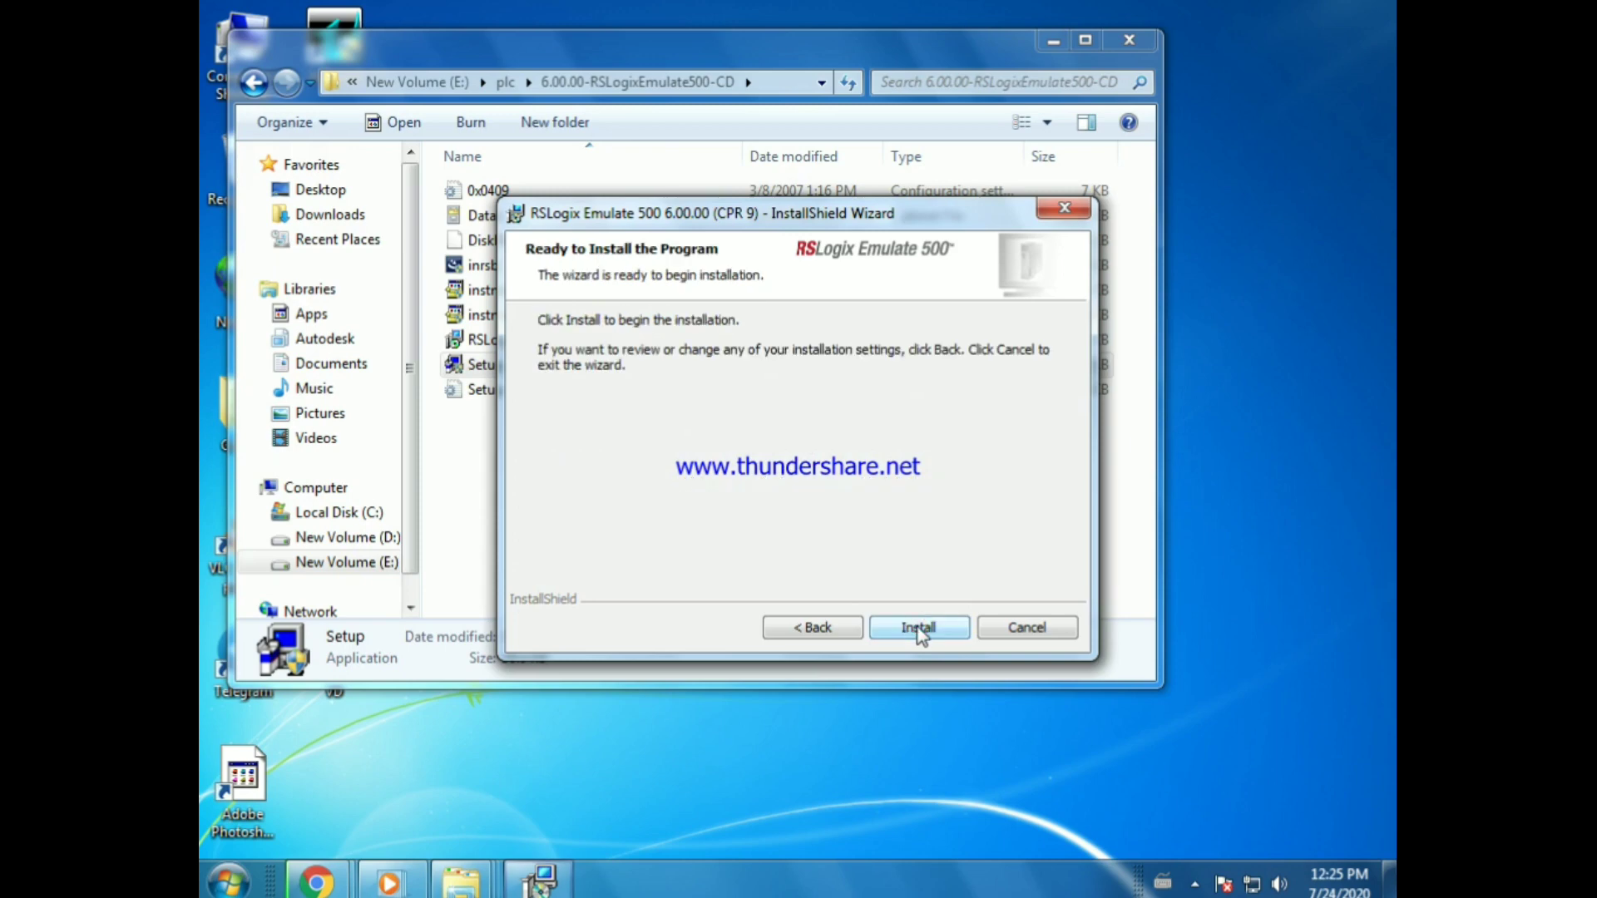
left_click(919, 630)
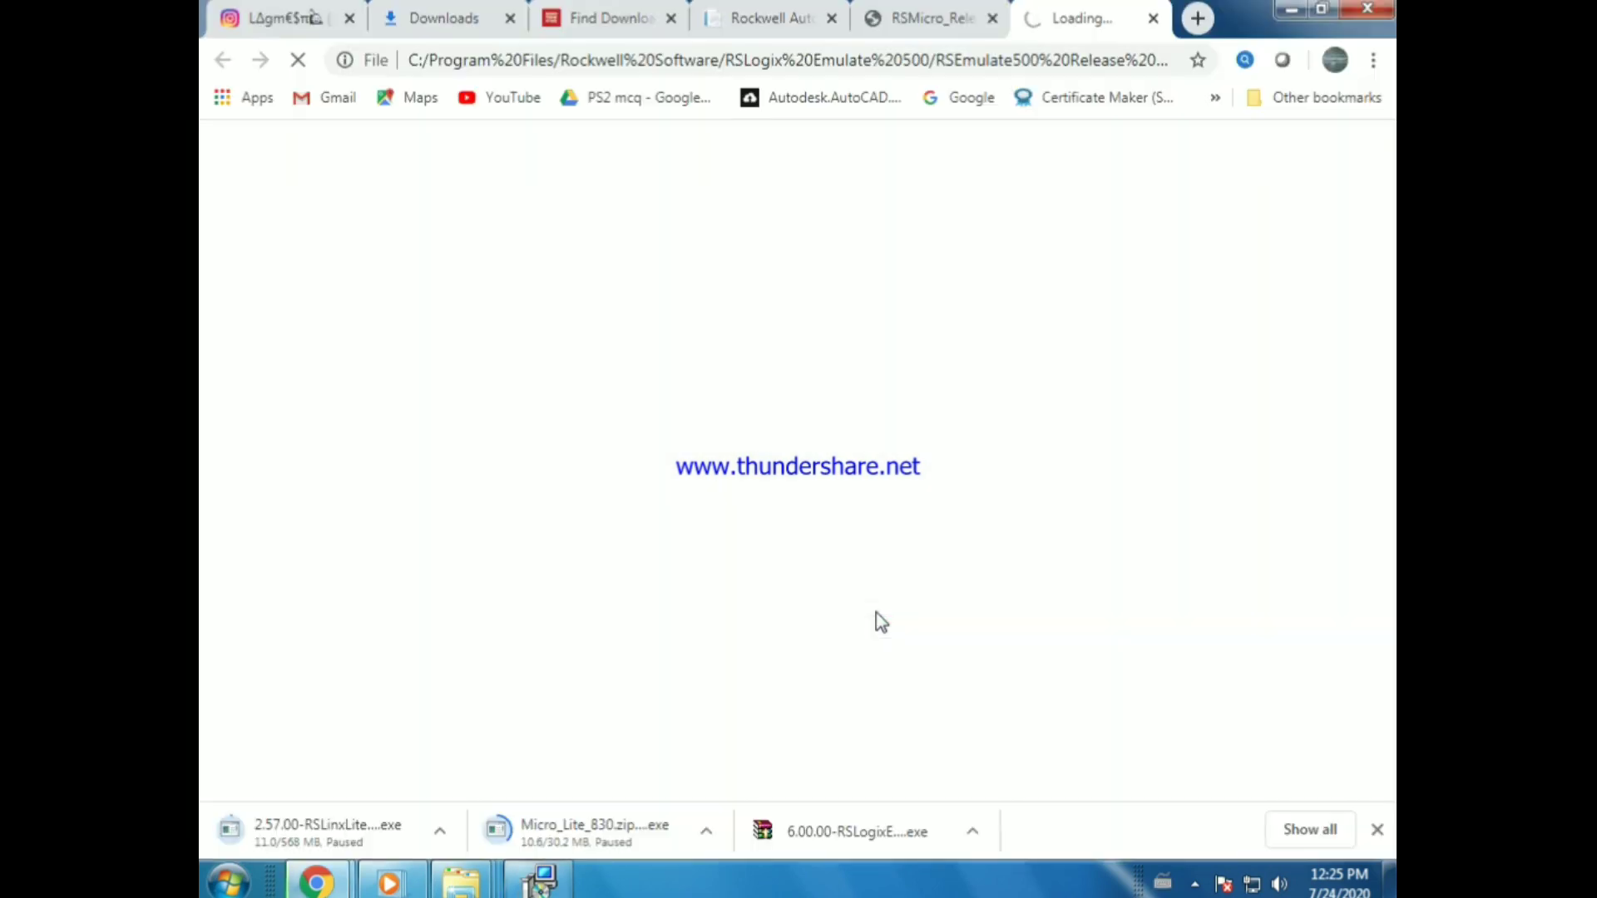
left_click(1290, 12)
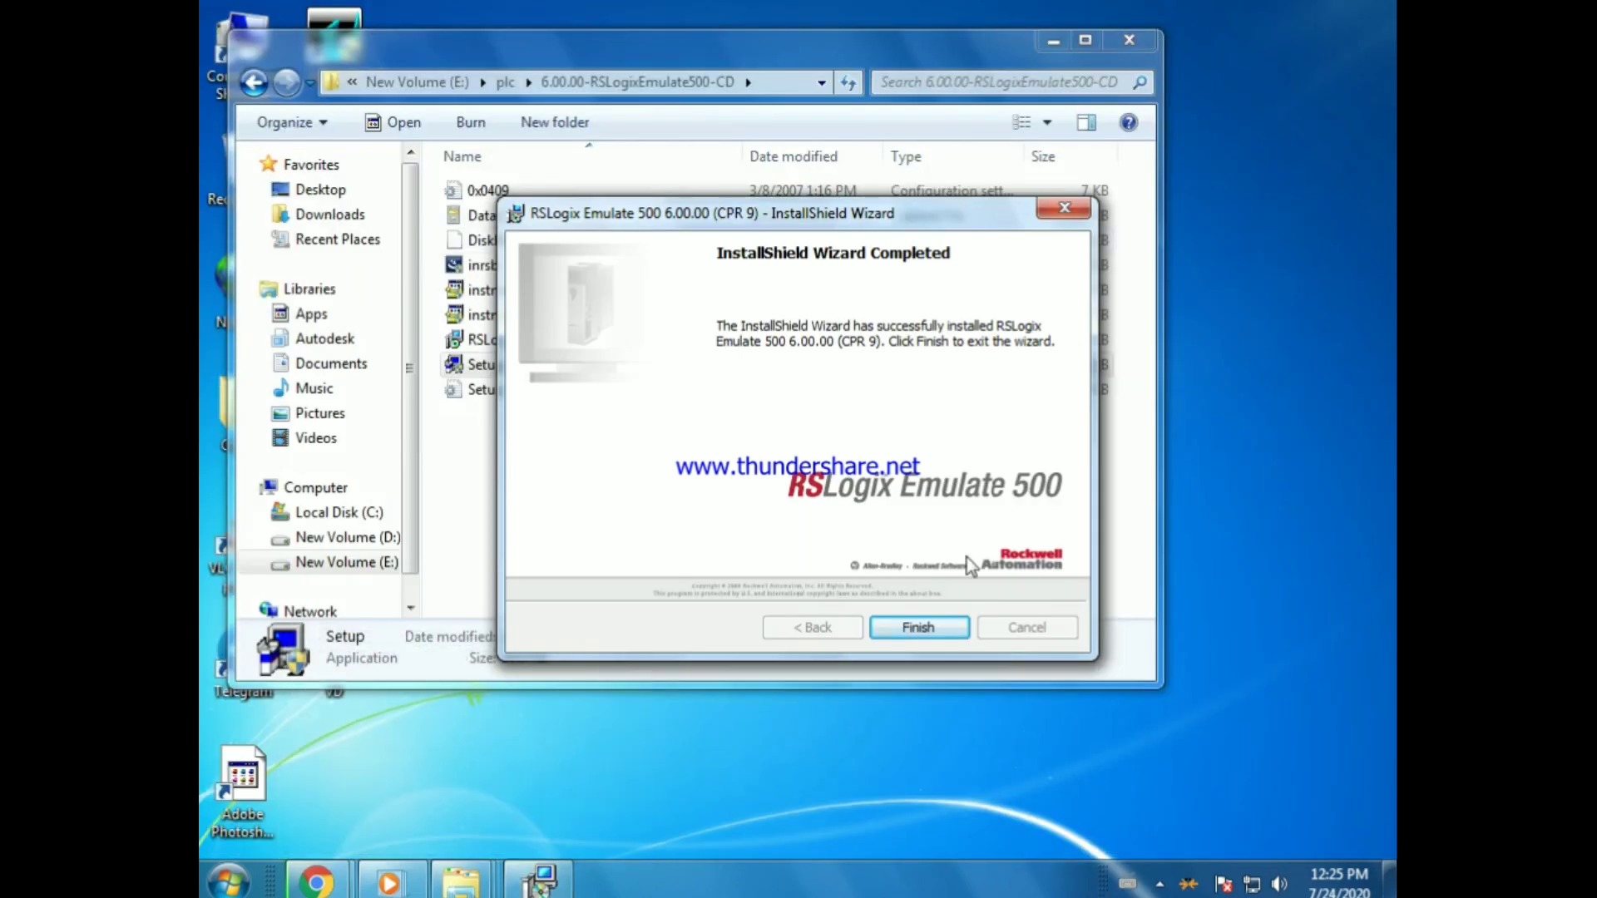
left_click(924, 628)
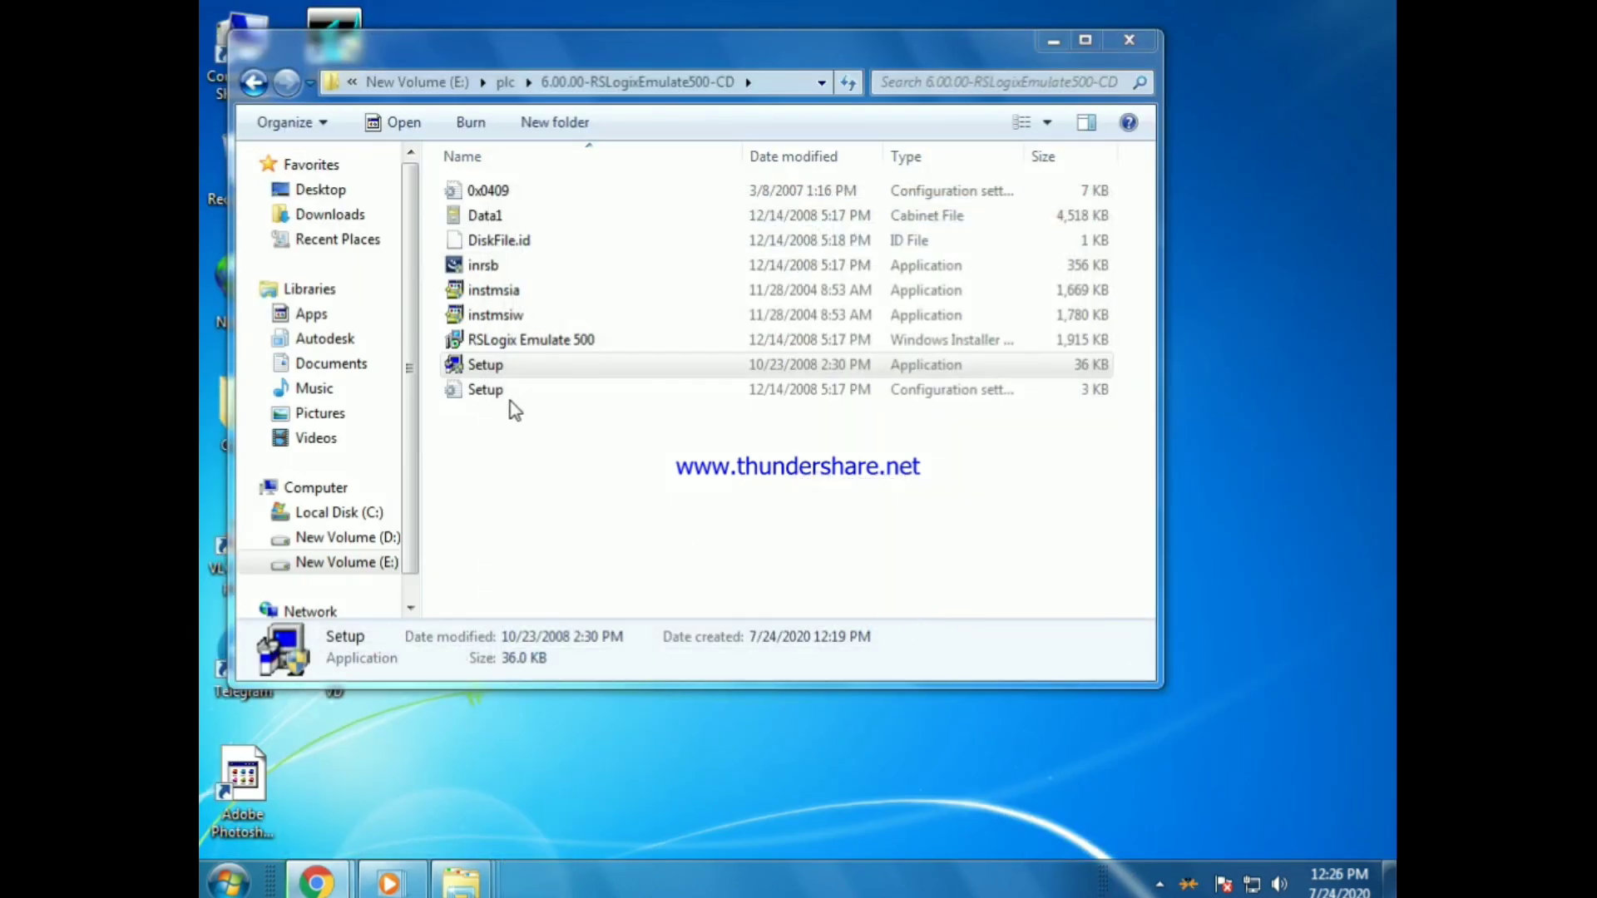
Step: Run setup from the plc folder's nested 2.57.00-RSLinxLite-A-DVD subfolder and start the RSLinx Classic installation from its required steps
left_click(249, 82)
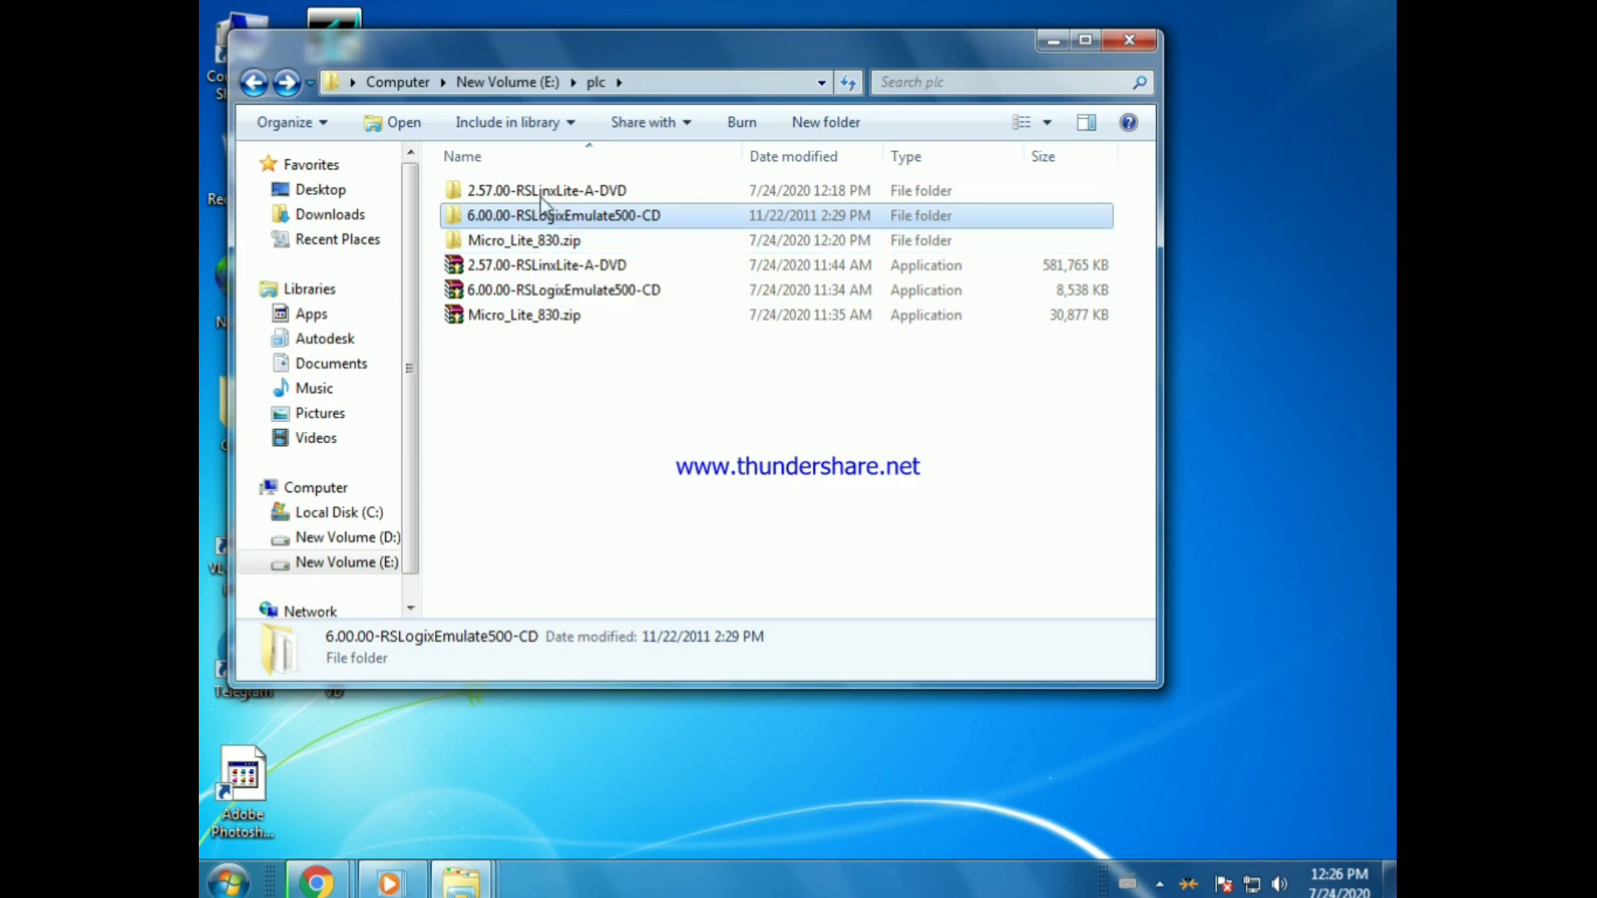
double_click(524, 192)
double_click(499, 186)
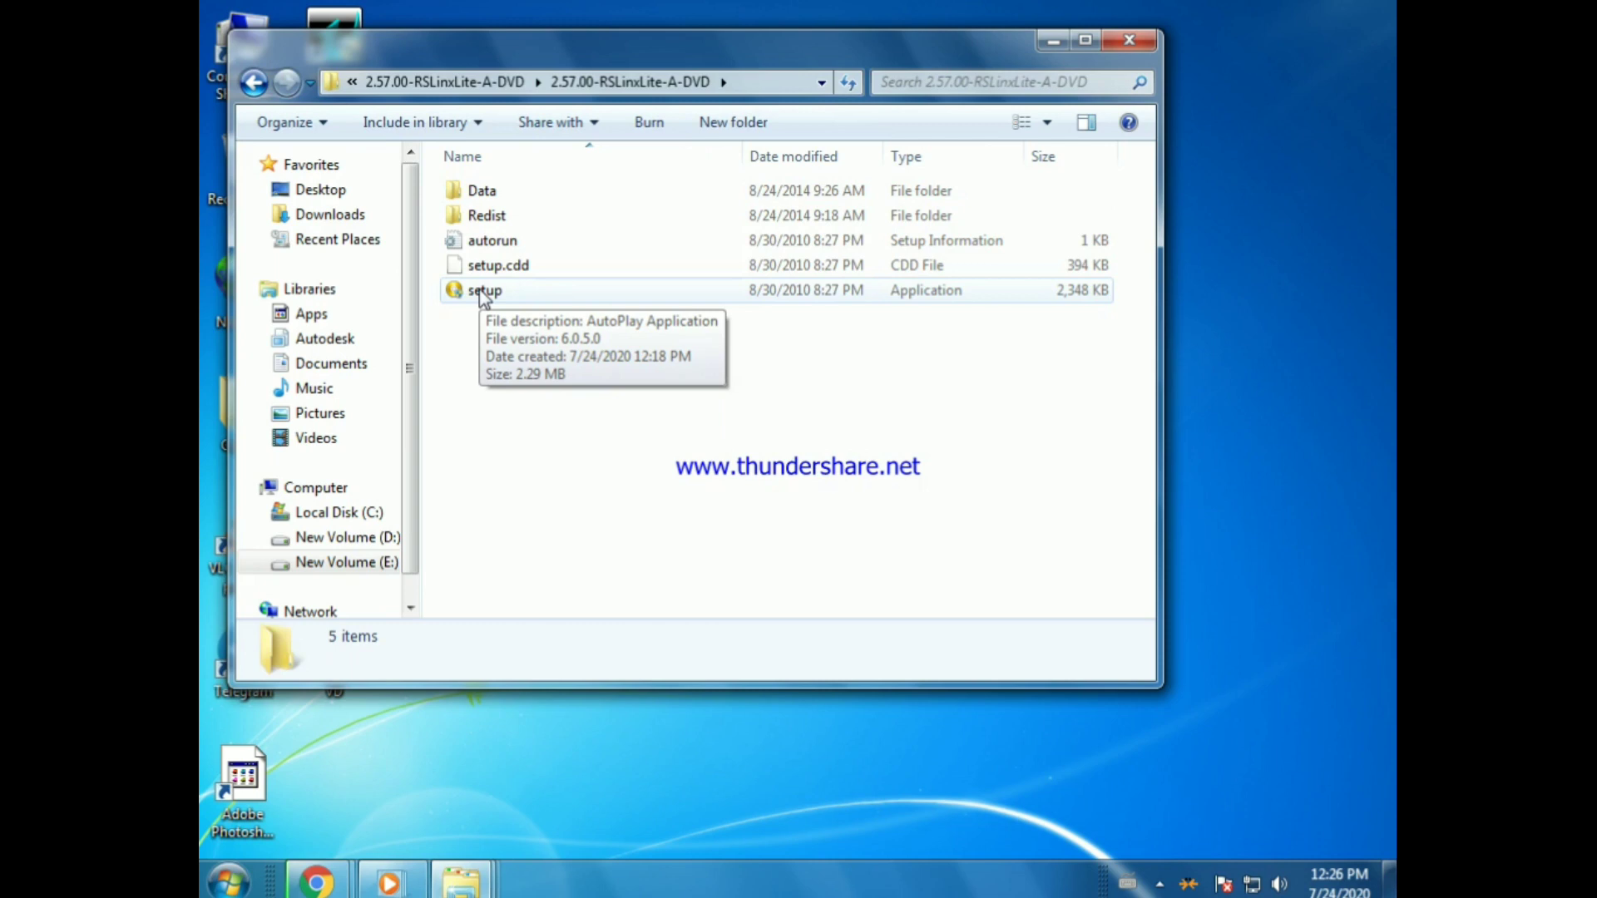
left_click(484, 296)
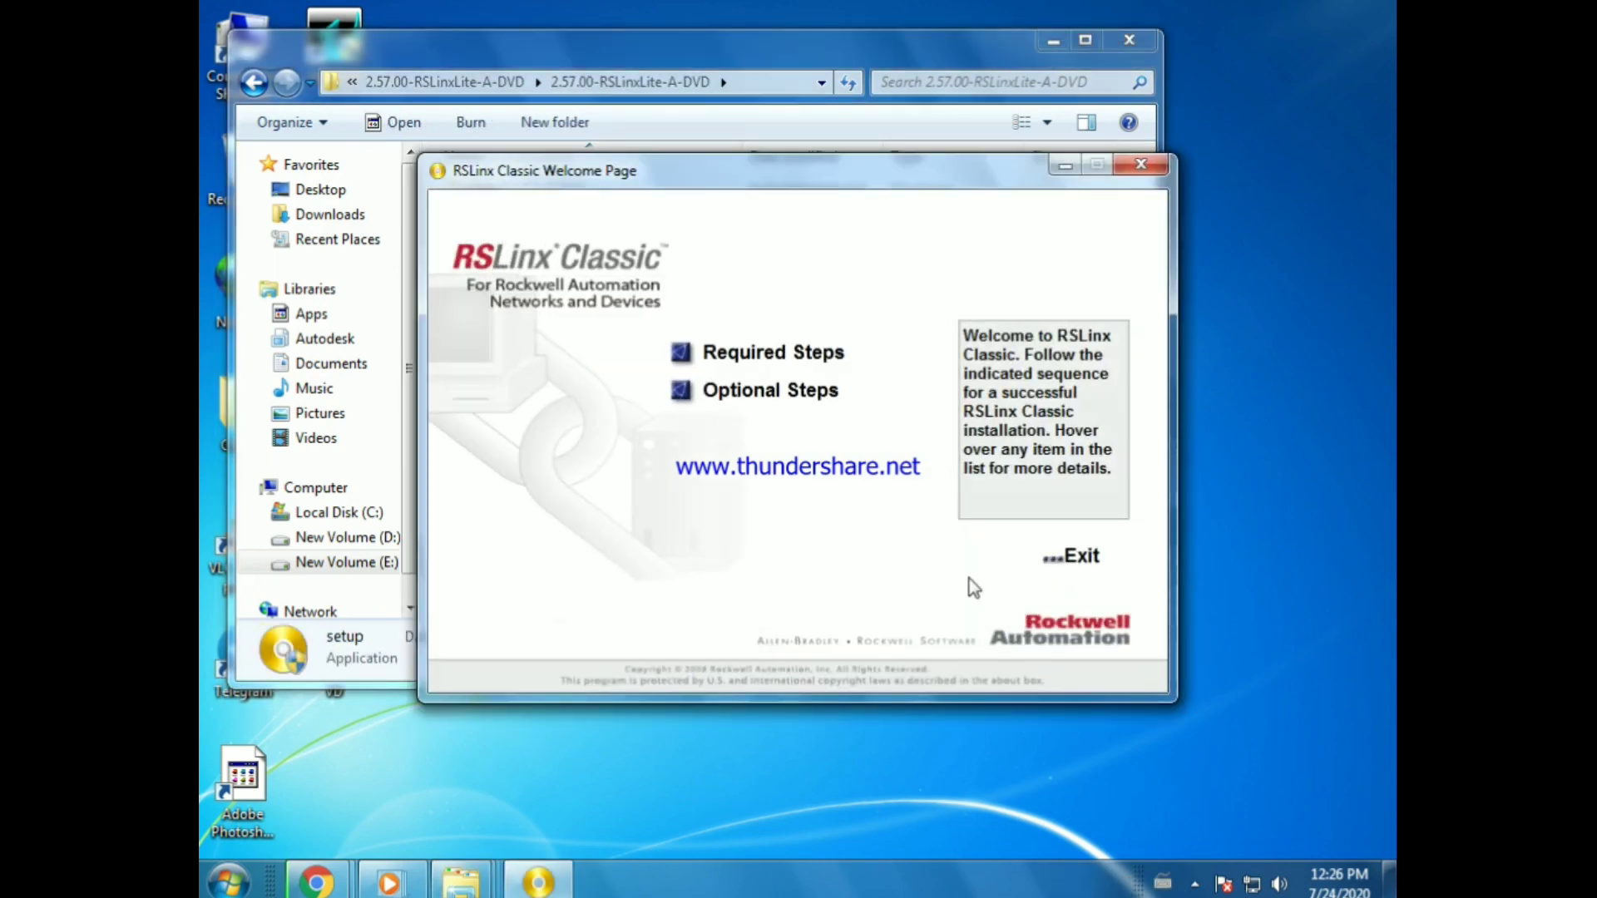
left_click(763, 356)
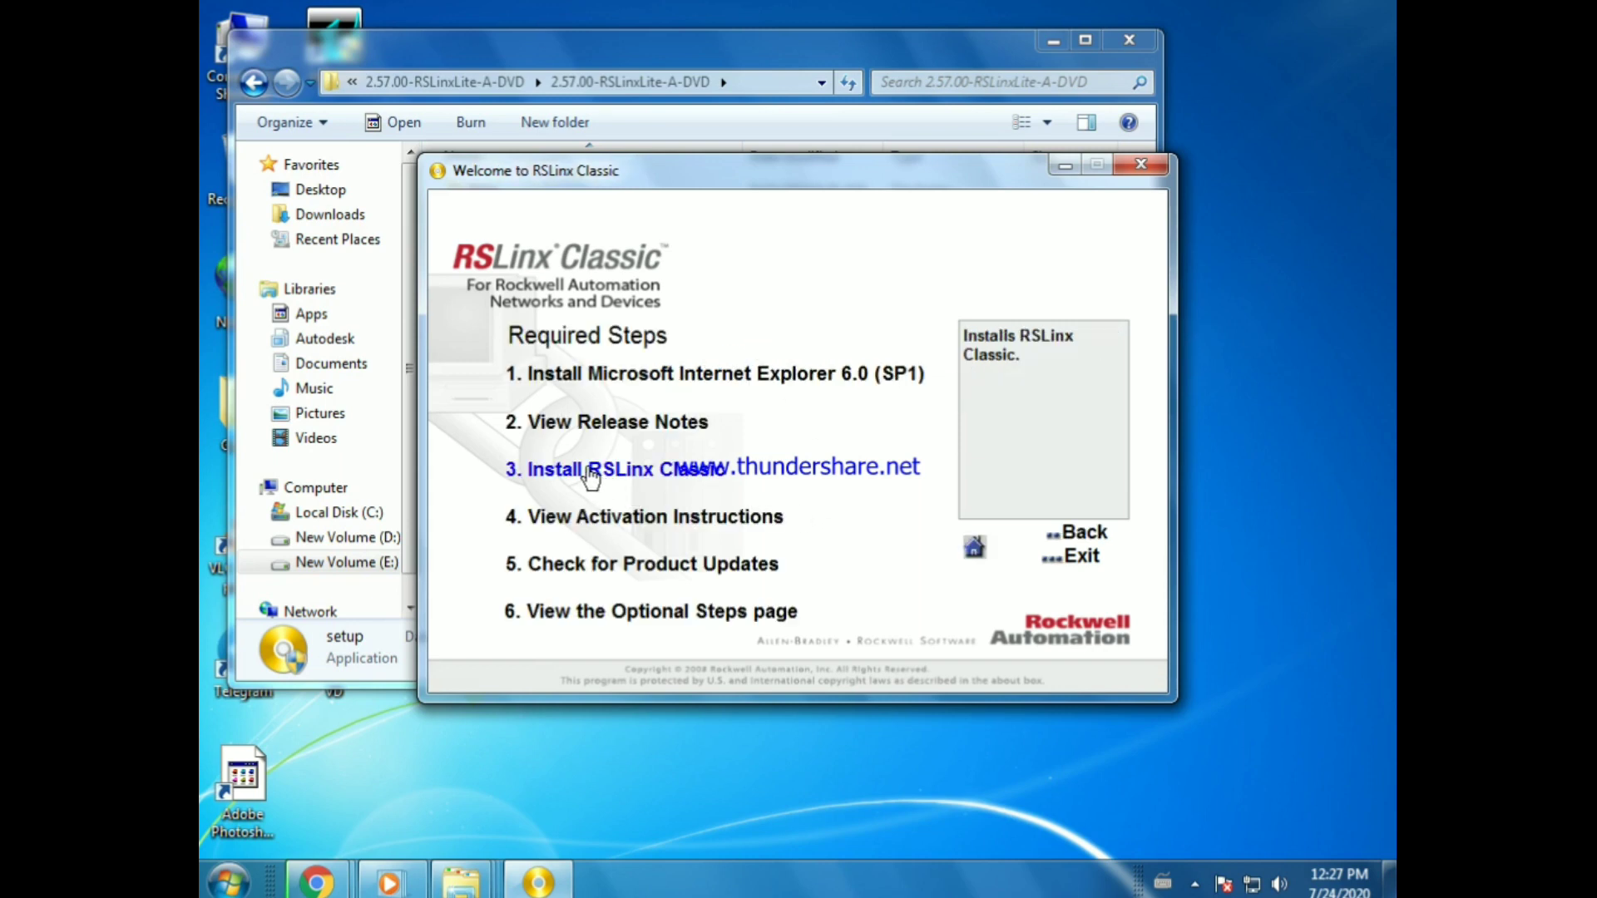
left_click(669, 473)
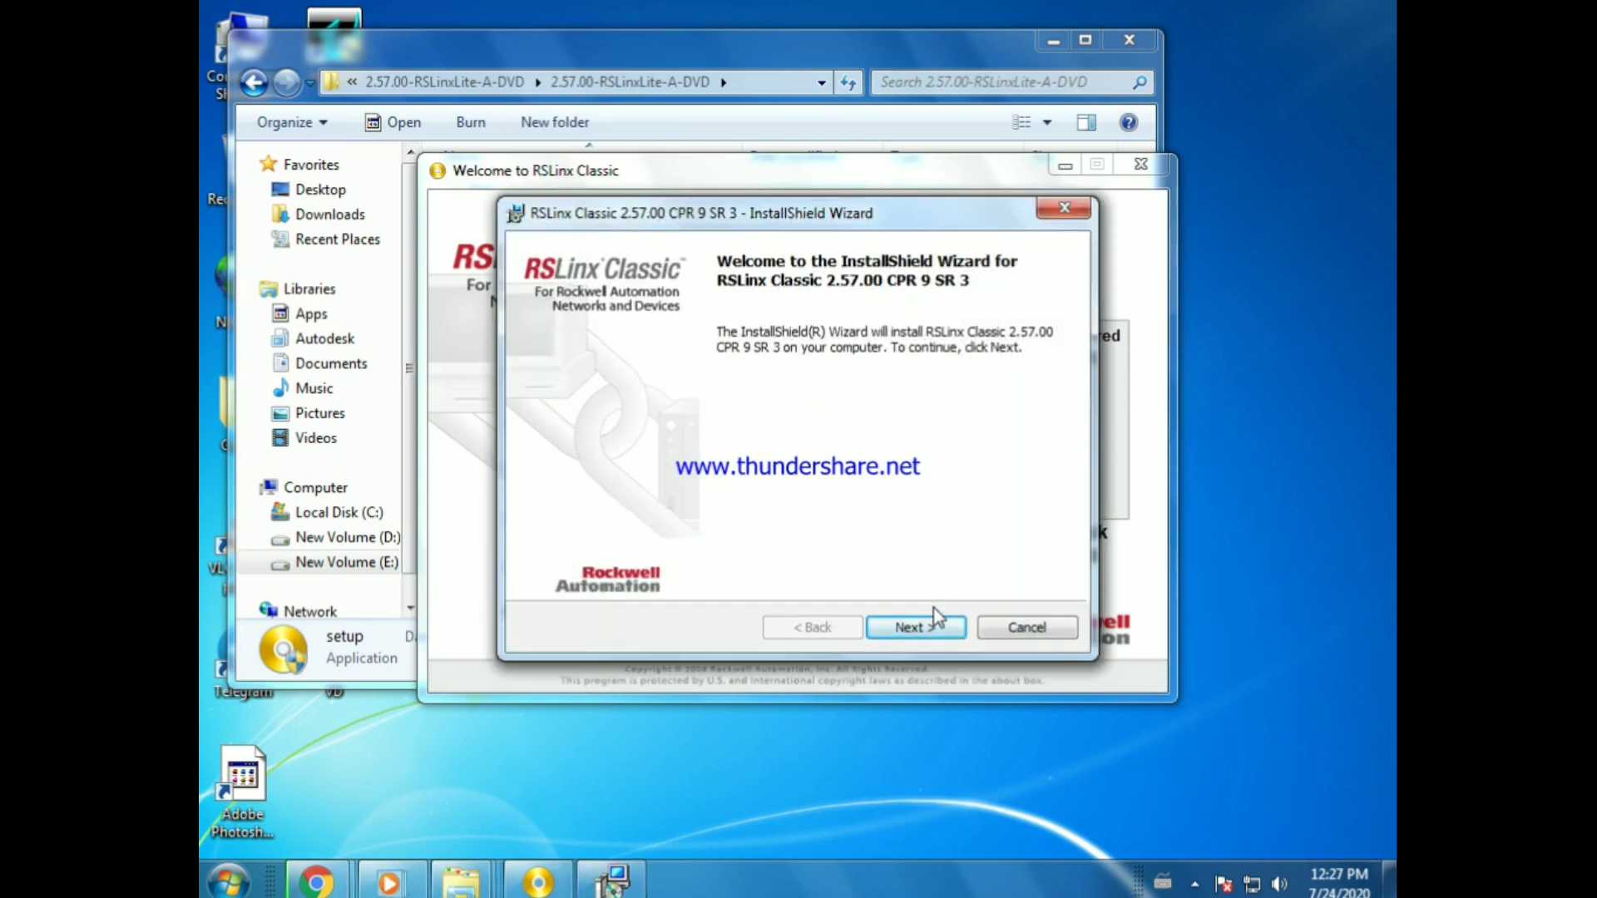
Step: Try to install RSLinx Classic 2.57.00 CPR 9 SR 3 with existing customer information, Enable Security selected and the default features, and exit the wizard
left_click(915, 627)
left_click(528, 541)
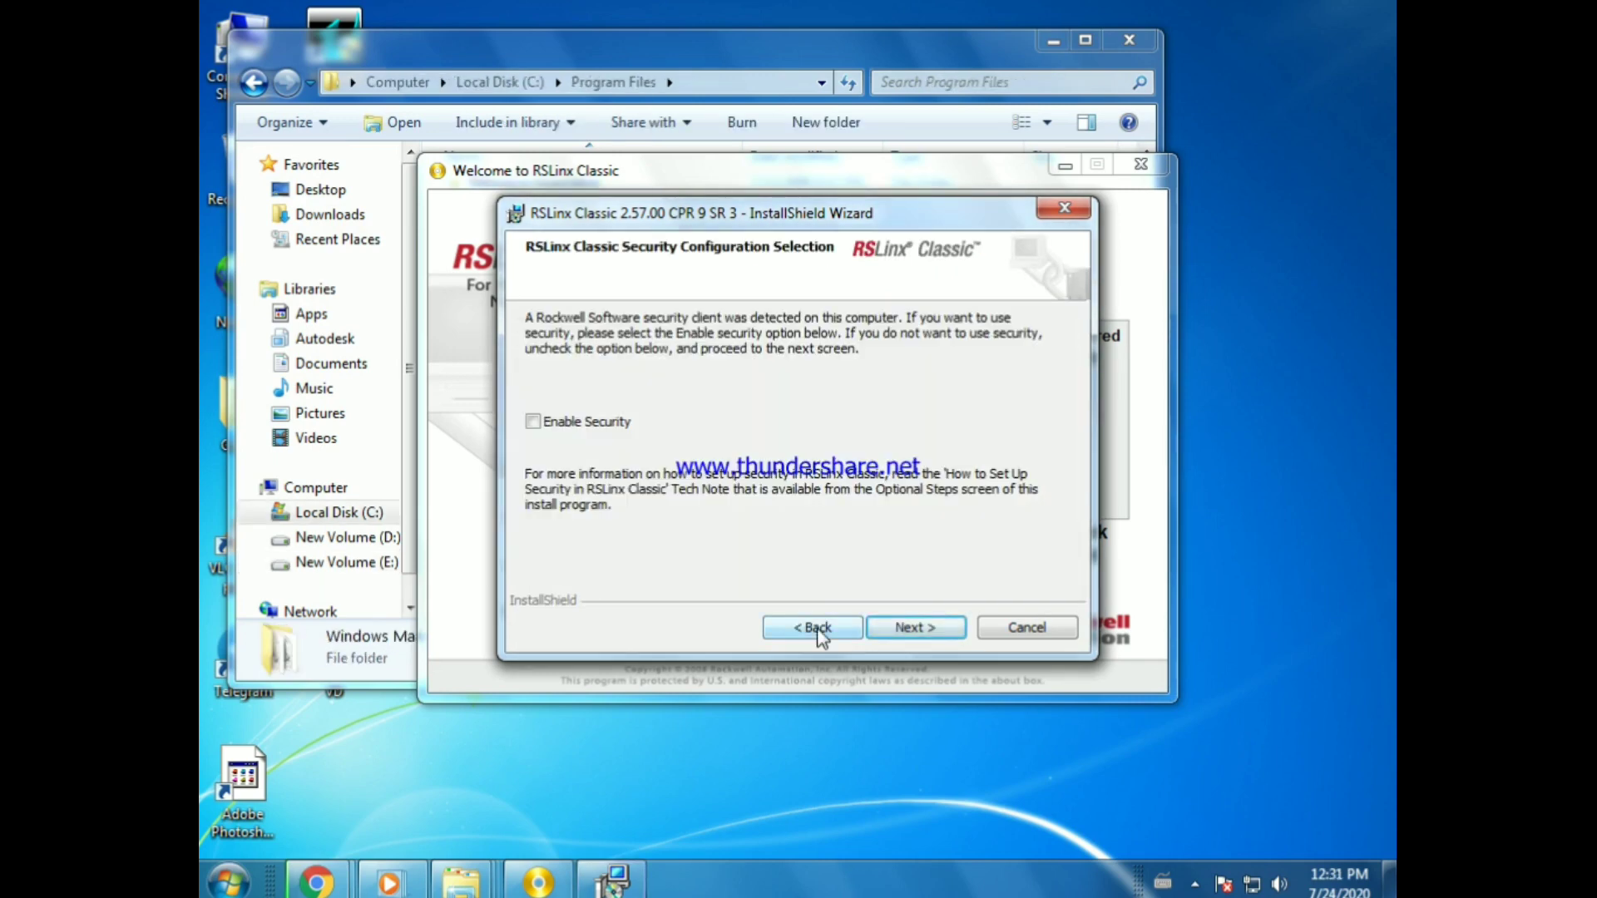
left_click(819, 634)
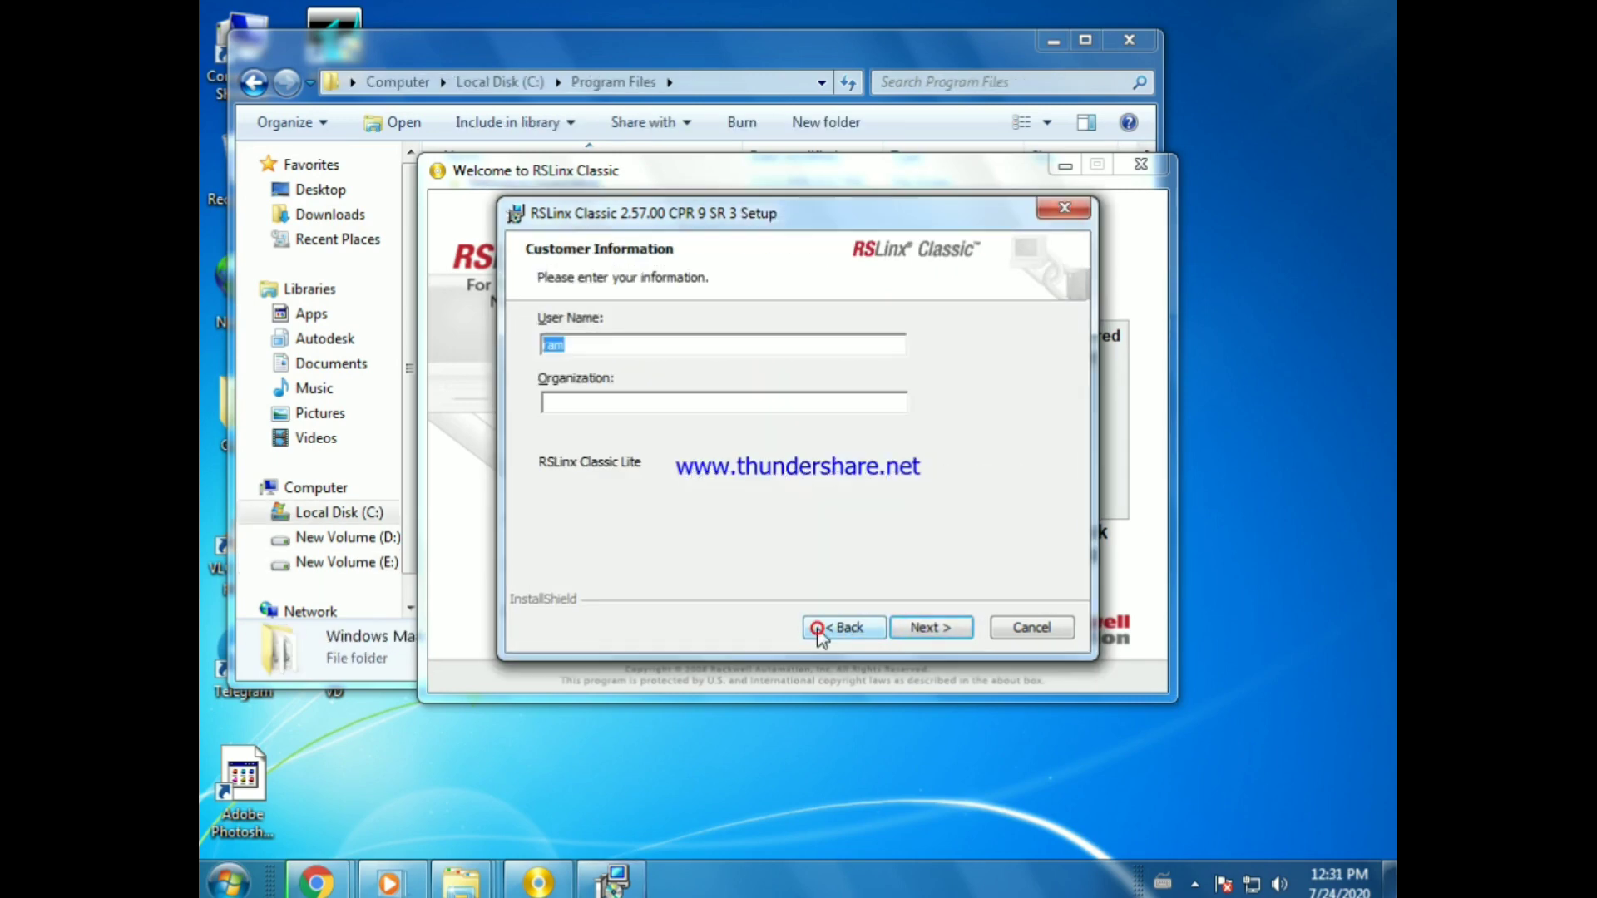
left_click(943, 634)
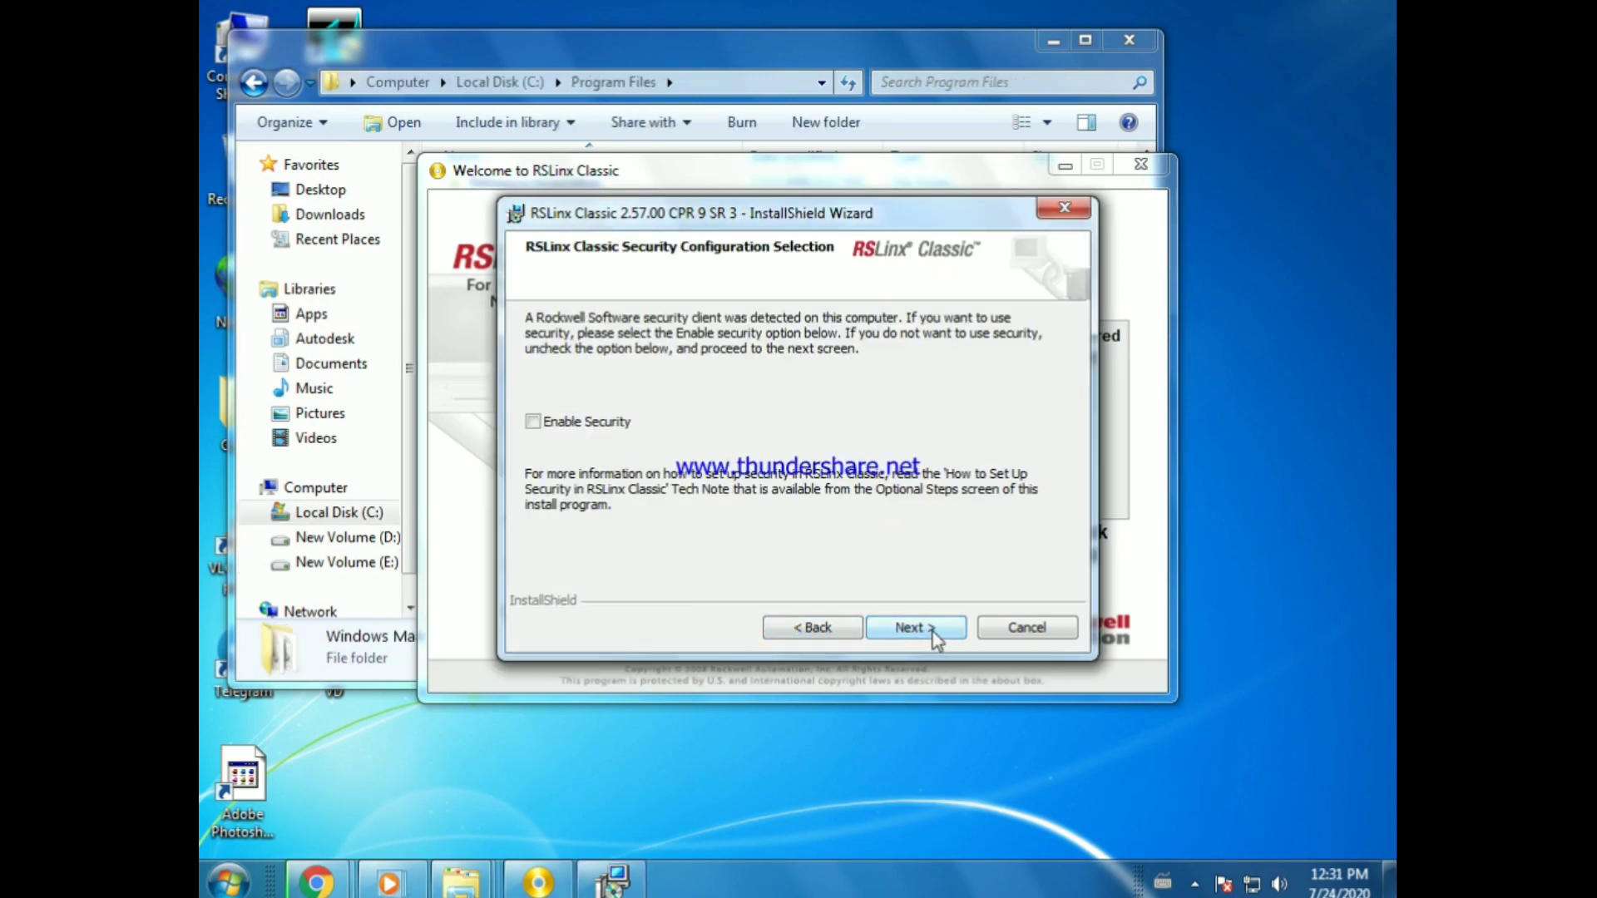
left_click(532, 422)
left_click(911, 628)
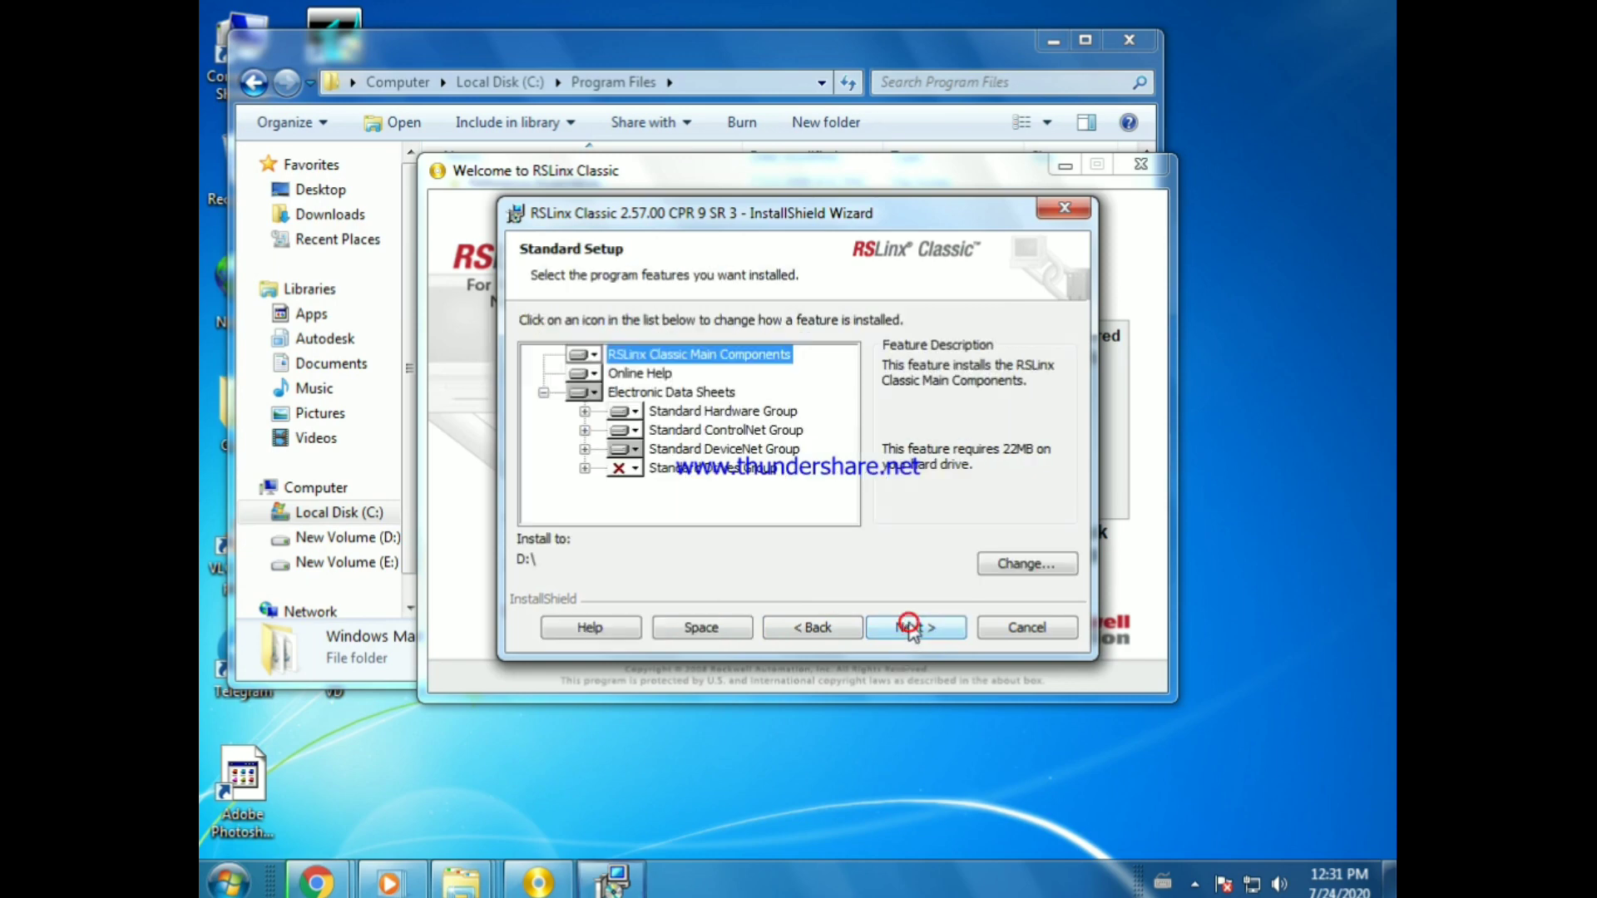
left_click(912, 625)
left_click(914, 629)
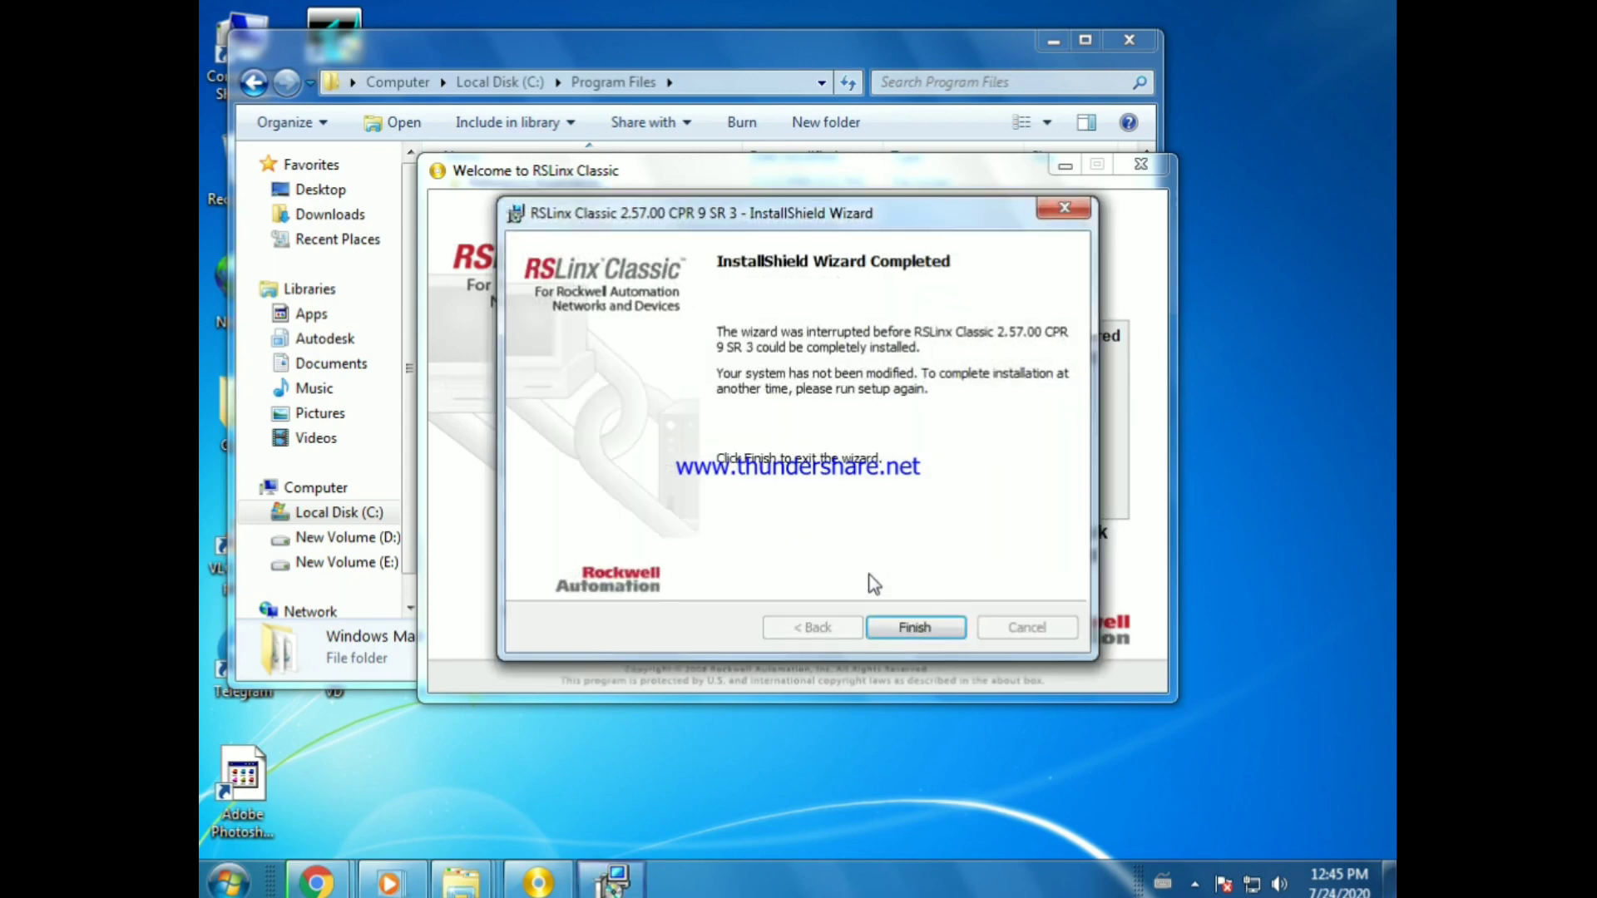
left_click(890, 624)
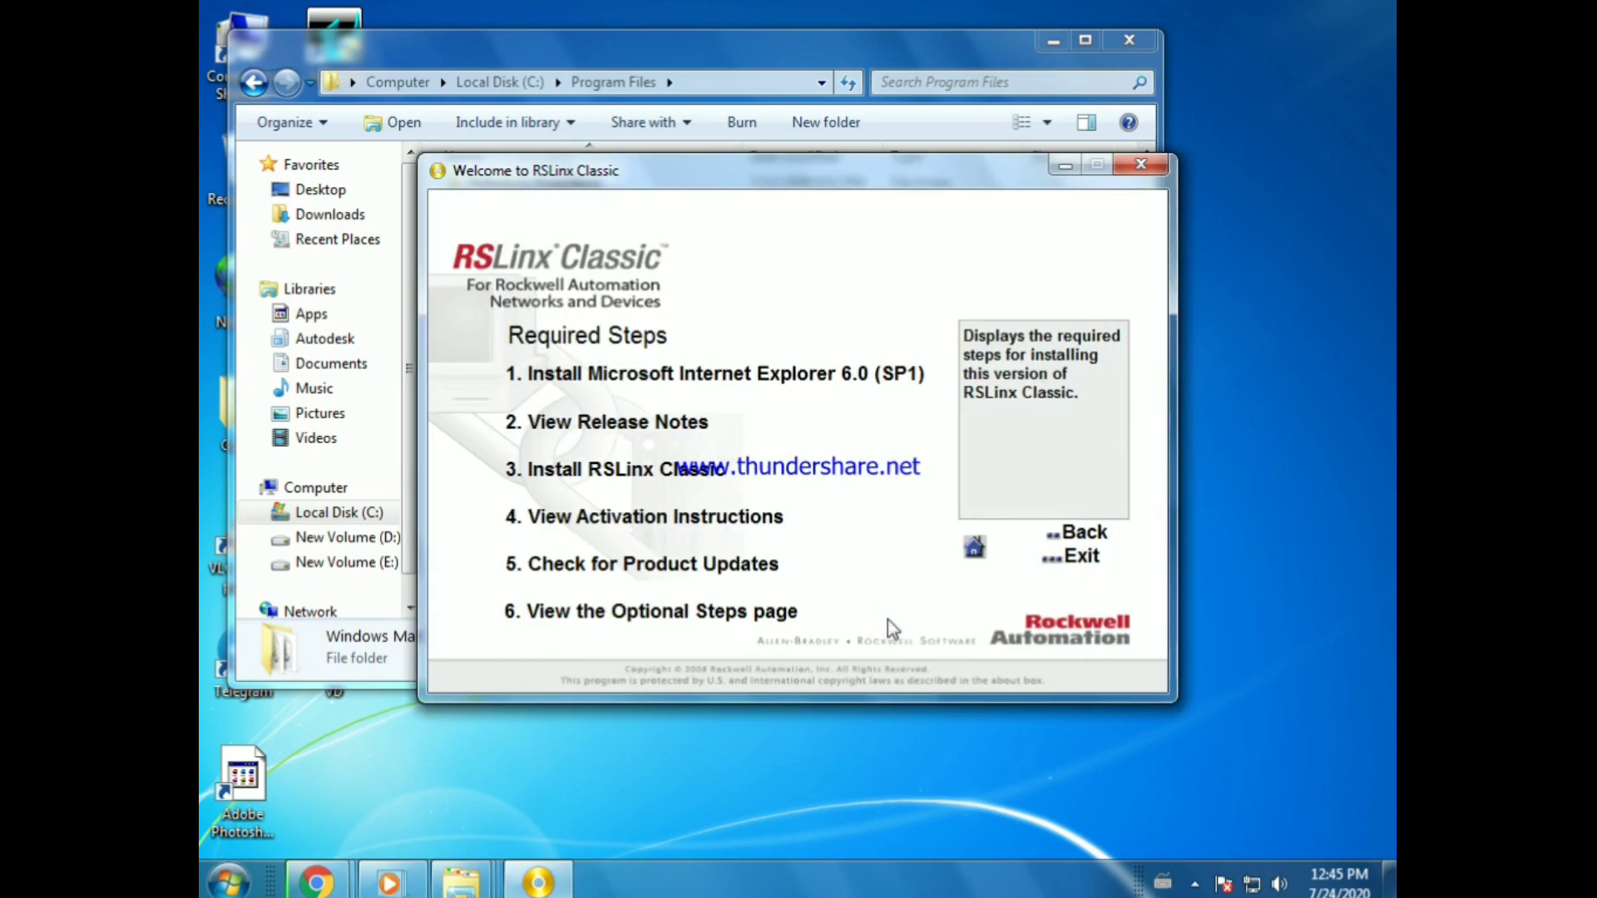
Step: Minimize the RSLinx Classic welcome page and the Program Files window, and launch RSLogix Micro Starter Lite
left_click(1065, 165)
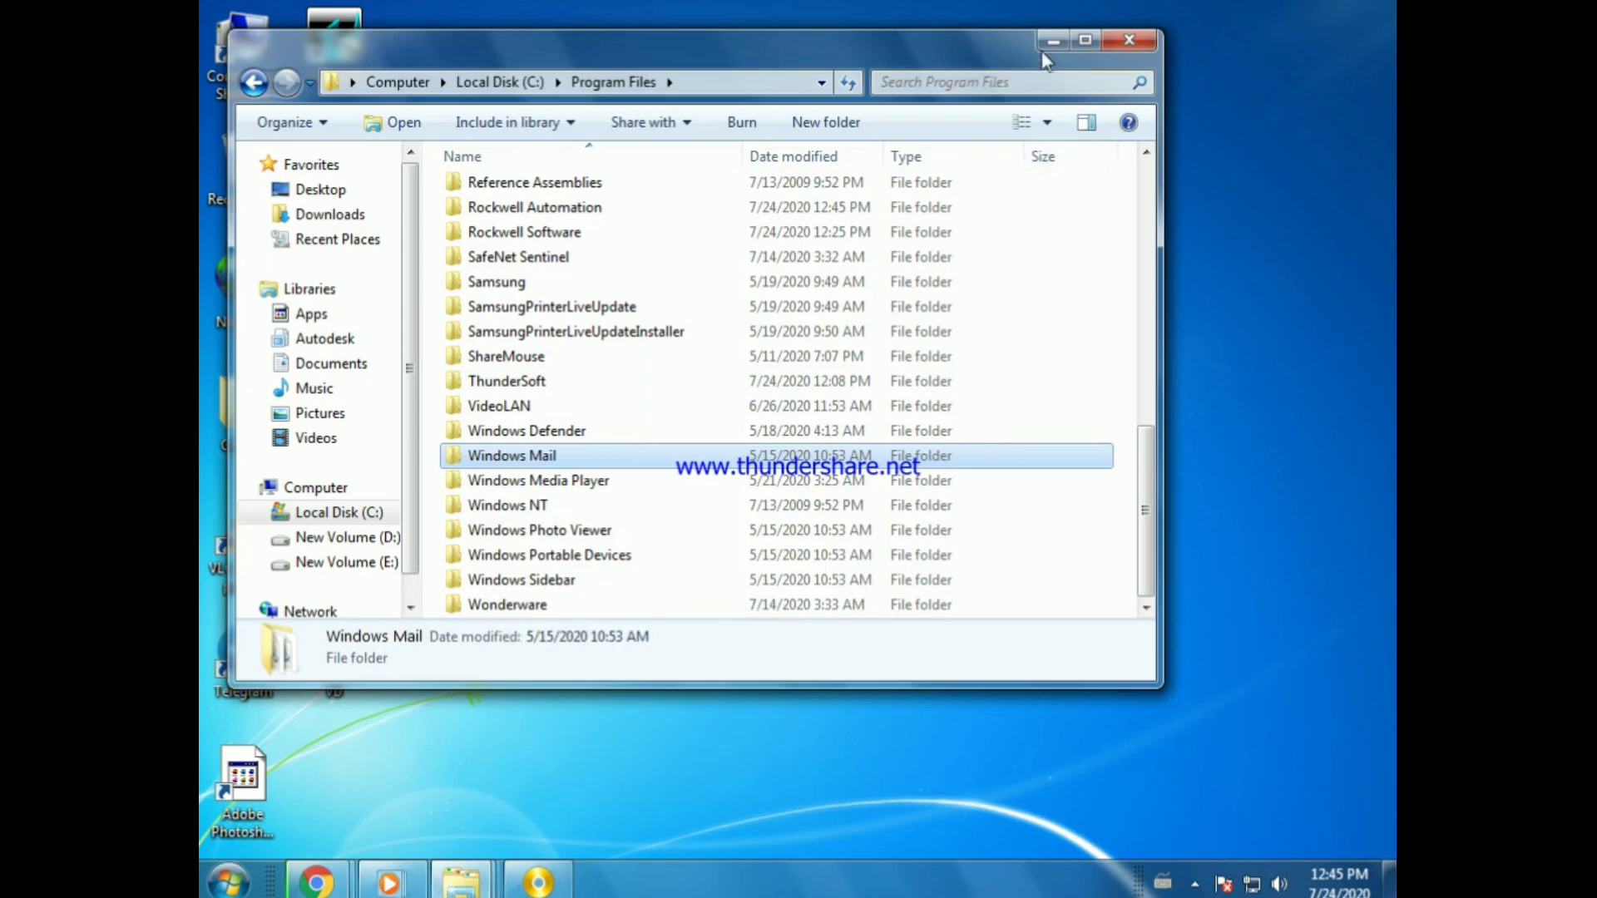
left_click(1052, 40)
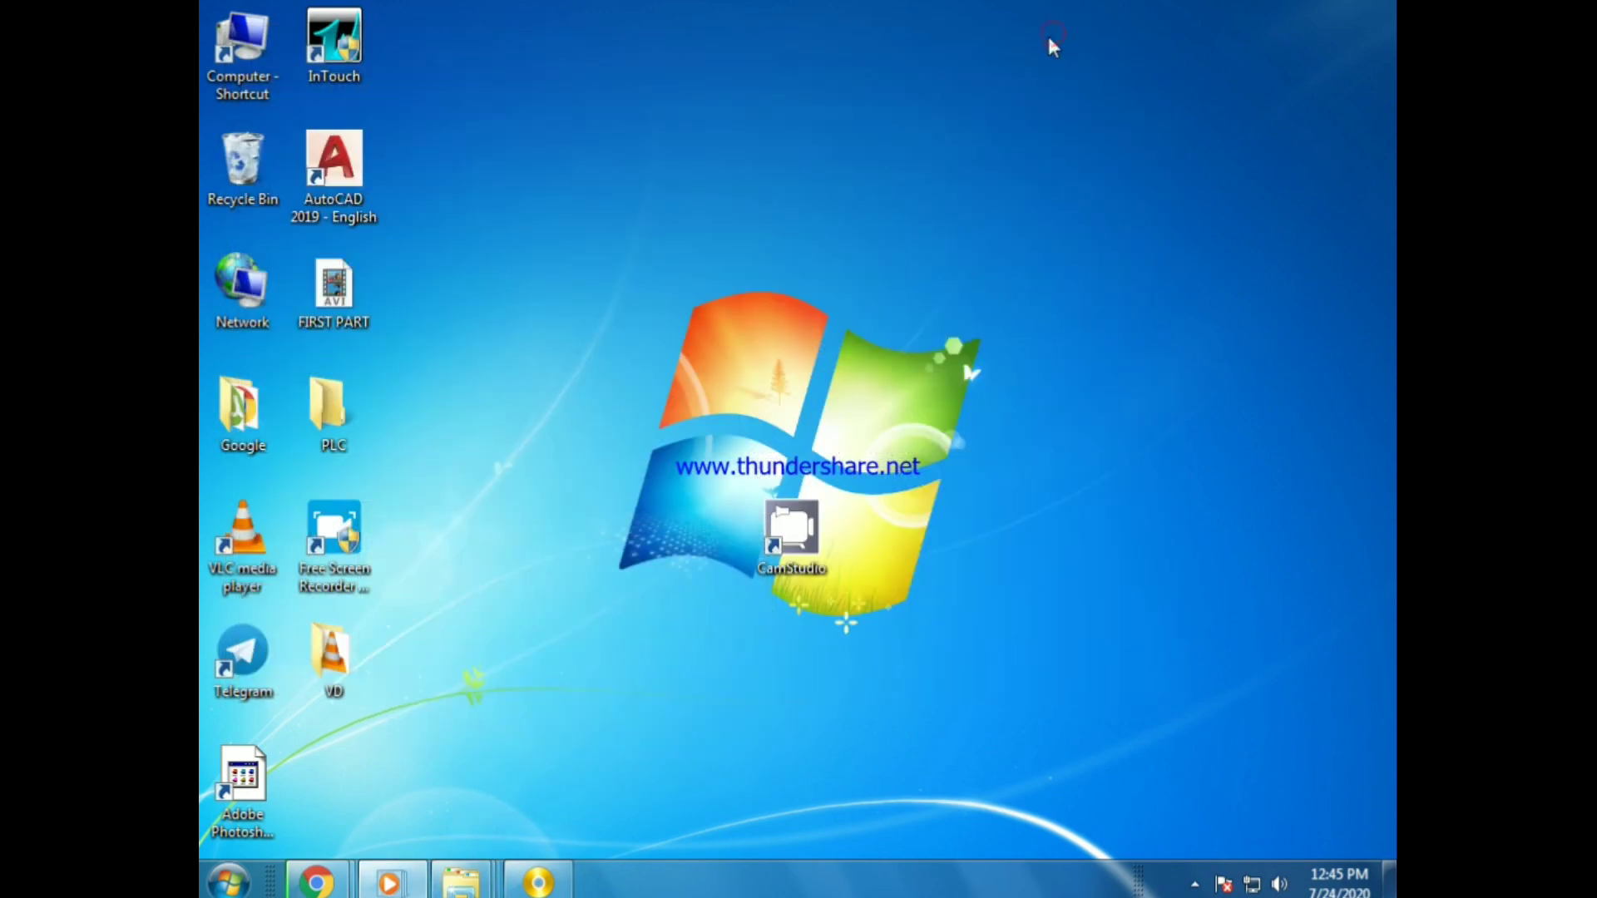
left_click(223, 887)
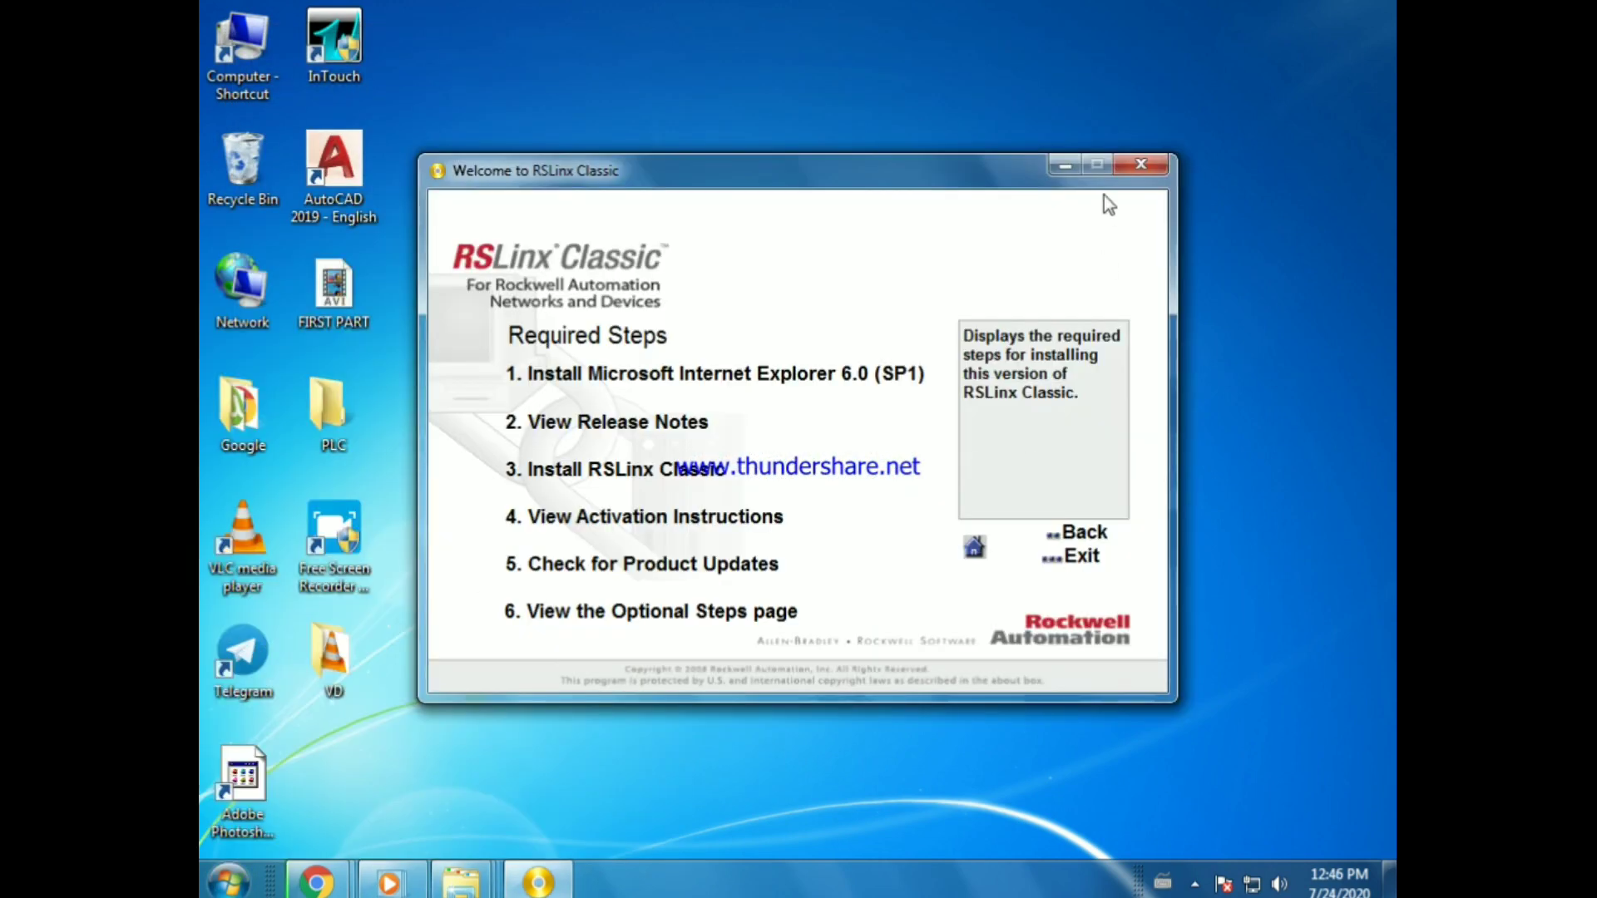
left_click(1107, 199)
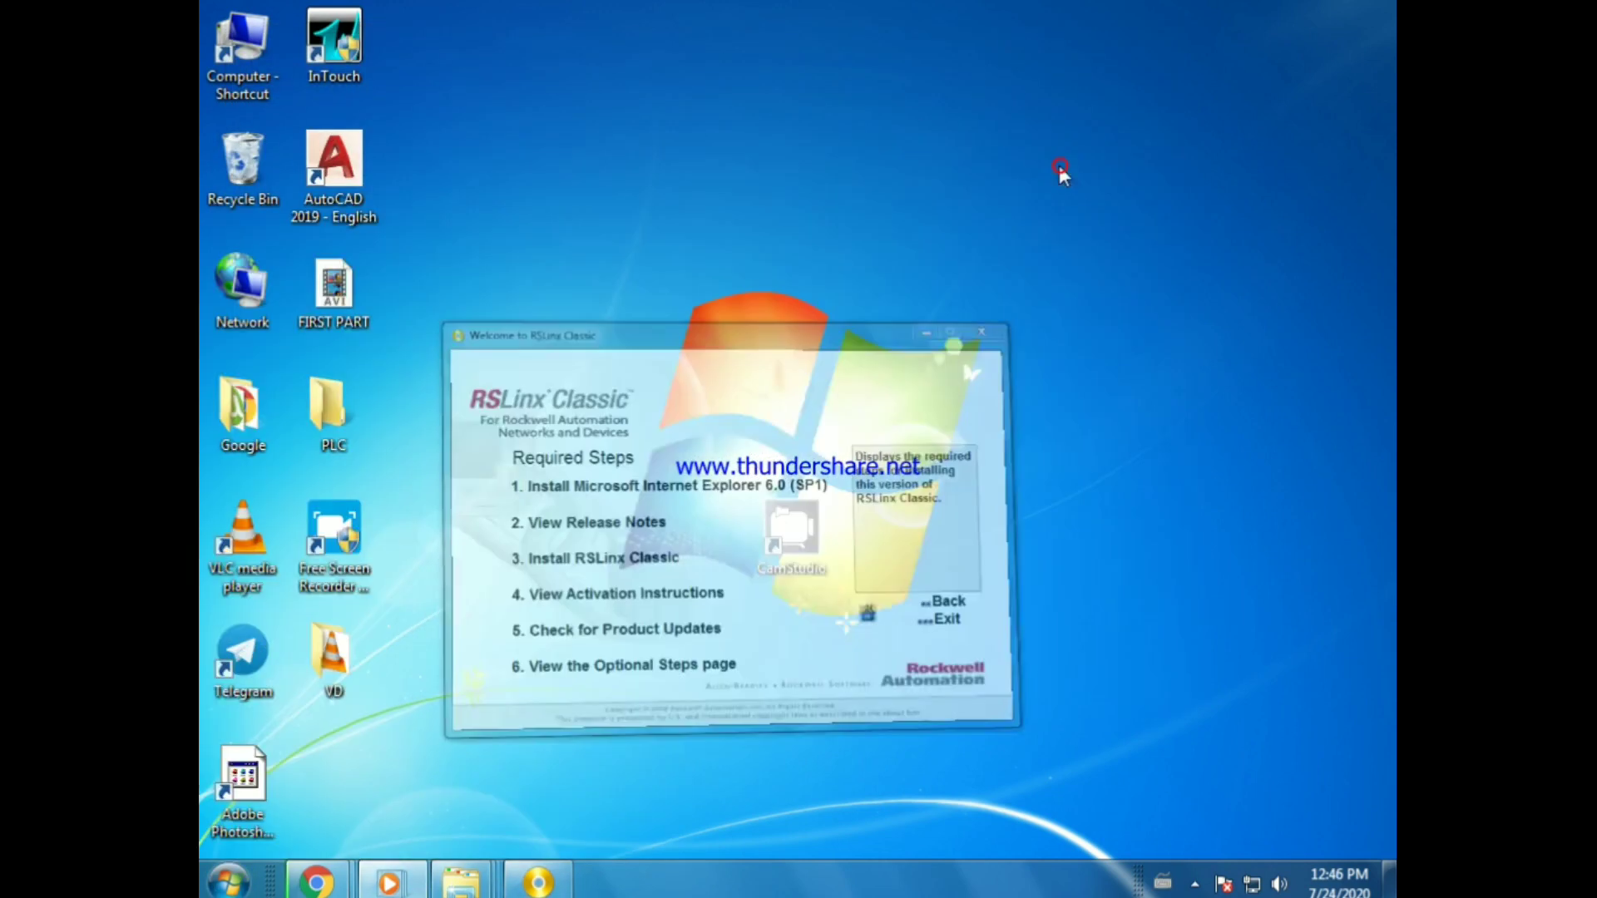
left_click(224, 882)
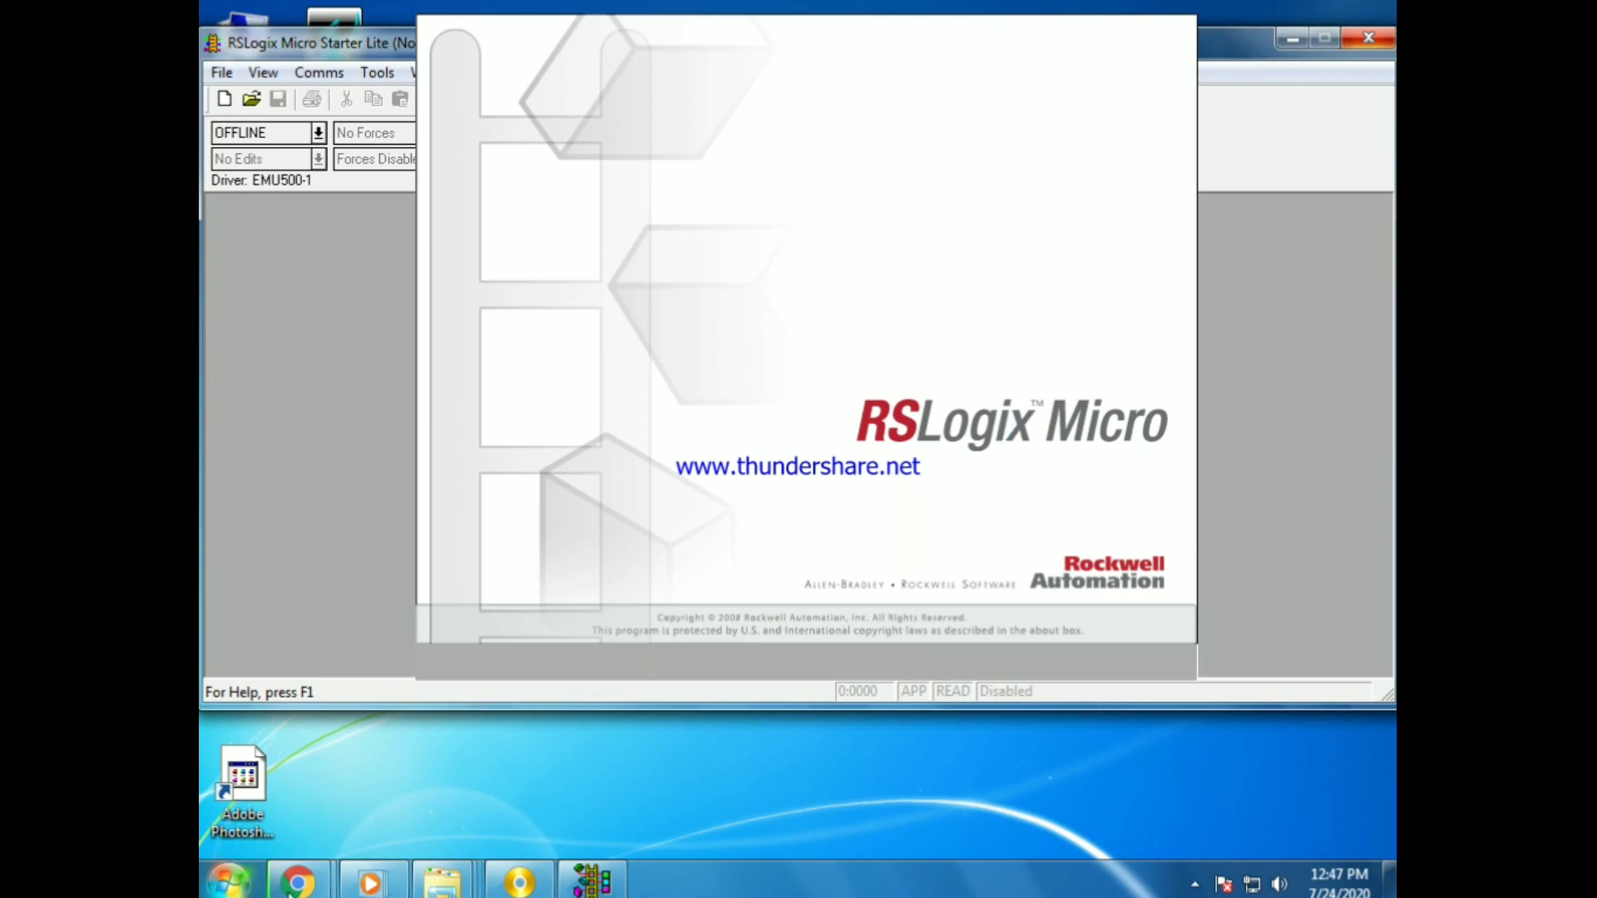
Step: Start the RSLinx Classic installation again from the welcome page's required steps and minimize that page
mouse_move(527, 890)
left_click(545, 757)
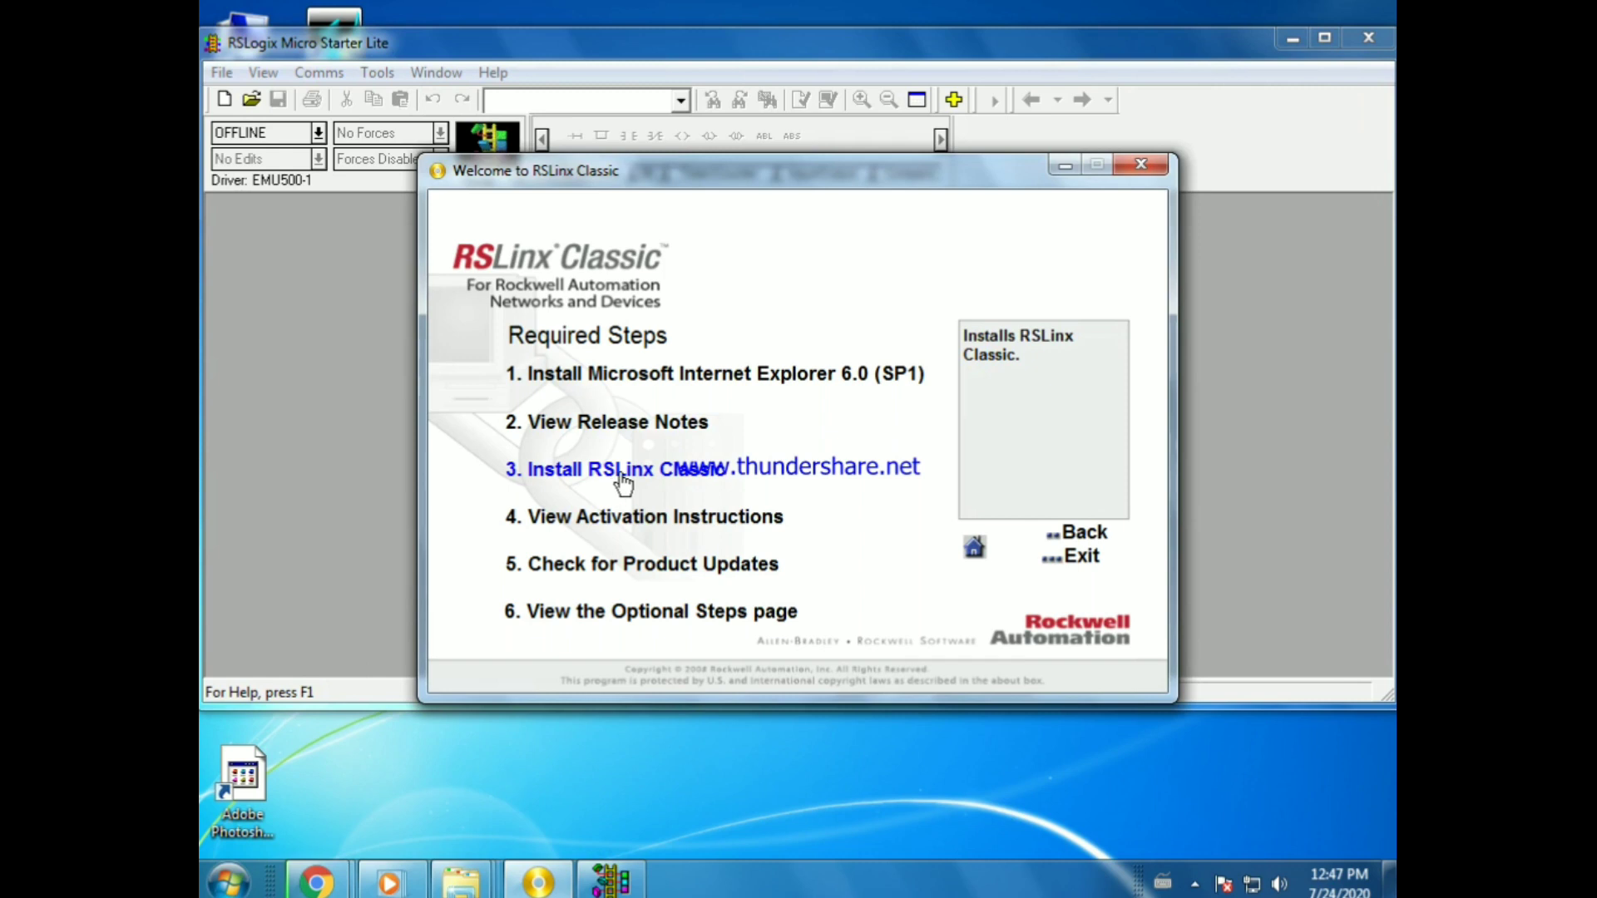
left_click(620, 472)
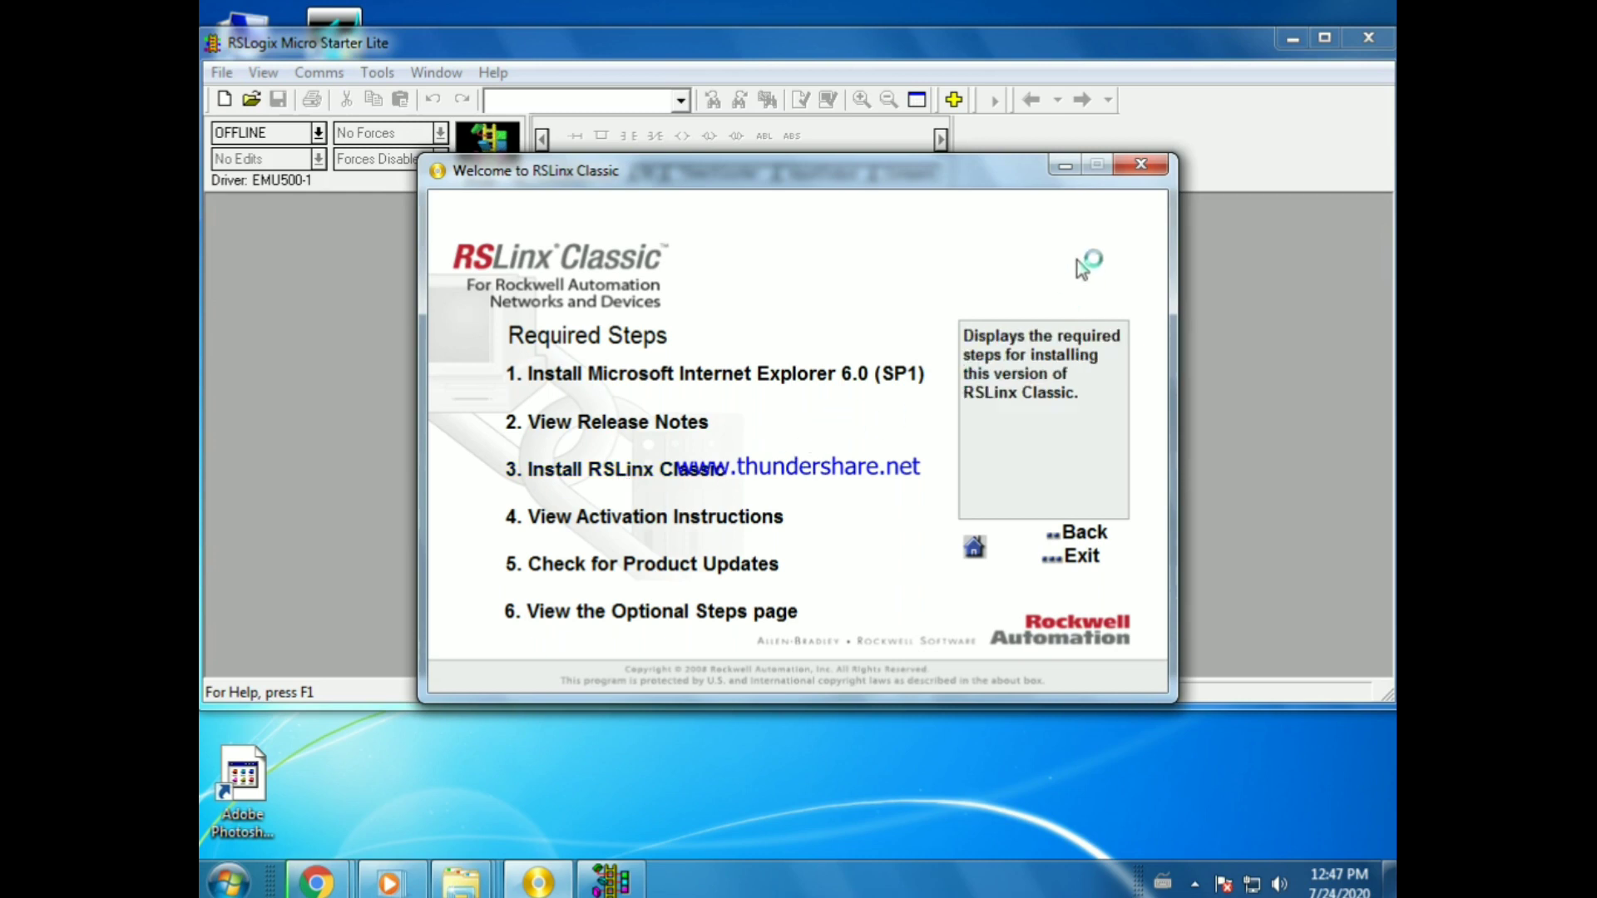
left_click(1084, 173)
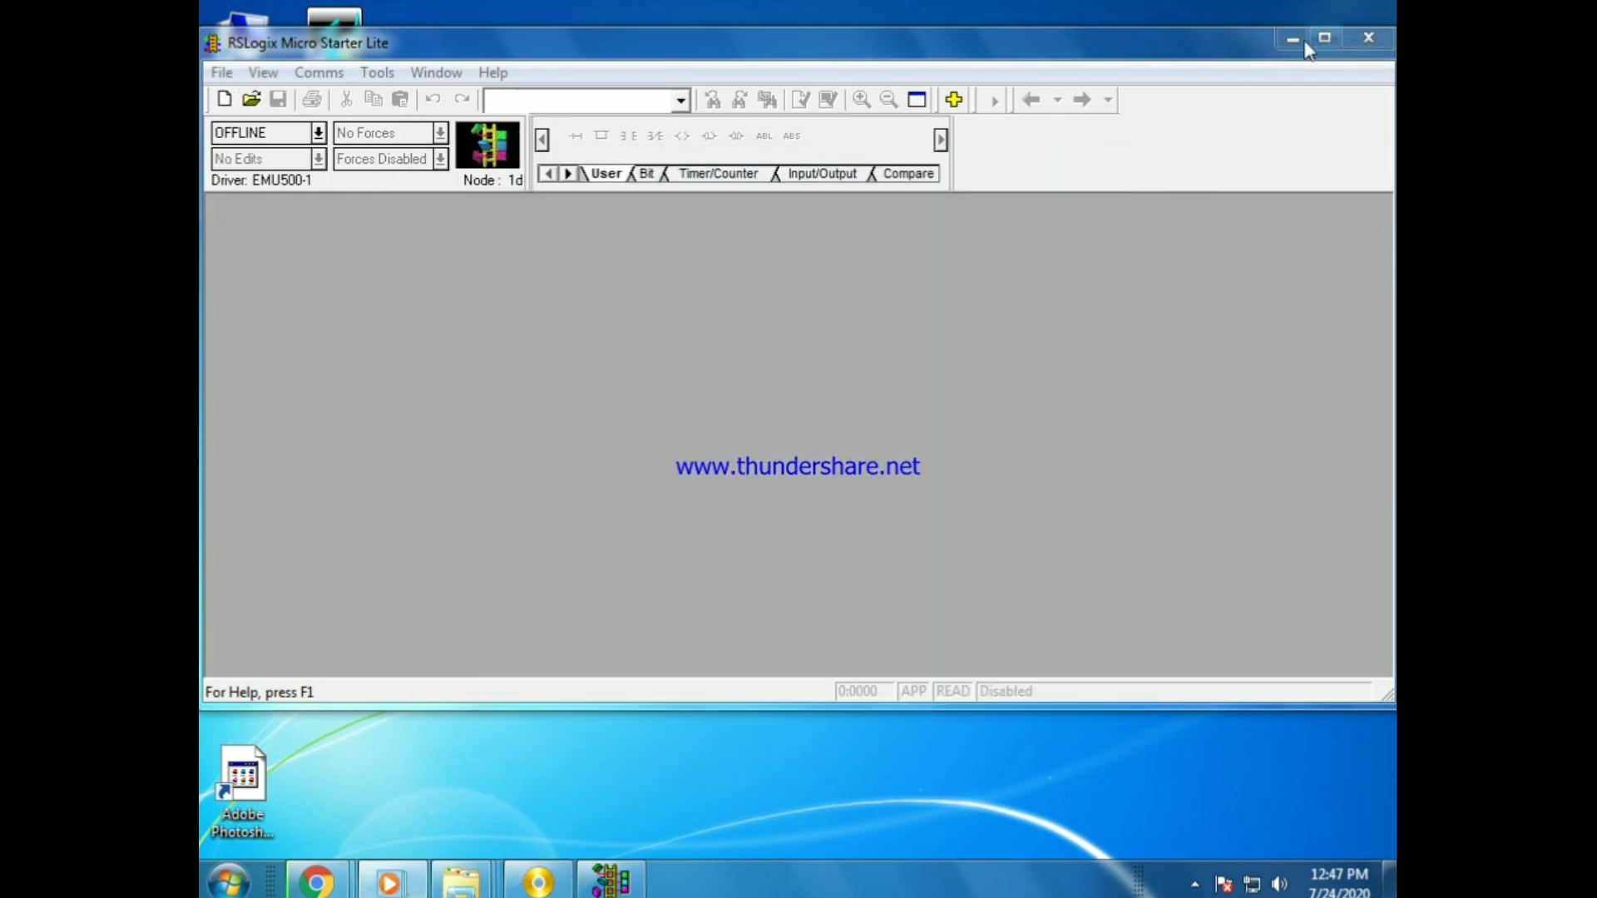
Step: Minimize RSLogix Micro Starter Lite, finish the RSLinx Classic 2.57.00 CPR 9 SR 3 installation wizard and close the release notes
left_click(1292, 36)
left_click(227, 880)
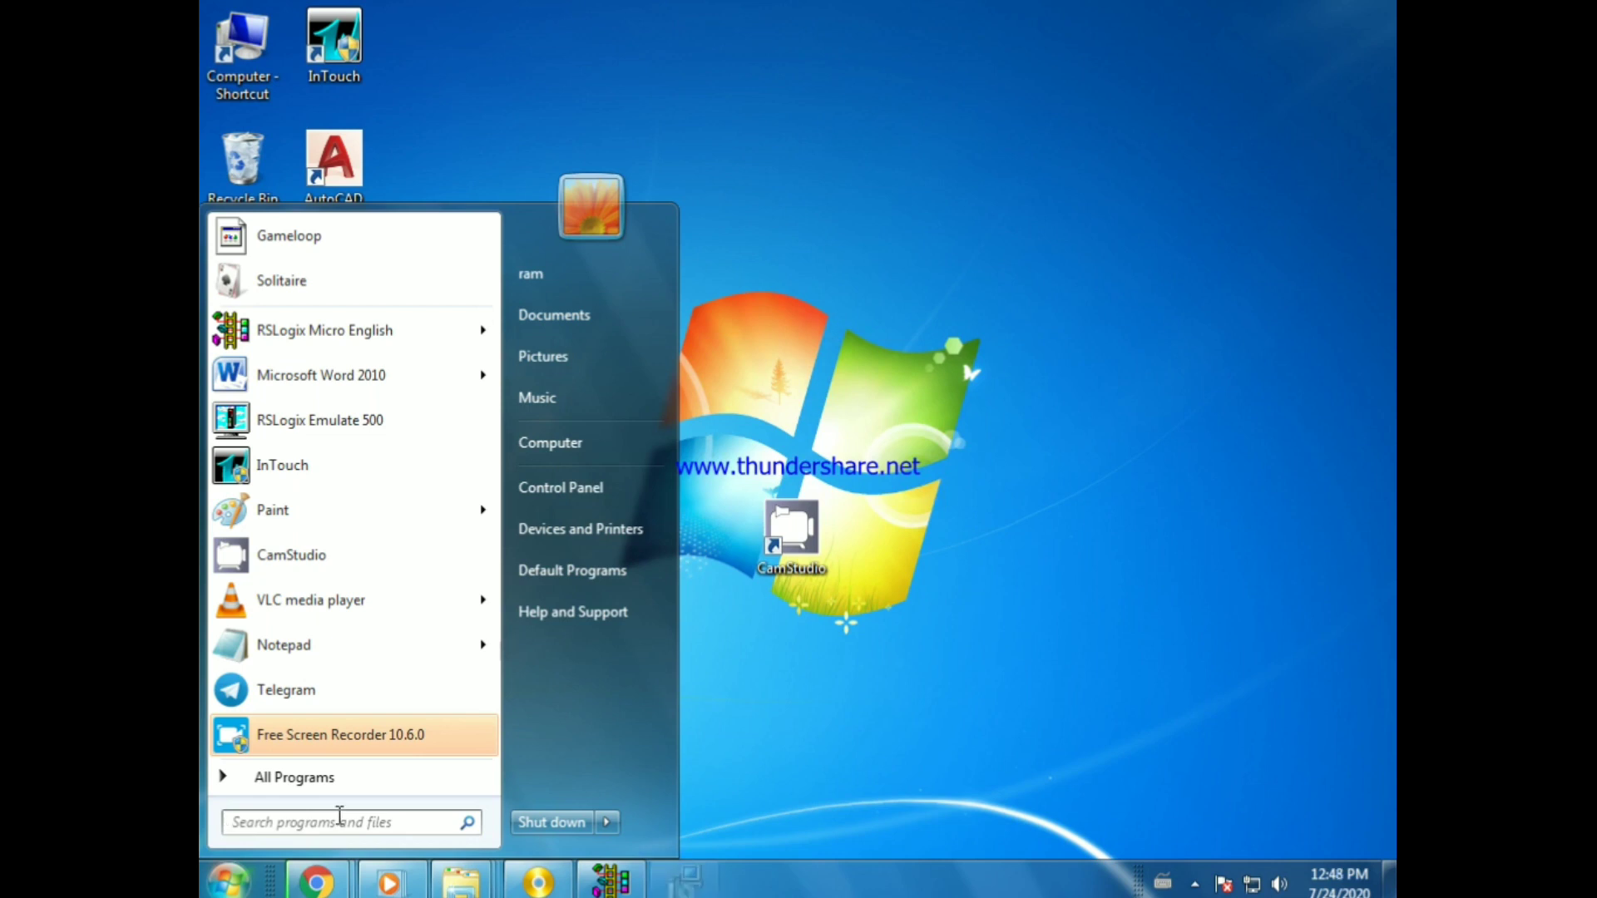
left_click(911, 218)
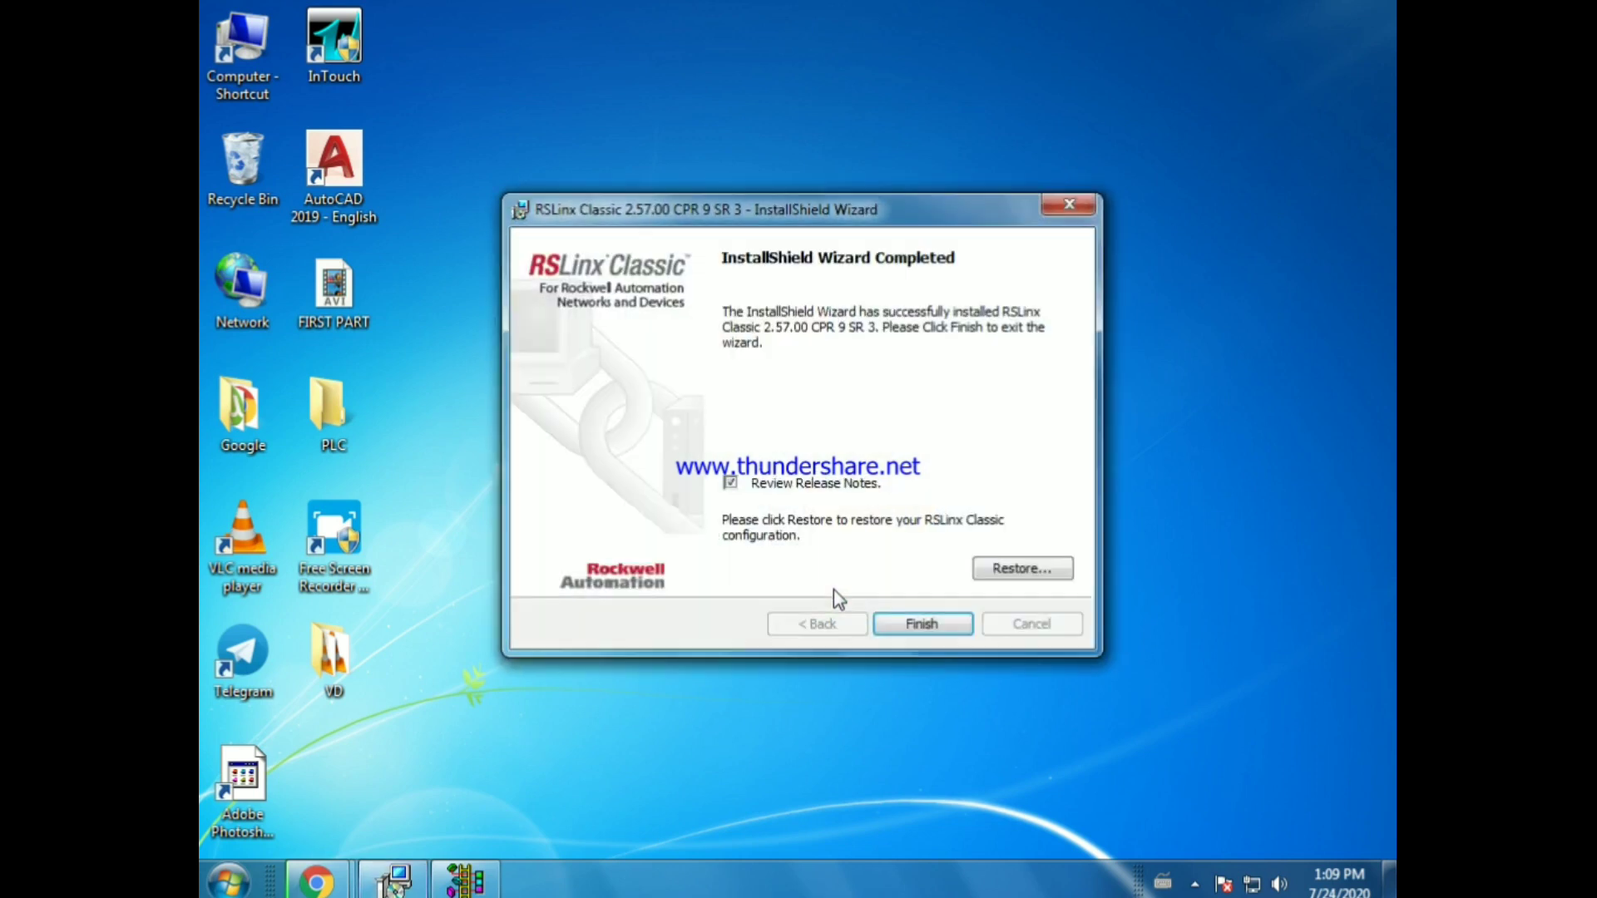
left_click(908, 623)
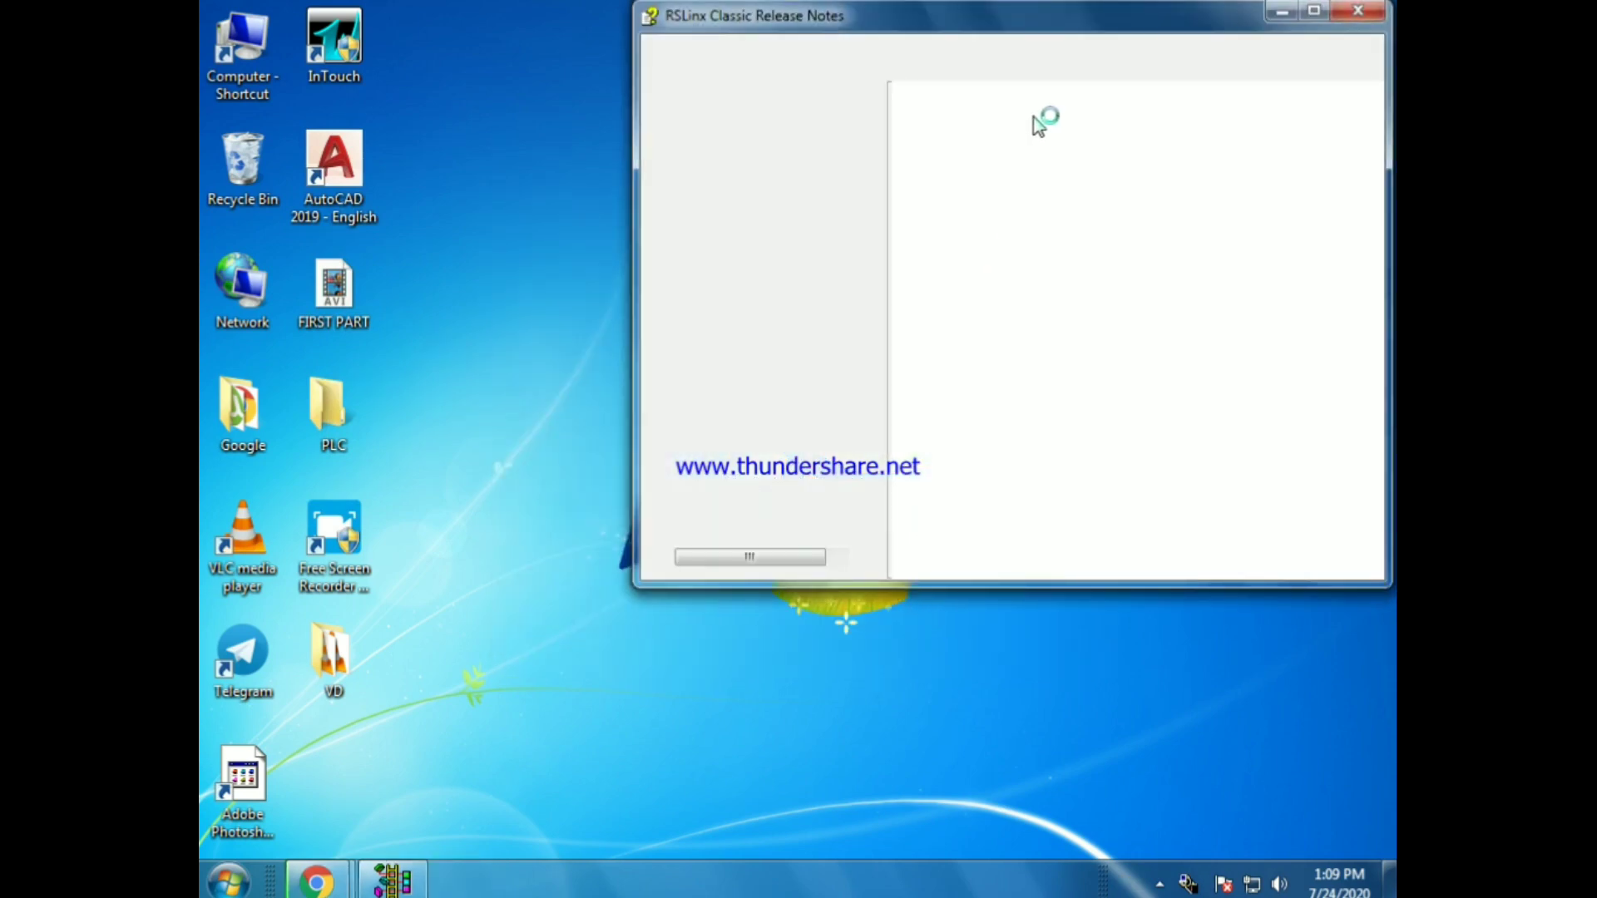
left_click_drag(1058, 17, 811, 103)
left_click(1141, 75)
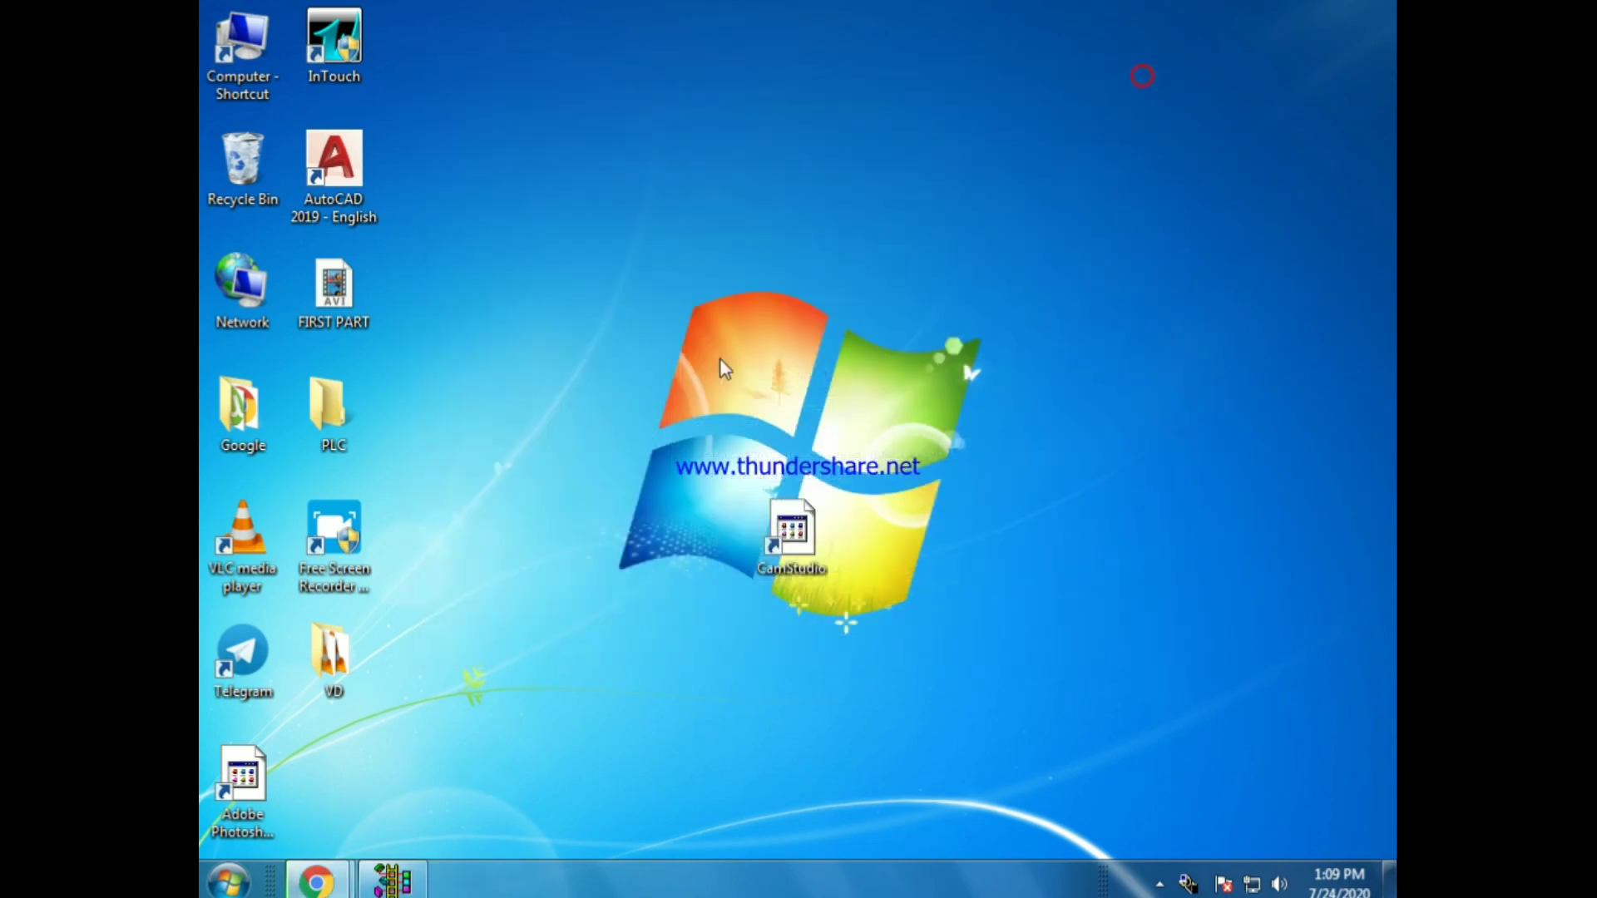
Step: Launch RSLinx Classic and open RSWho to browse the Linx Gateways, Ethernet network
left_click(227, 880)
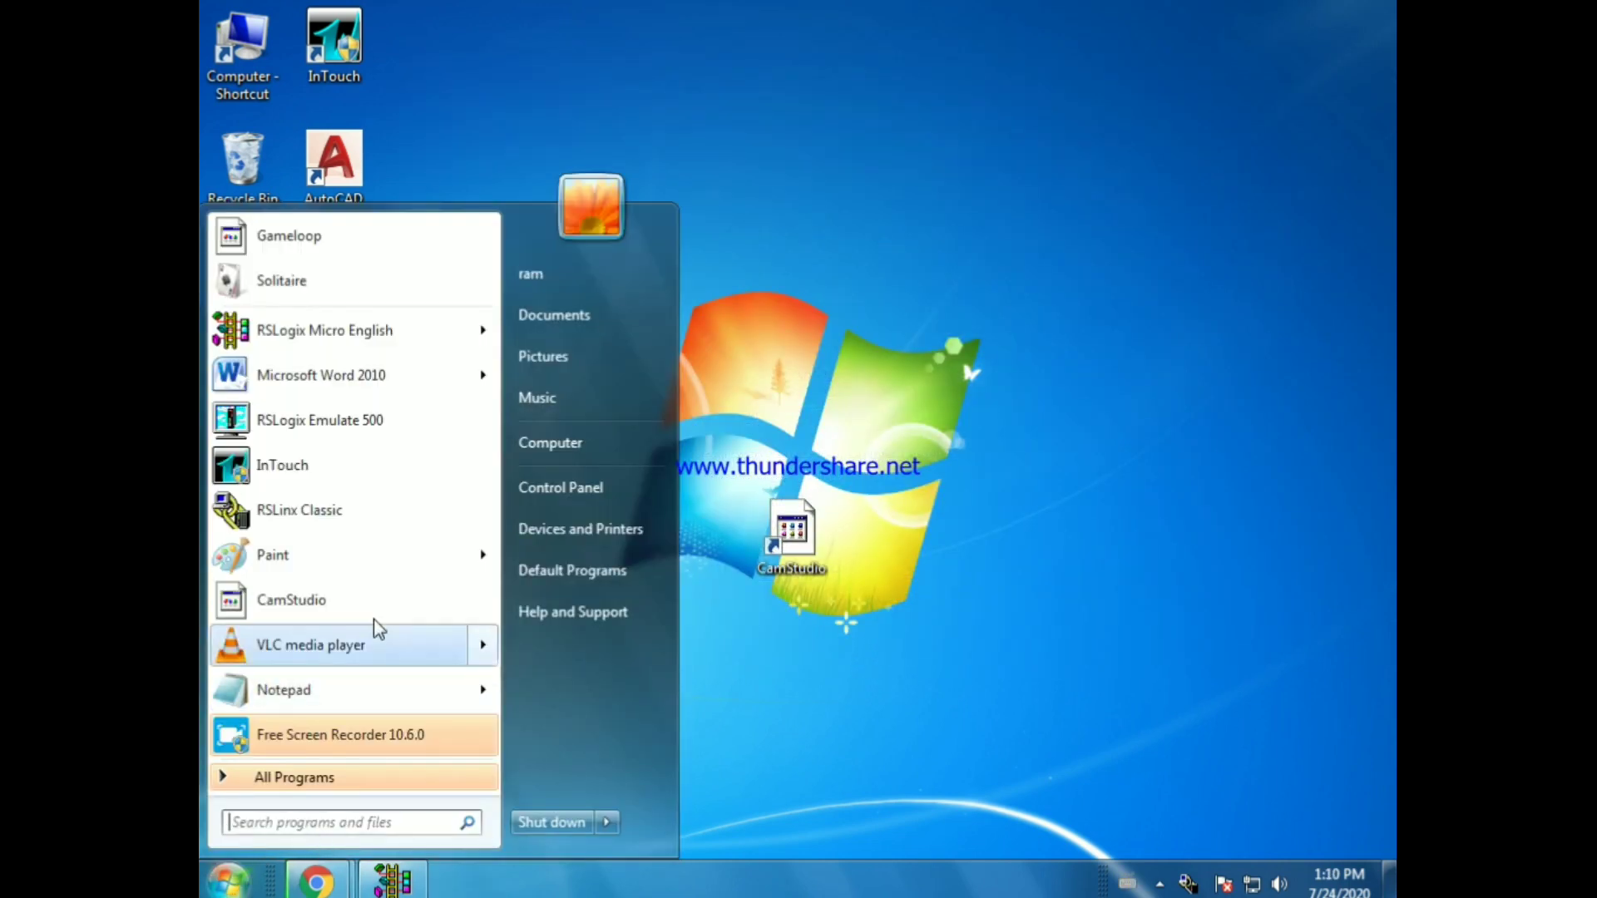
left_click(289, 518)
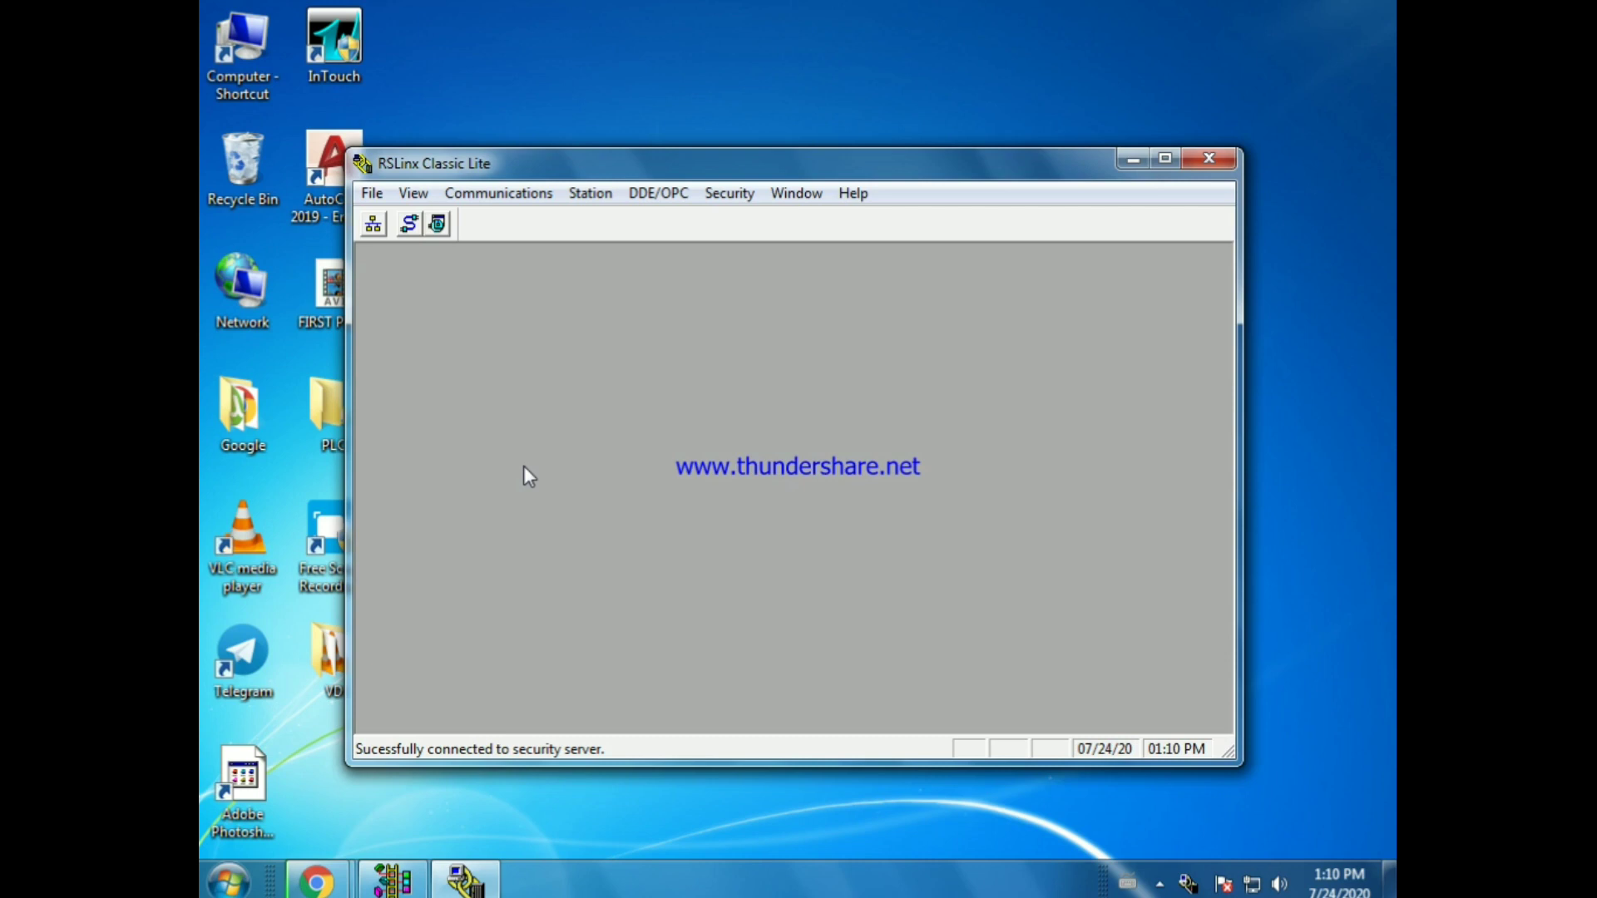
left_click(516, 195)
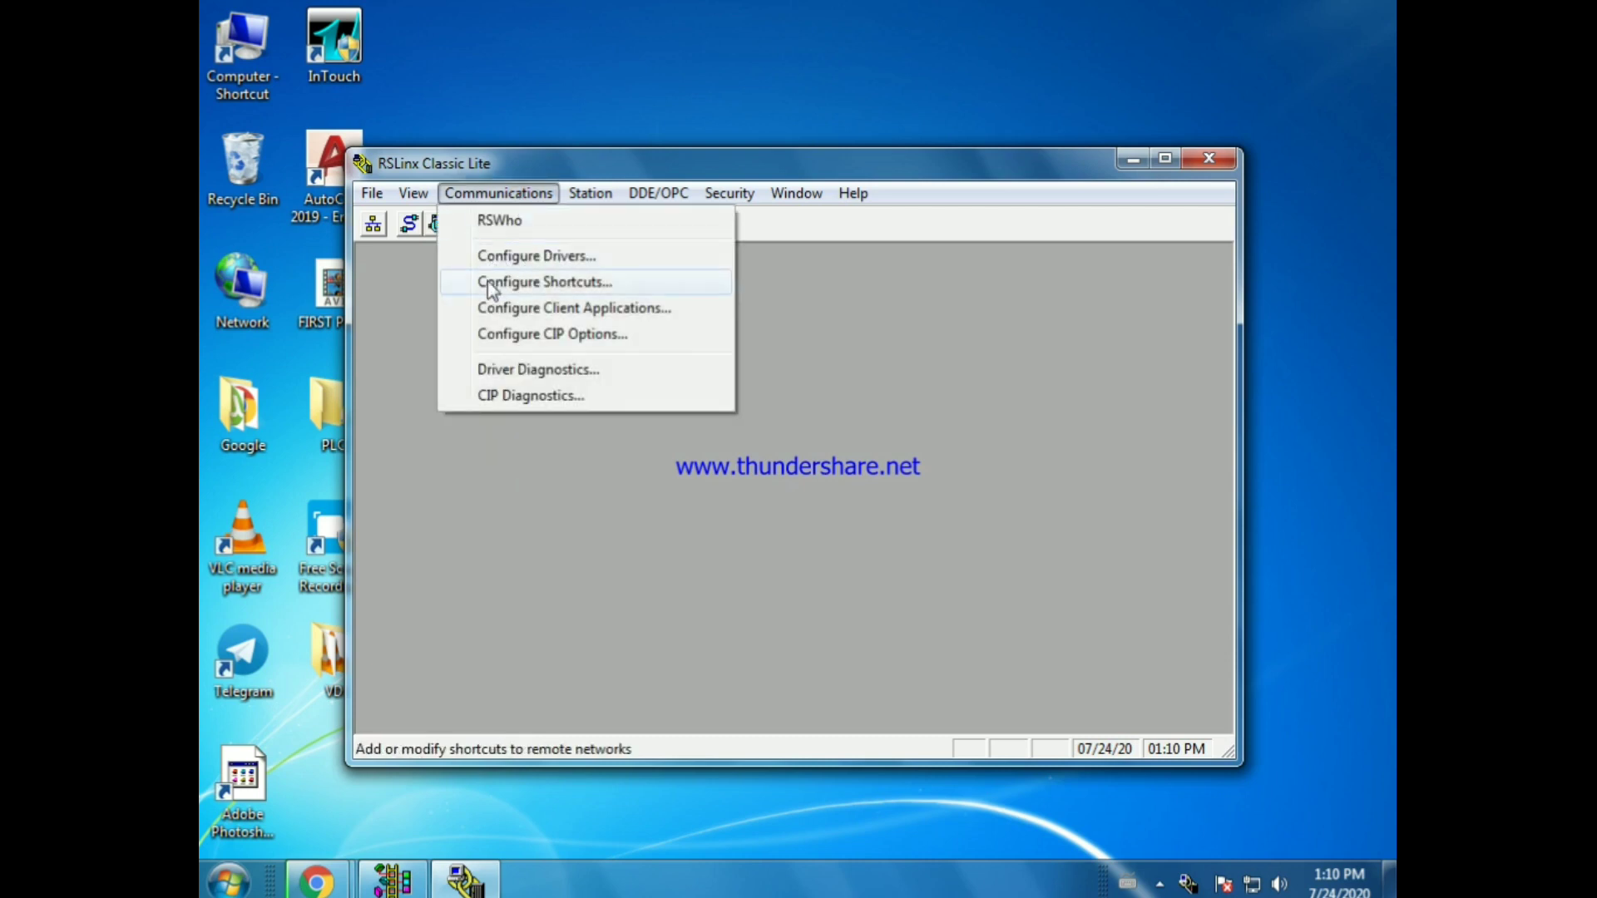
left_click(385, 265)
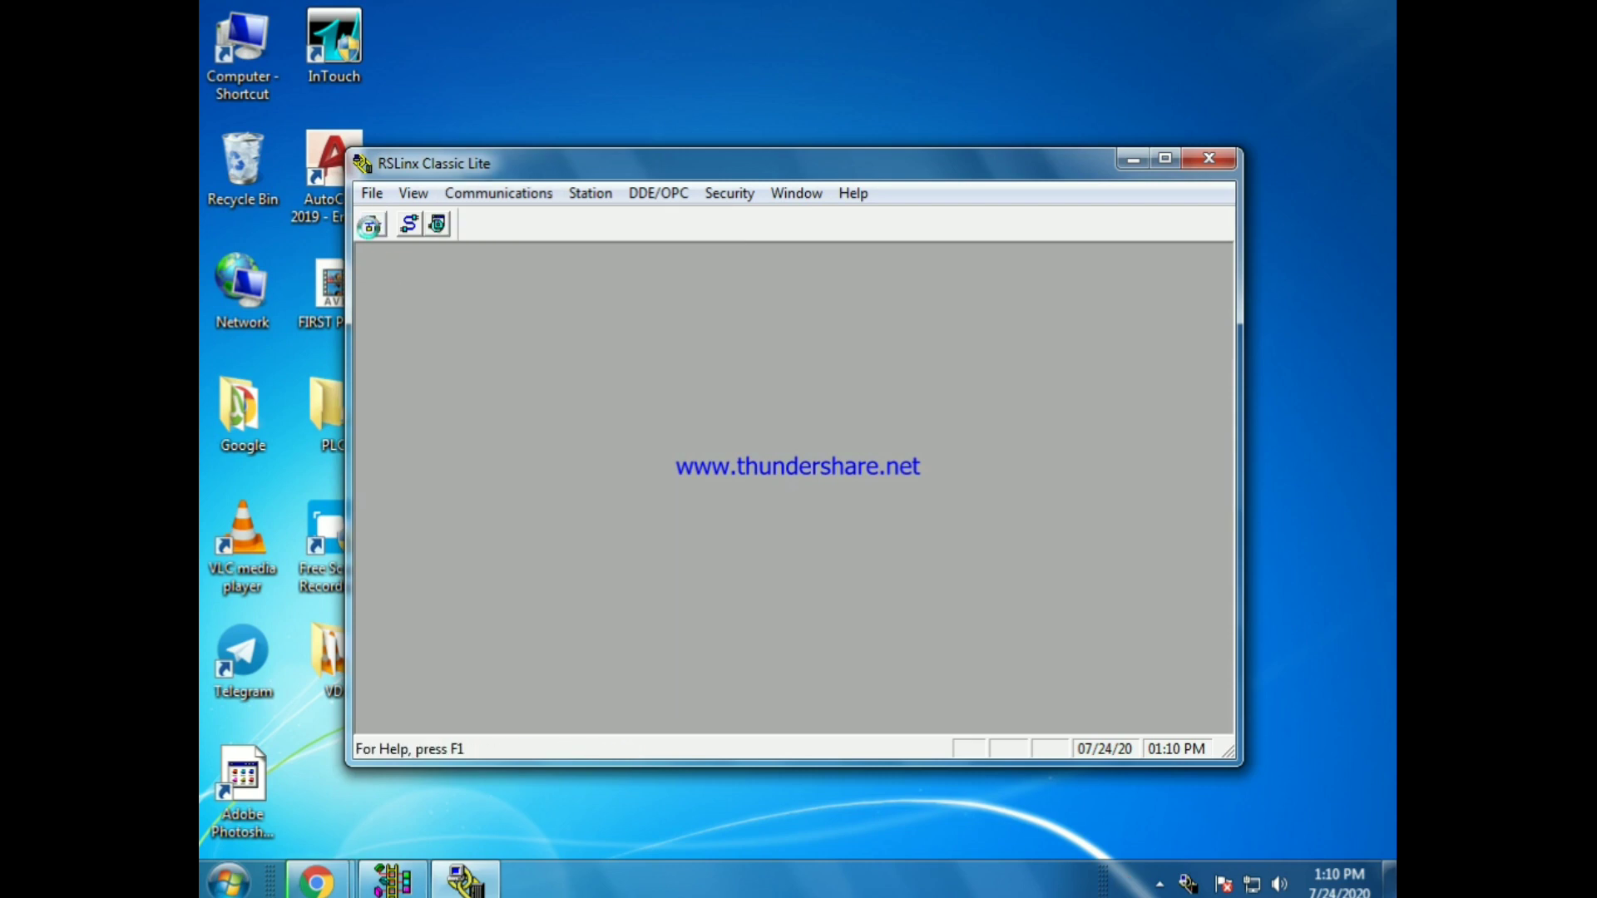
left_click(371, 225)
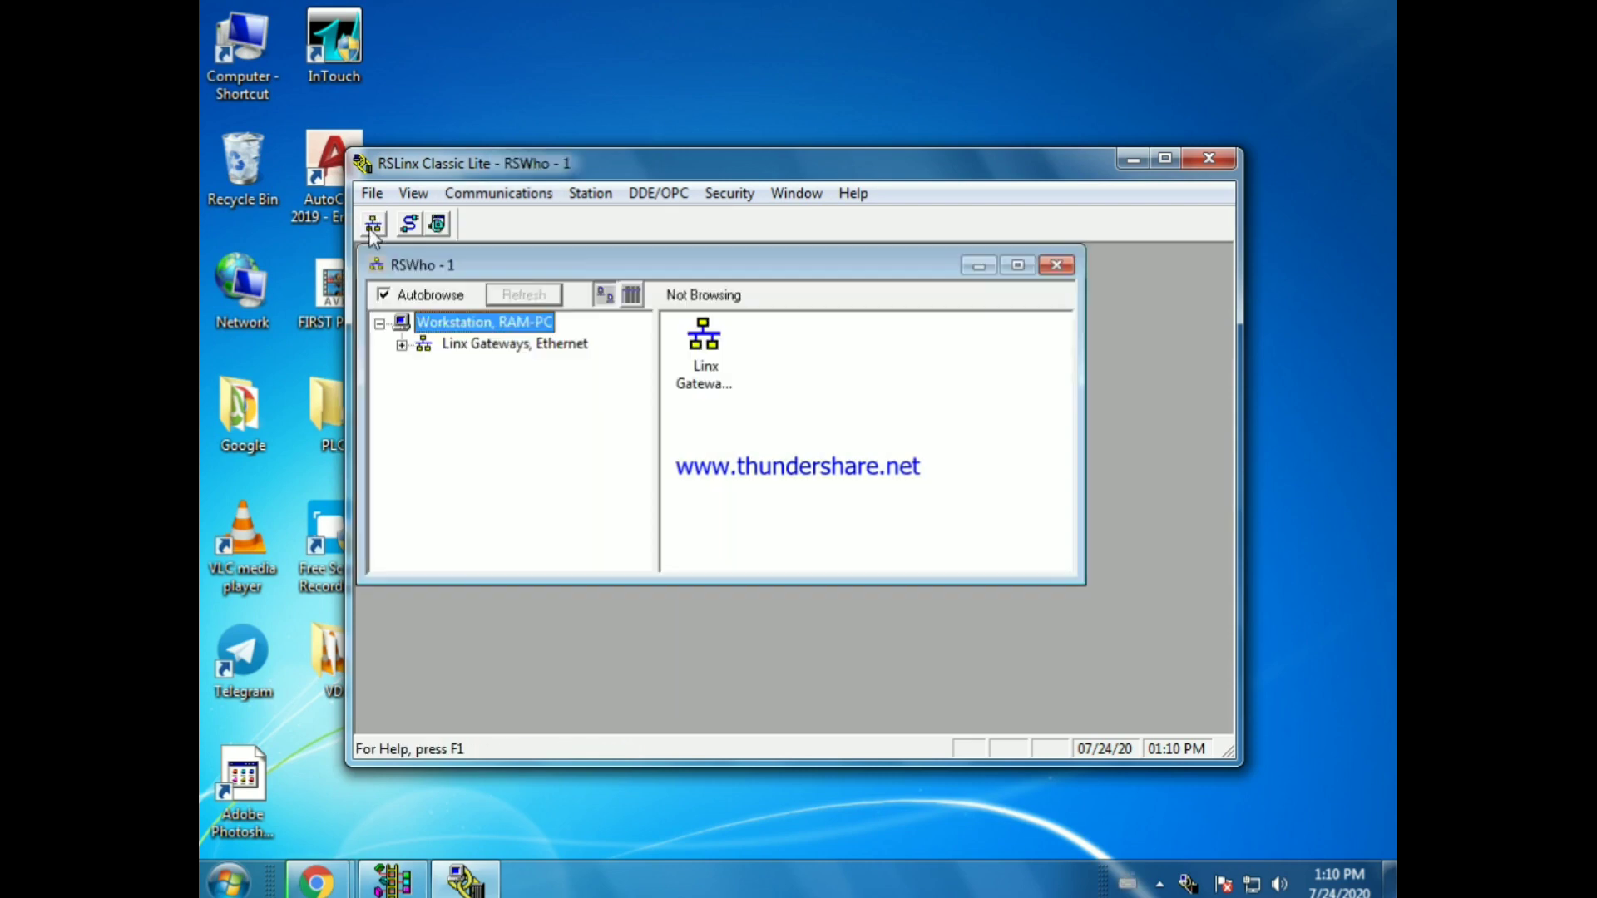
left_click(501, 346)
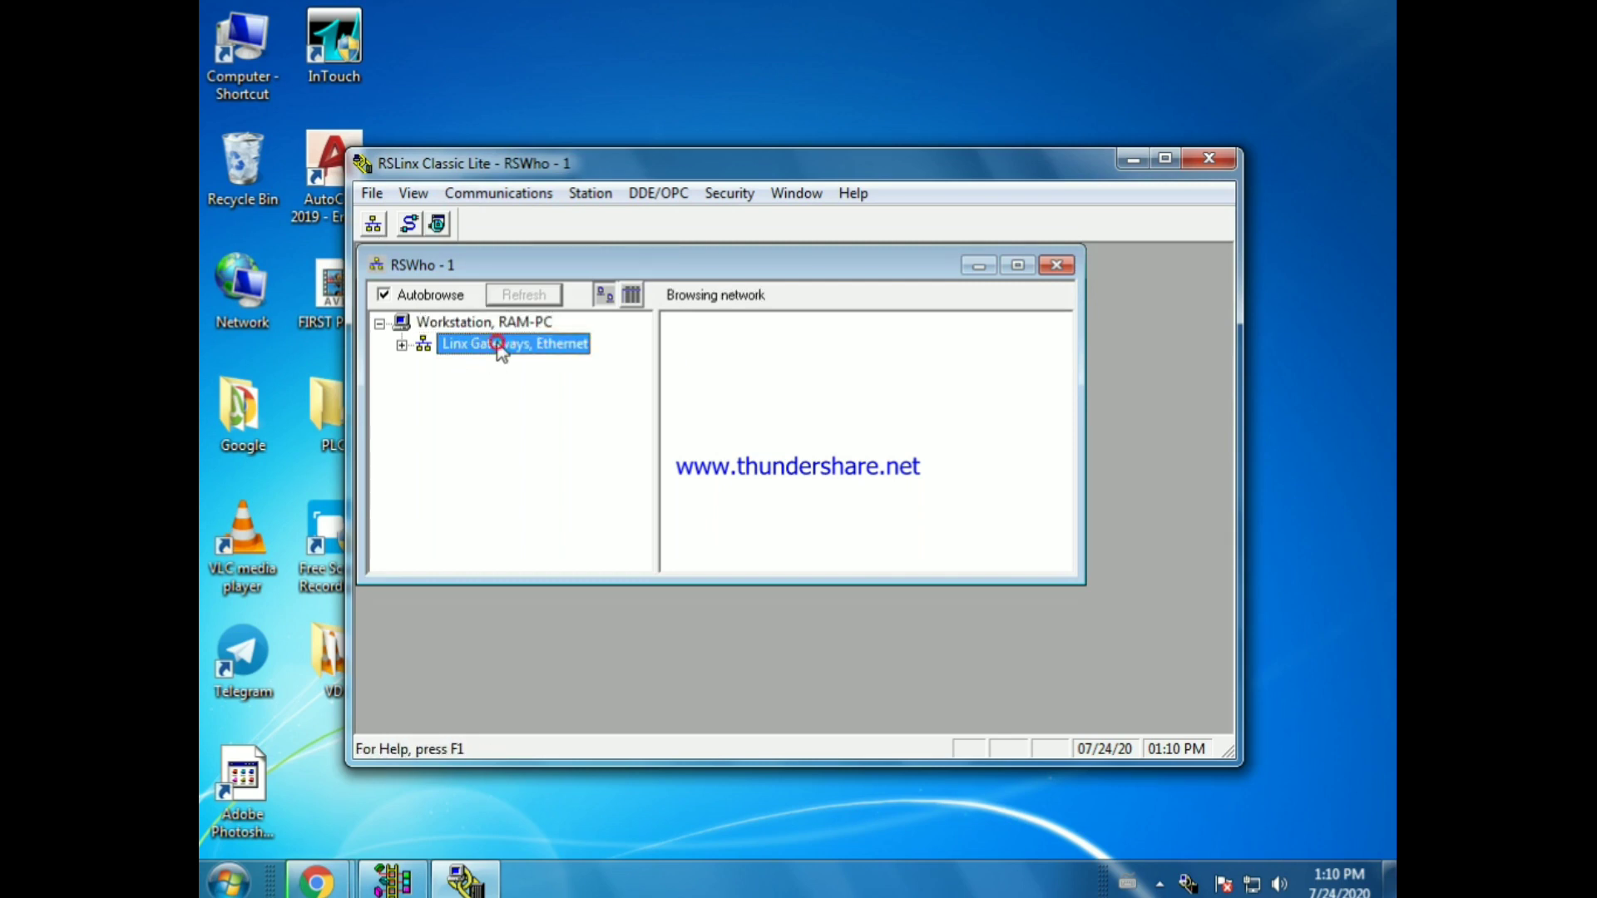
Step: Add an SLC 500 (DH485) Emulator driver in the driver configuration, keeping the default driver name and station number 00
left_click(519, 197)
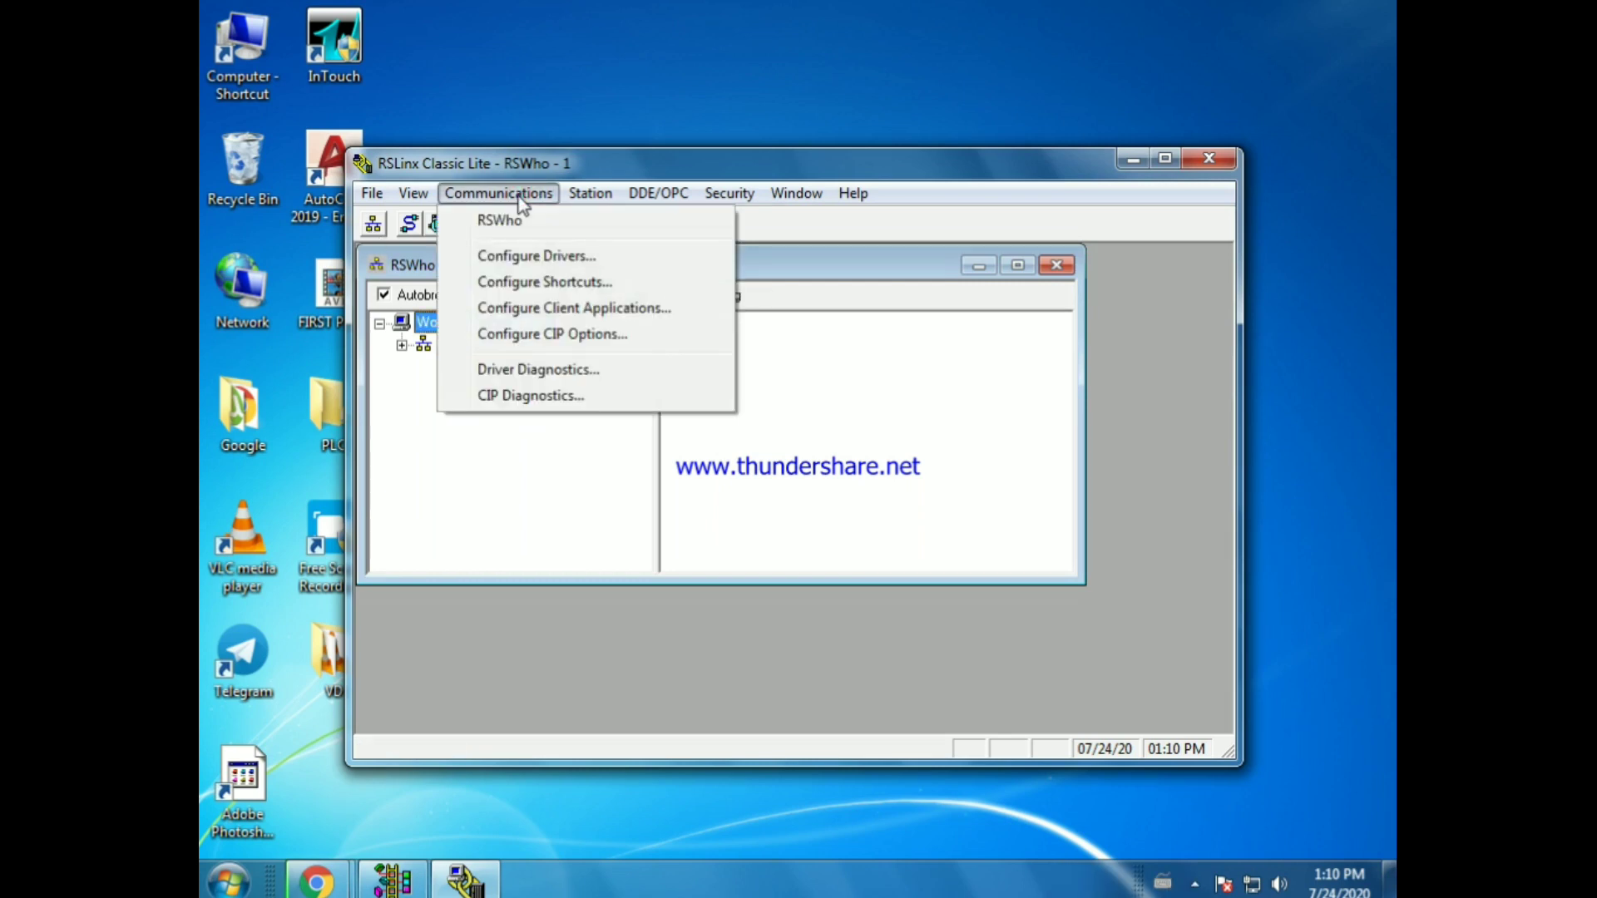
left_click(542, 258)
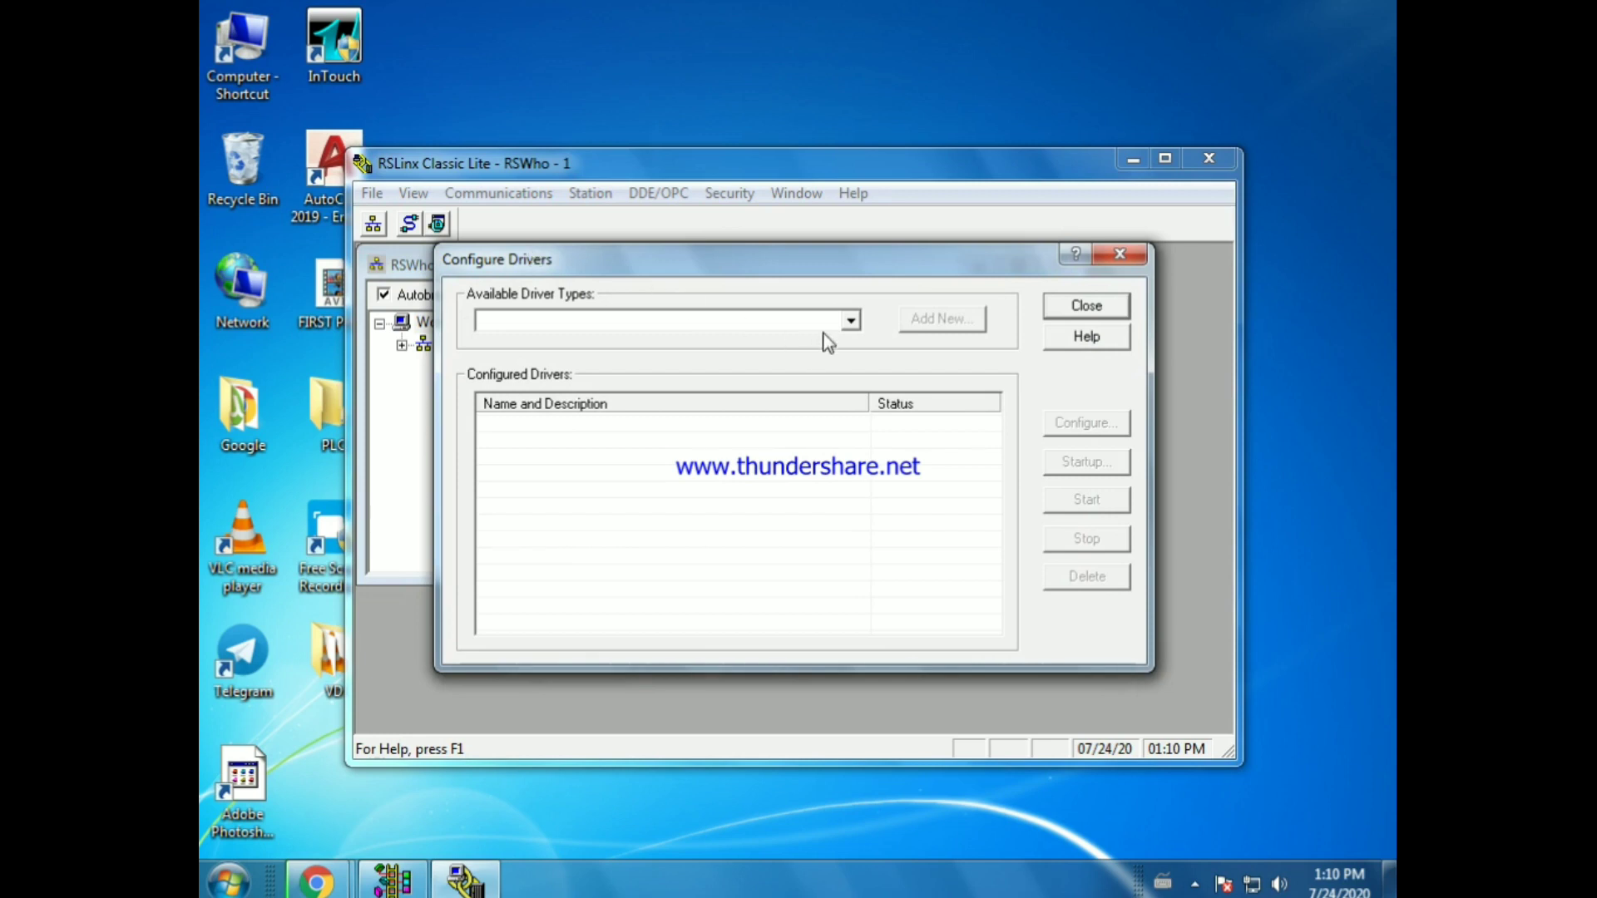
left_click(853, 325)
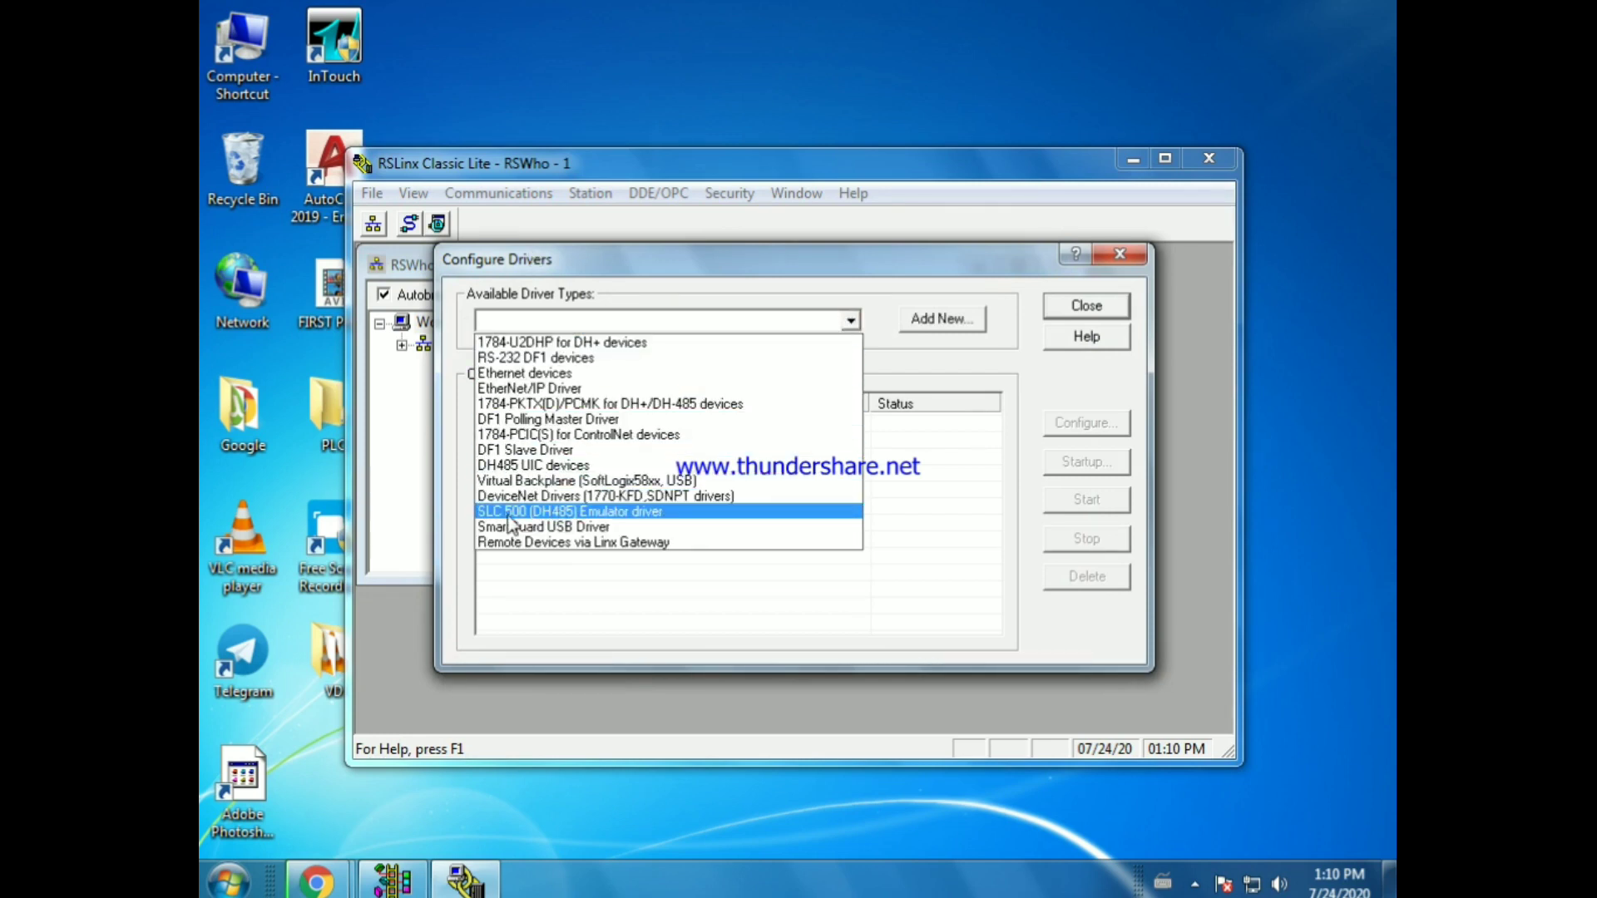
left_click(569, 518)
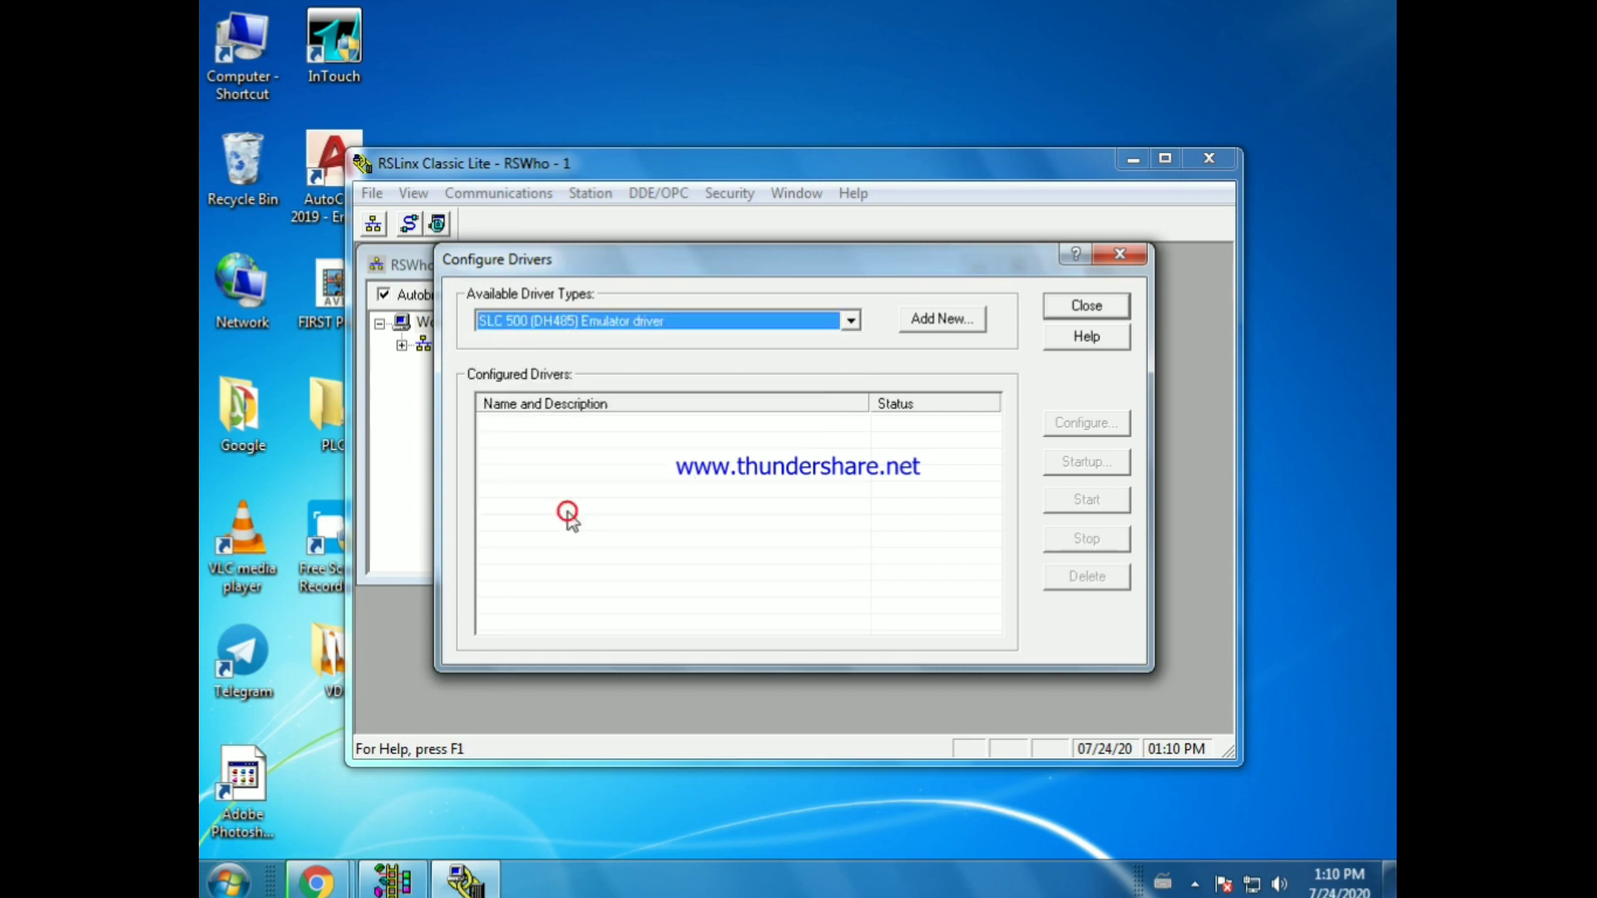
left_click(942, 318)
left_click(922, 440)
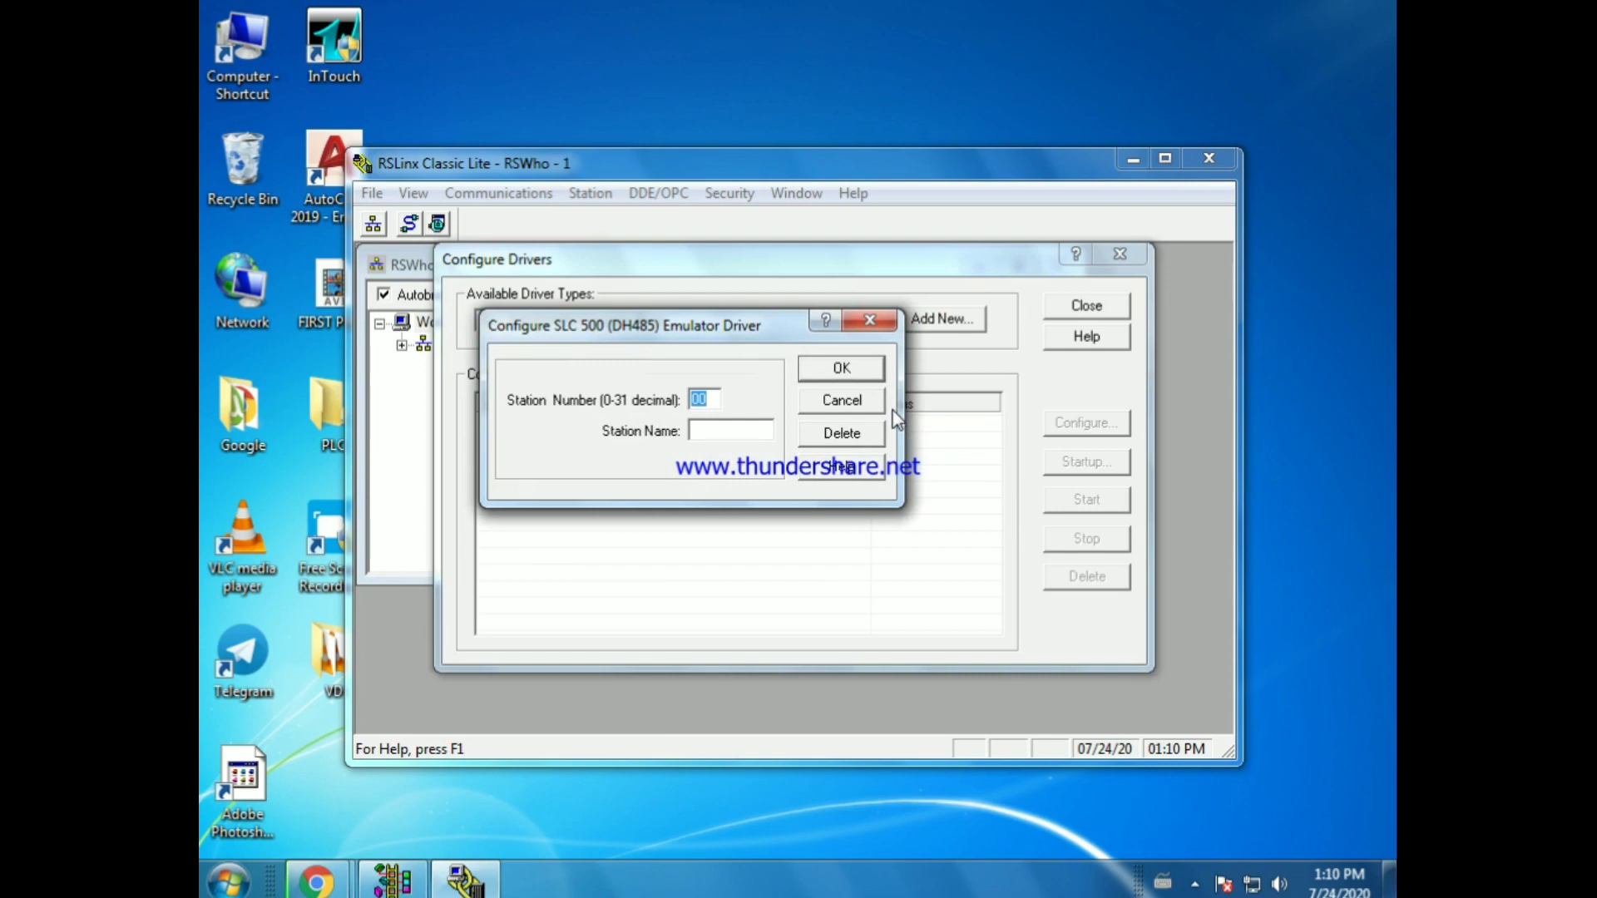
left_click(841, 369)
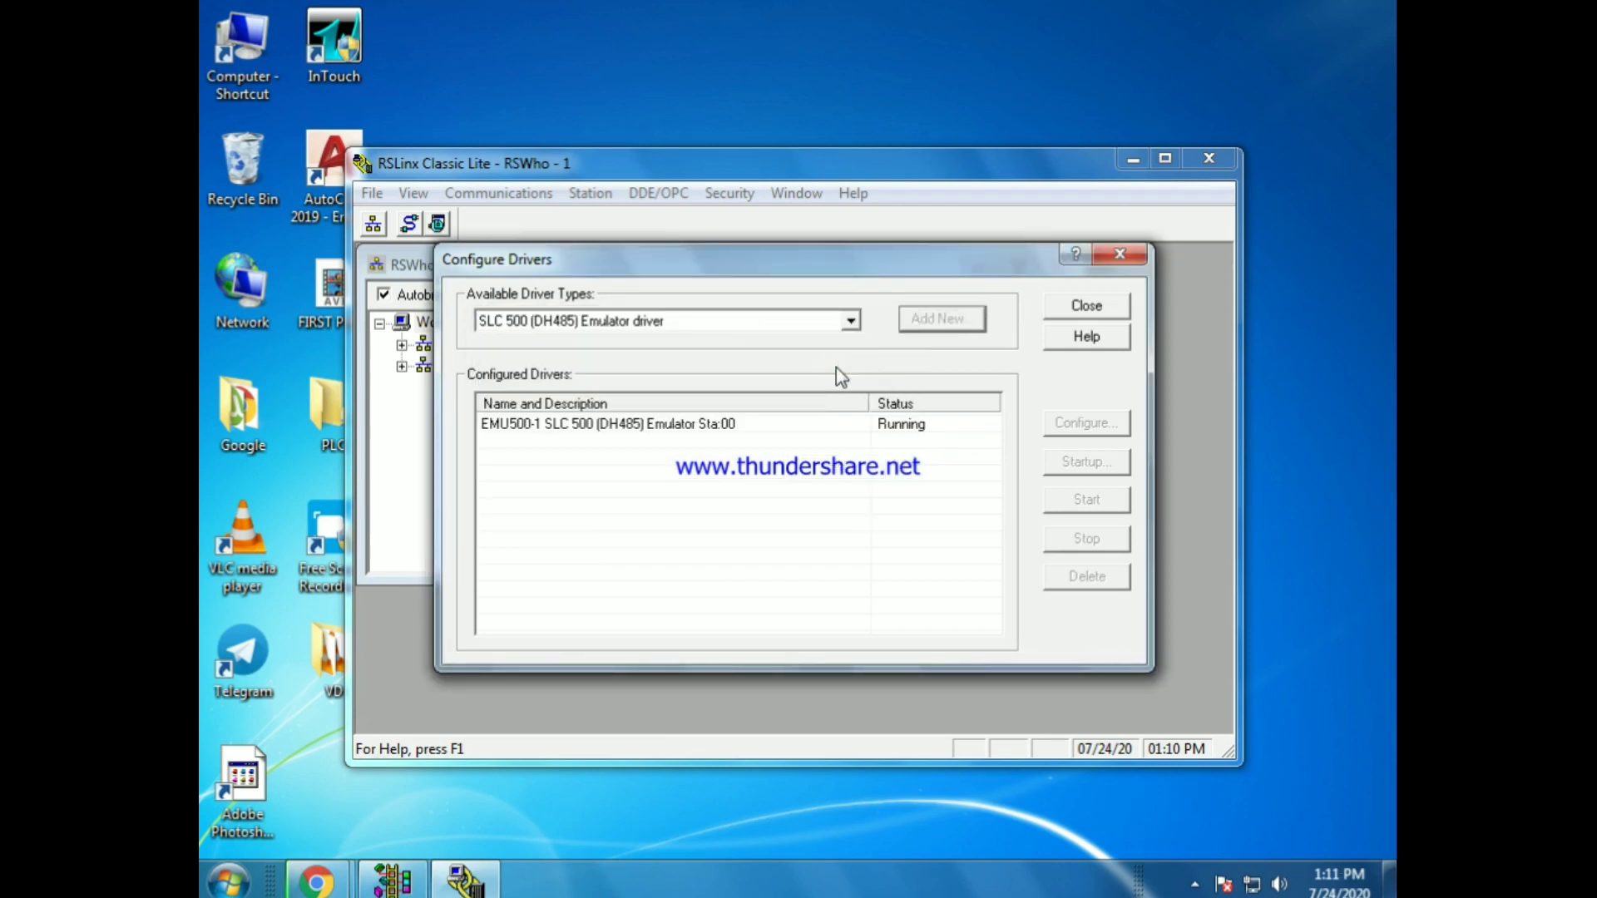
Step: Add an EtherNet/IP driver that browses the local subnet through Windows Default, and close the driver configuration
left_click(851, 324)
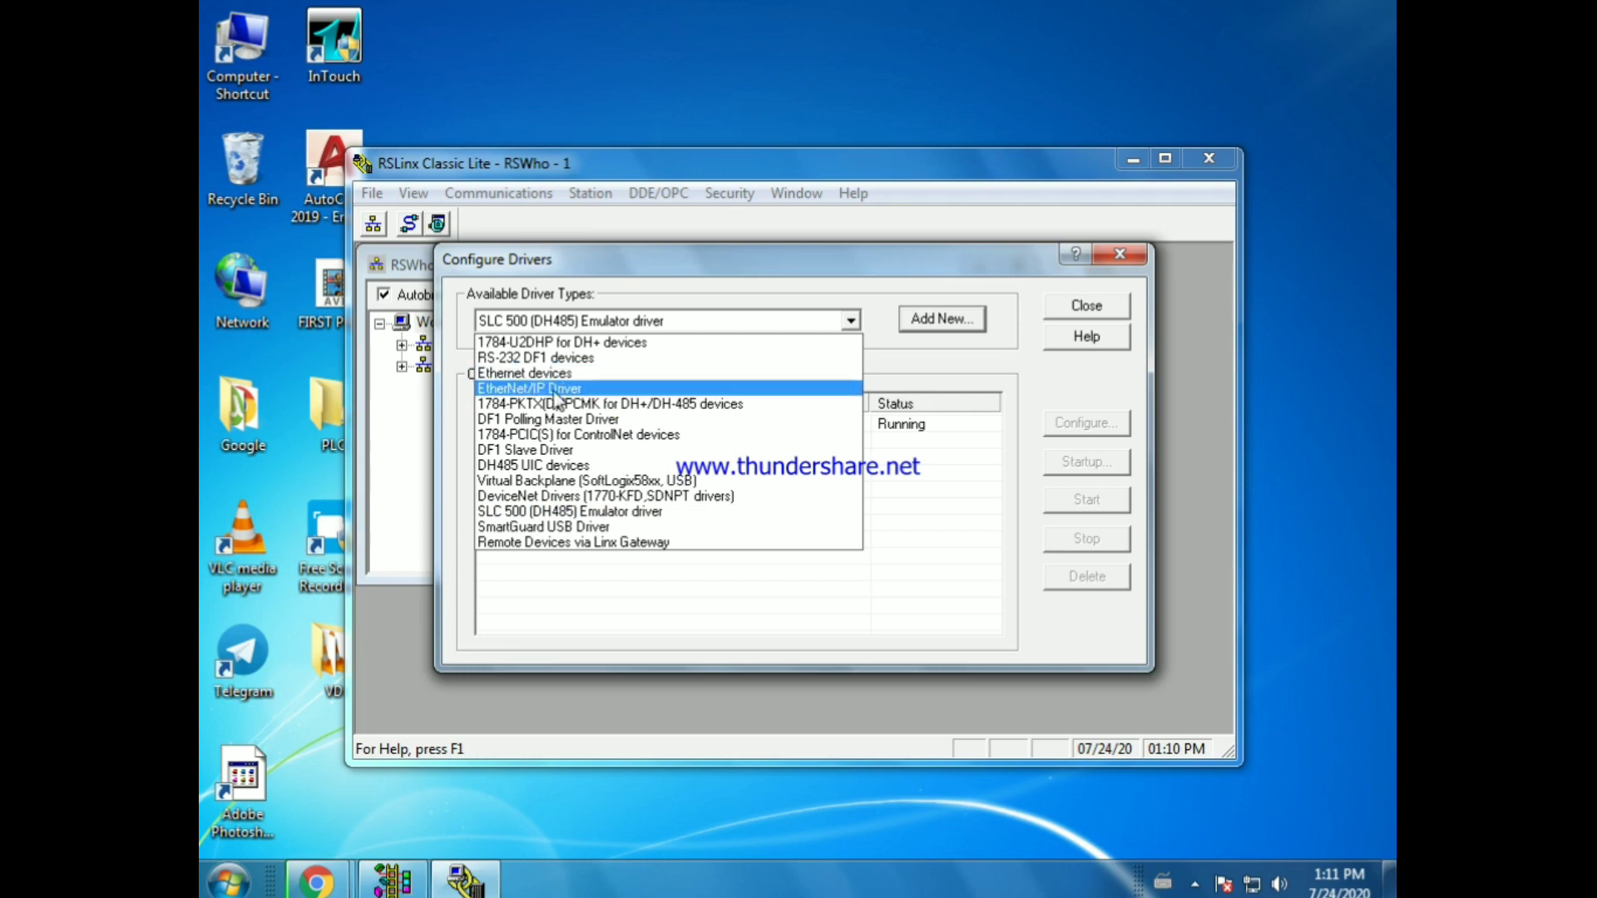
left_click(518, 389)
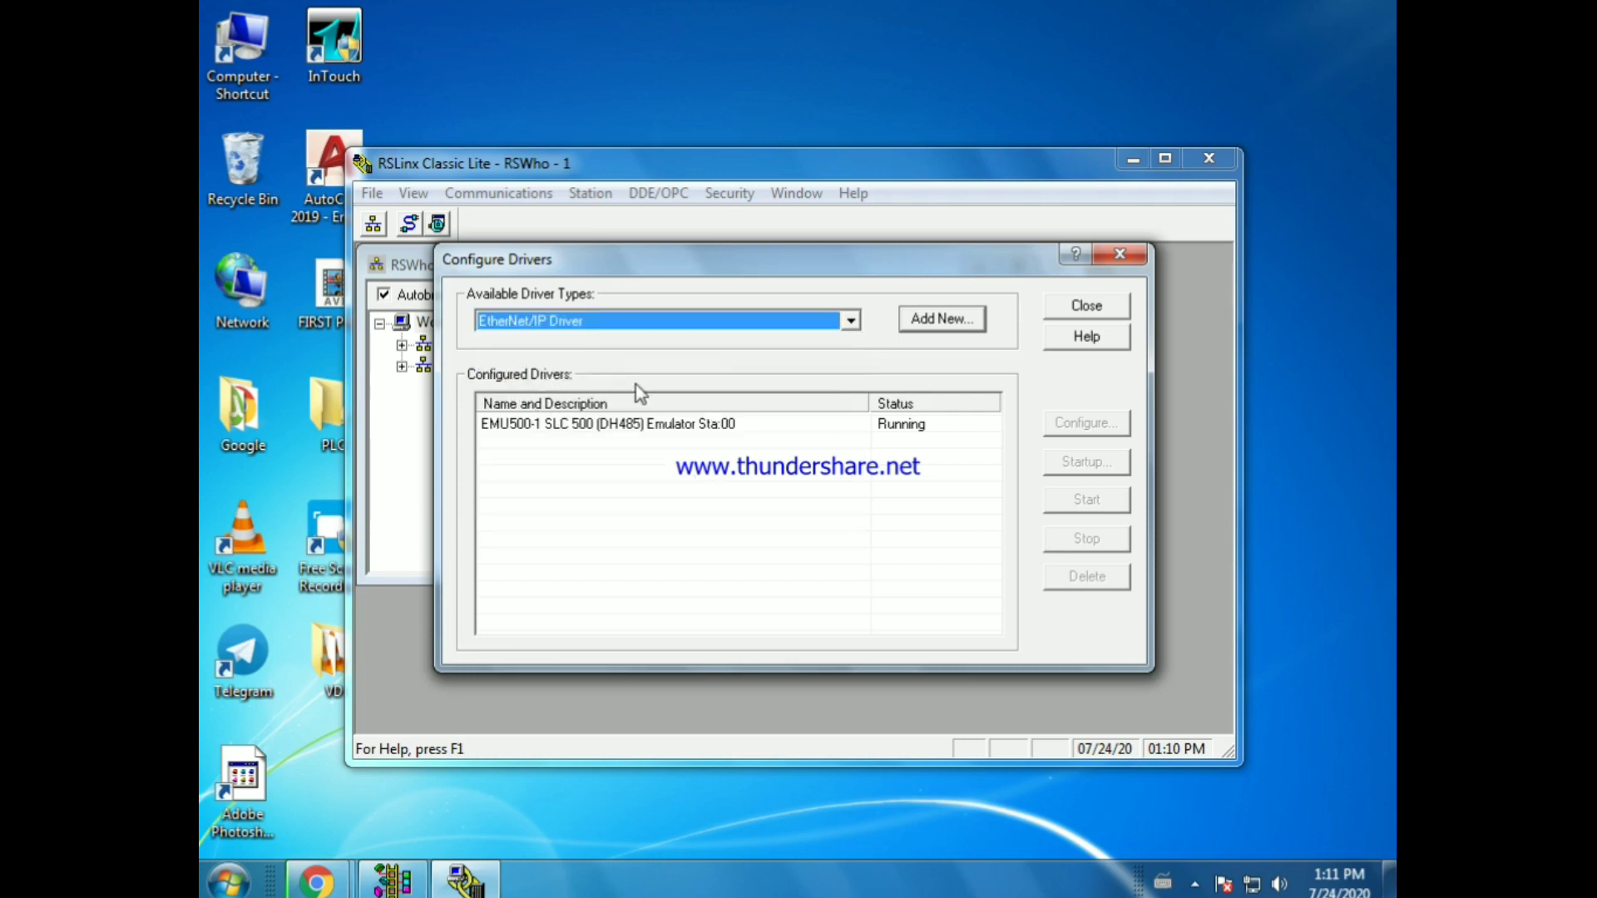
left_click(935, 321)
left_click(920, 439)
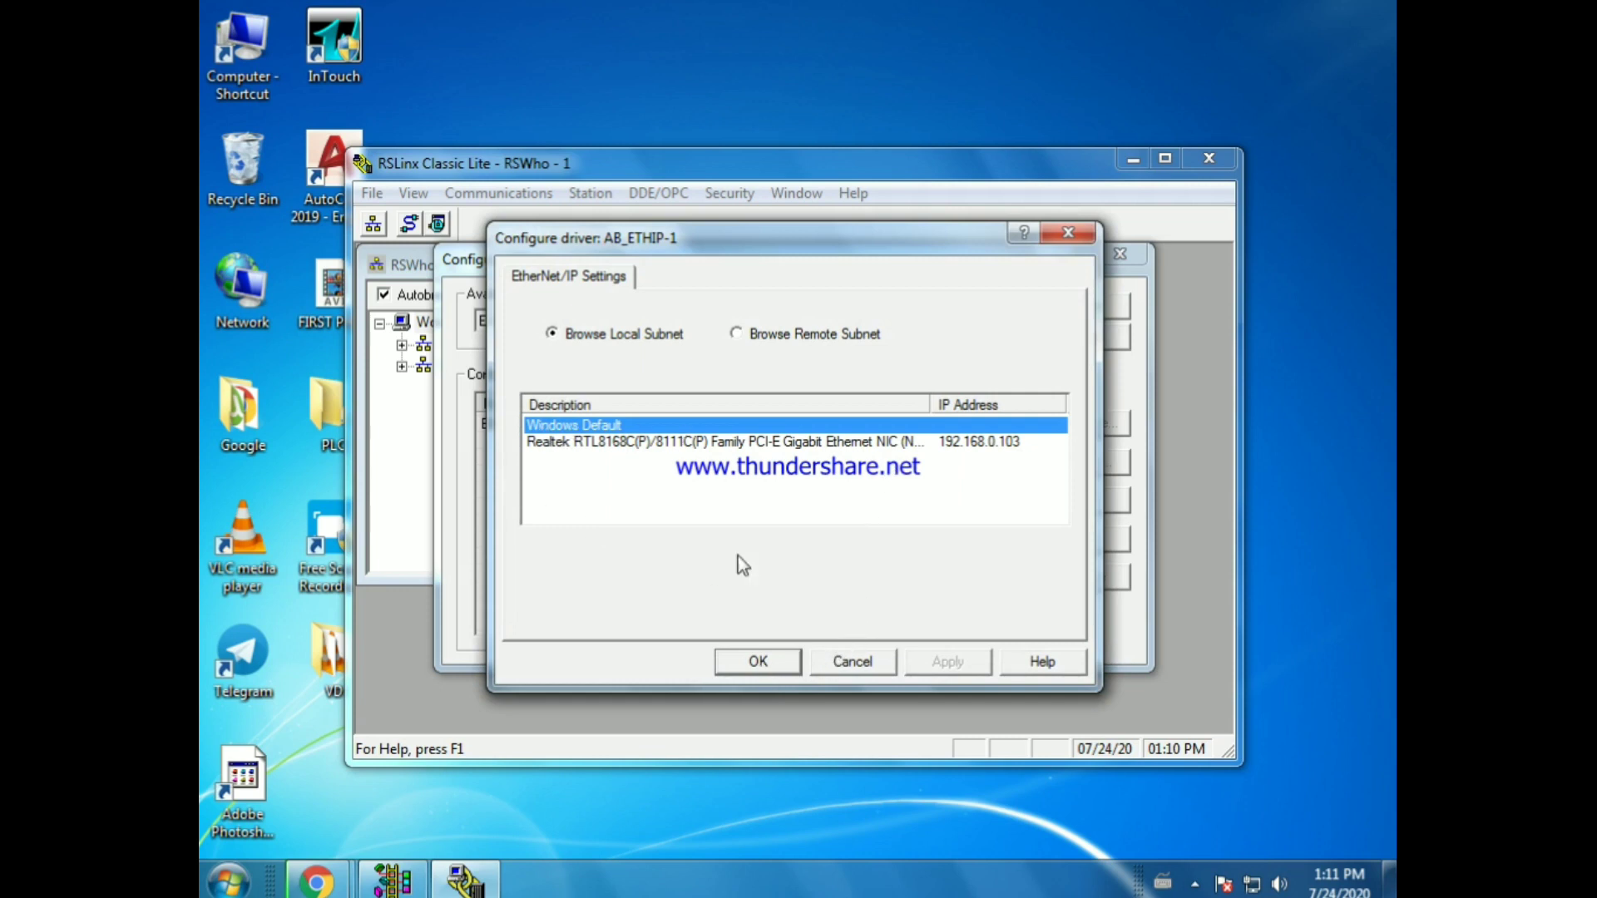
left_click(753, 657)
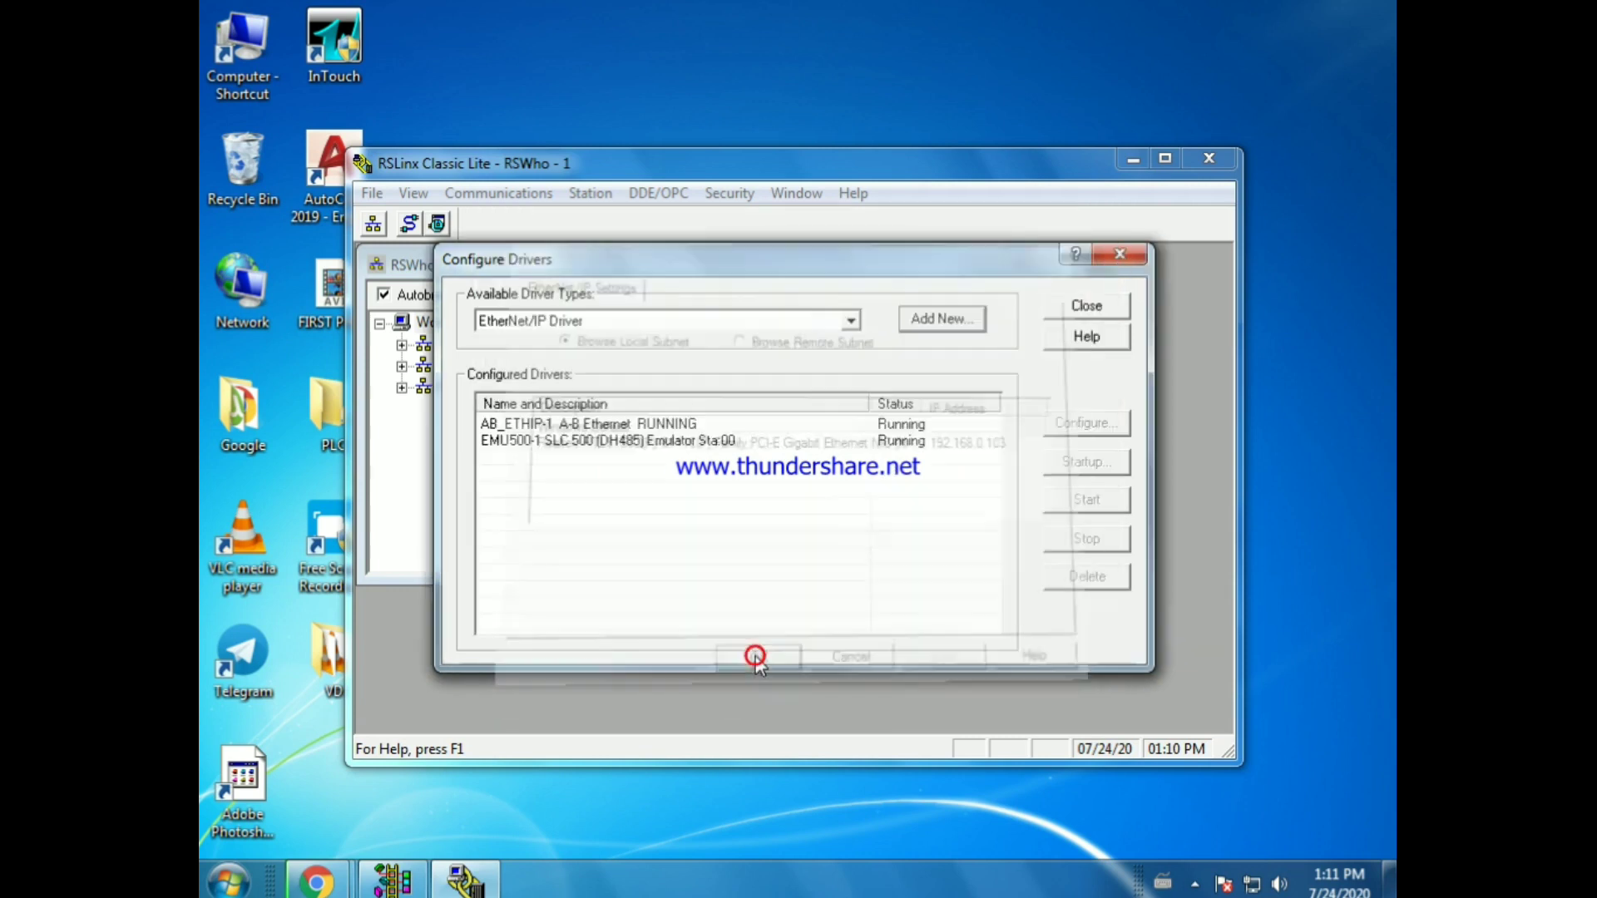
left_click(1096, 310)
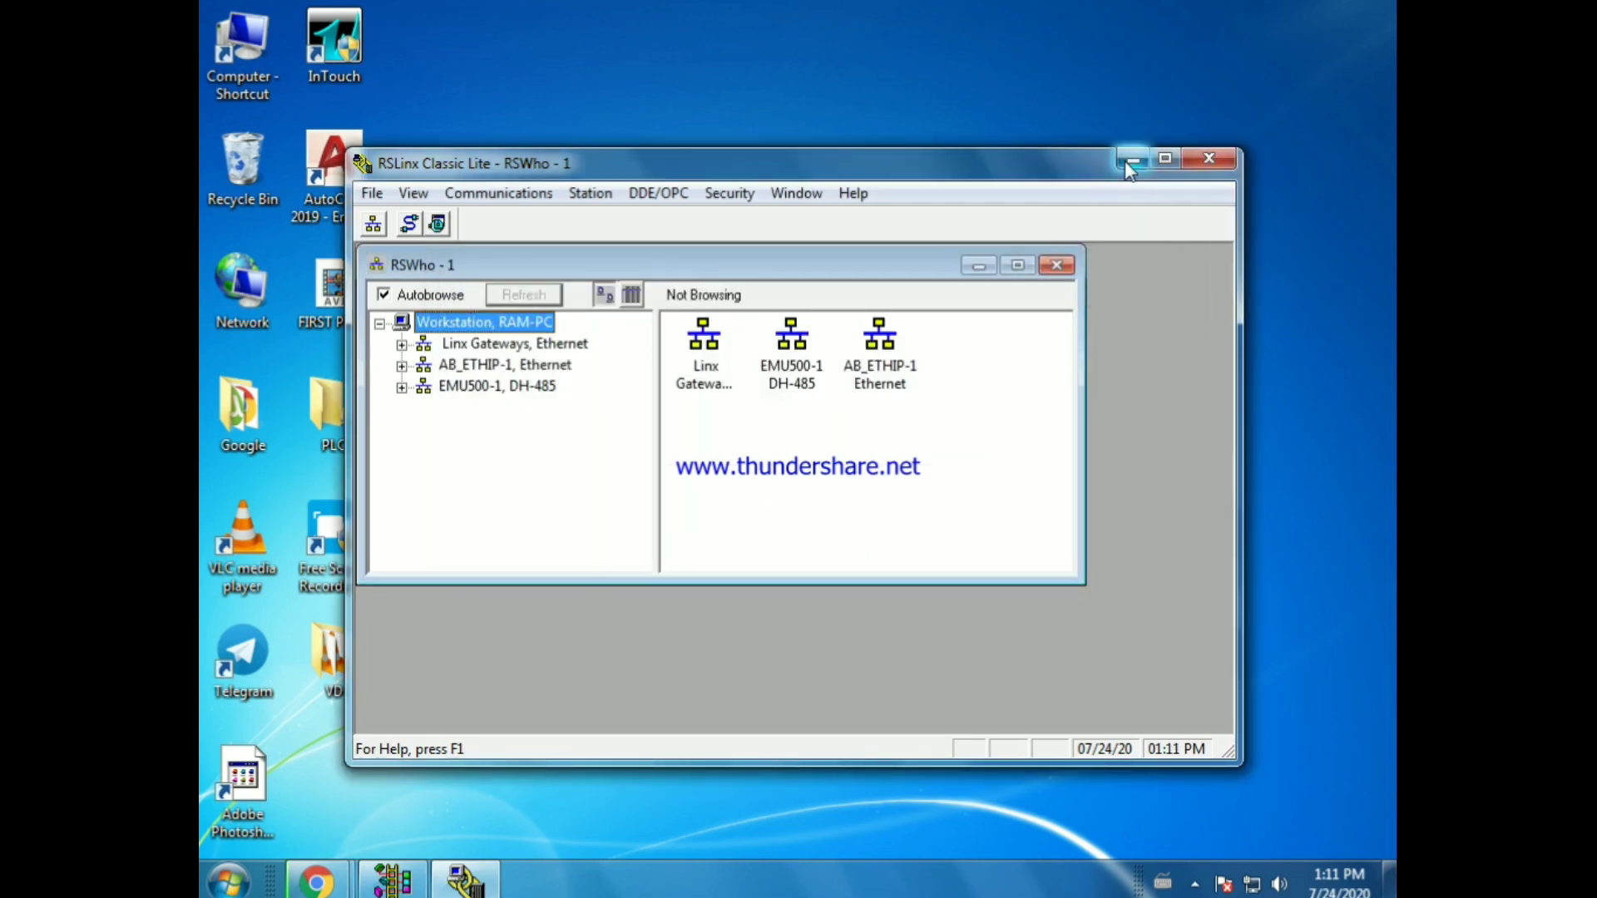
Step: Minimize RSLinx Classic, launch RSLogix Micro Starter Lite and create a new project for the Bul.1763 MicroLogix 1100 Series B
left_click(1132, 160)
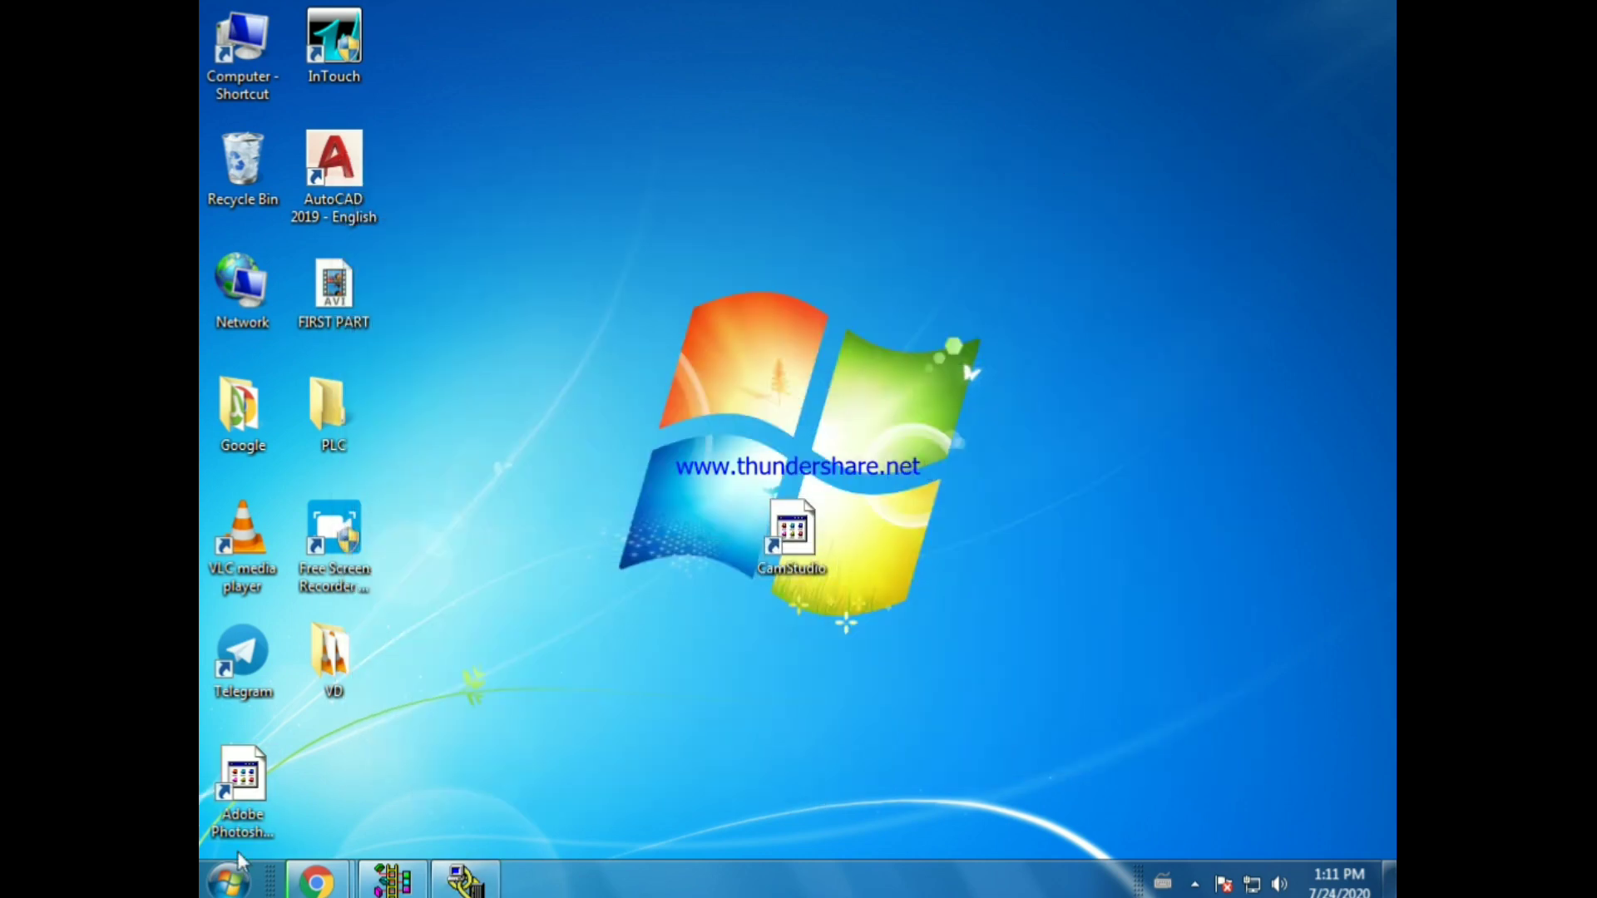
left_click(232, 879)
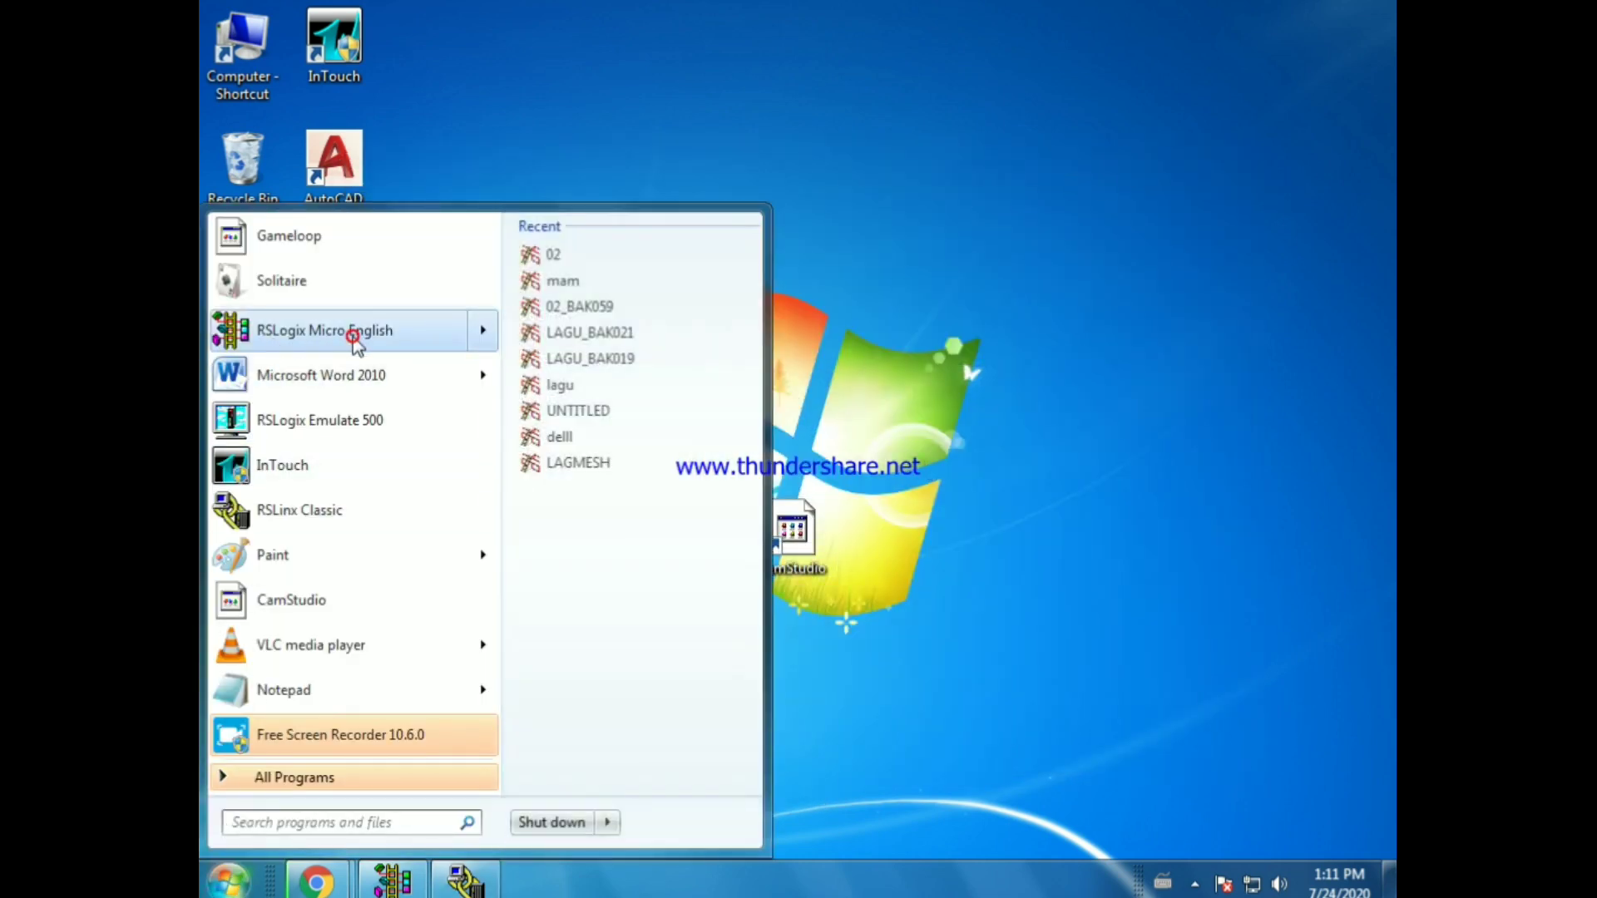
left_click(353, 337)
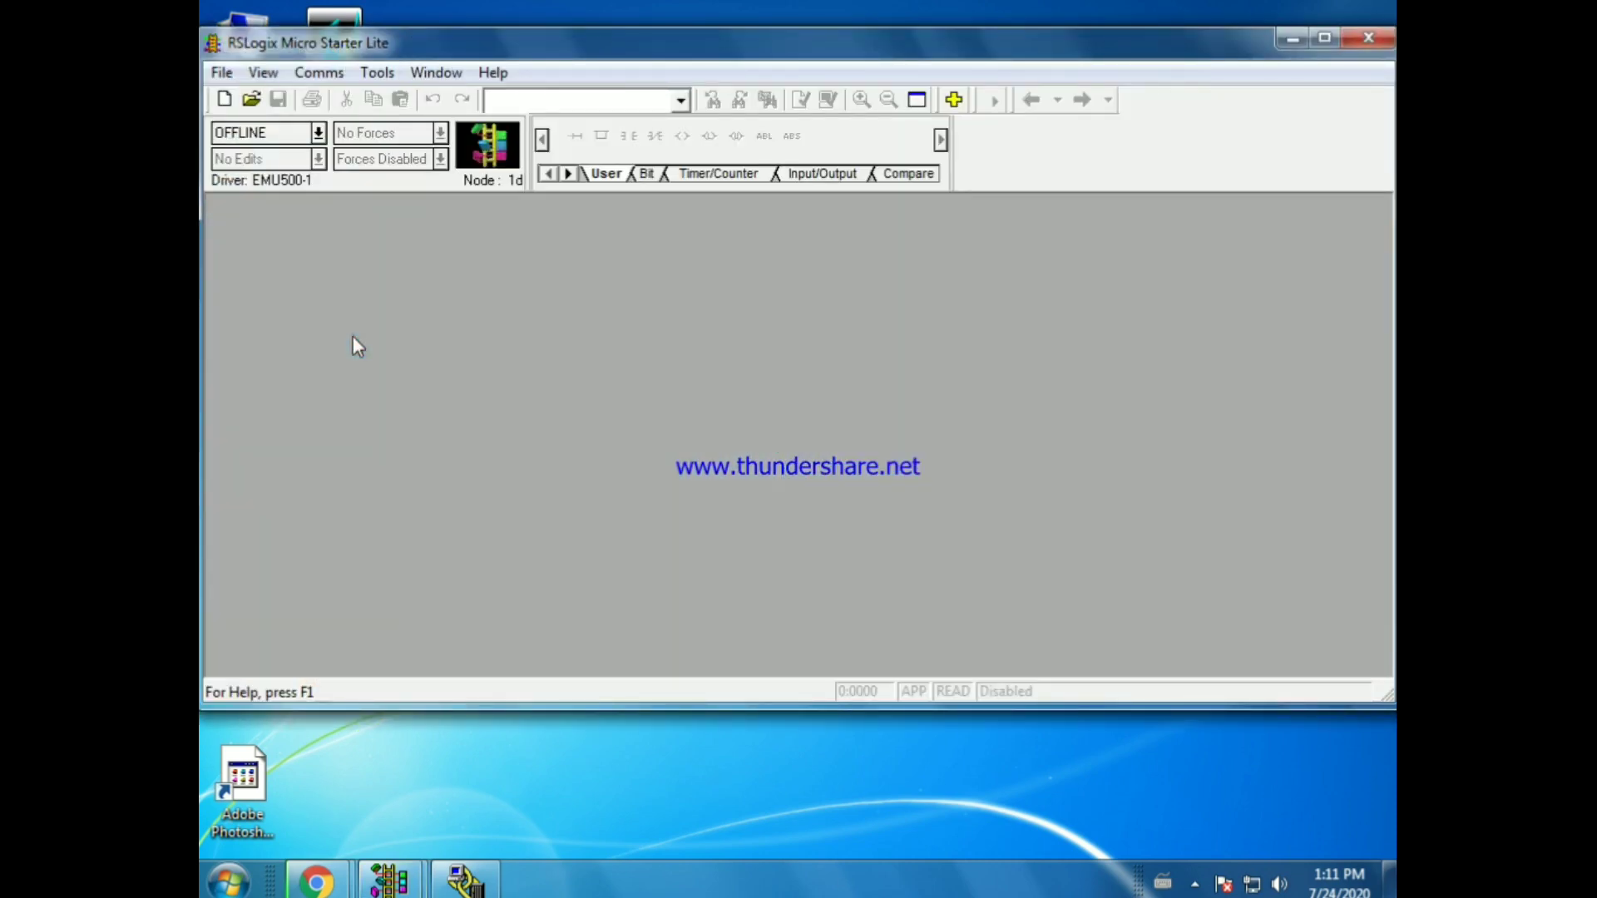
left_click(224, 101)
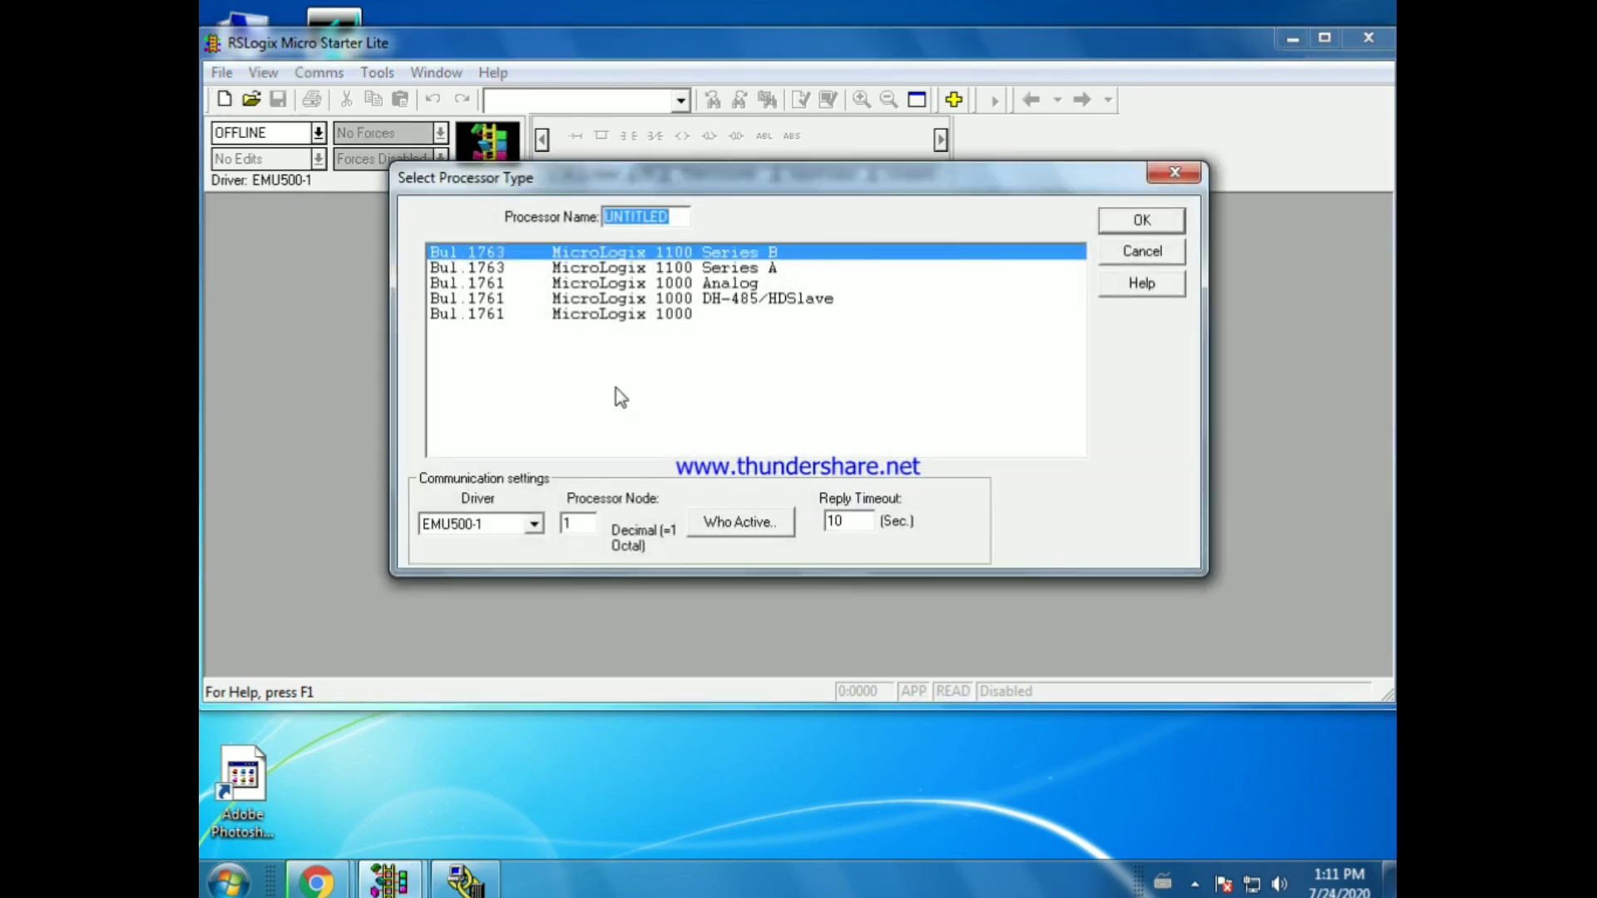
left_click(1142, 221)
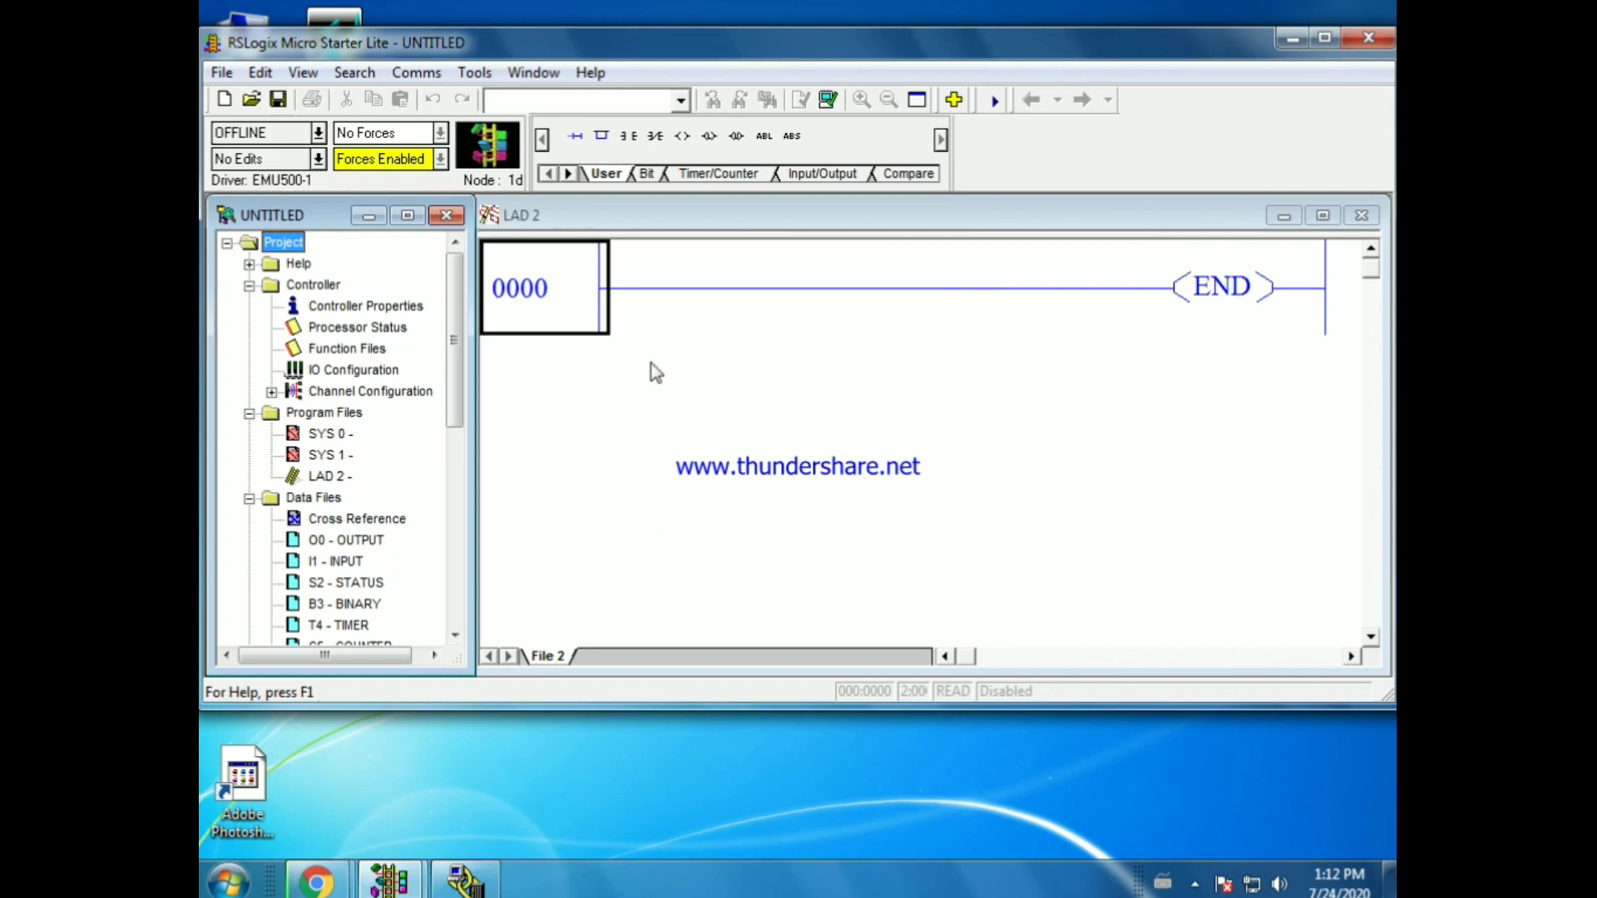
Step: Insert a new rung in LAD 2 and place an examine-if-on contact and an output coil on it
left_click(530, 293)
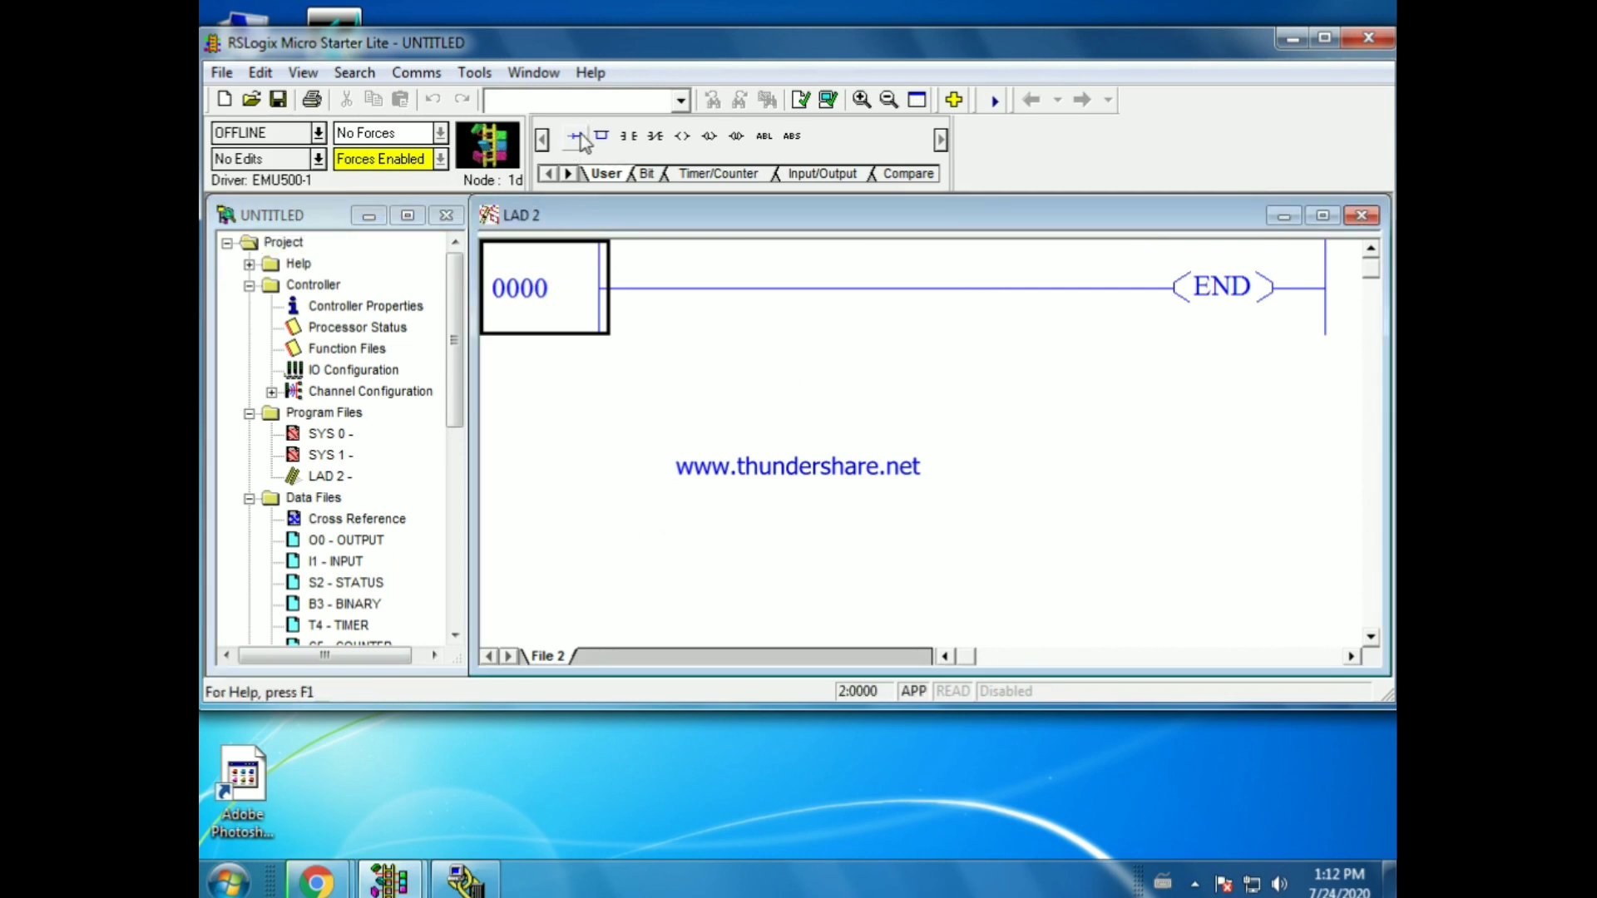
left_click(576, 136)
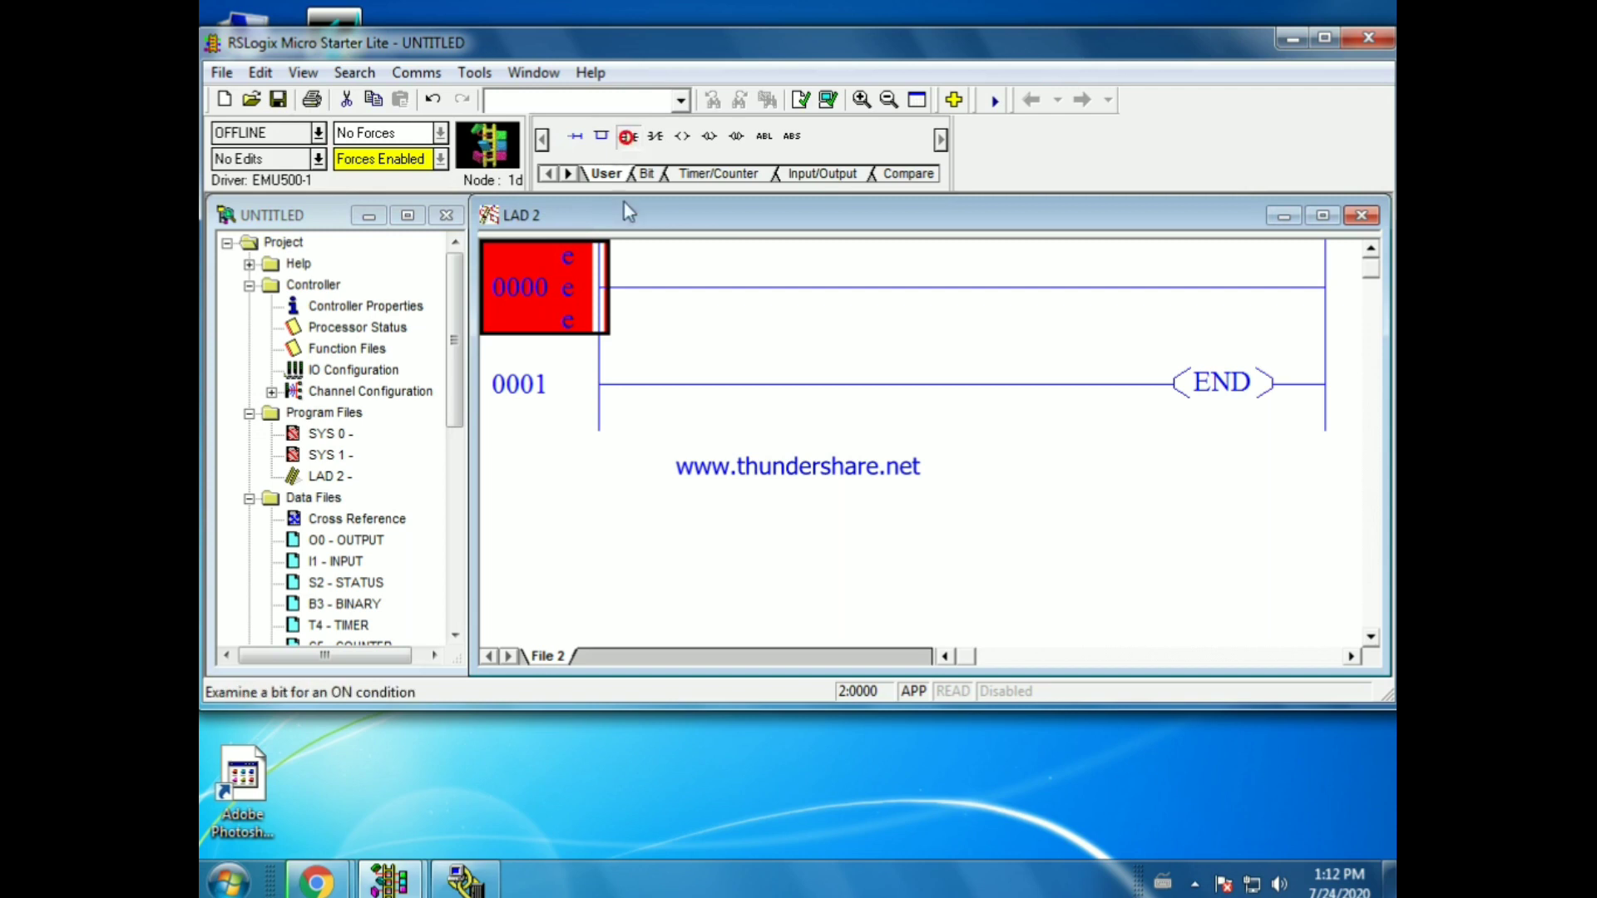
left_click_drag(628, 212, 625, 310)
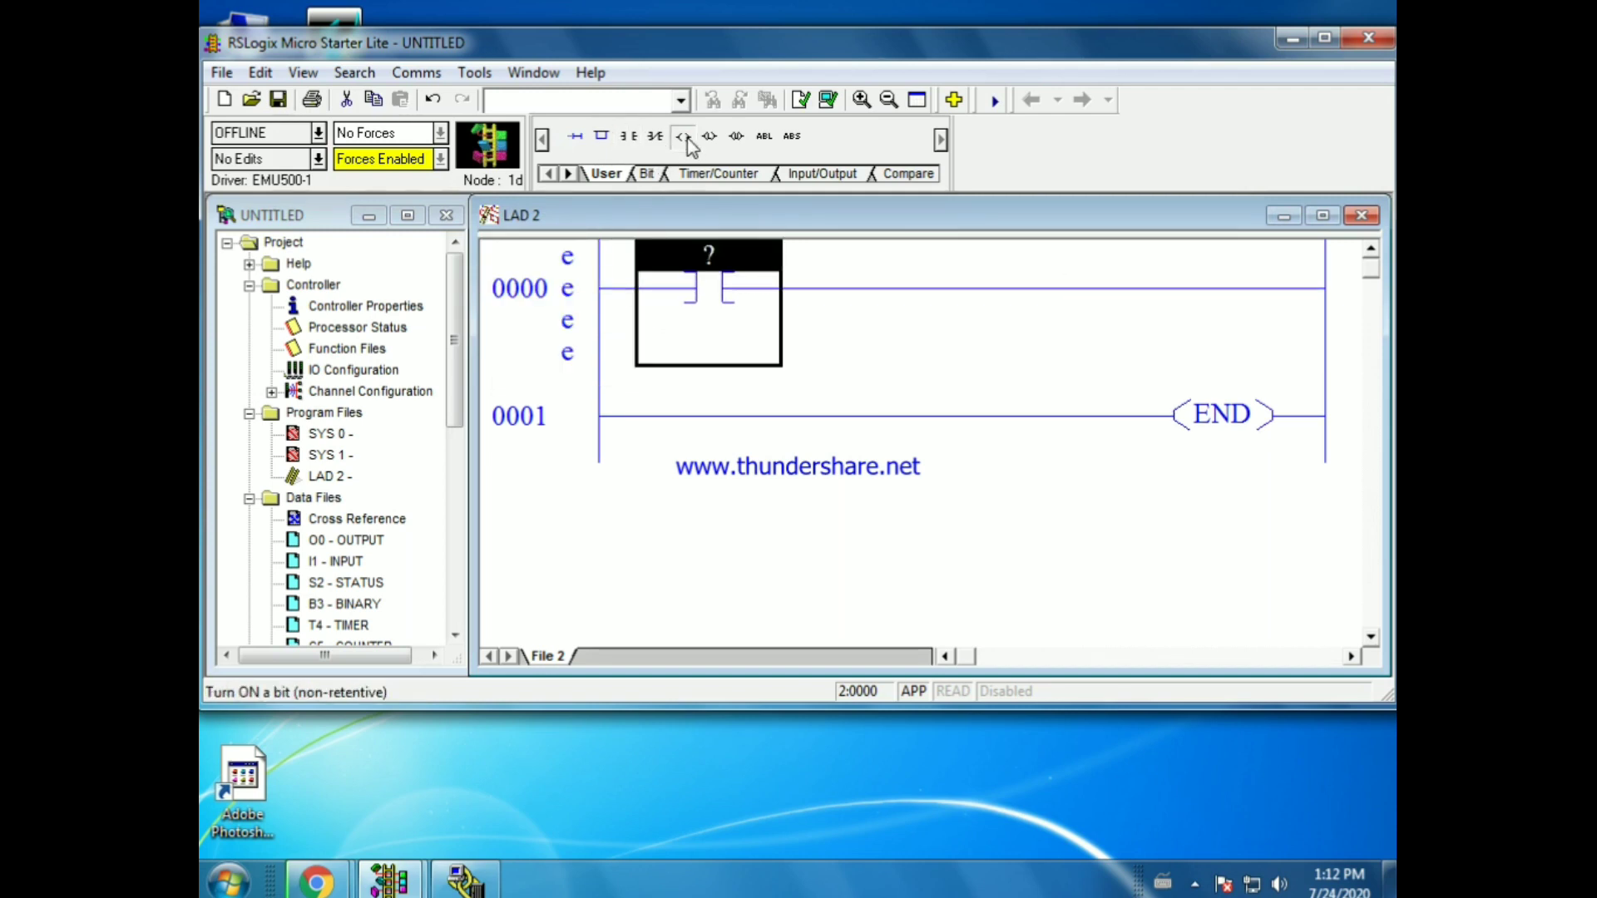
left_click_drag(687, 139, 1091, 311)
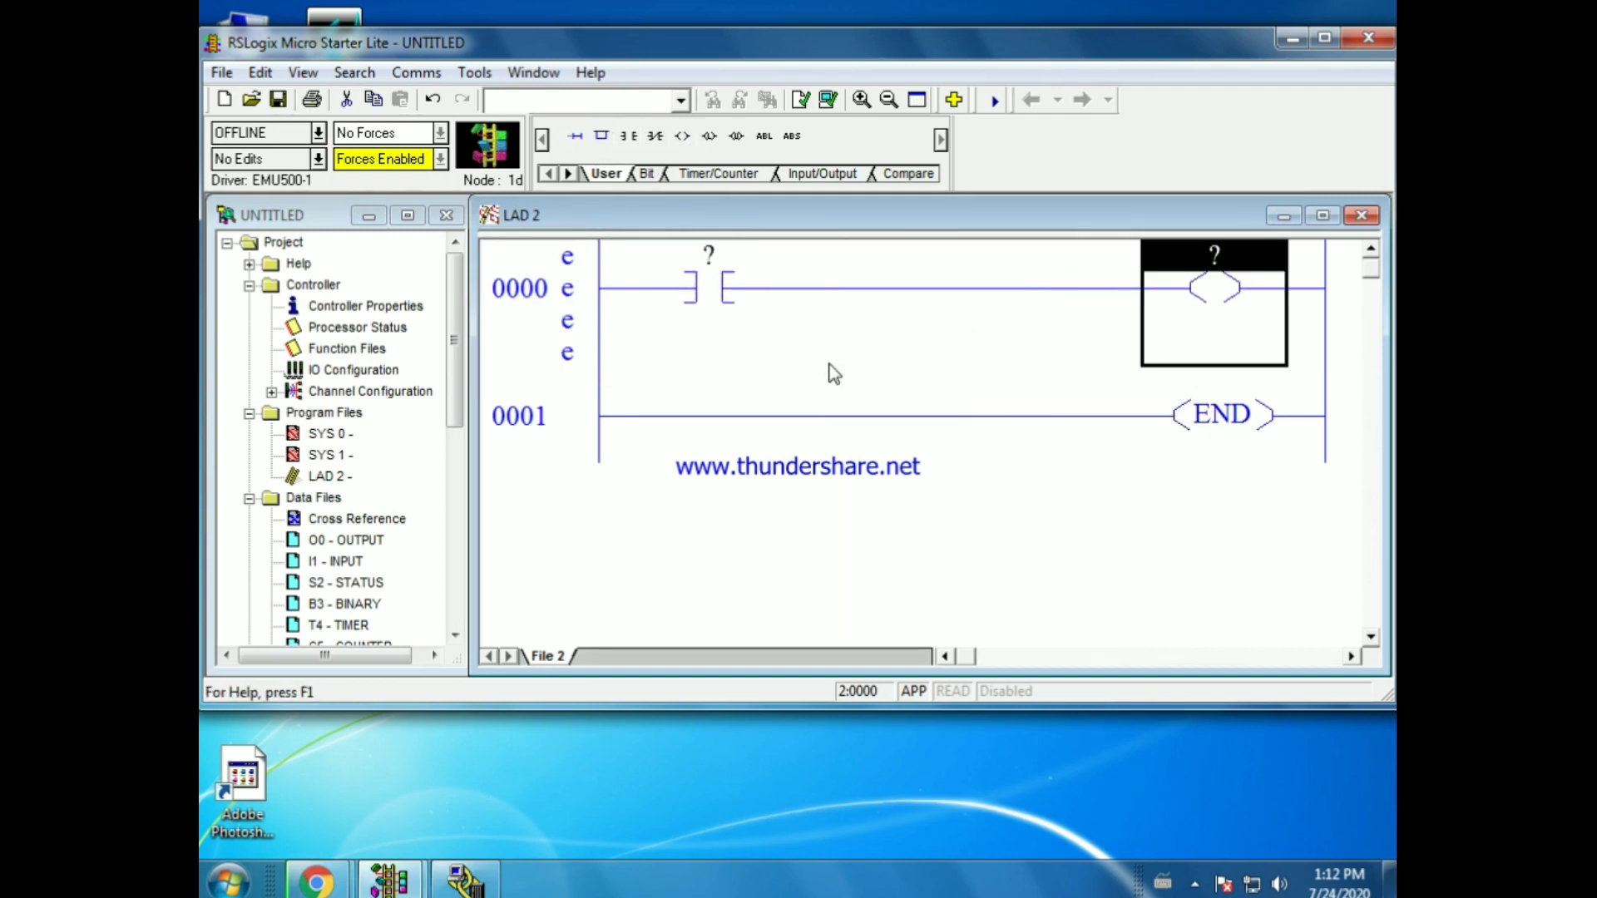
Step: Assign input bit I:0/0 from the I1 - INPUT data file to the contact on rung 0000, and close the data file
scroll(408, 468, "down", 3)
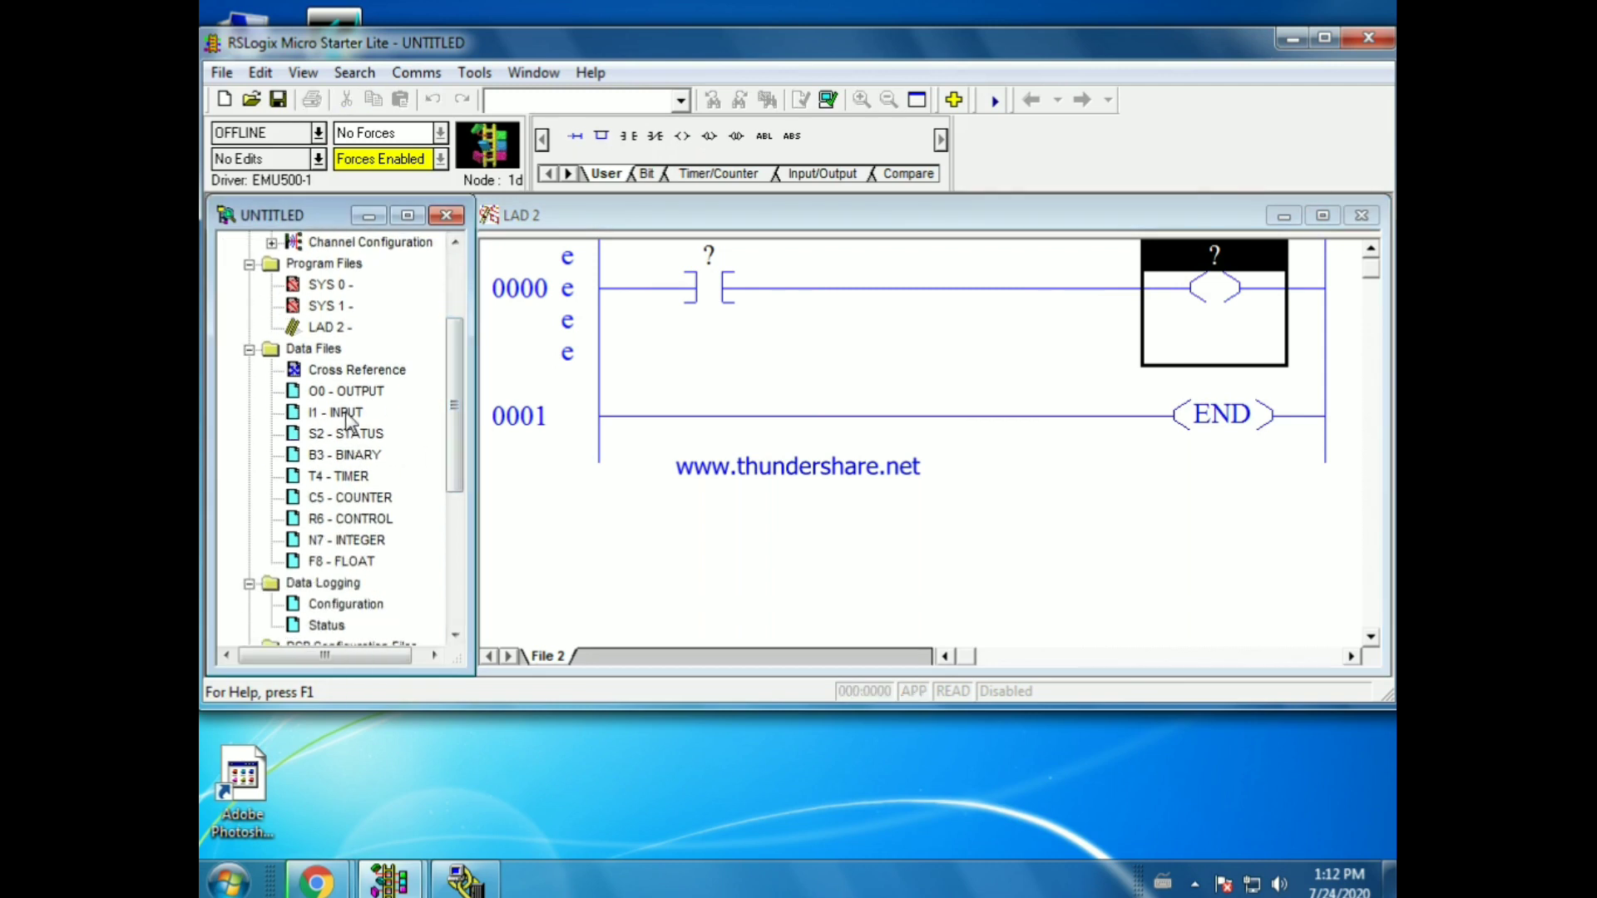
double_click(346, 414)
left_click_drag(494, 275, 512, 424)
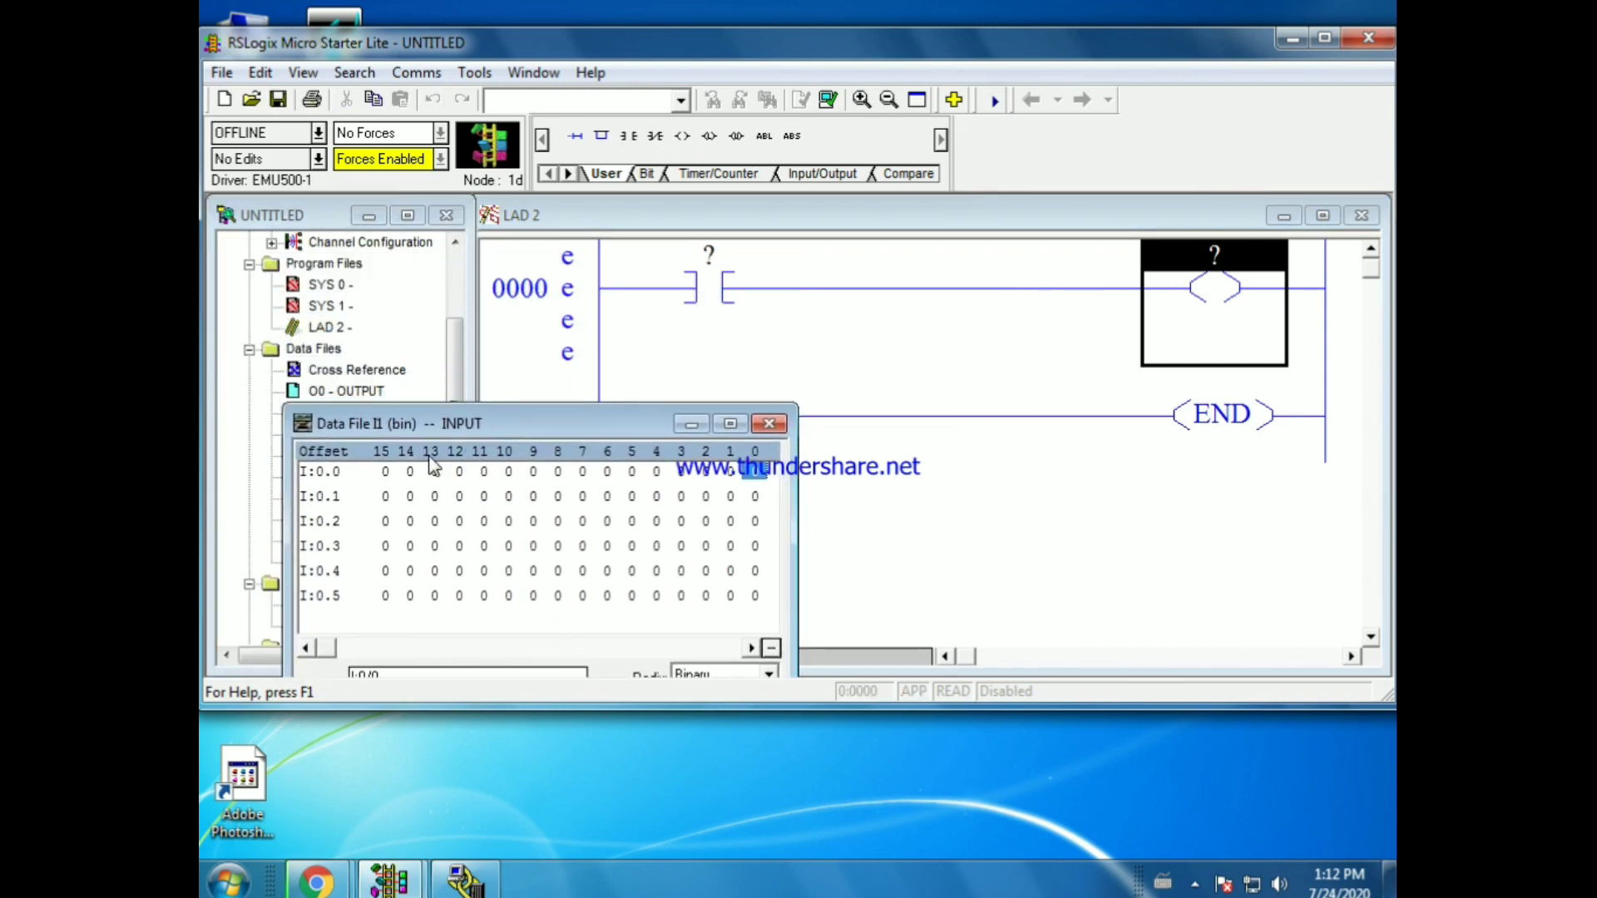
left_click_drag(754, 484, 792, 278)
left_click(769, 424)
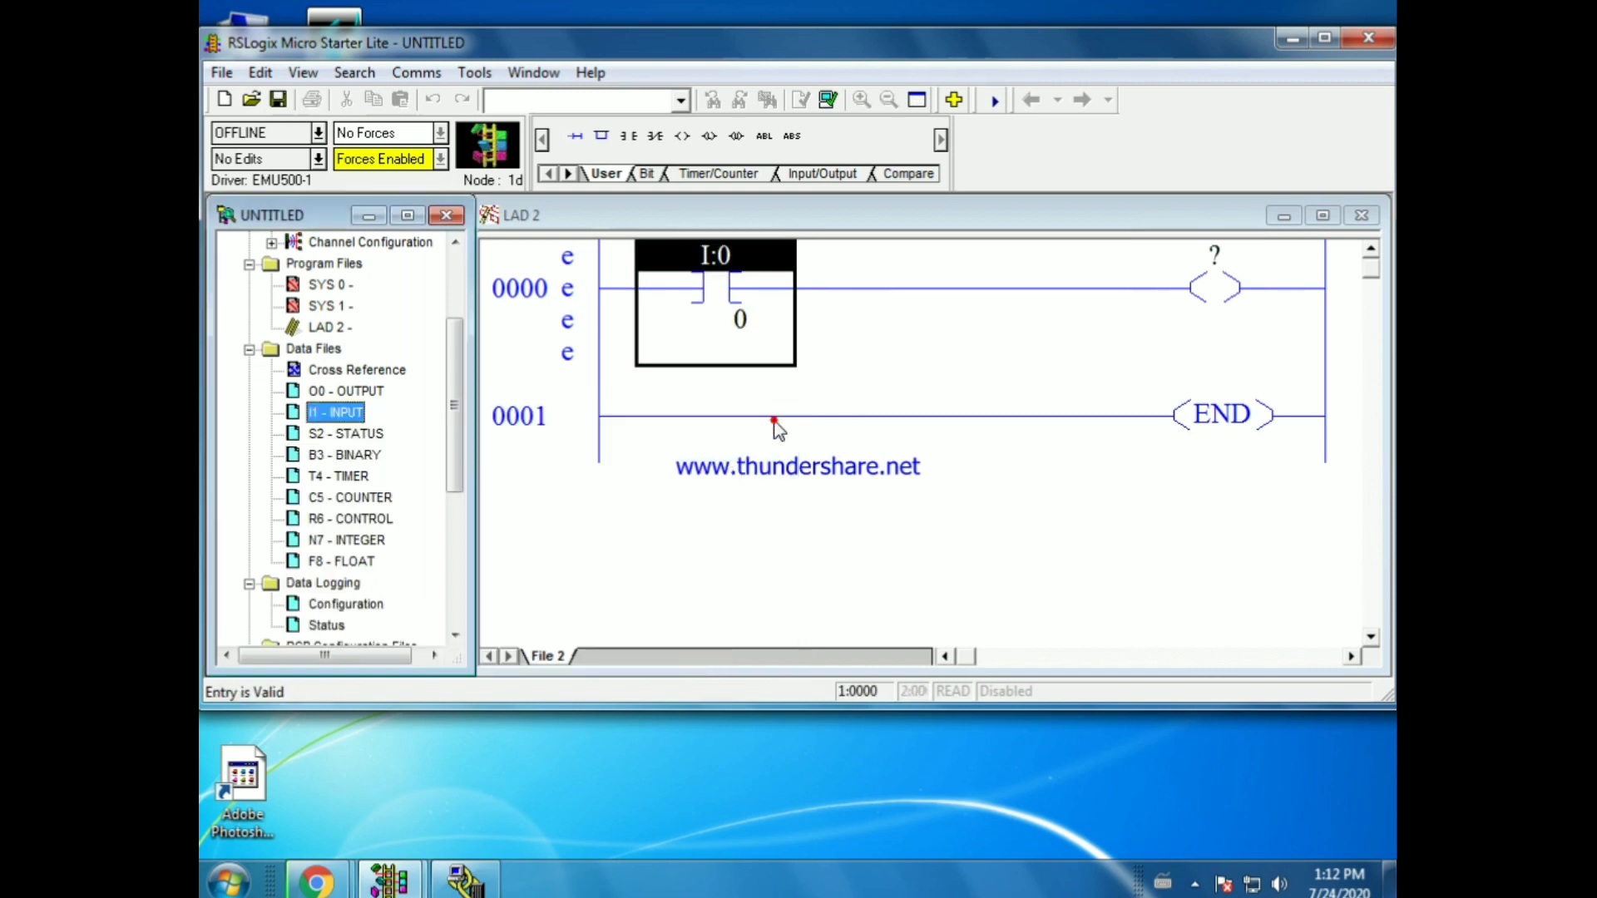
Step: Assign output bit O:0/0 from the O0 - OUTPUT data file to the coil on rung 0000, and close the data file
double_click(359, 391)
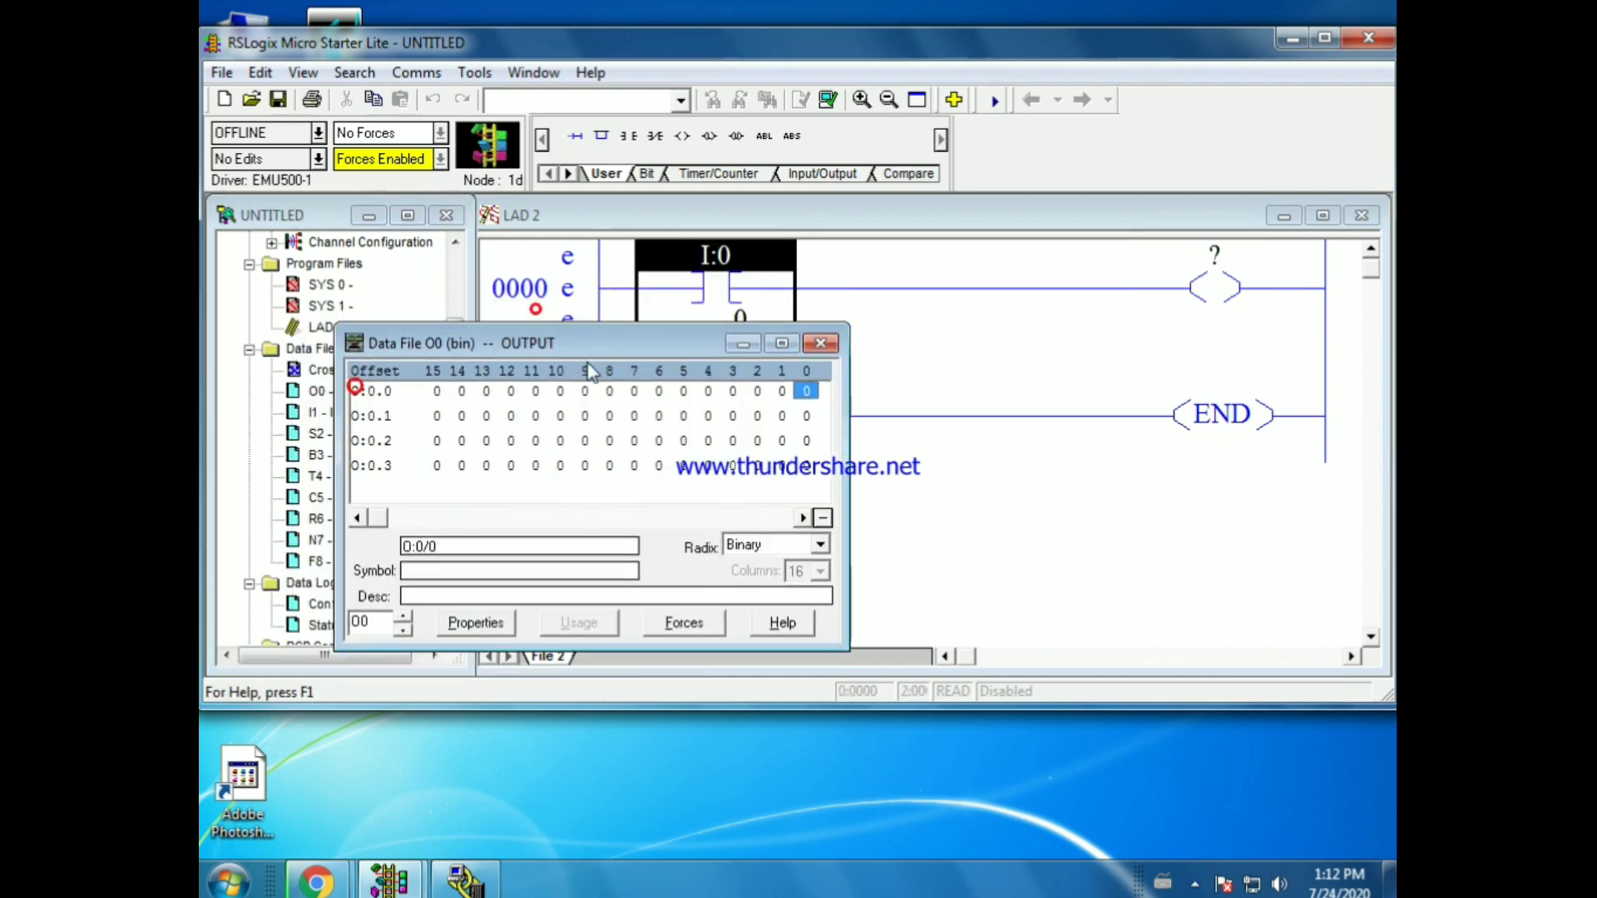
left_click_drag(814, 442, 1304, 269)
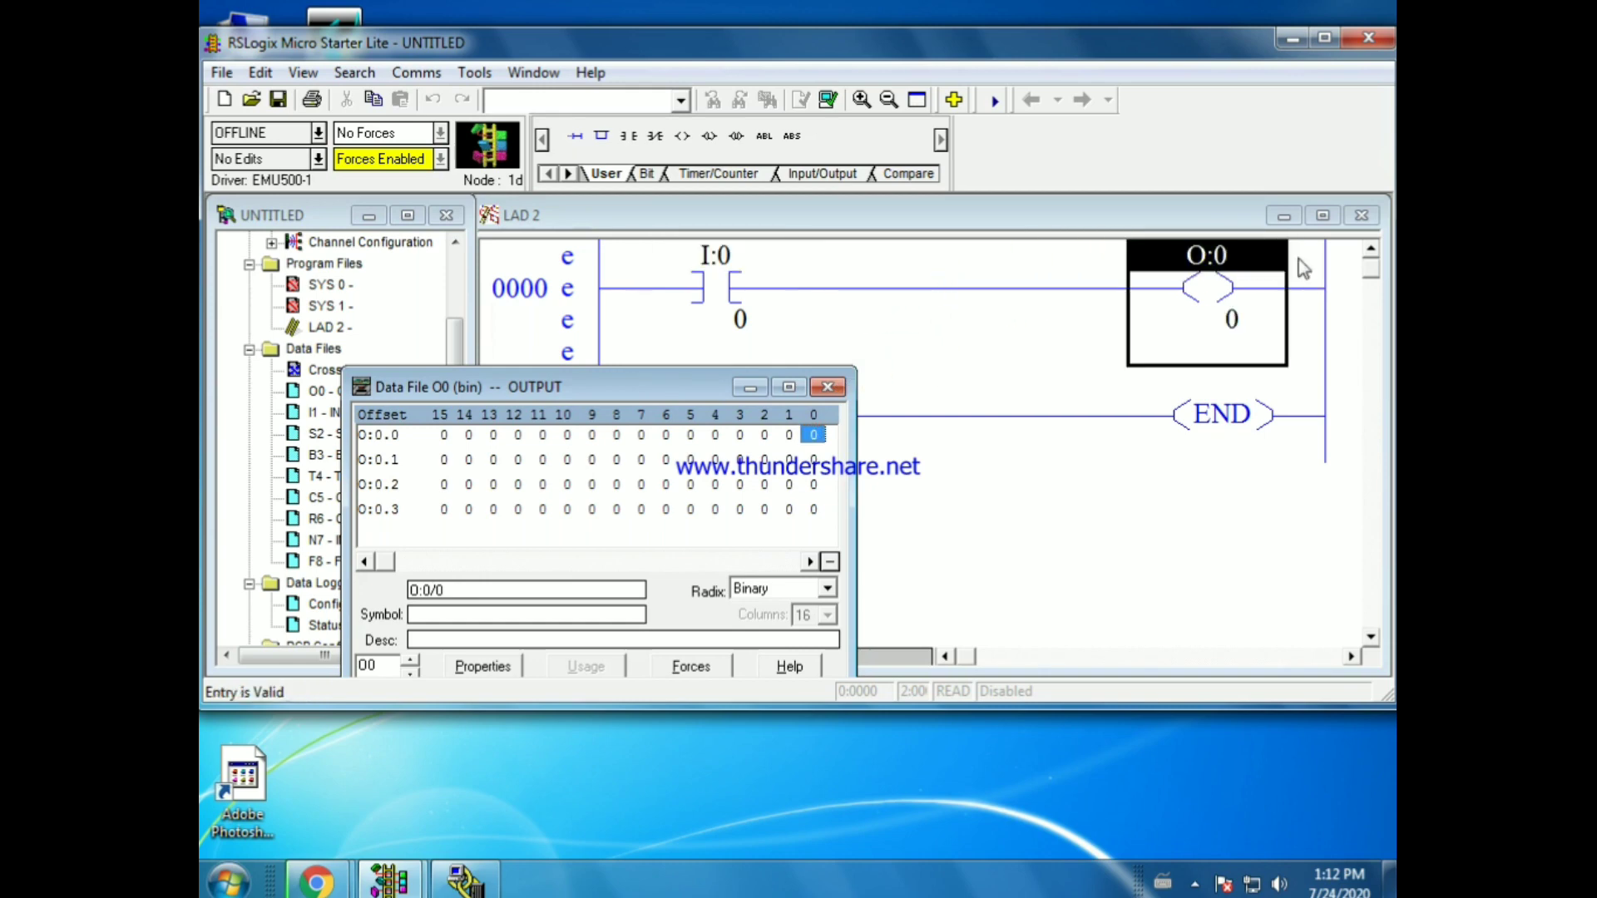
left_click(829, 388)
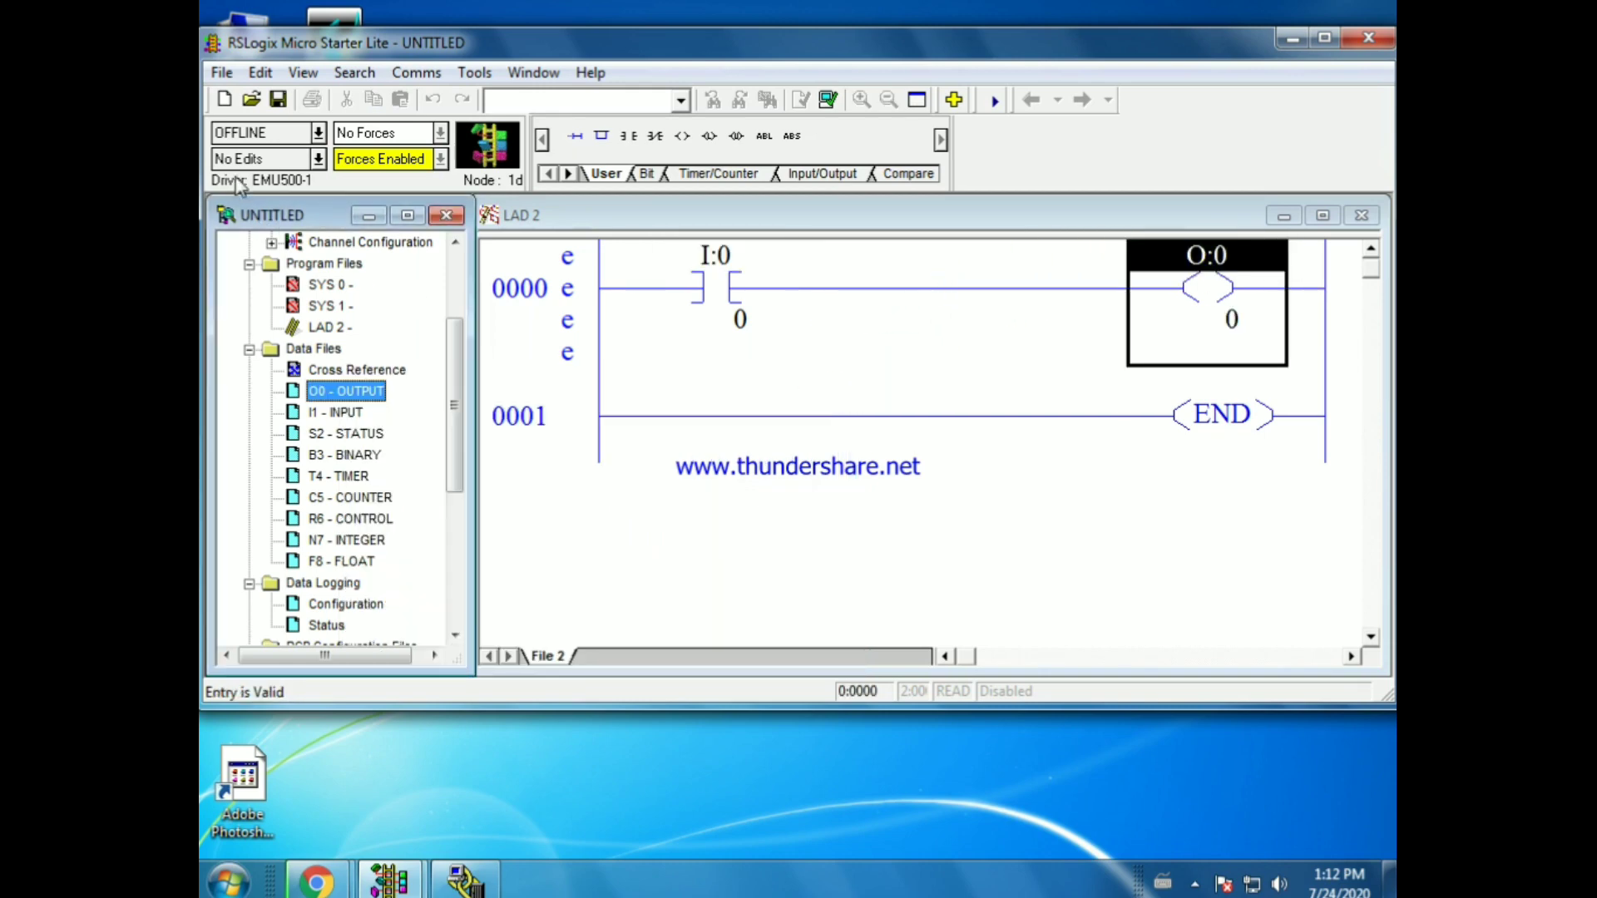
Step: Save the ladder program in My Documents under the file name new
left_click(278, 99)
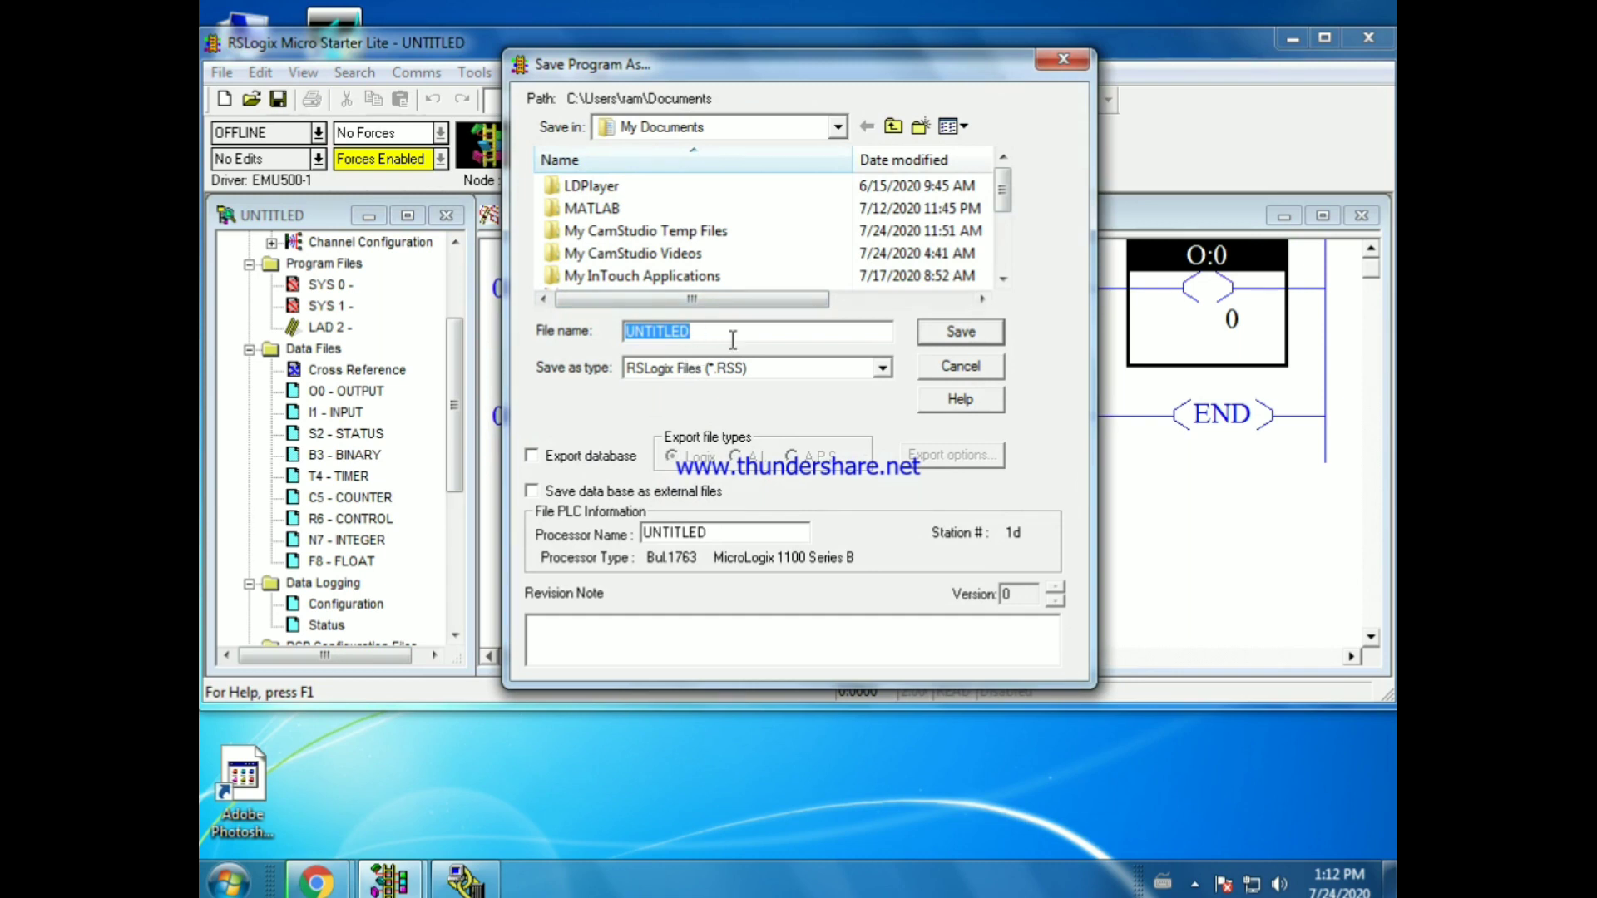
type("new")
left_click(961, 333)
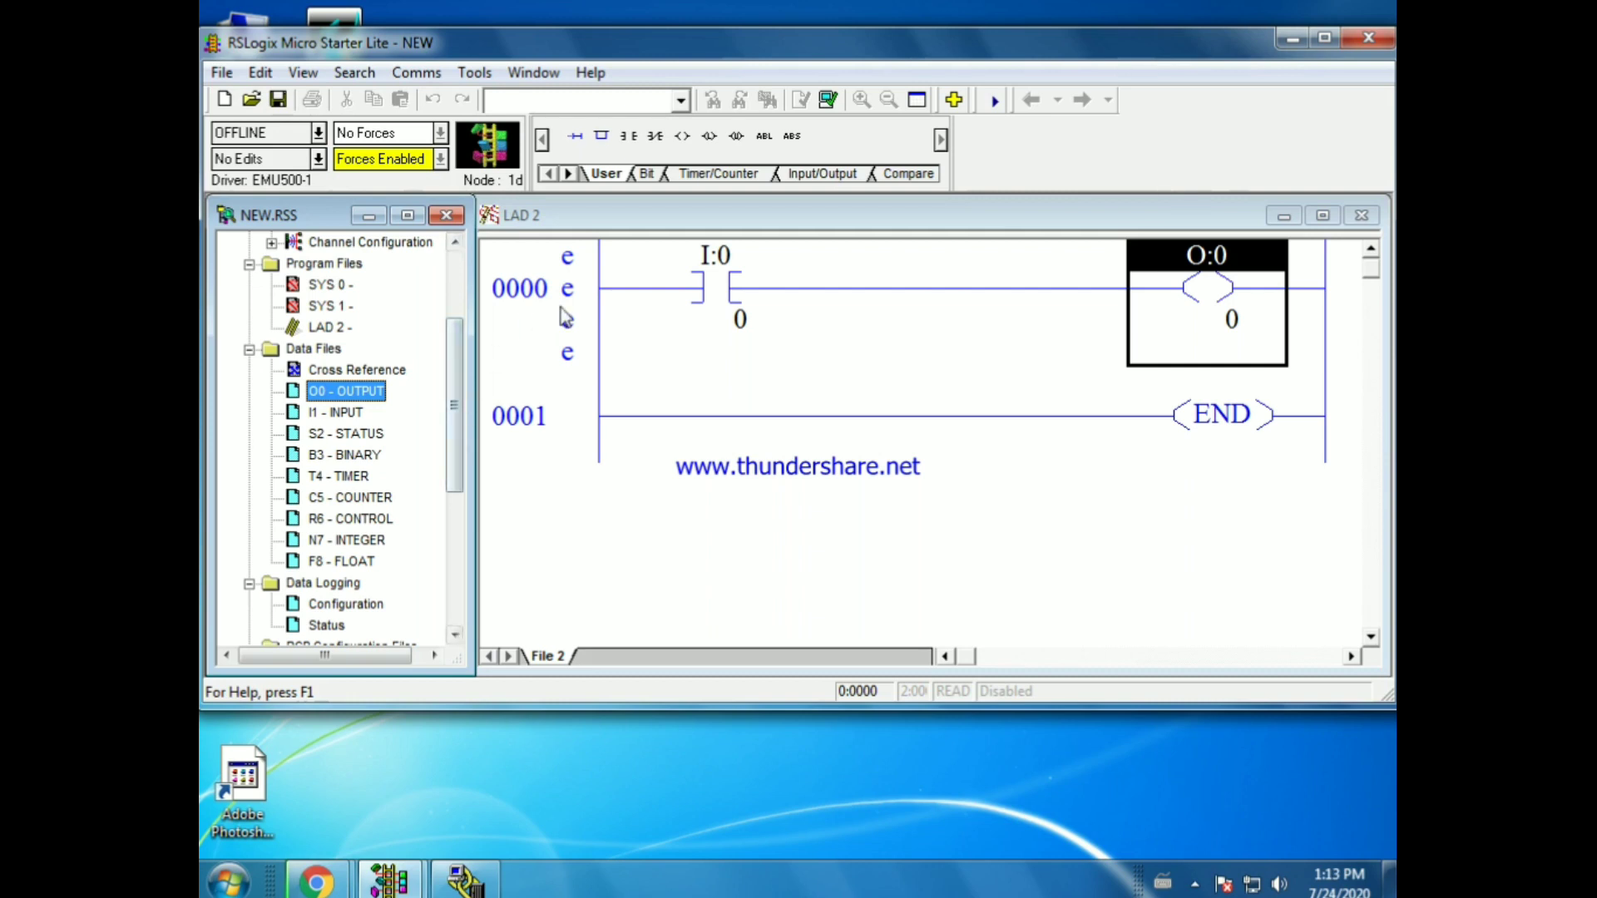
Step: Launch RSLogix Emulate 500, dismiss the system registry warning and move its window higher on the desktop
left_click(227, 880)
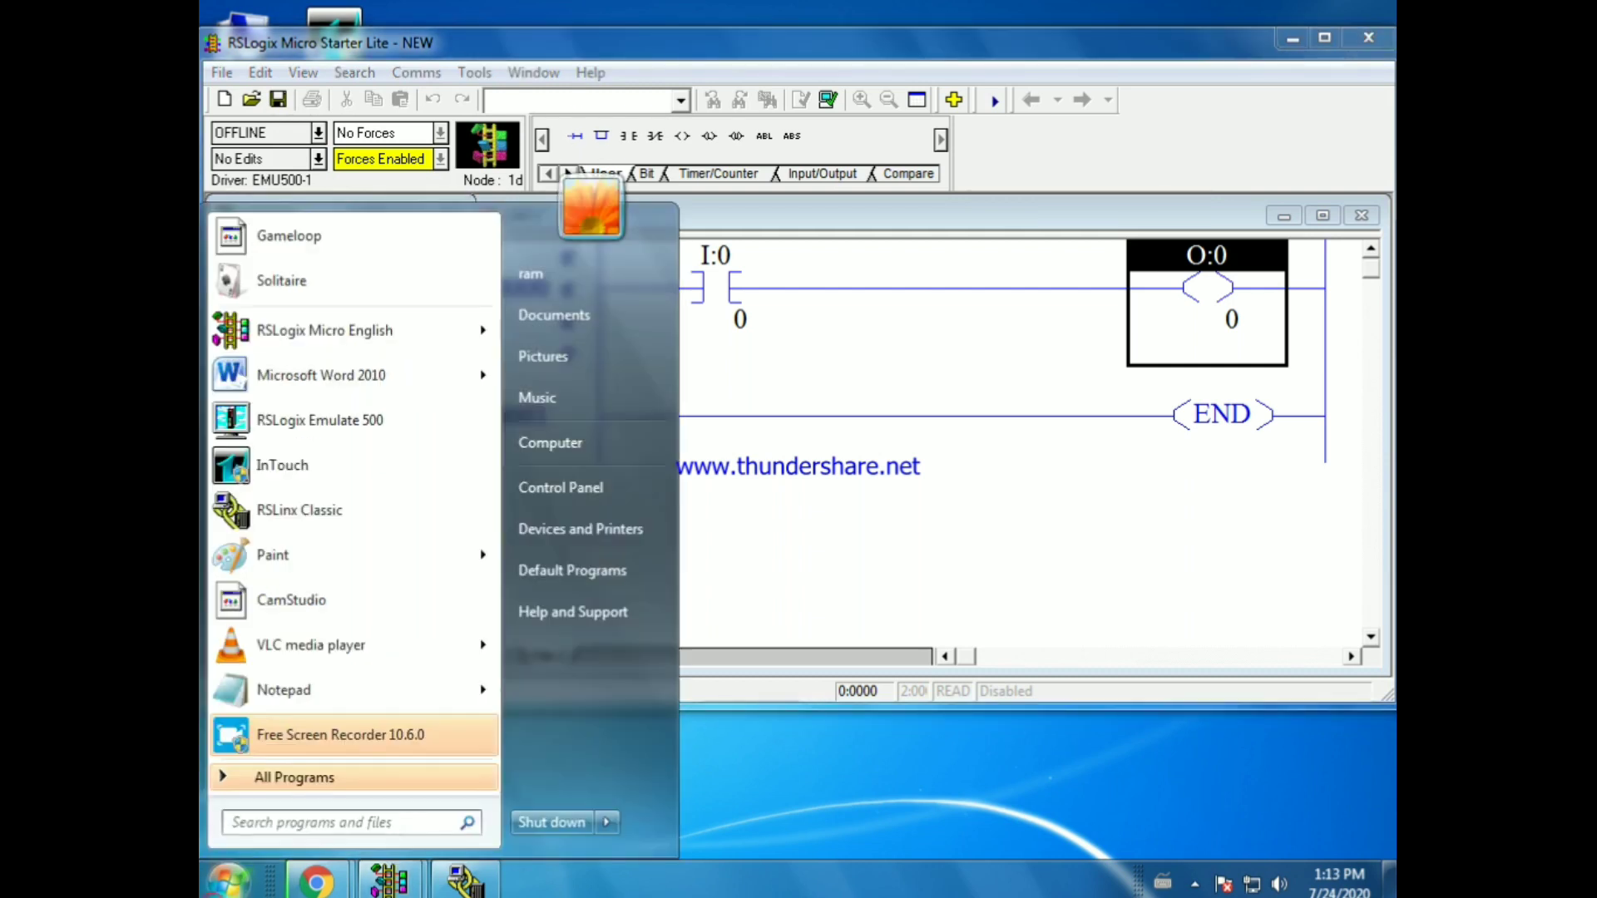
left_click(370, 425)
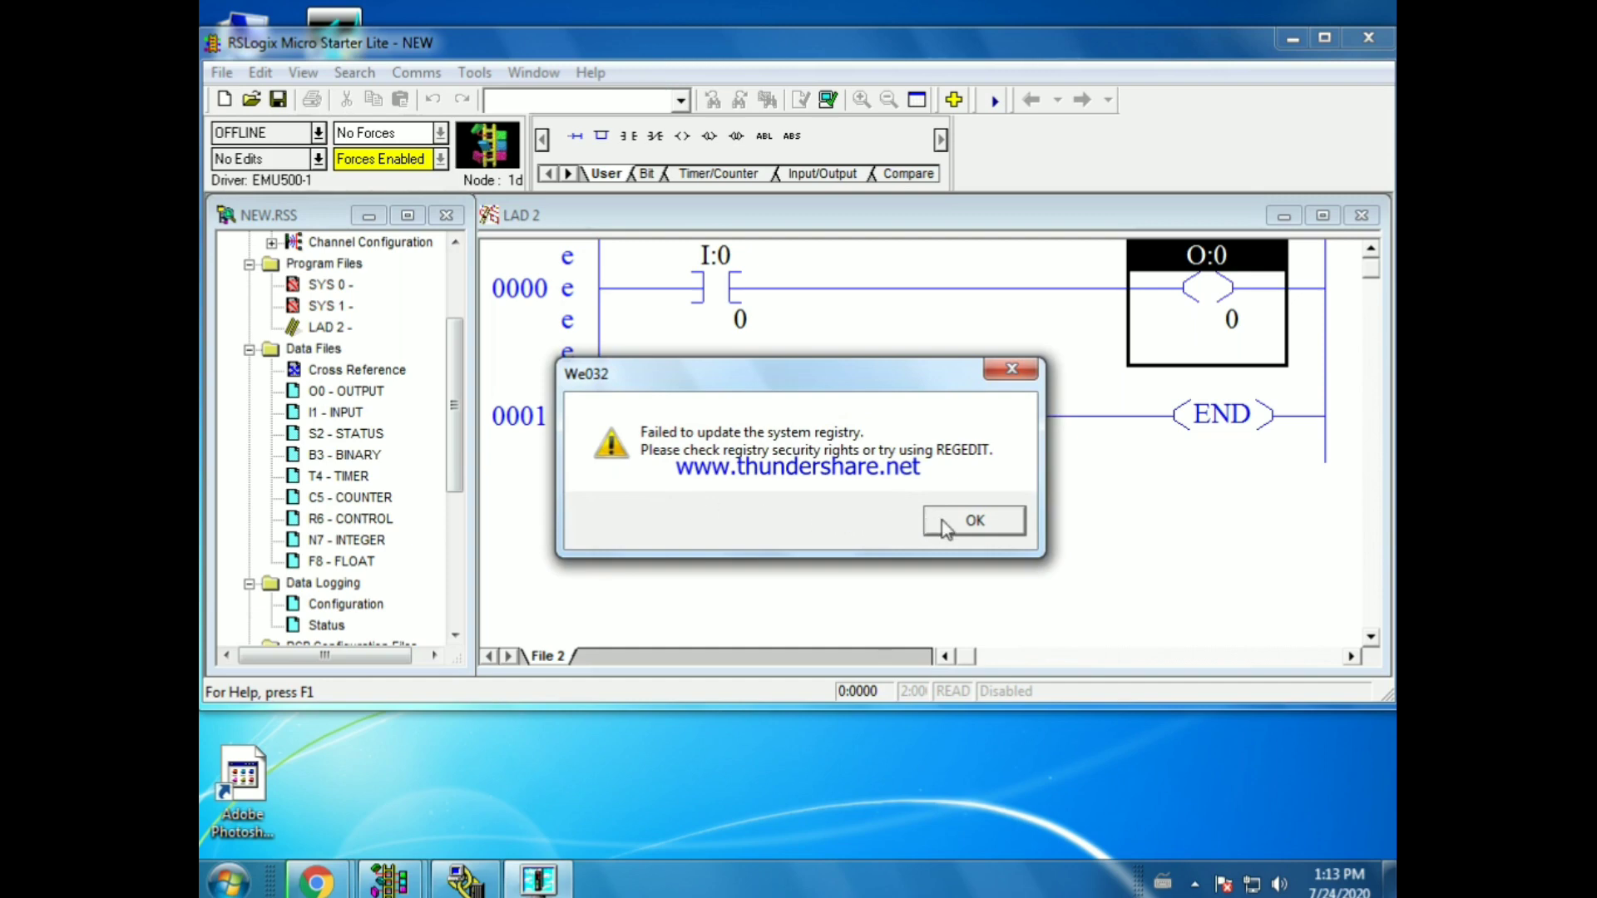
left_click(944, 528)
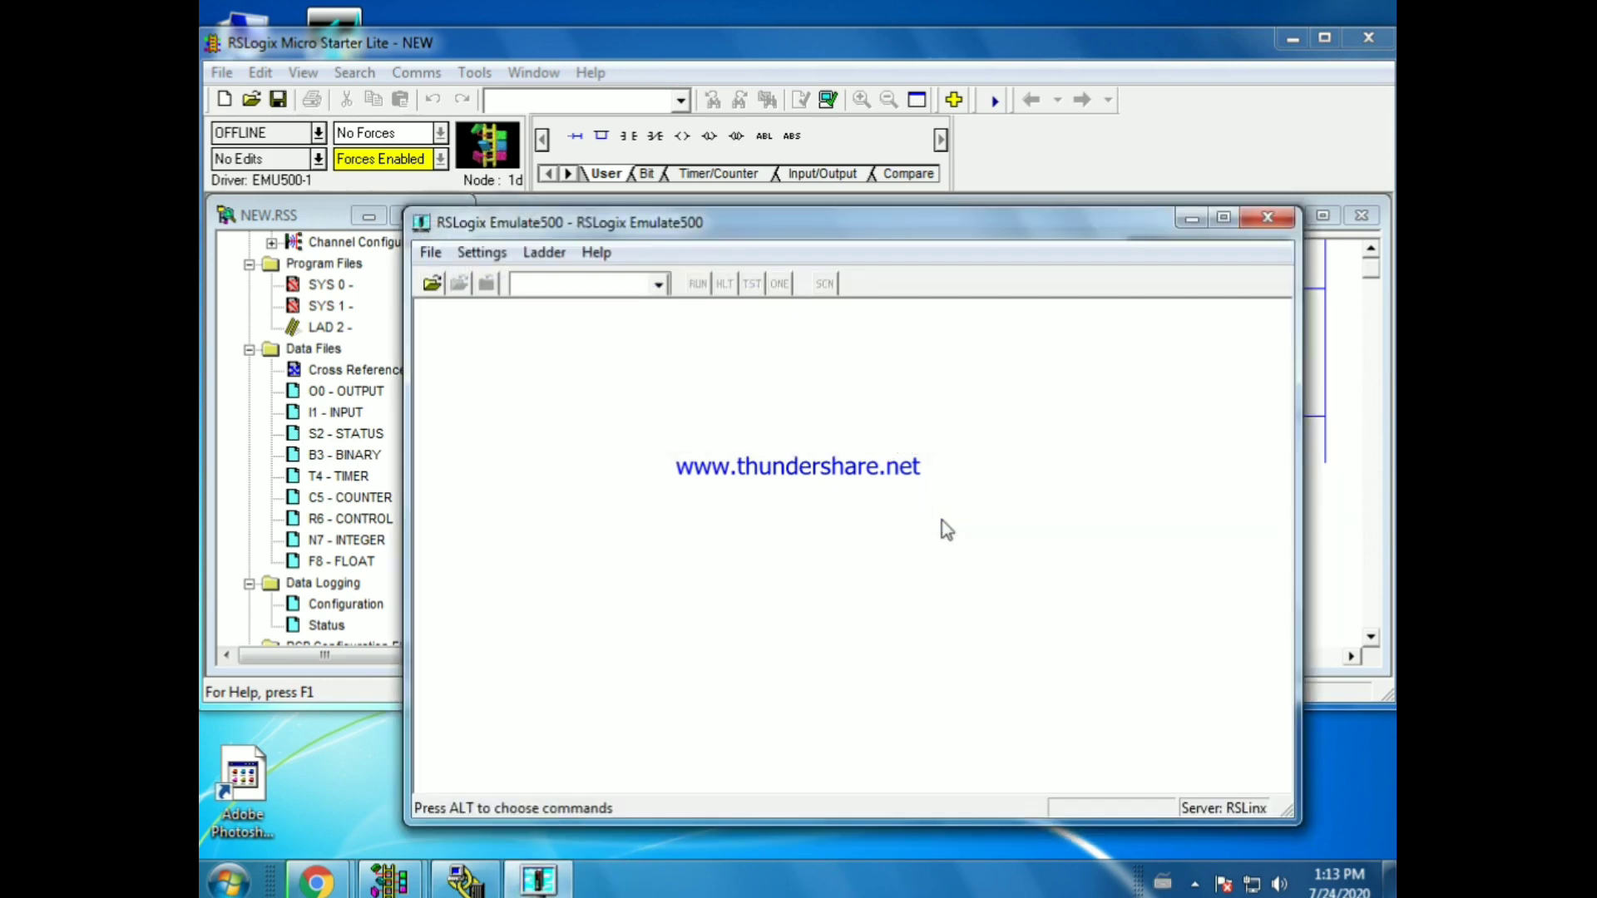
left_click_drag(920, 228, 884, 144)
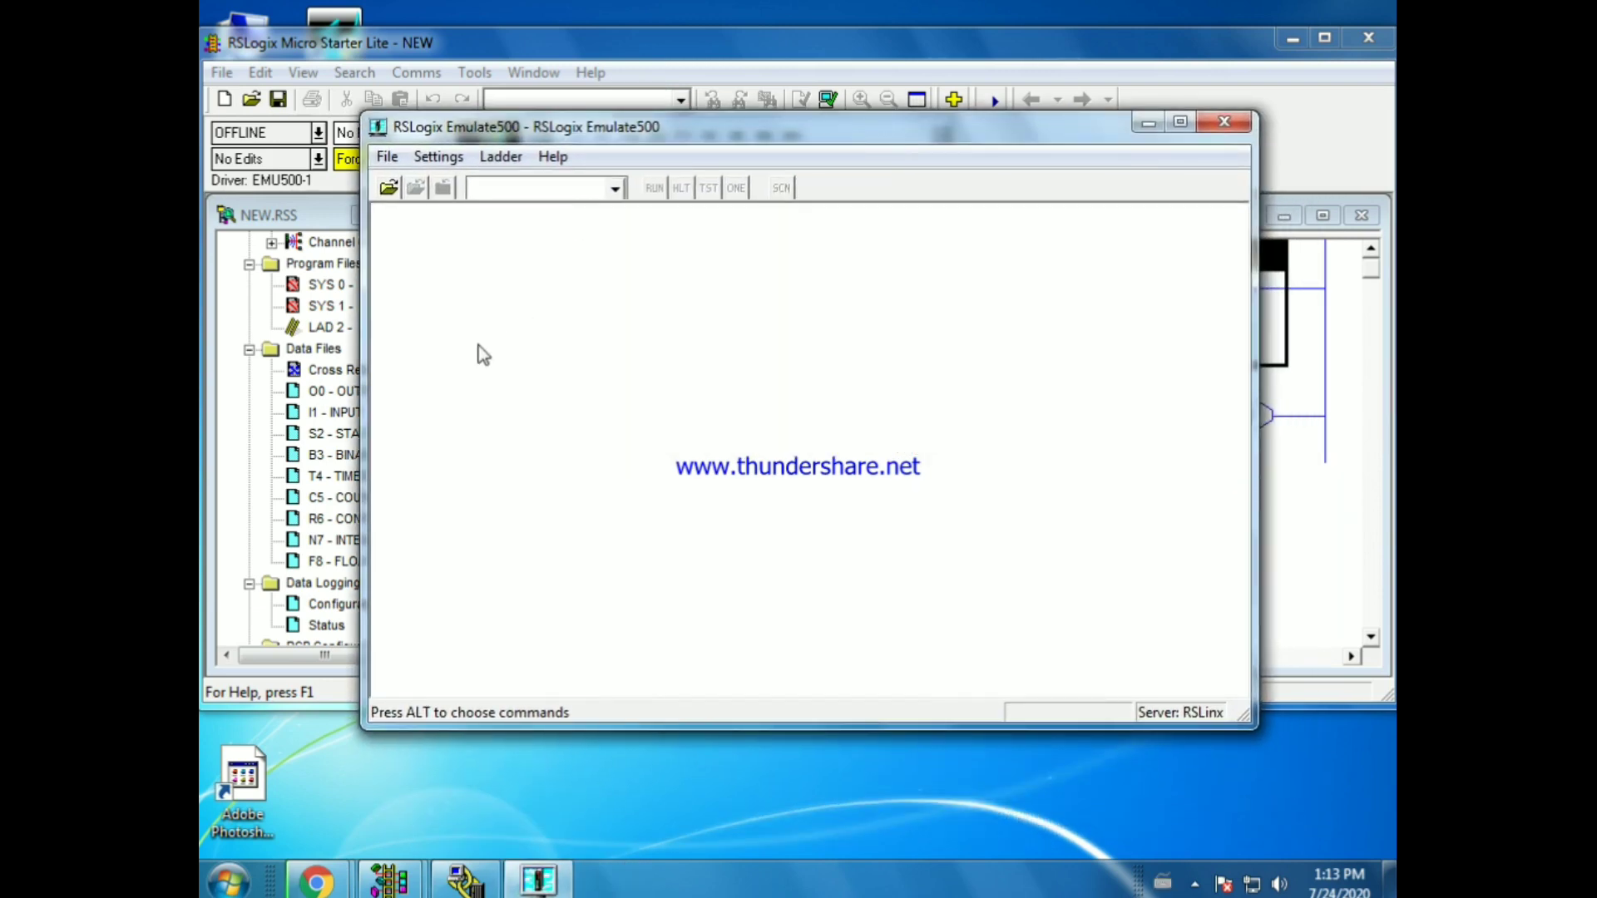
Step: Try to open the program file new from My Documents for emulation
left_click(388, 187)
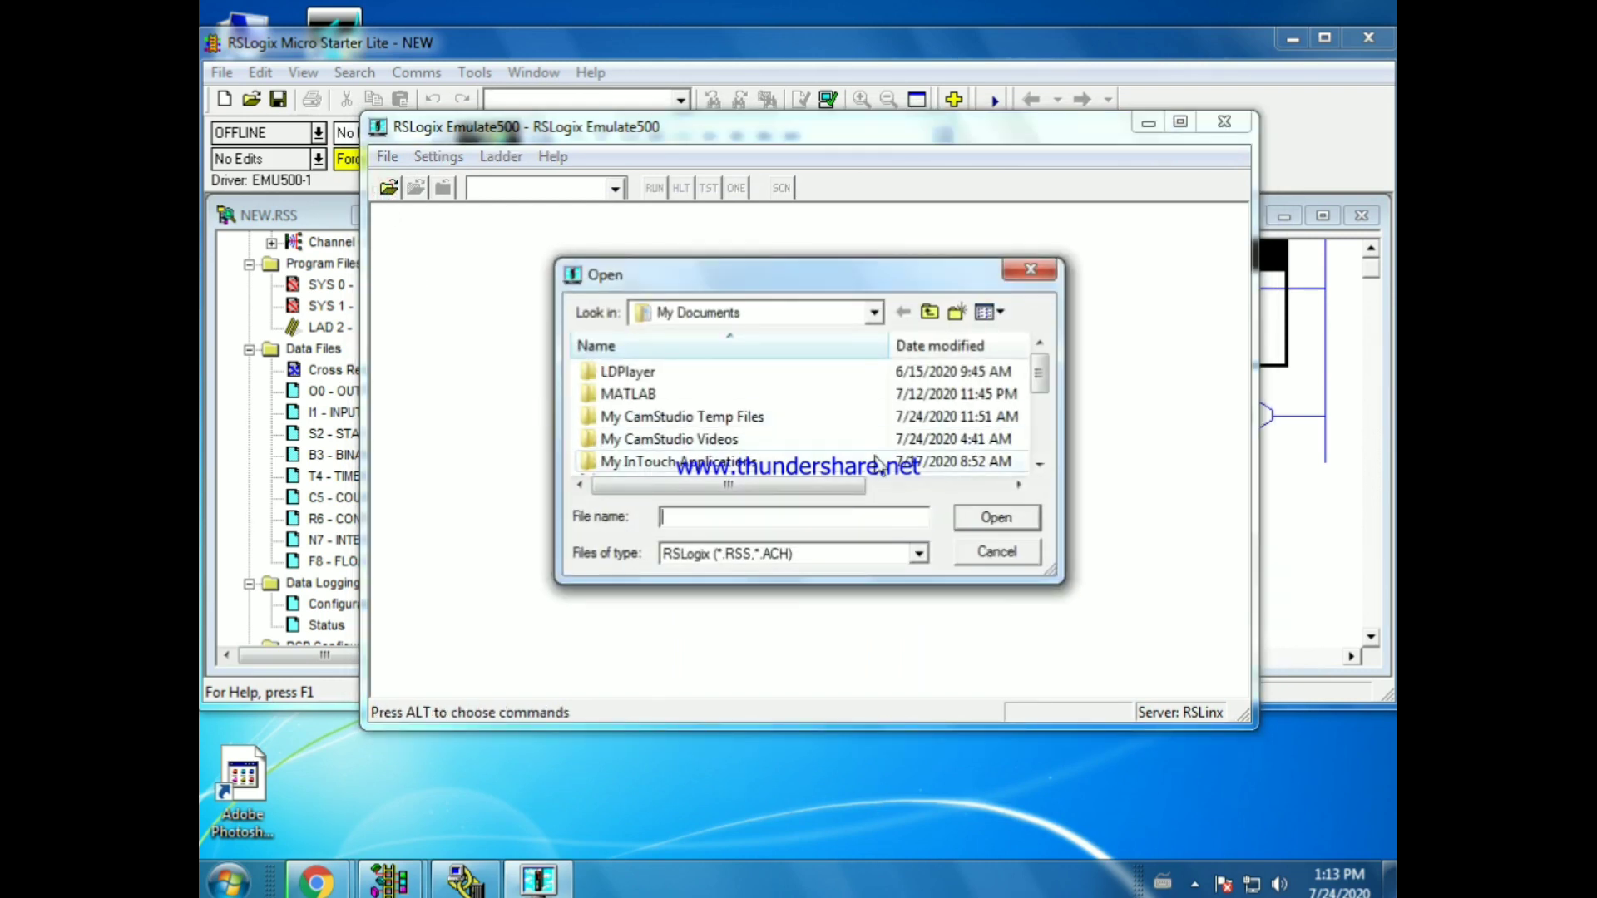
scroll(1029, 385, "down", 3)
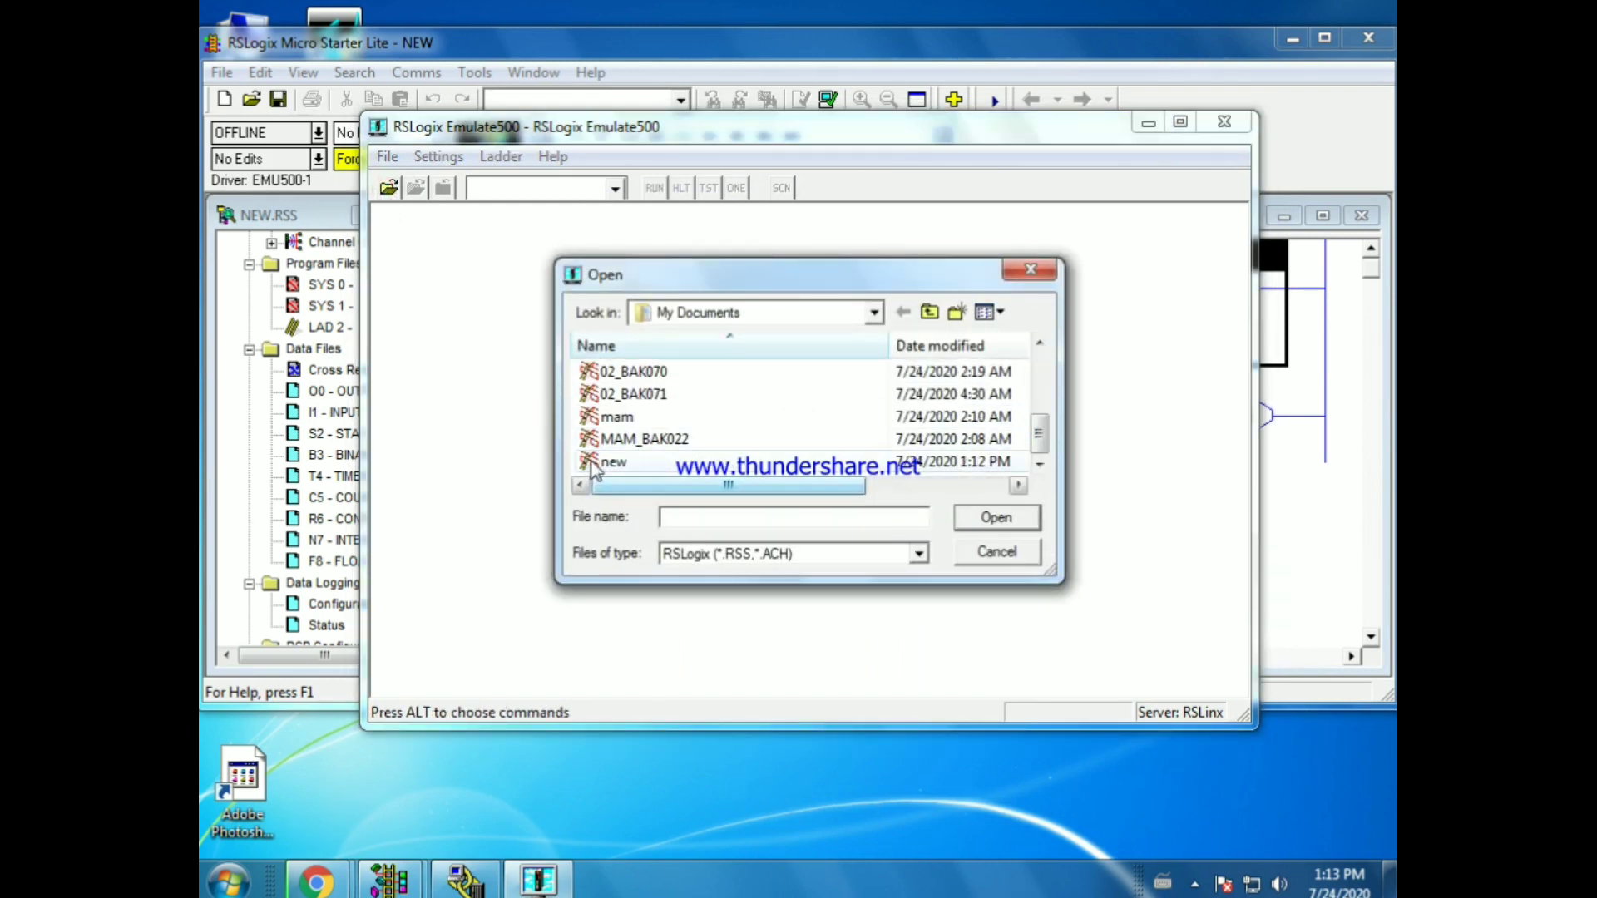
left_click(620, 462)
left_click(982, 520)
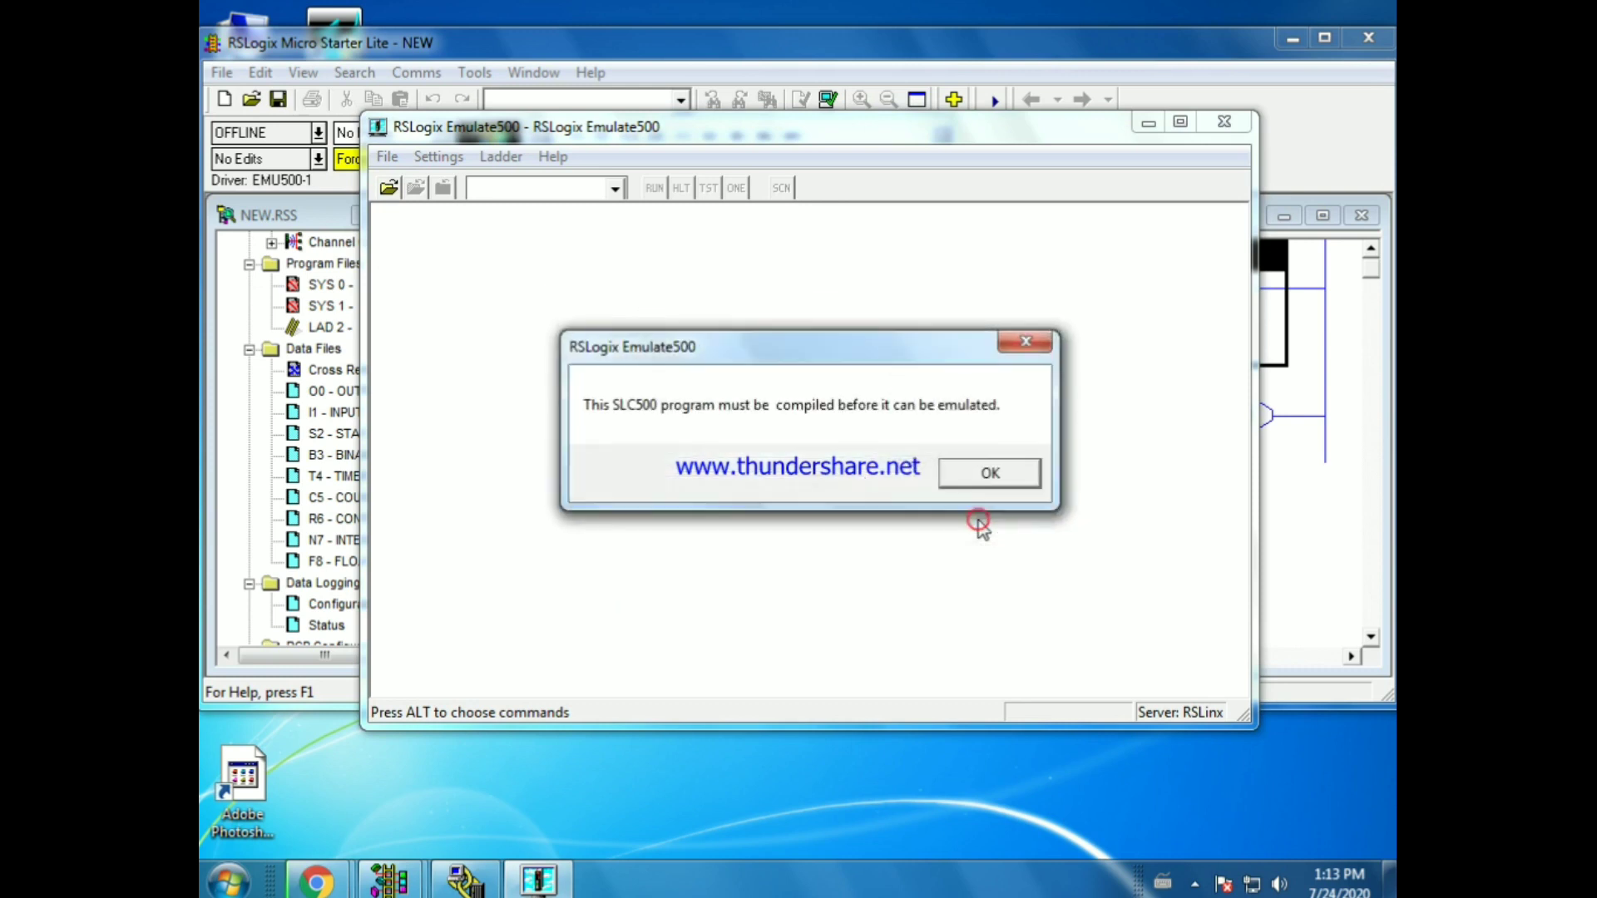
Step: Dismiss the compile message and try again to open the program file new from My Documents for emulation
left_click(975, 473)
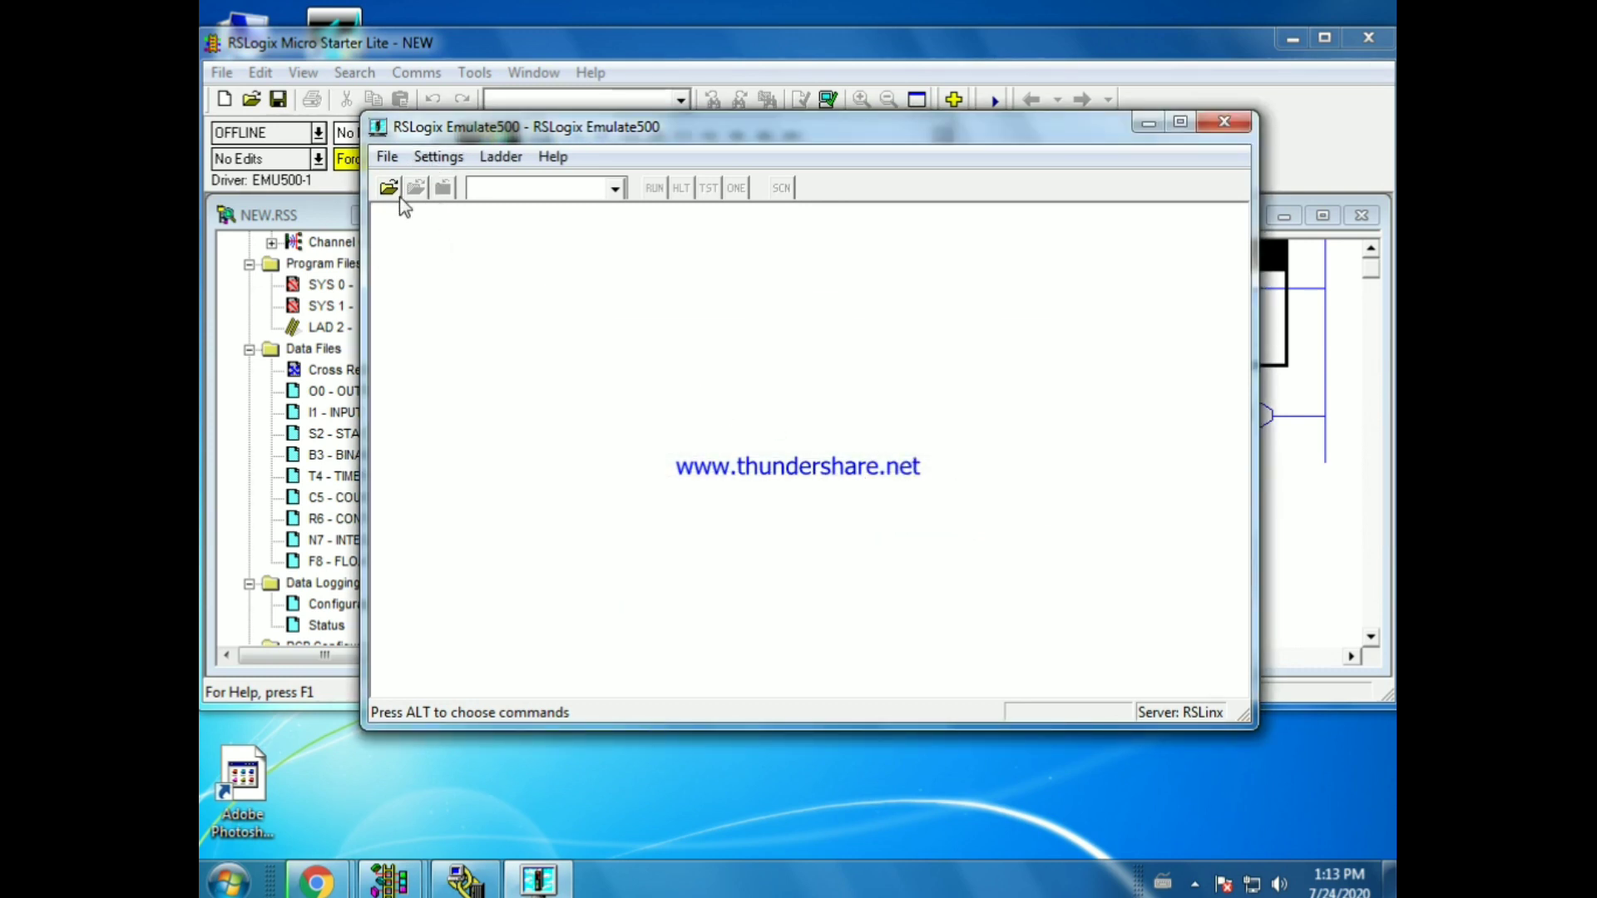
left_click(617, 191)
left_click(616, 195)
left_click(499, 160)
mouse_move(450, 163)
left_click(392, 197)
left_click(386, 197)
left_click_drag(1036, 376, 1025, 449)
scroll(1024, 449, "down", 1)
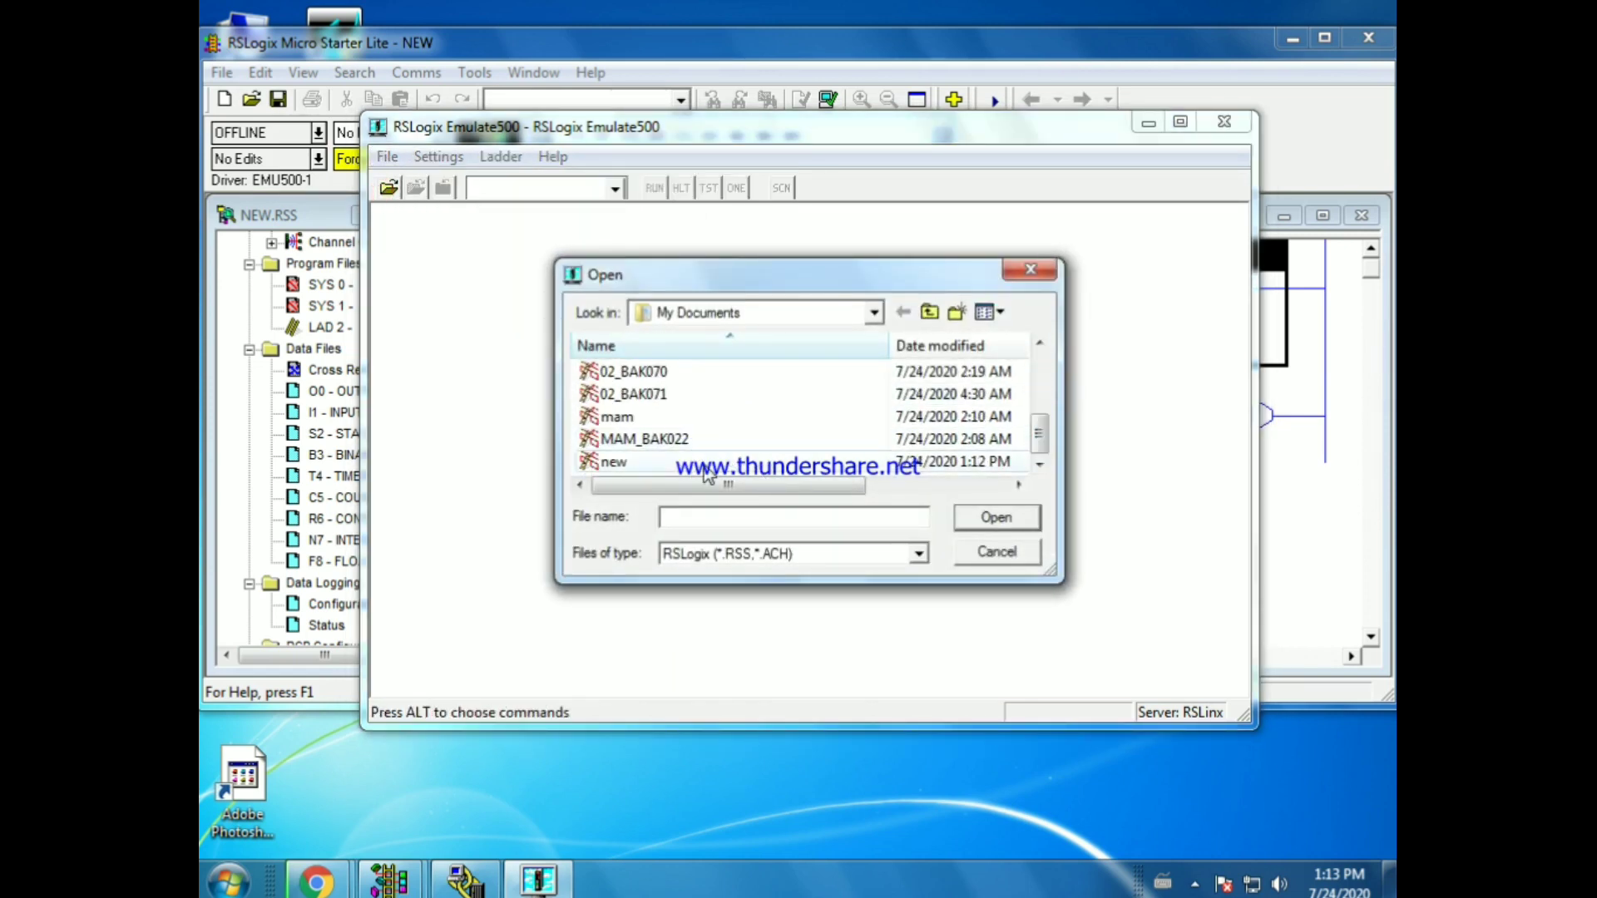
left_click(699, 463)
left_click(985, 519)
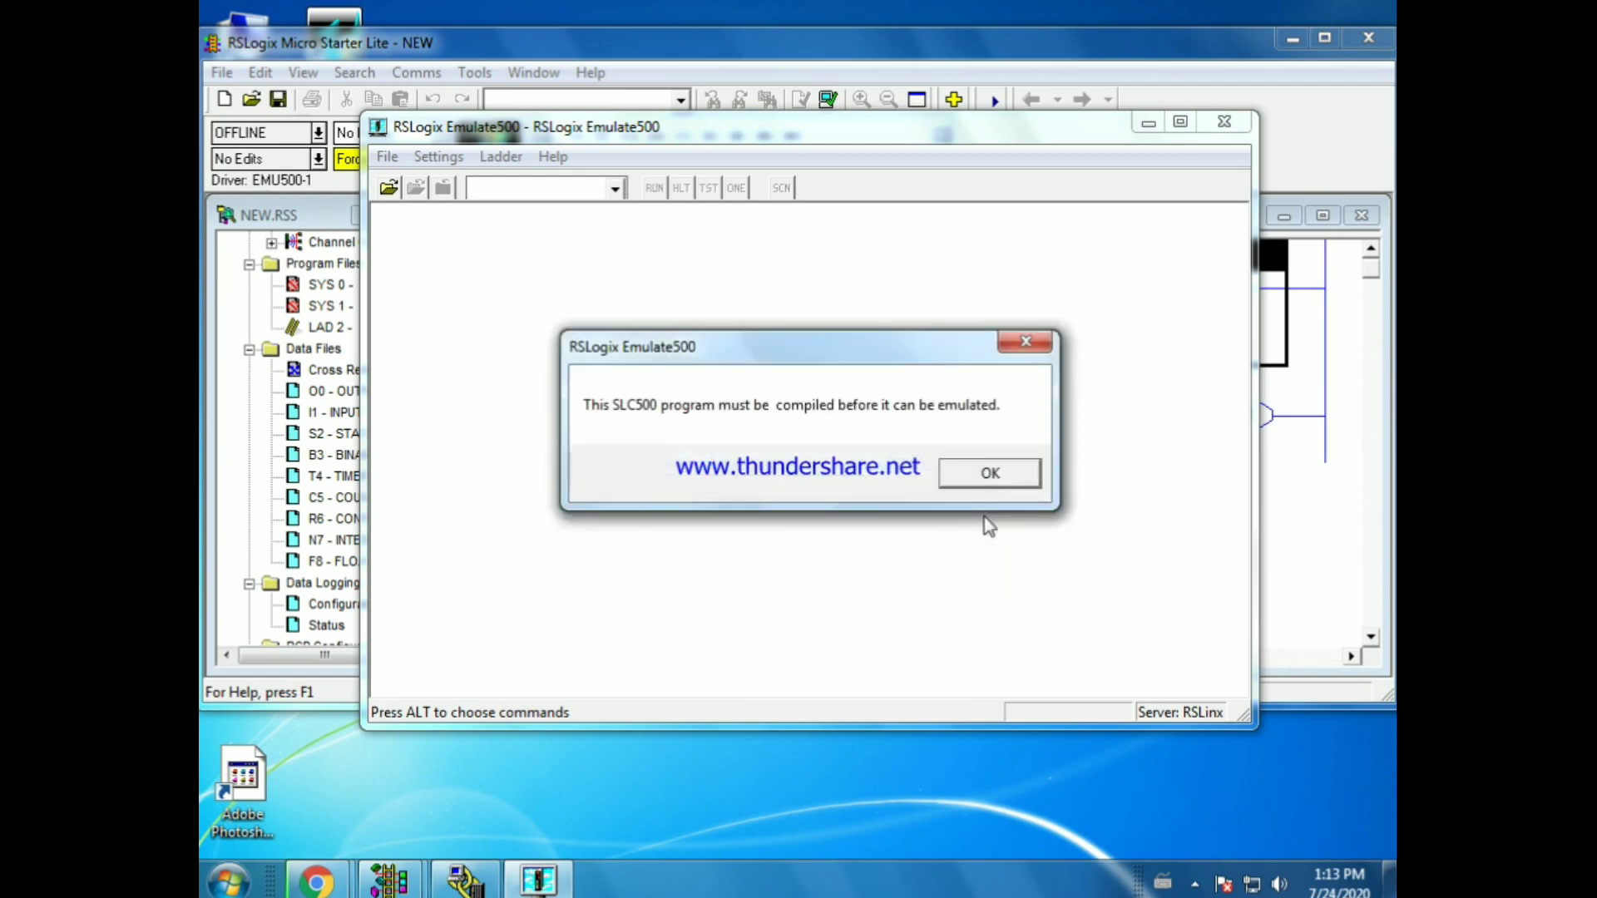
Step: Dismiss the message, minimize the emulator window and verify the ladder project in RSLogix Micro Starter Lite
left_click(975, 476)
left_click(1149, 123)
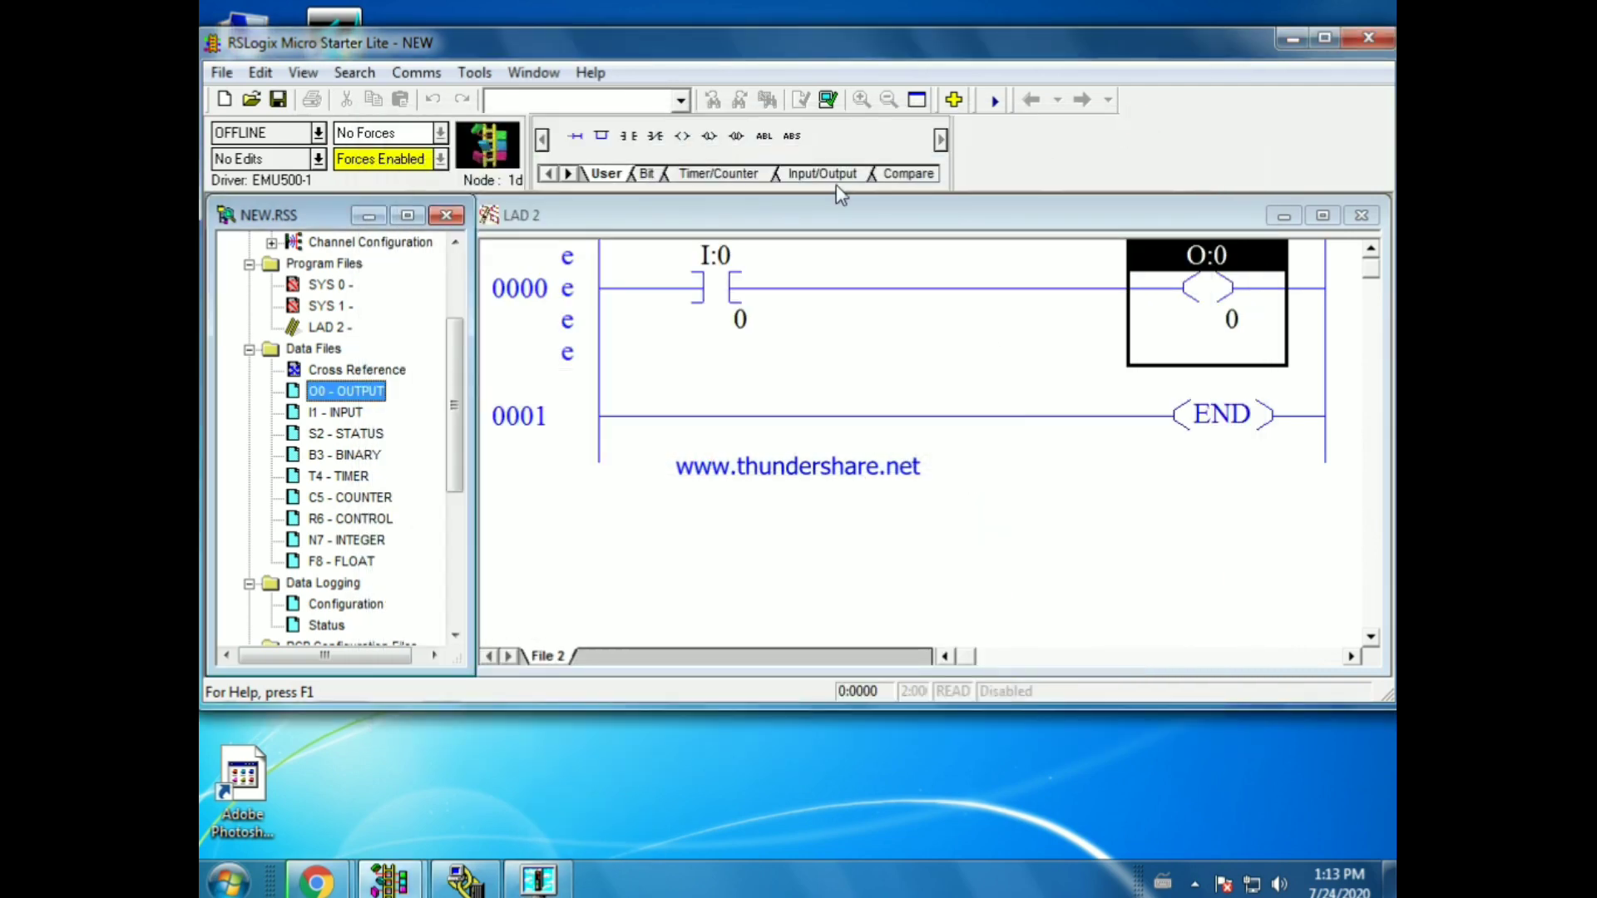
left_click(827, 100)
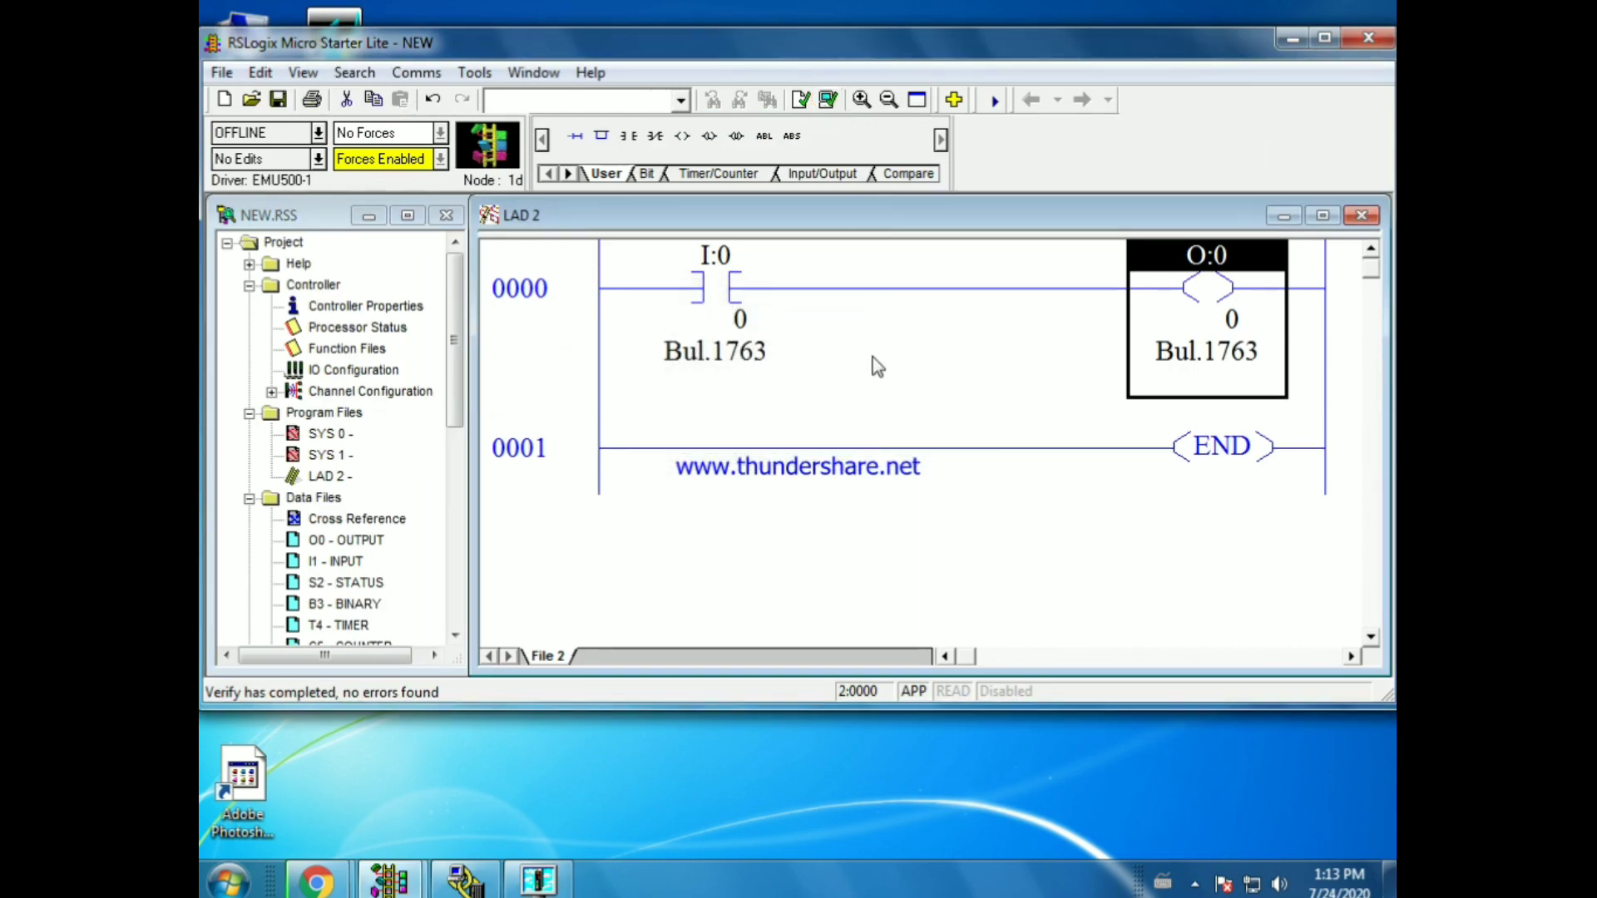
Step: Download the program to the EMU500-1 processor at node 1, go online and change the processor mode to RUN
left_click(319, 133)
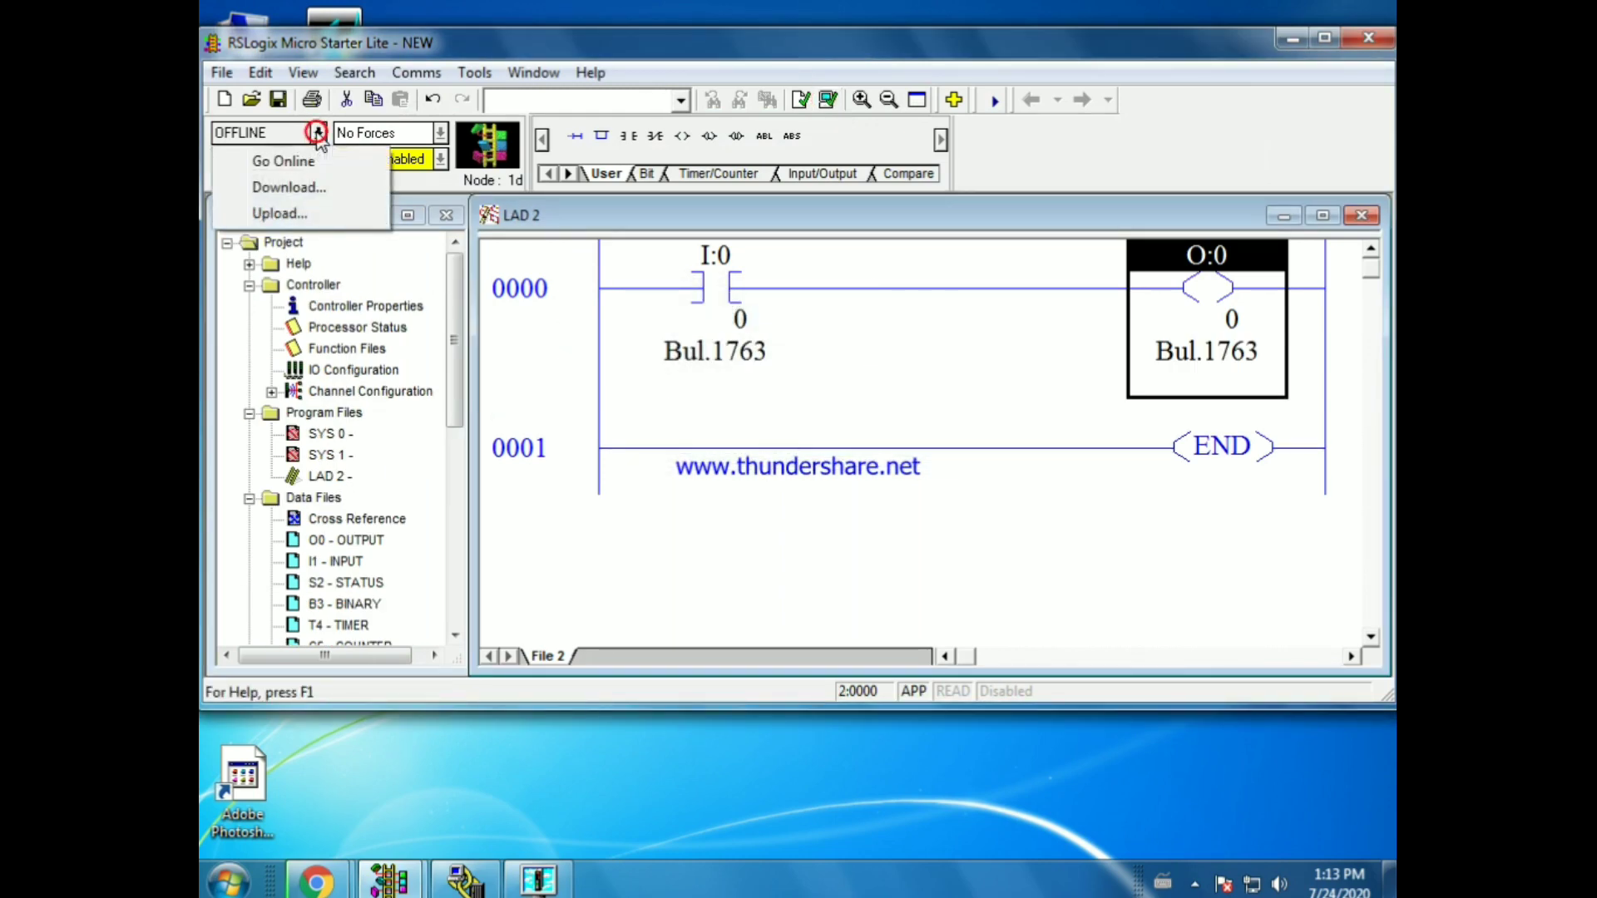
left_click(282, 191)
left_click(819, 473)
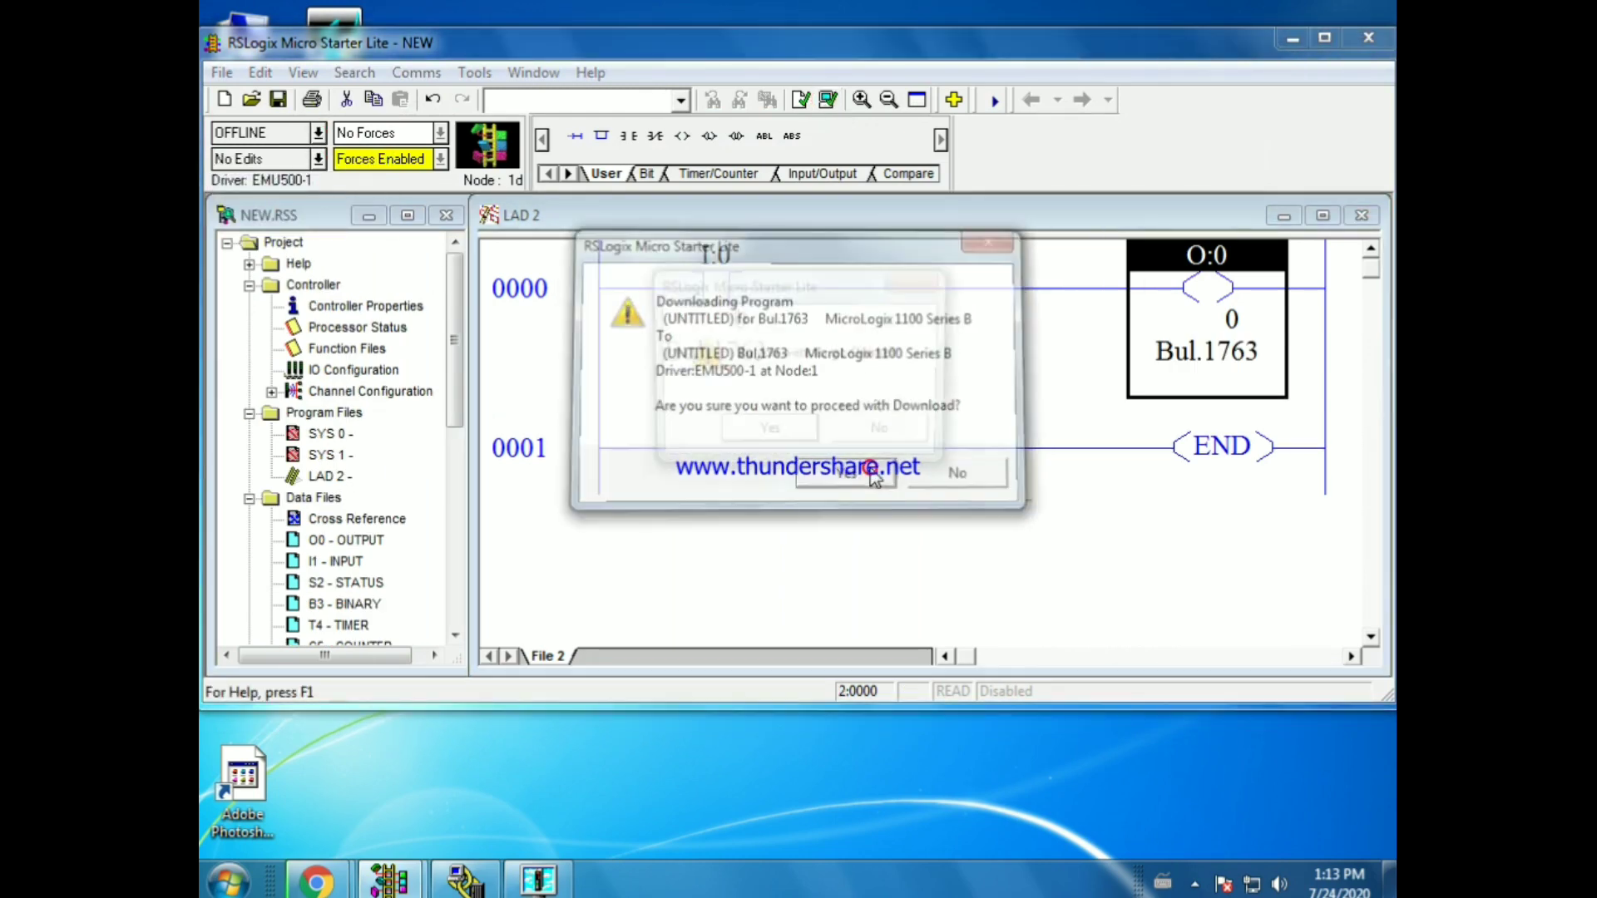
left_click(795, 434)
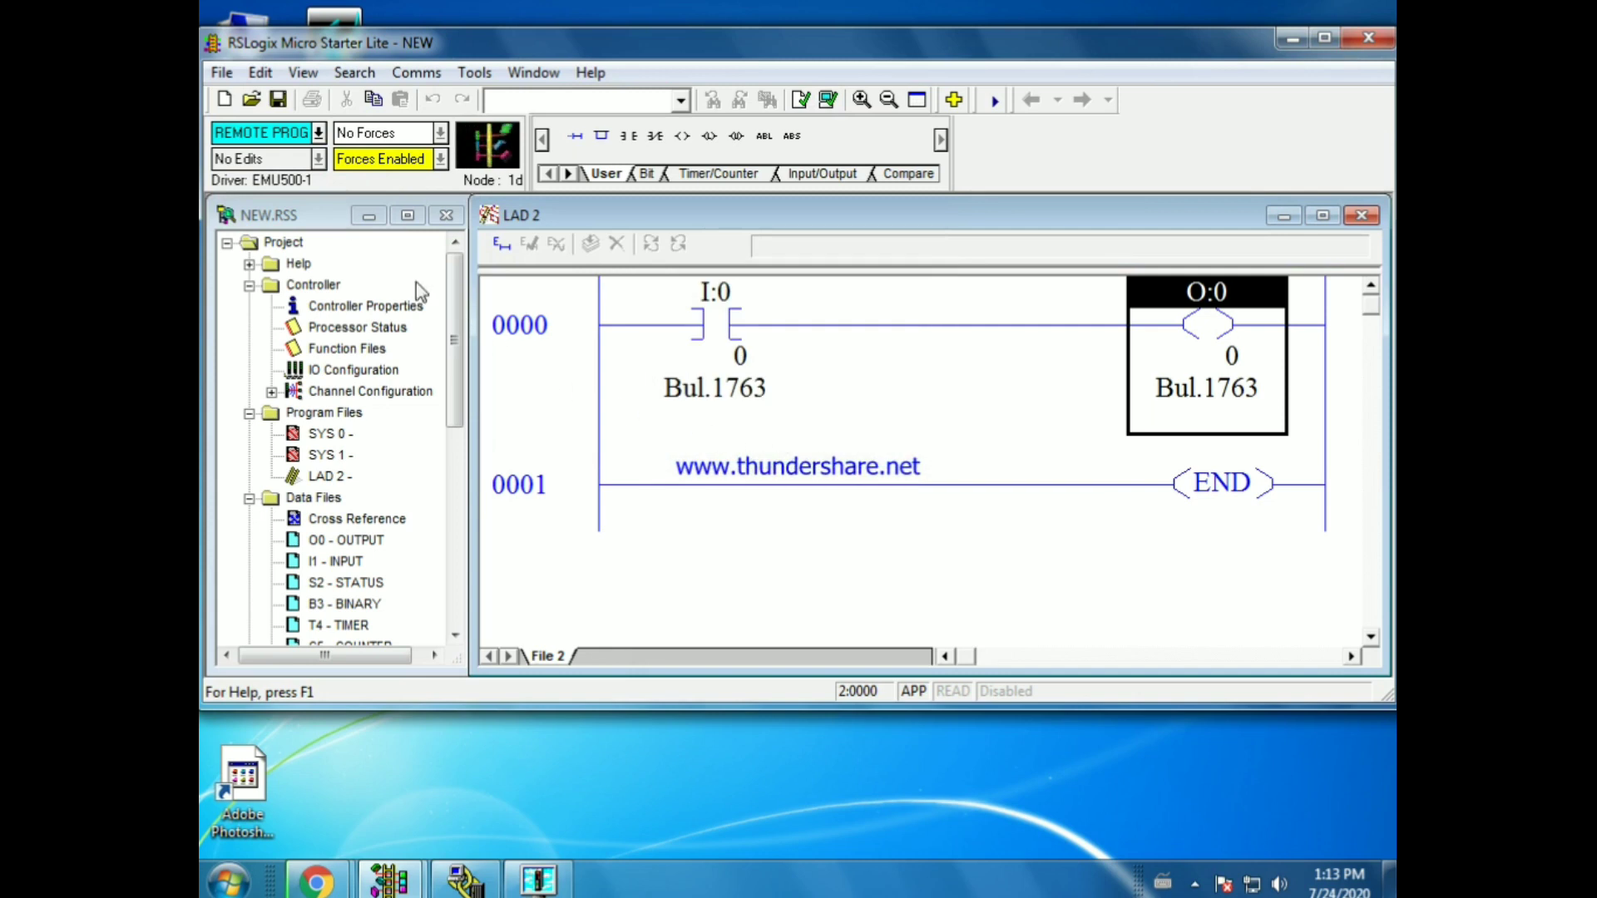
left_click(319, 133)
left_click(265, 238)
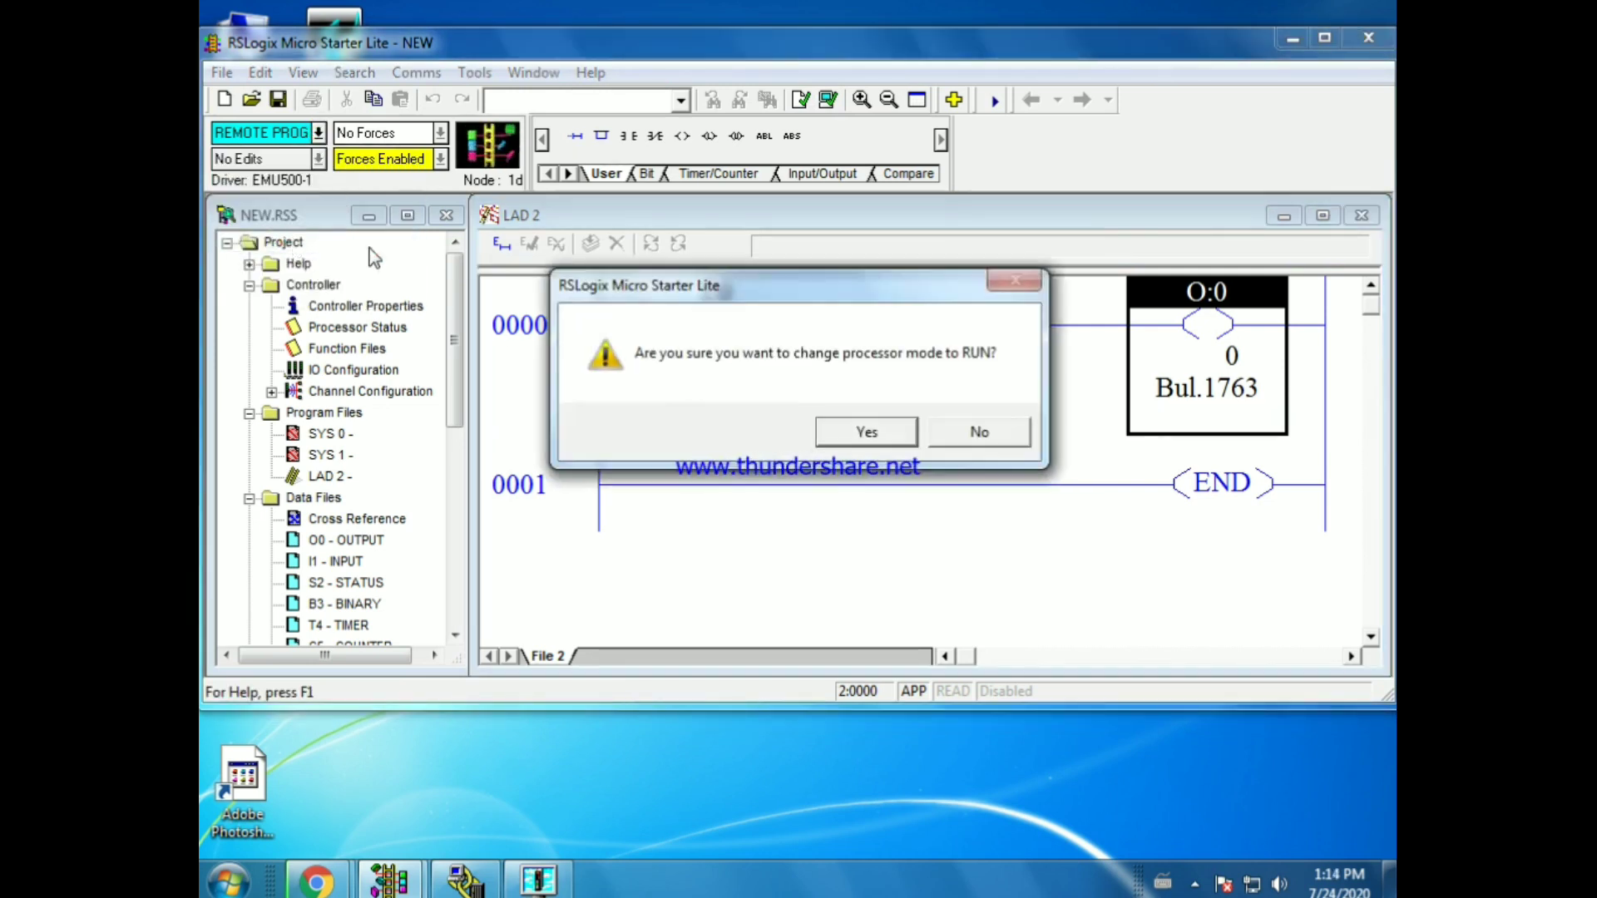
left_click(867, 431)
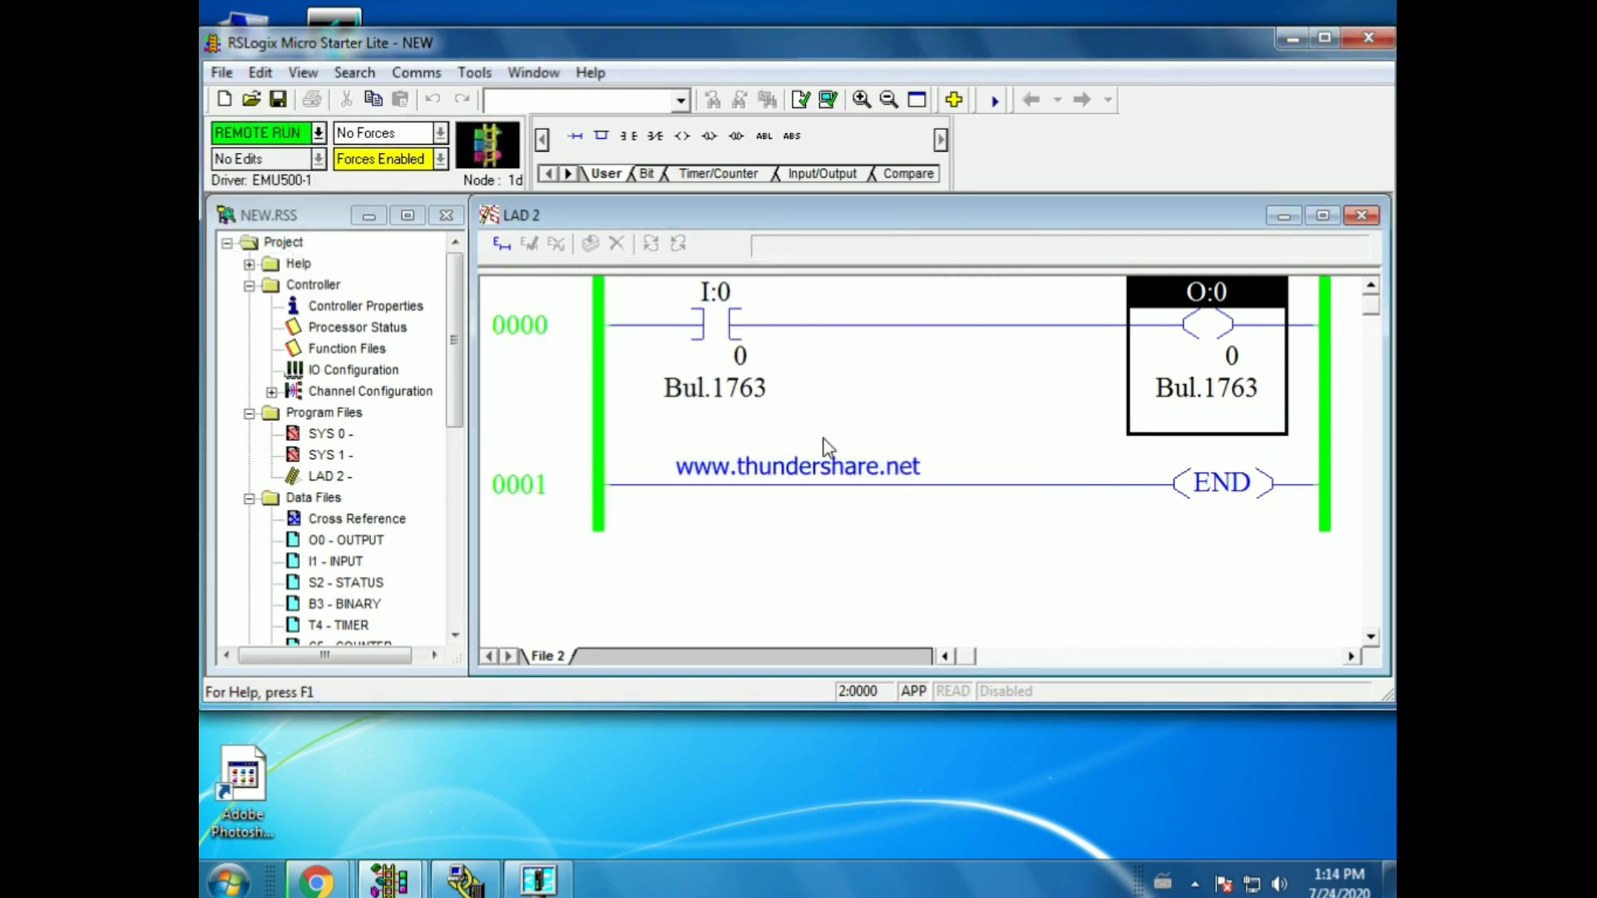
Step: Toggle input bit I:0/0 on rung 0000 on and back off to test the coil
right_click(721, 331)
left_click(890, 613)
right_click(724, 314)
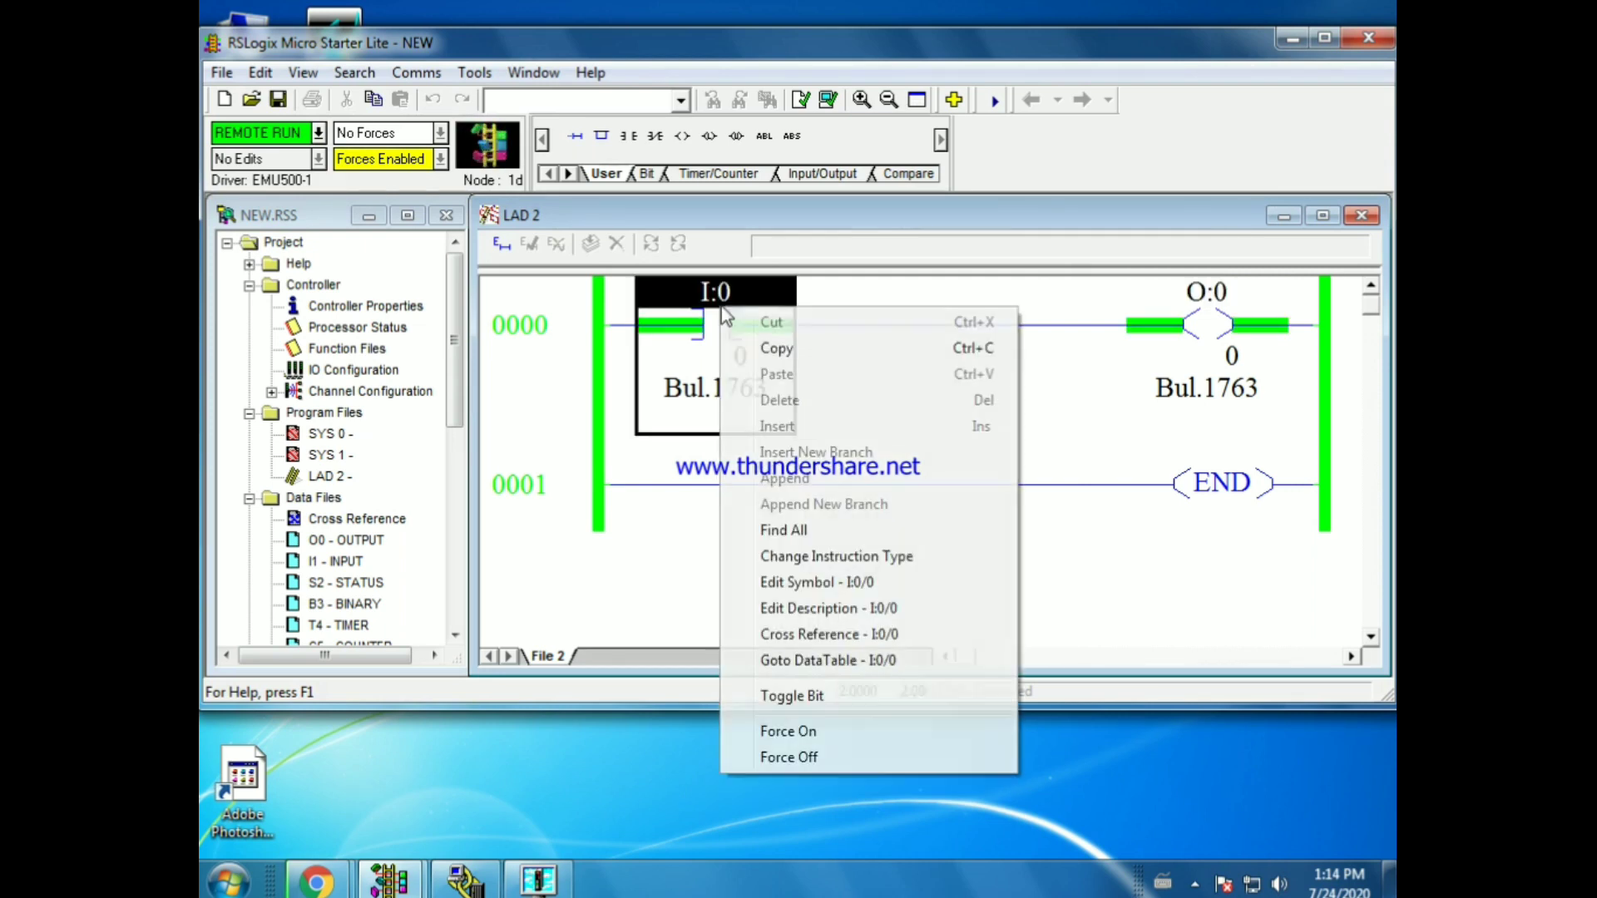
left_click(820, 697)
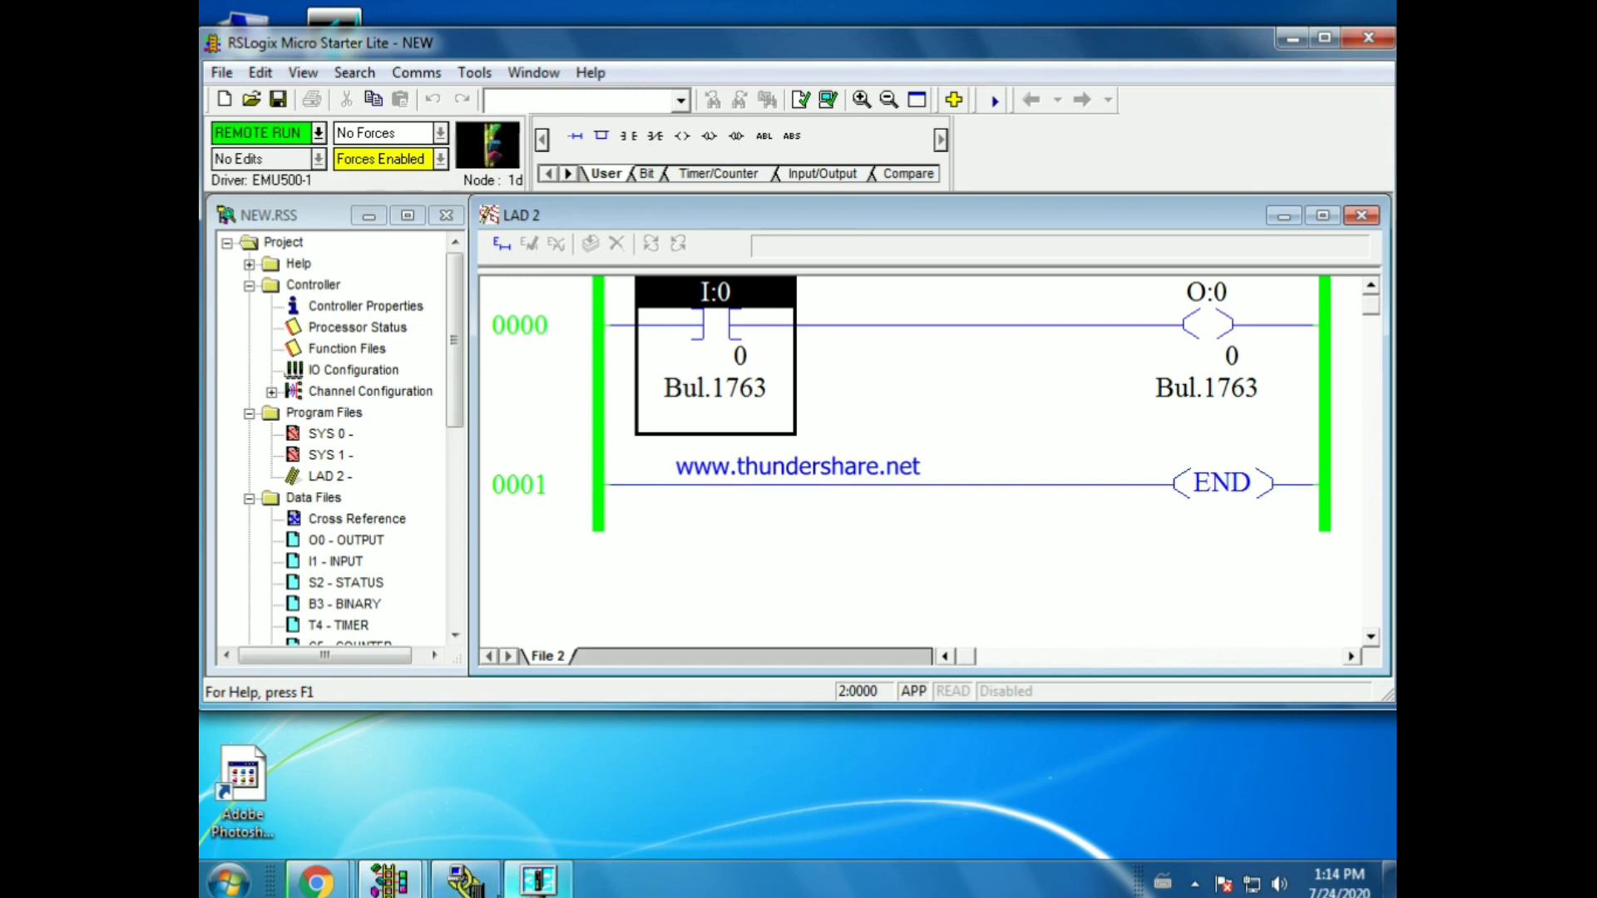
Step: Try to load the program file new in RSLogix Emulate 500 without a station number, and dismiss the setup and emulator windows
left_click(535, 884)
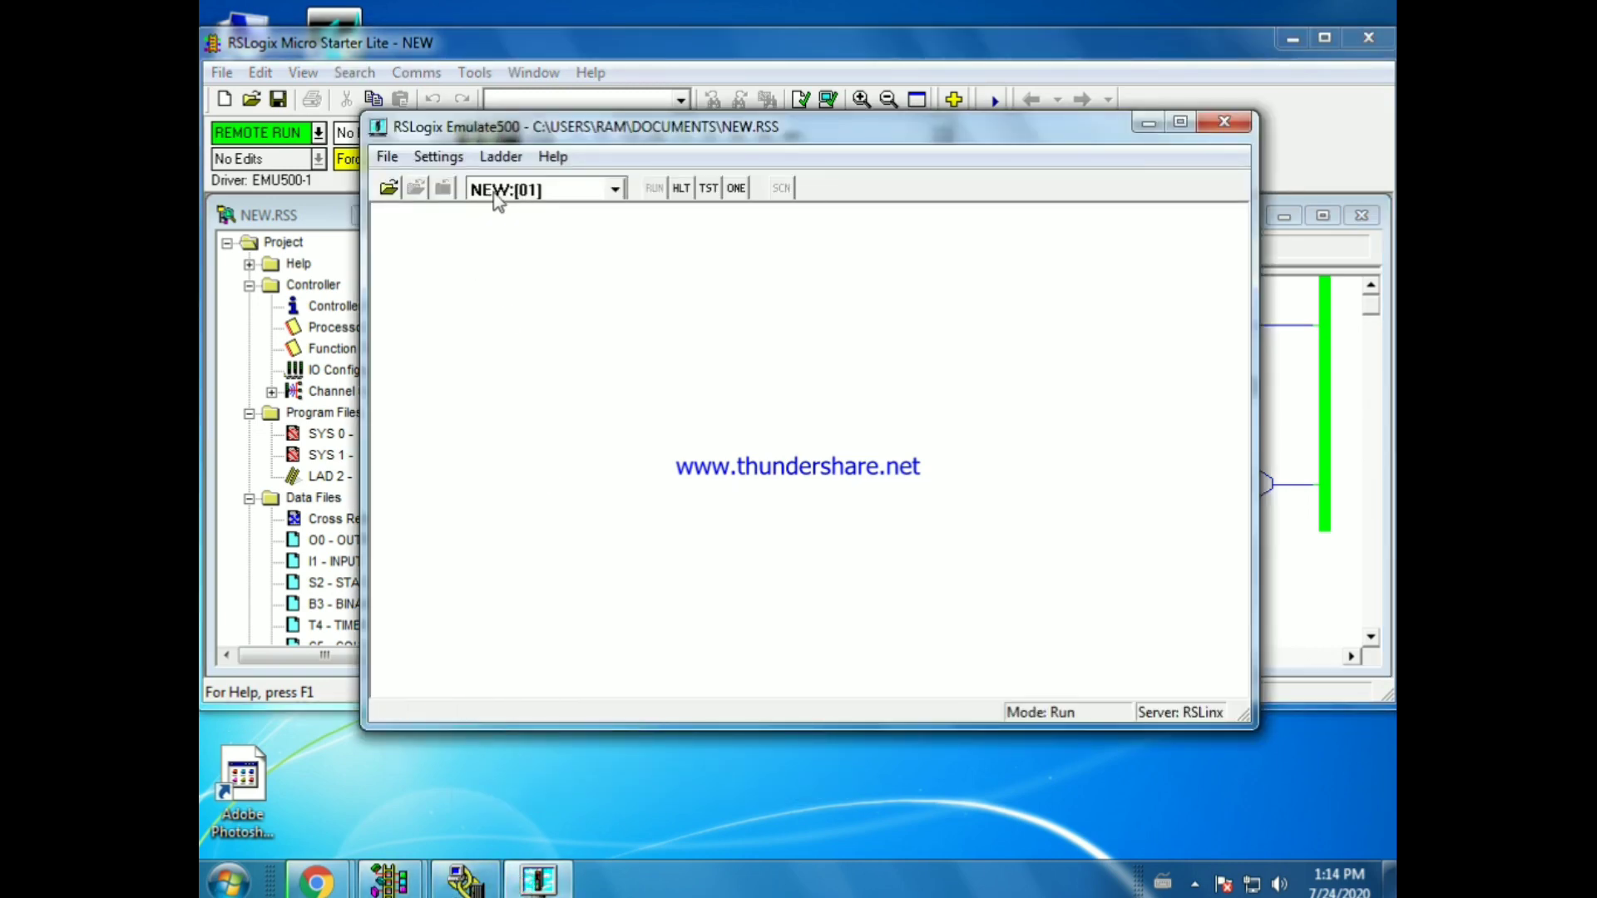
left_click_drag(549, 127, 573, 219)
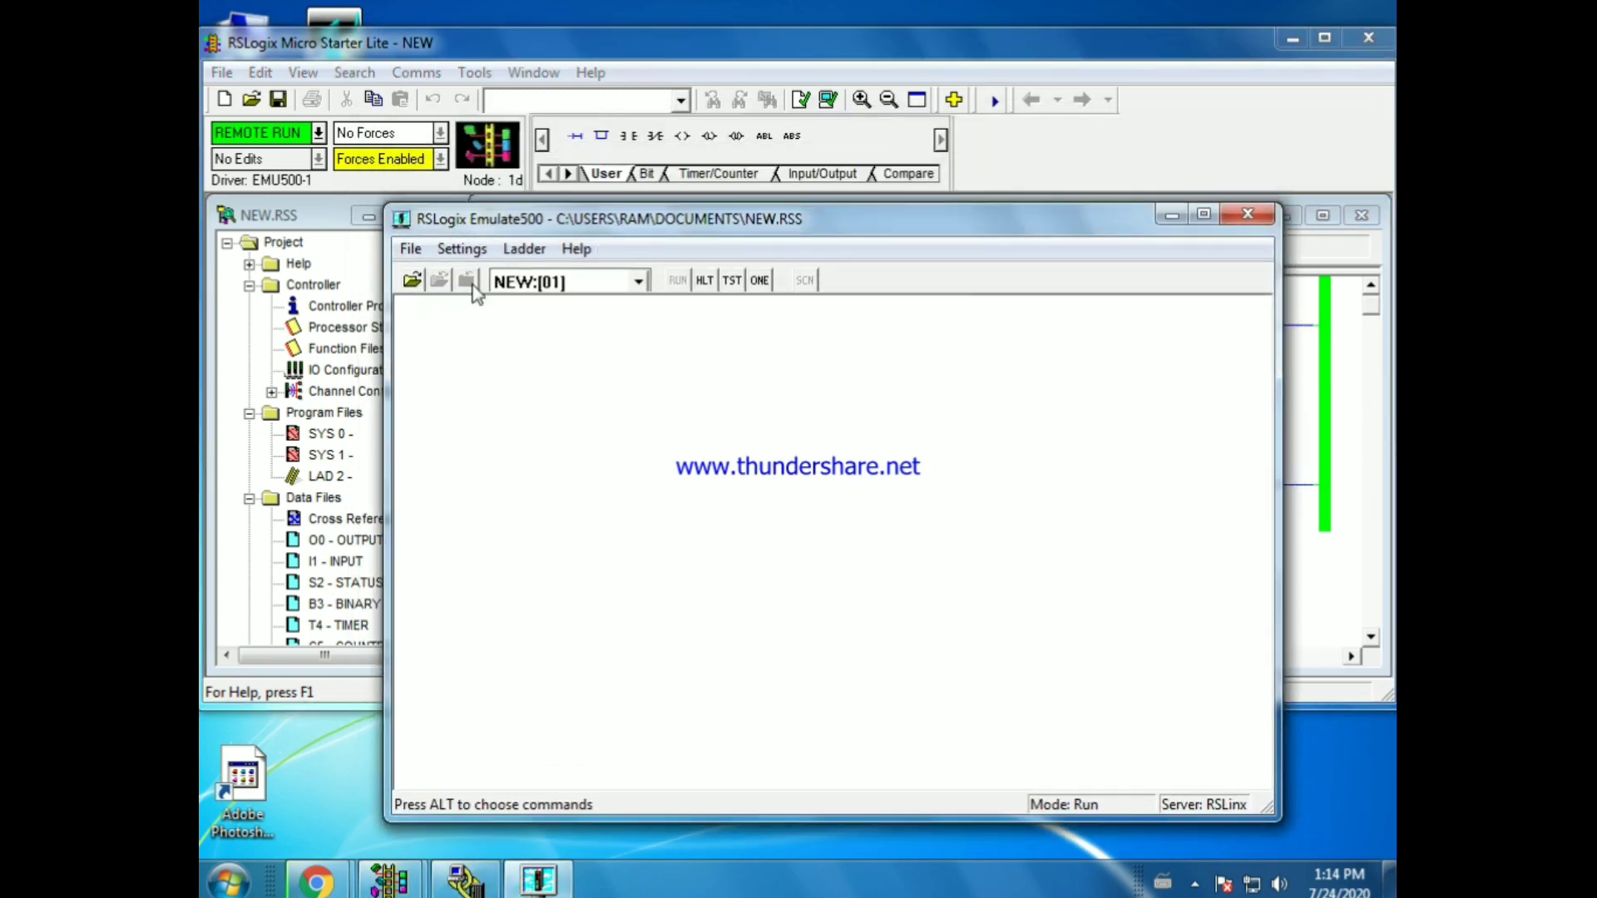
left_click(412, 279)
scroll(732, 539, "down", 5)
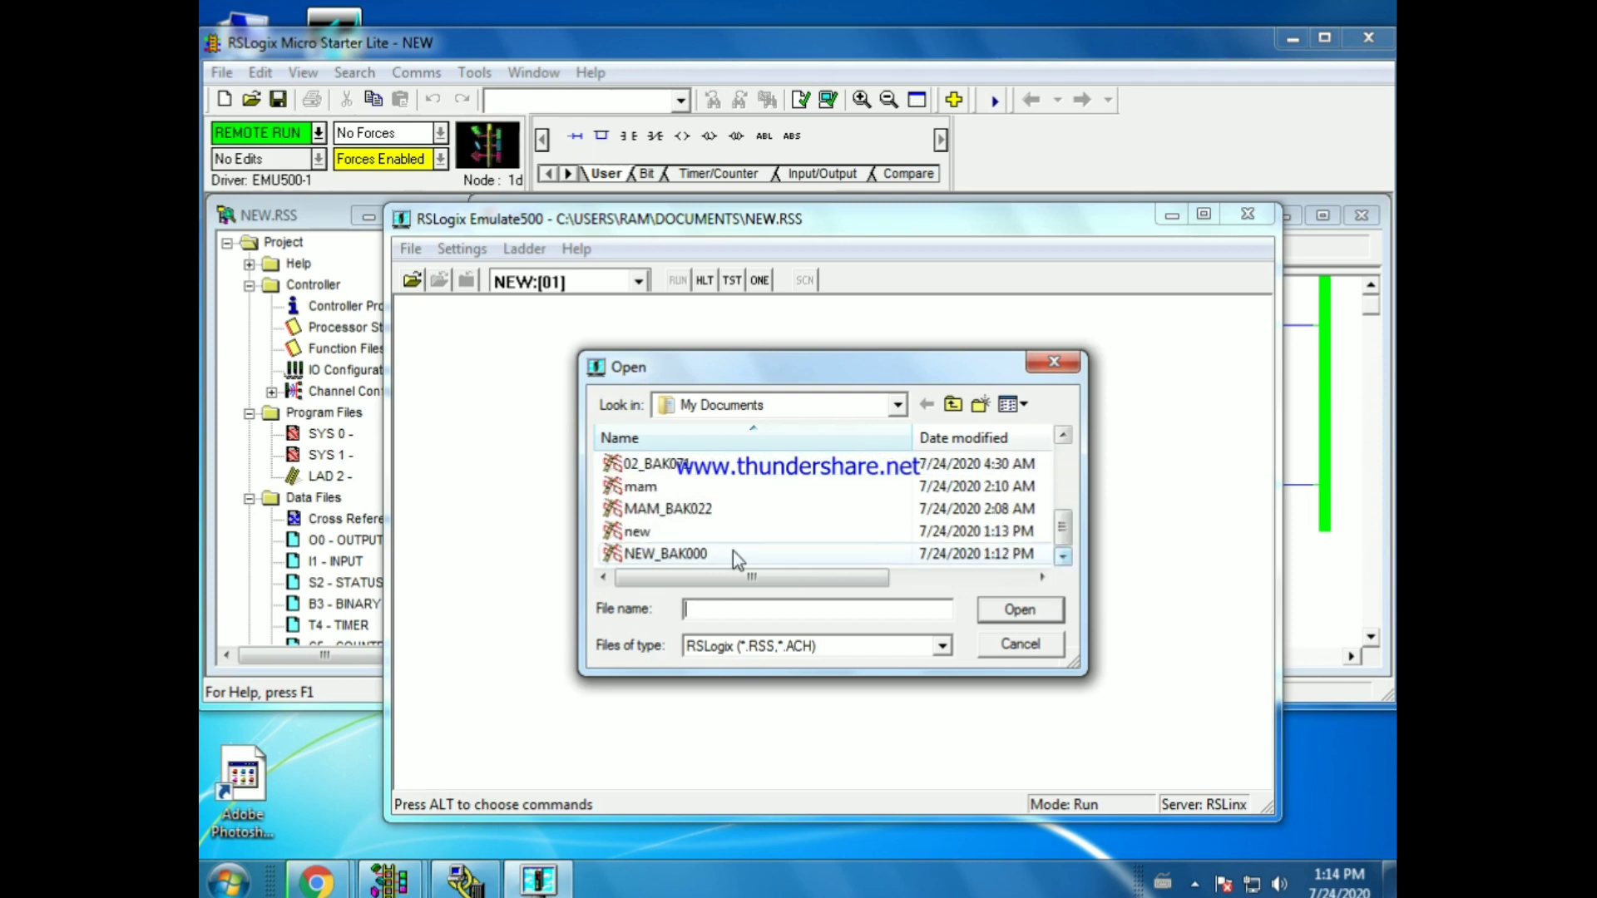
left_click(656, 532)
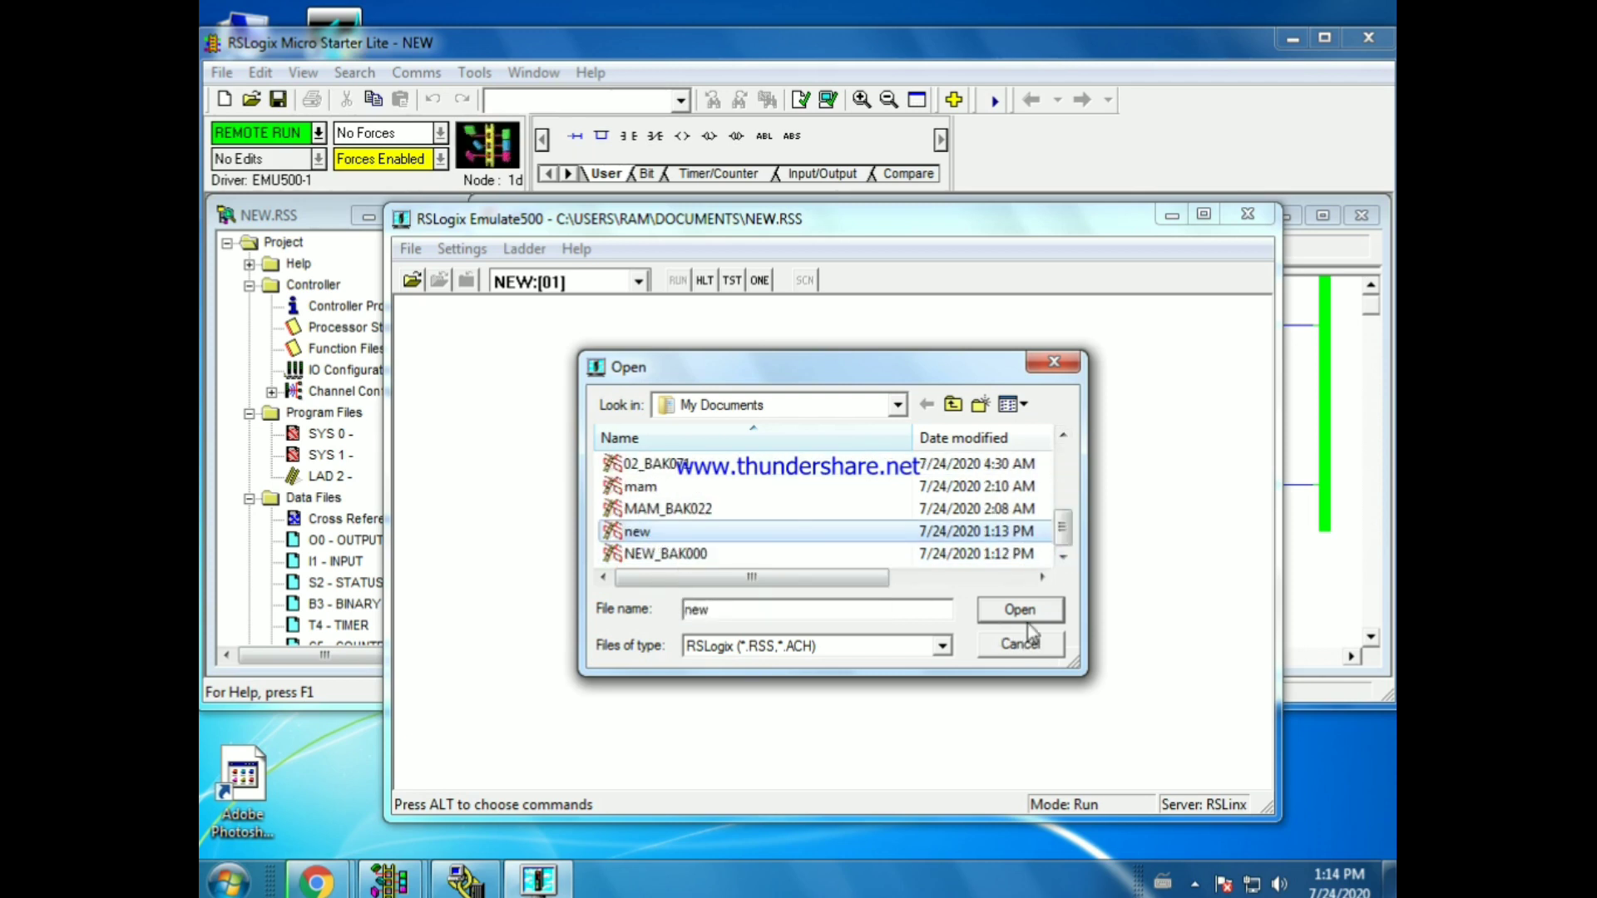
left_click(1011, 609)
left_click(606, 624)
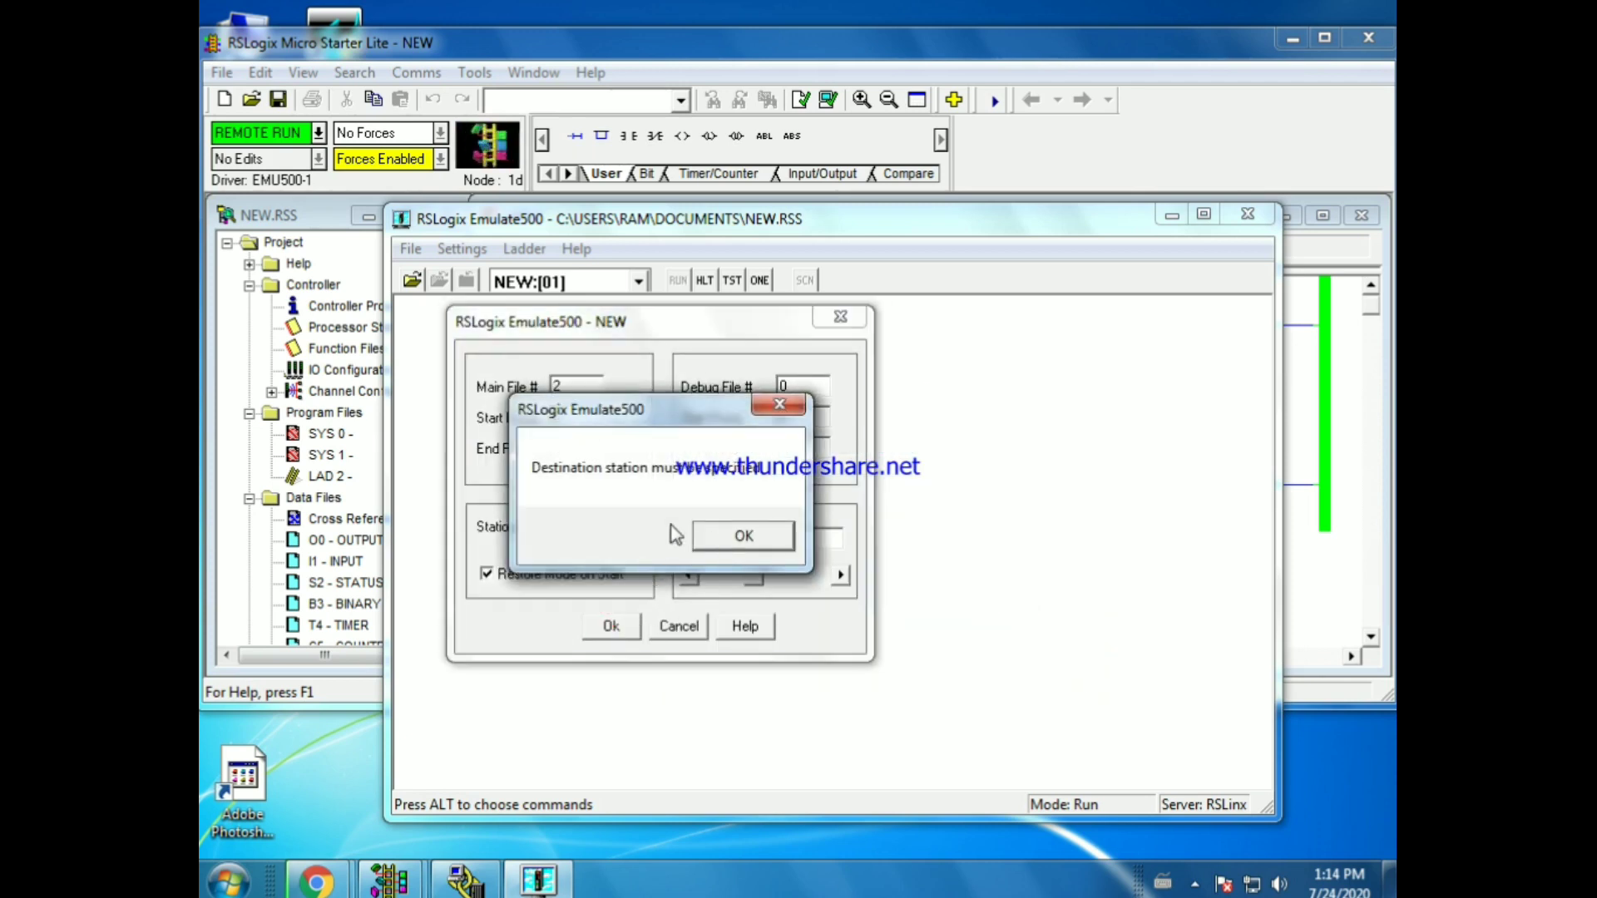
left_click(745, 537)
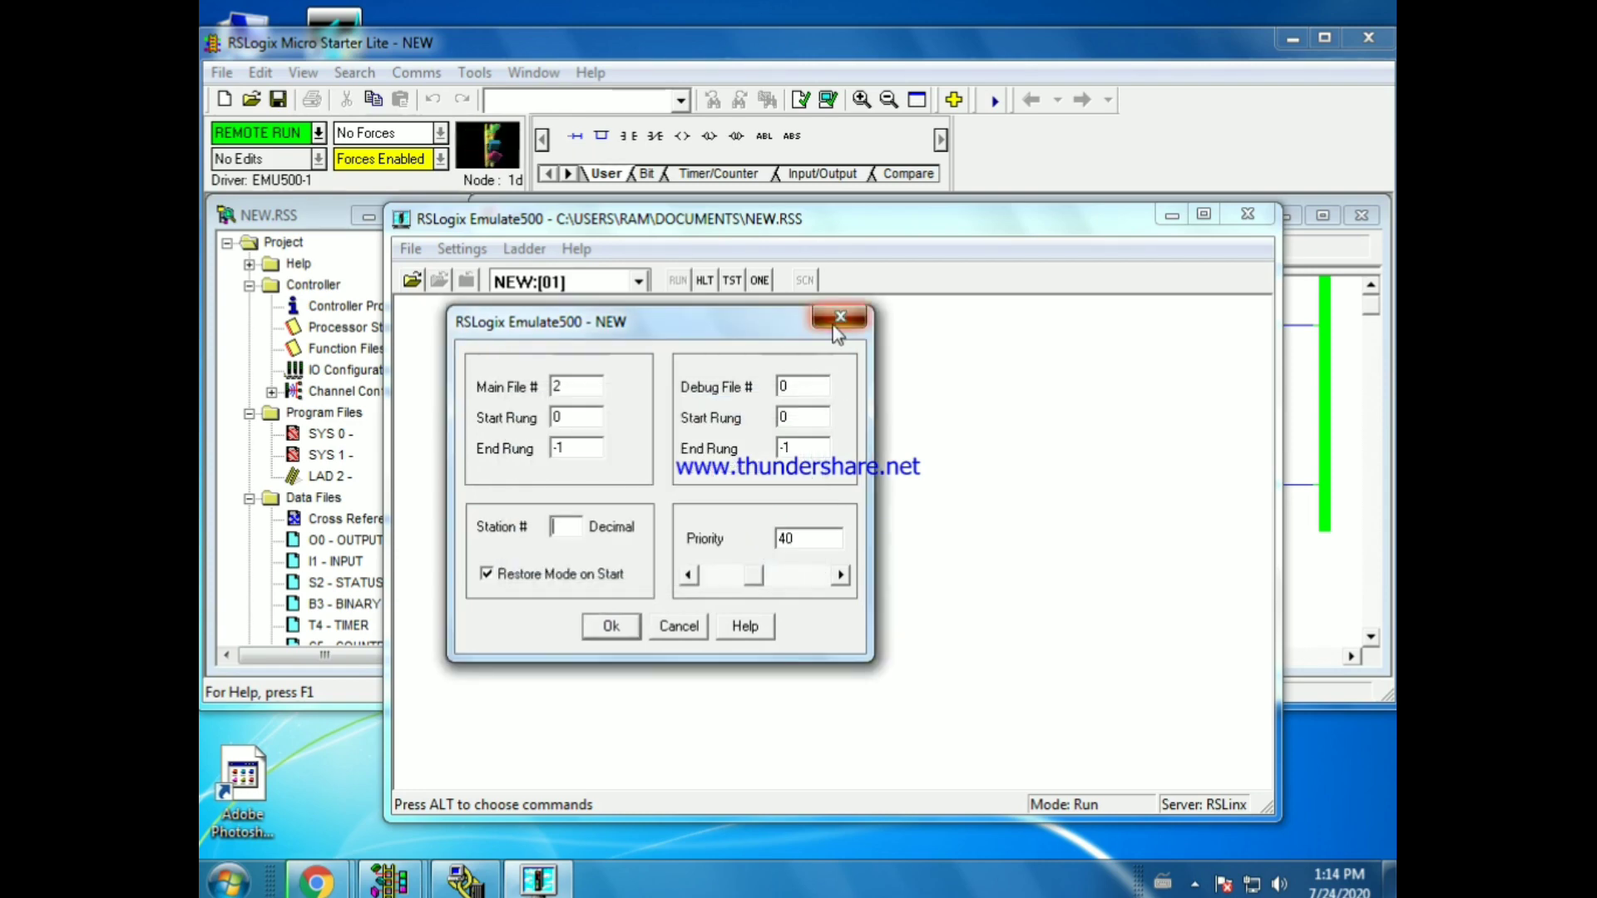
left_click(841, 317)
left_click(1173, 218)
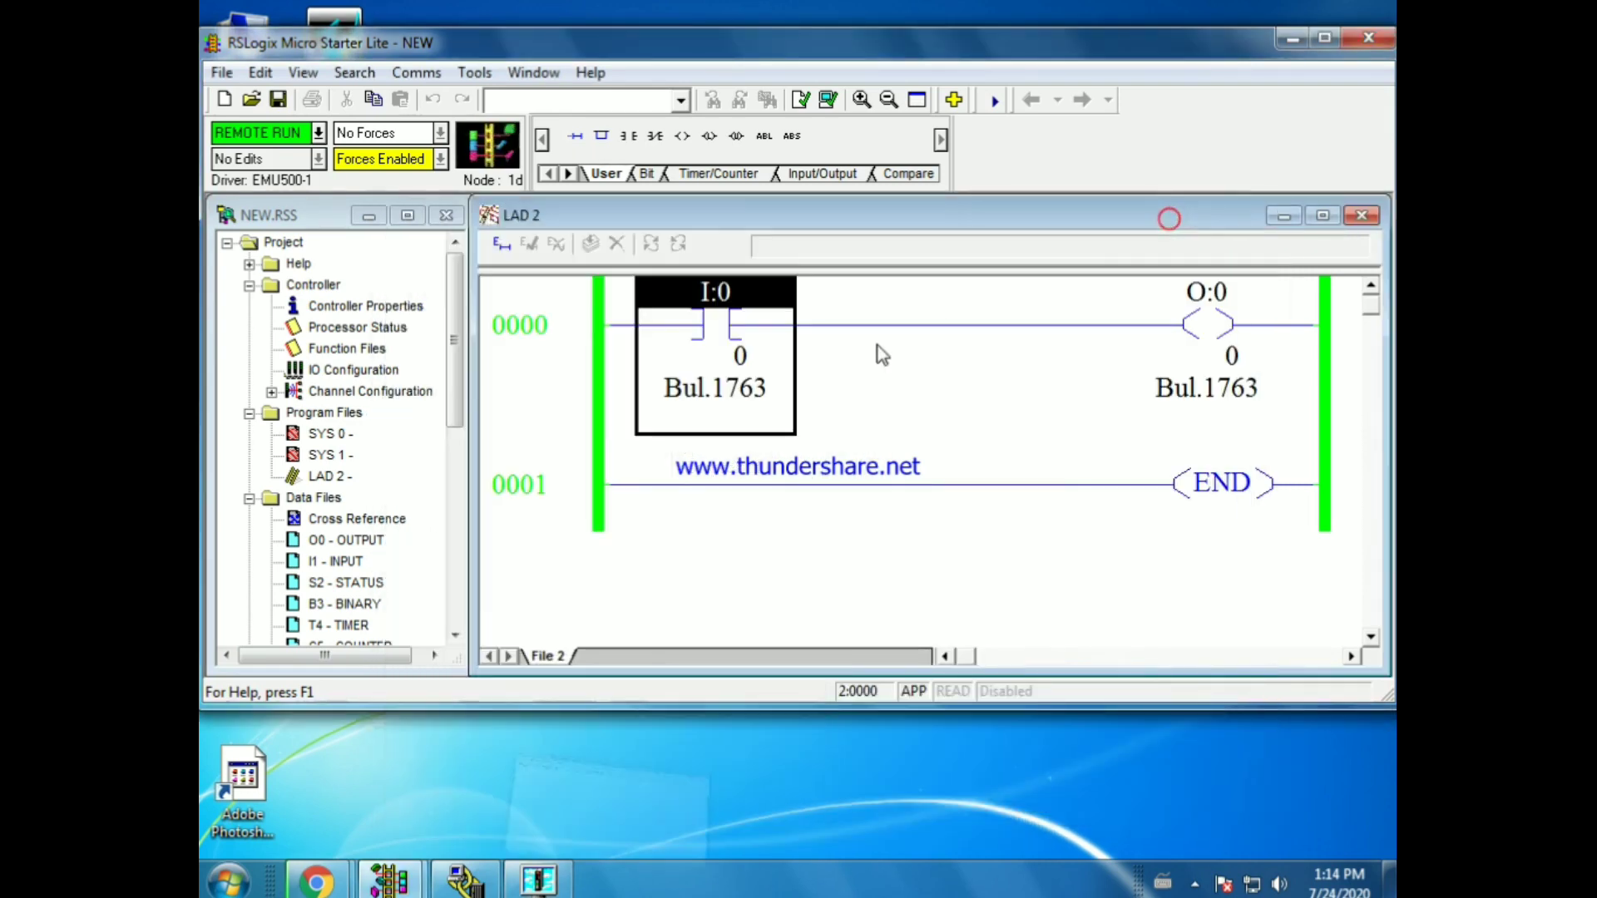
Step: Toggle the I:0/0 contact on, off and on again to test output O:0/0 in the running program
right_click(720, 319)
left_click(803, 715)
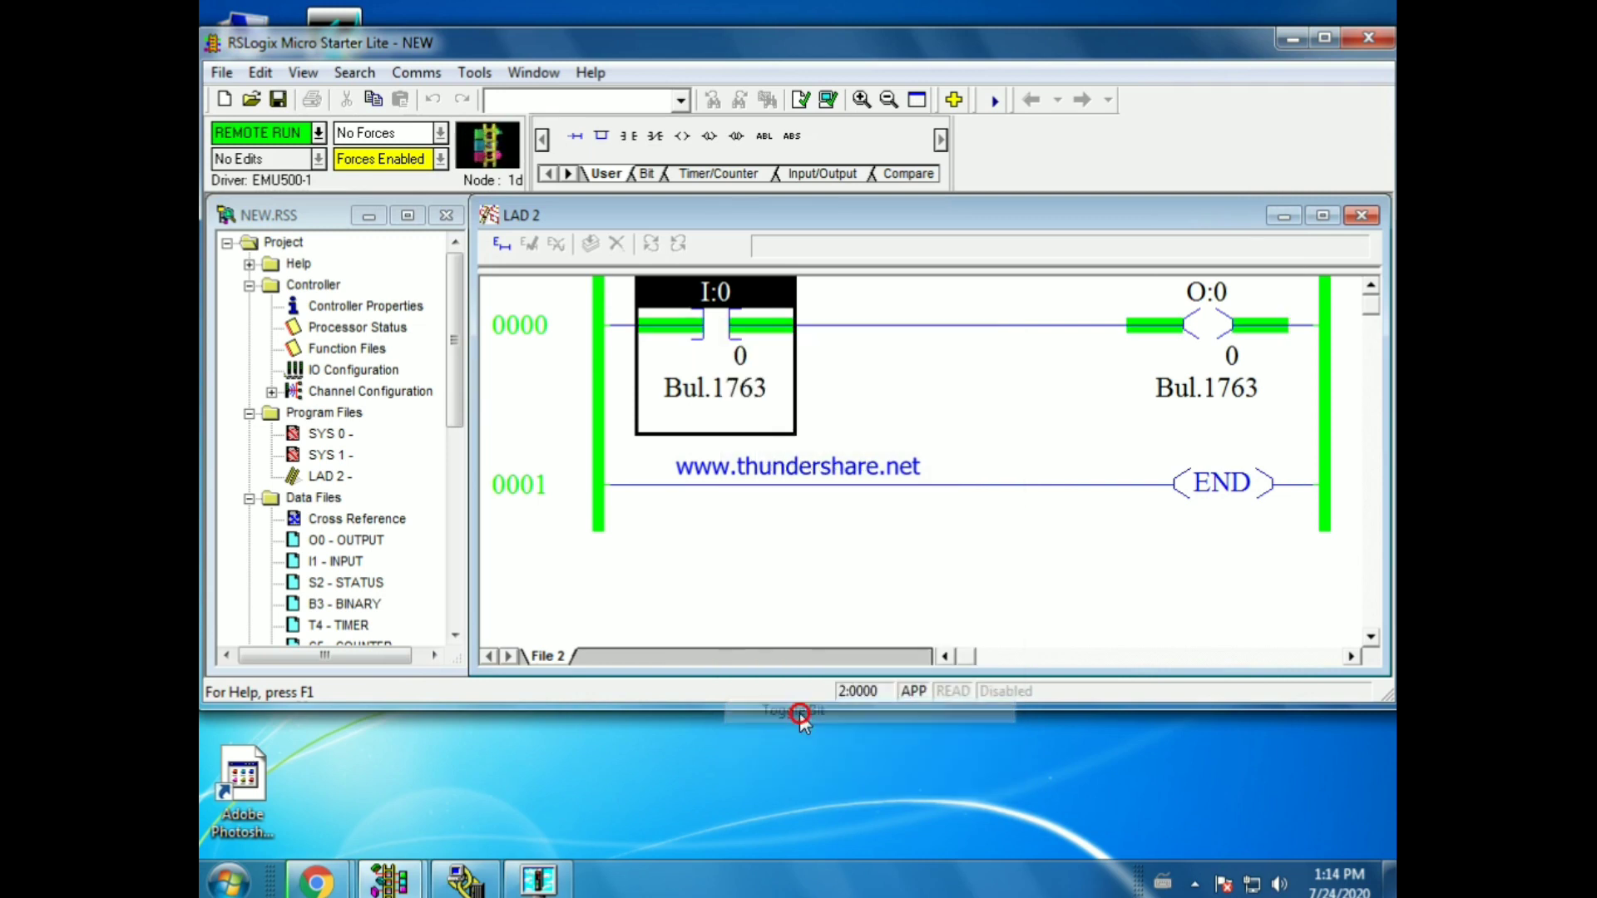
right_click(712, 316)
left_click(785, 711)
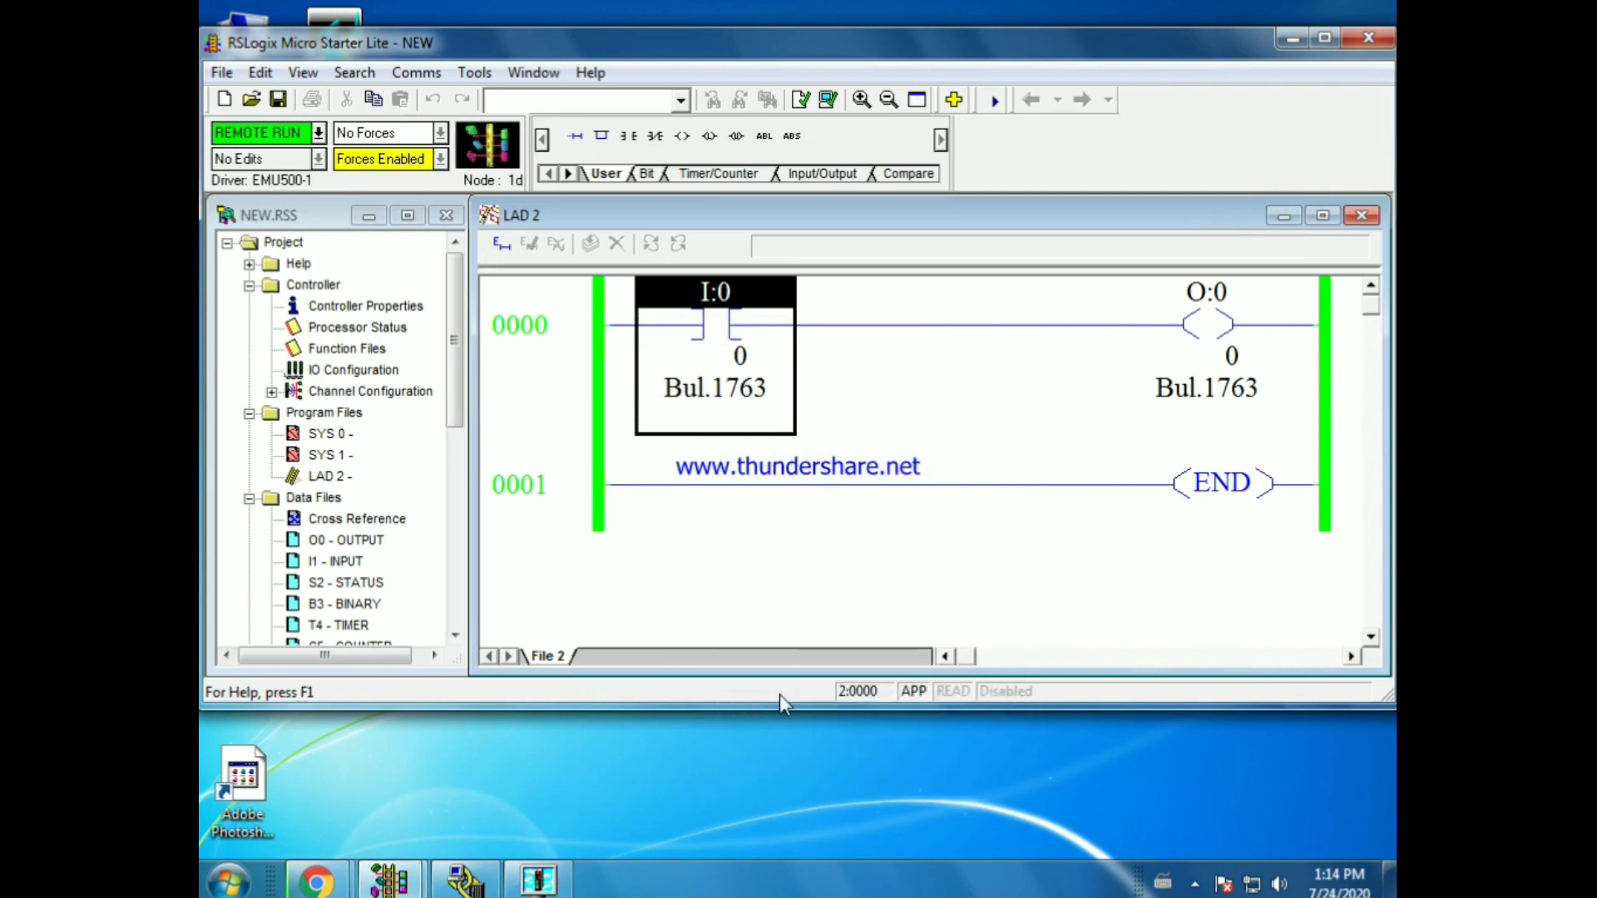
right_click(721, 325)
left_click(807, 714)
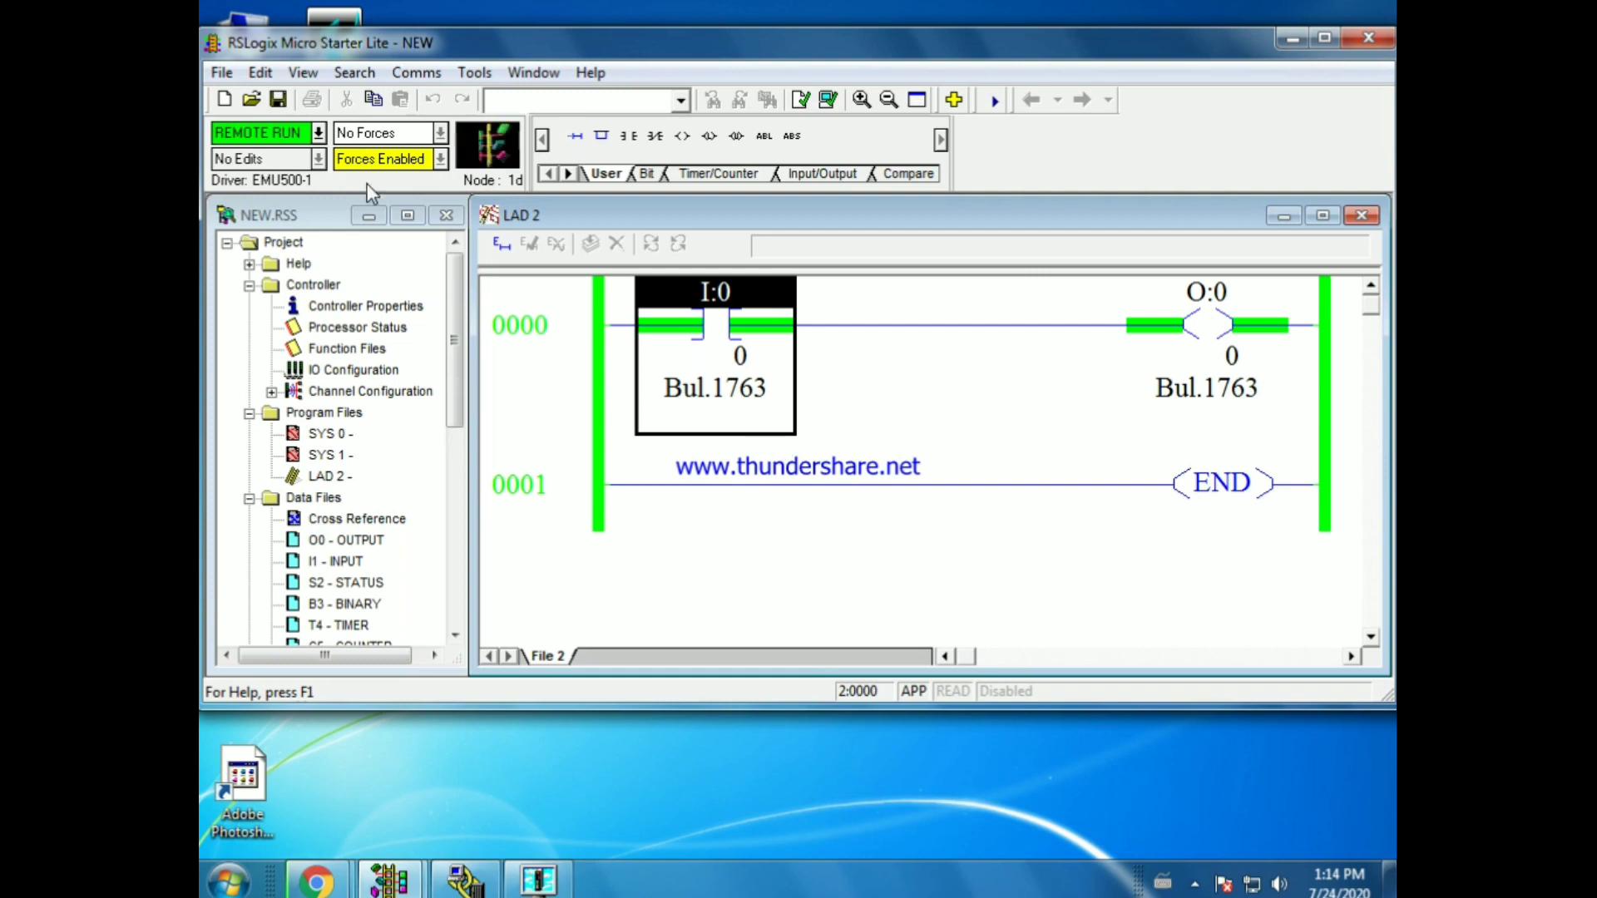
Step: Take the program offline, saving the changes and uploading the data table values
left_click(318, 135)
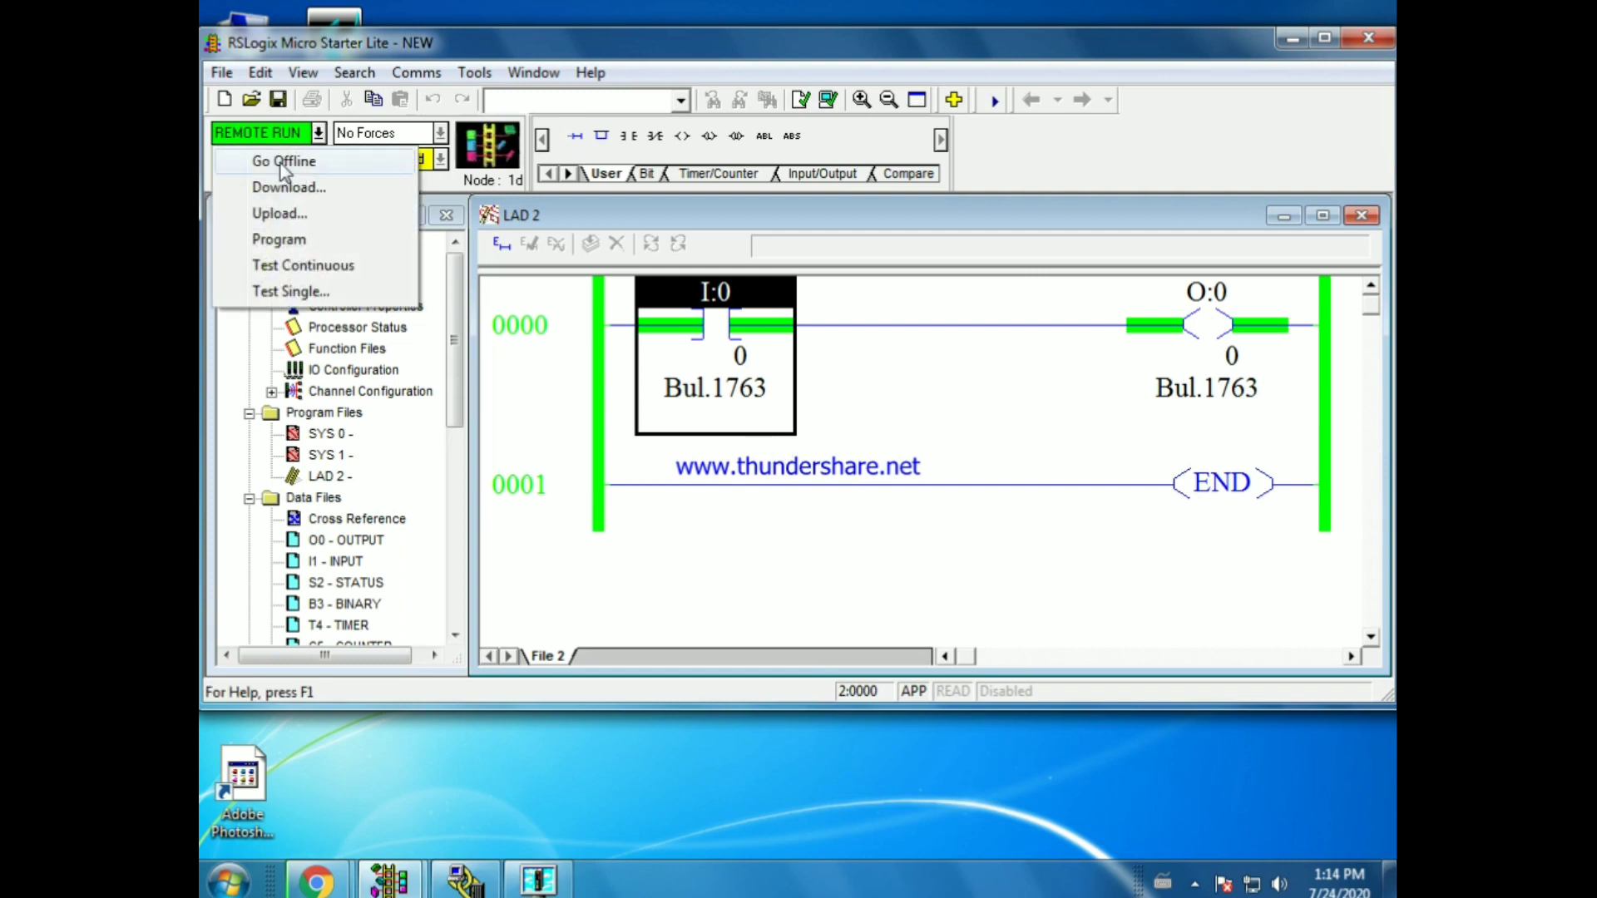
left_click(283, 166)
left_click(706, 434)
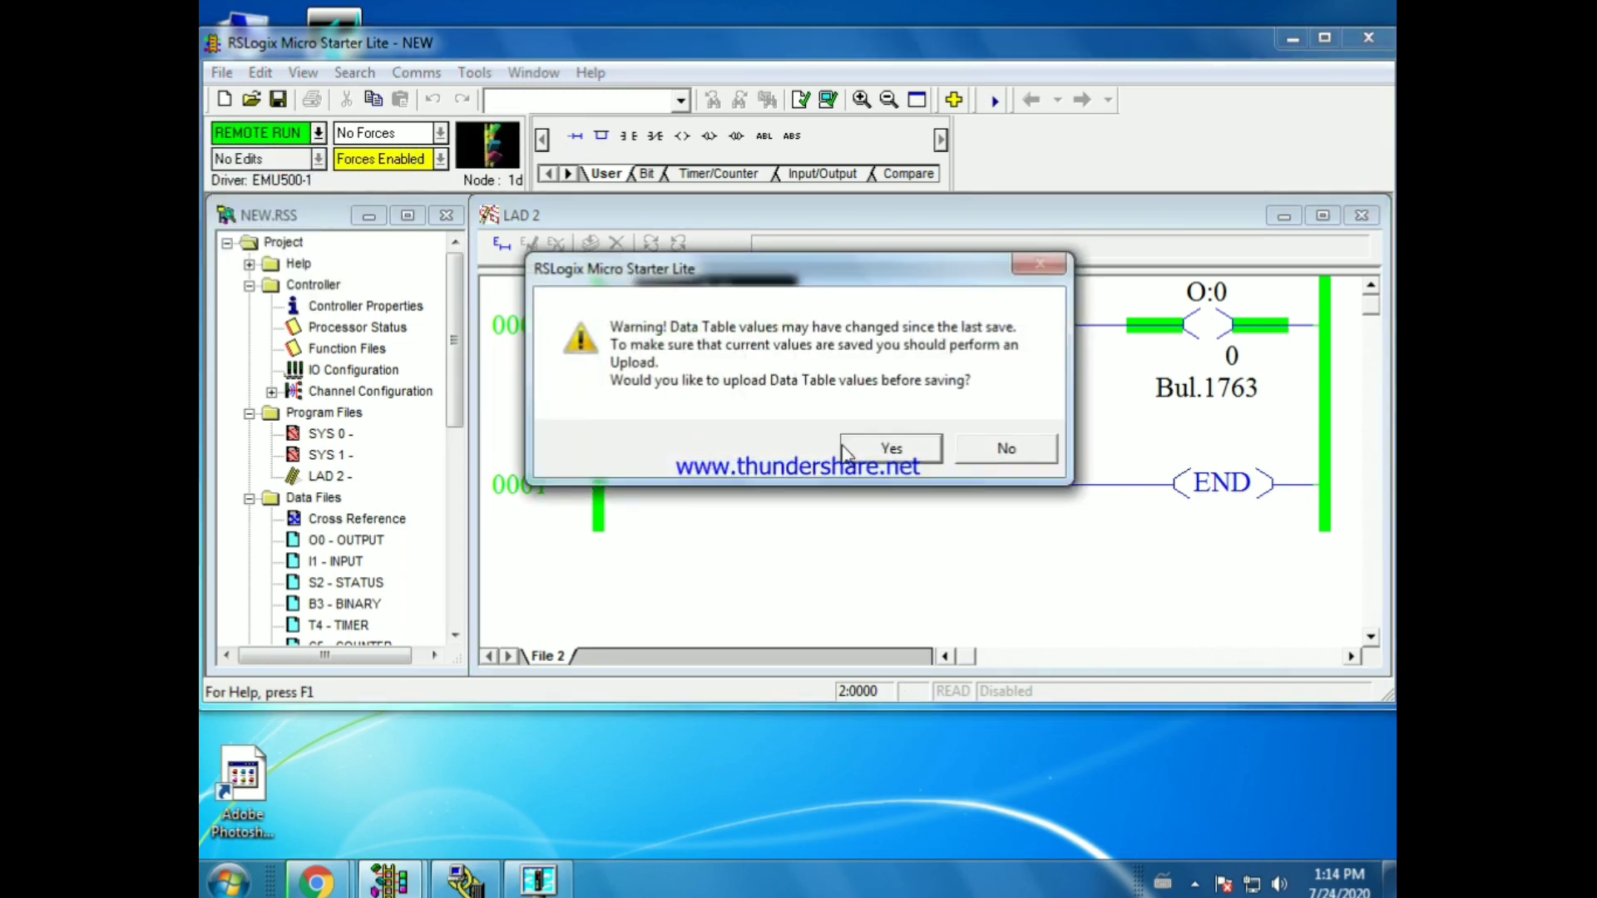
left_click(932, 453)
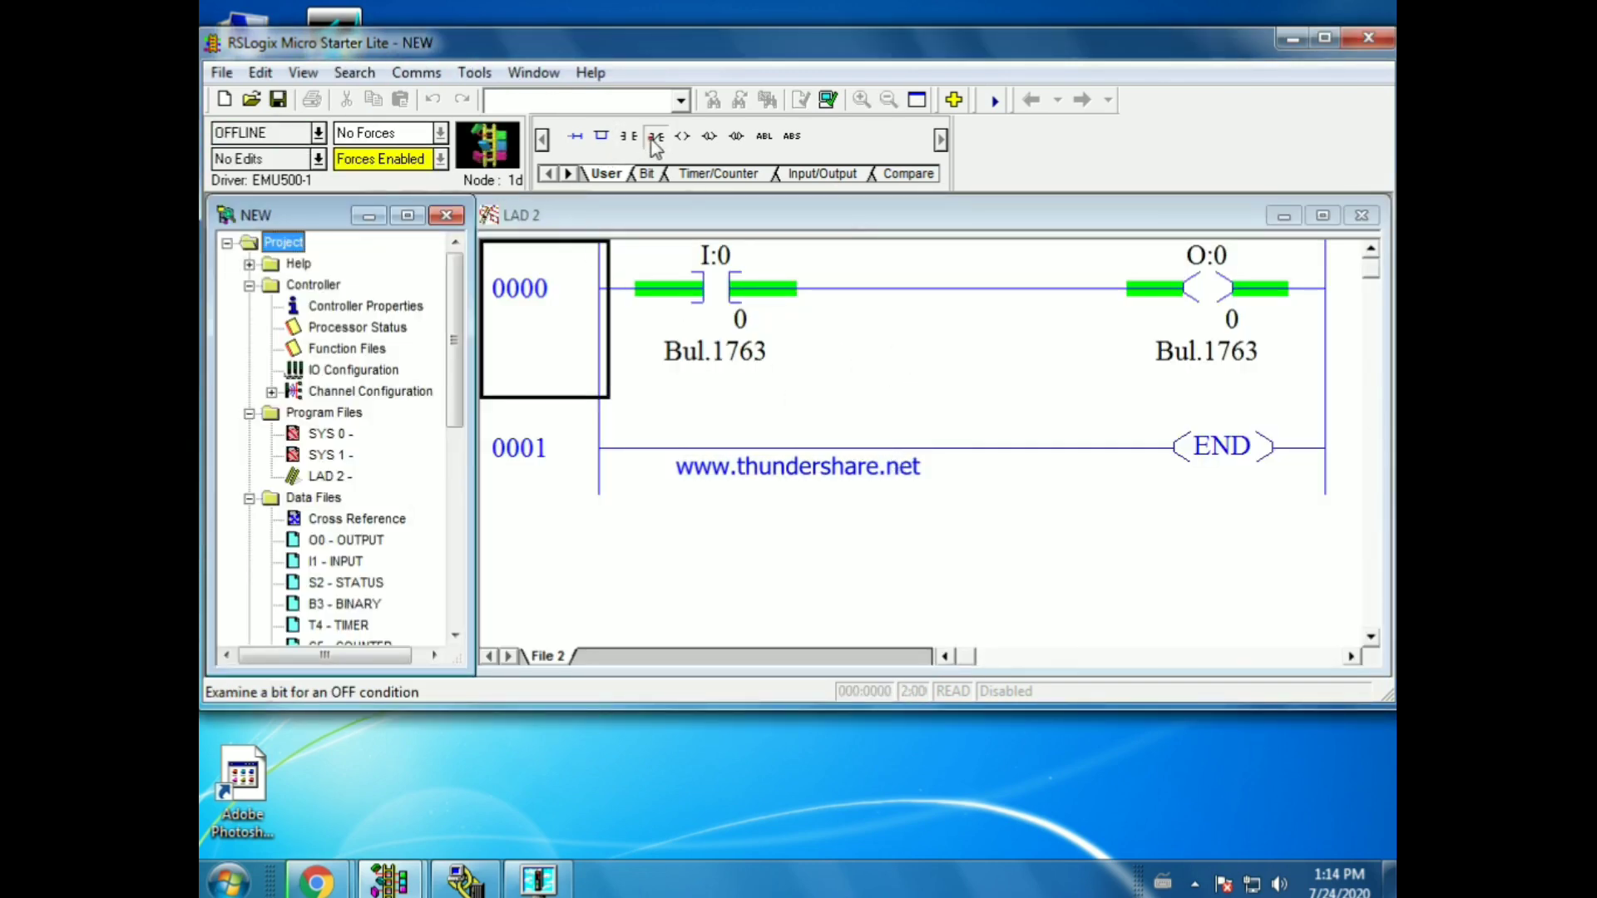
Step: Insert a normally closed contact after I:0/0 on rung 0000 and assign it bit I:0/1 from the I1 - INPUT data file
left_click(537, 308)
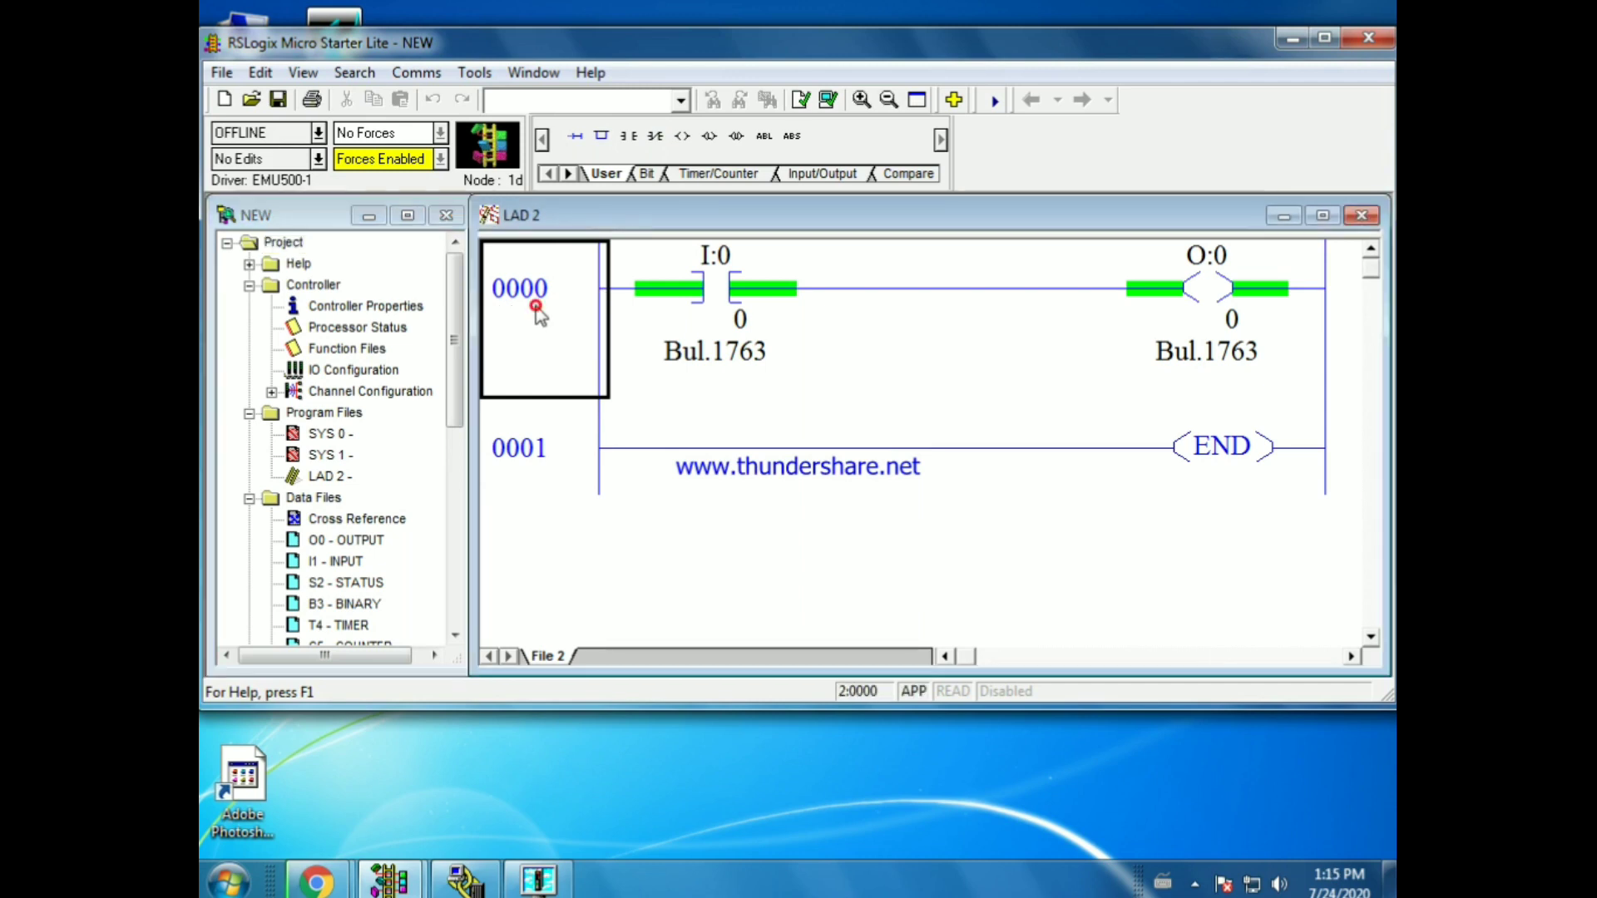
left_click_drag(655, 135, 813, 290)
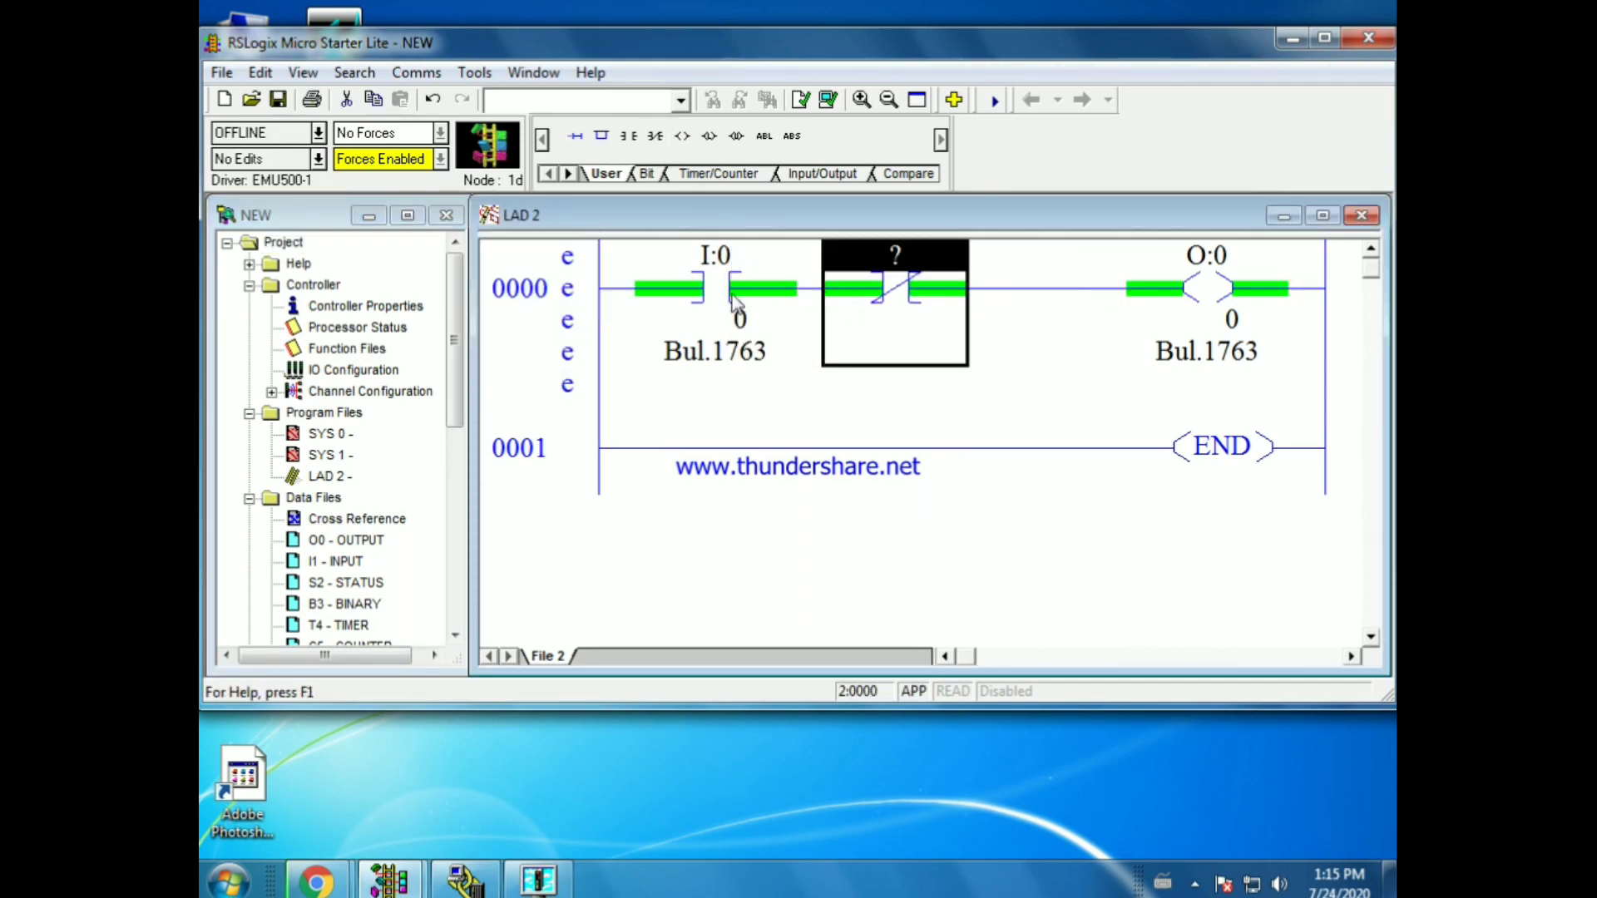
double_click(348, 561)
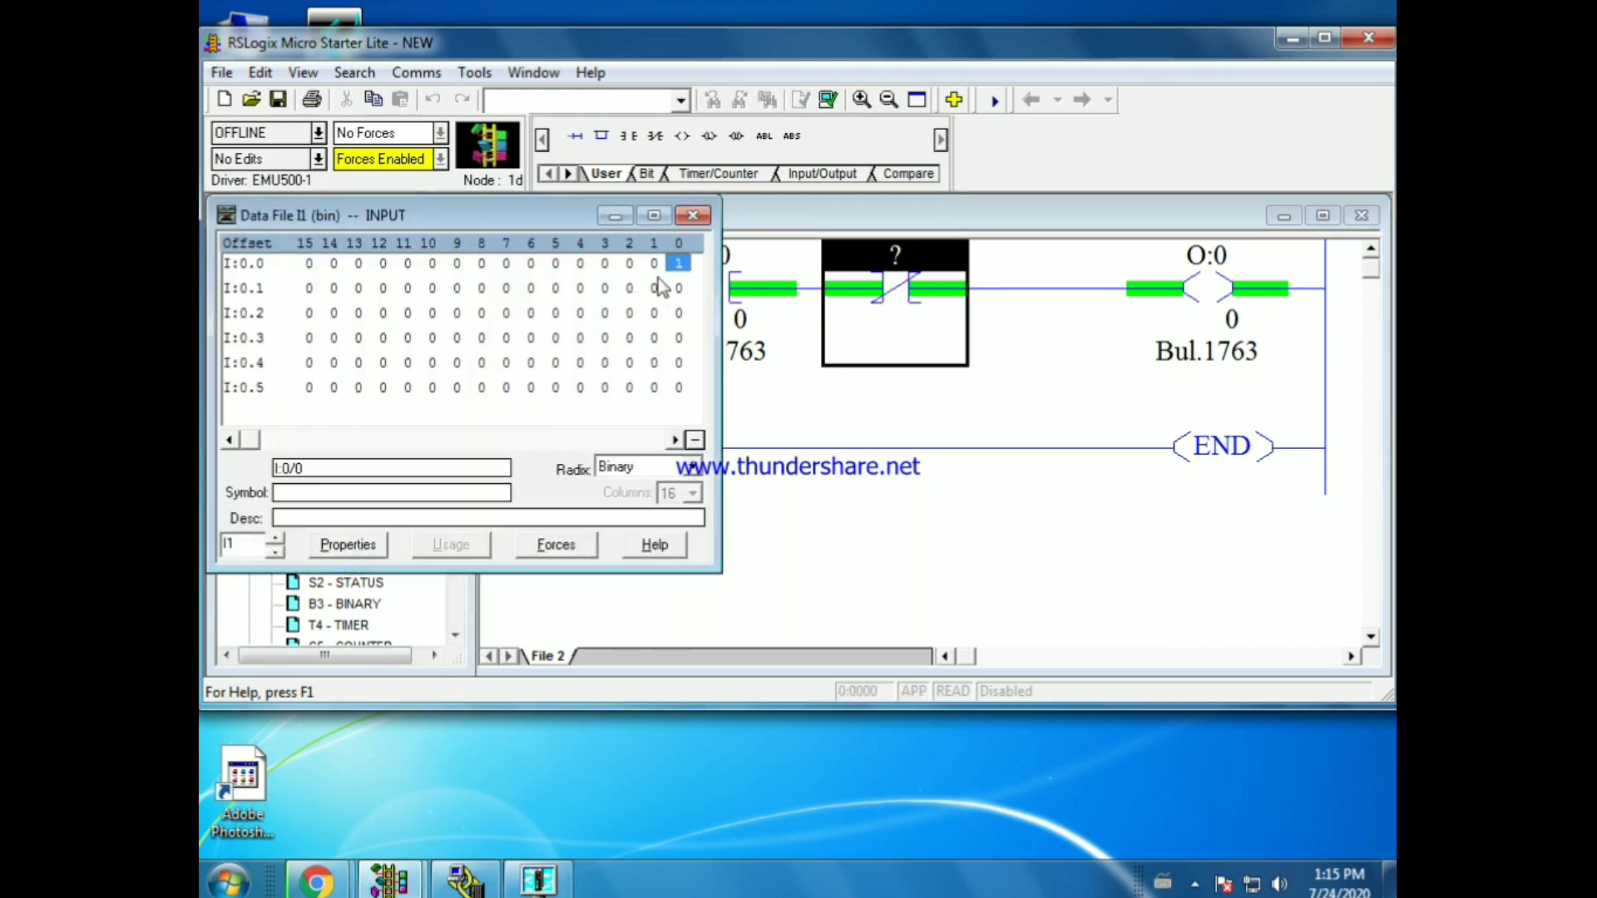
left_click_drag(654, 265, 897, 270)
left_click(695, 218)
left_click(797, 404)
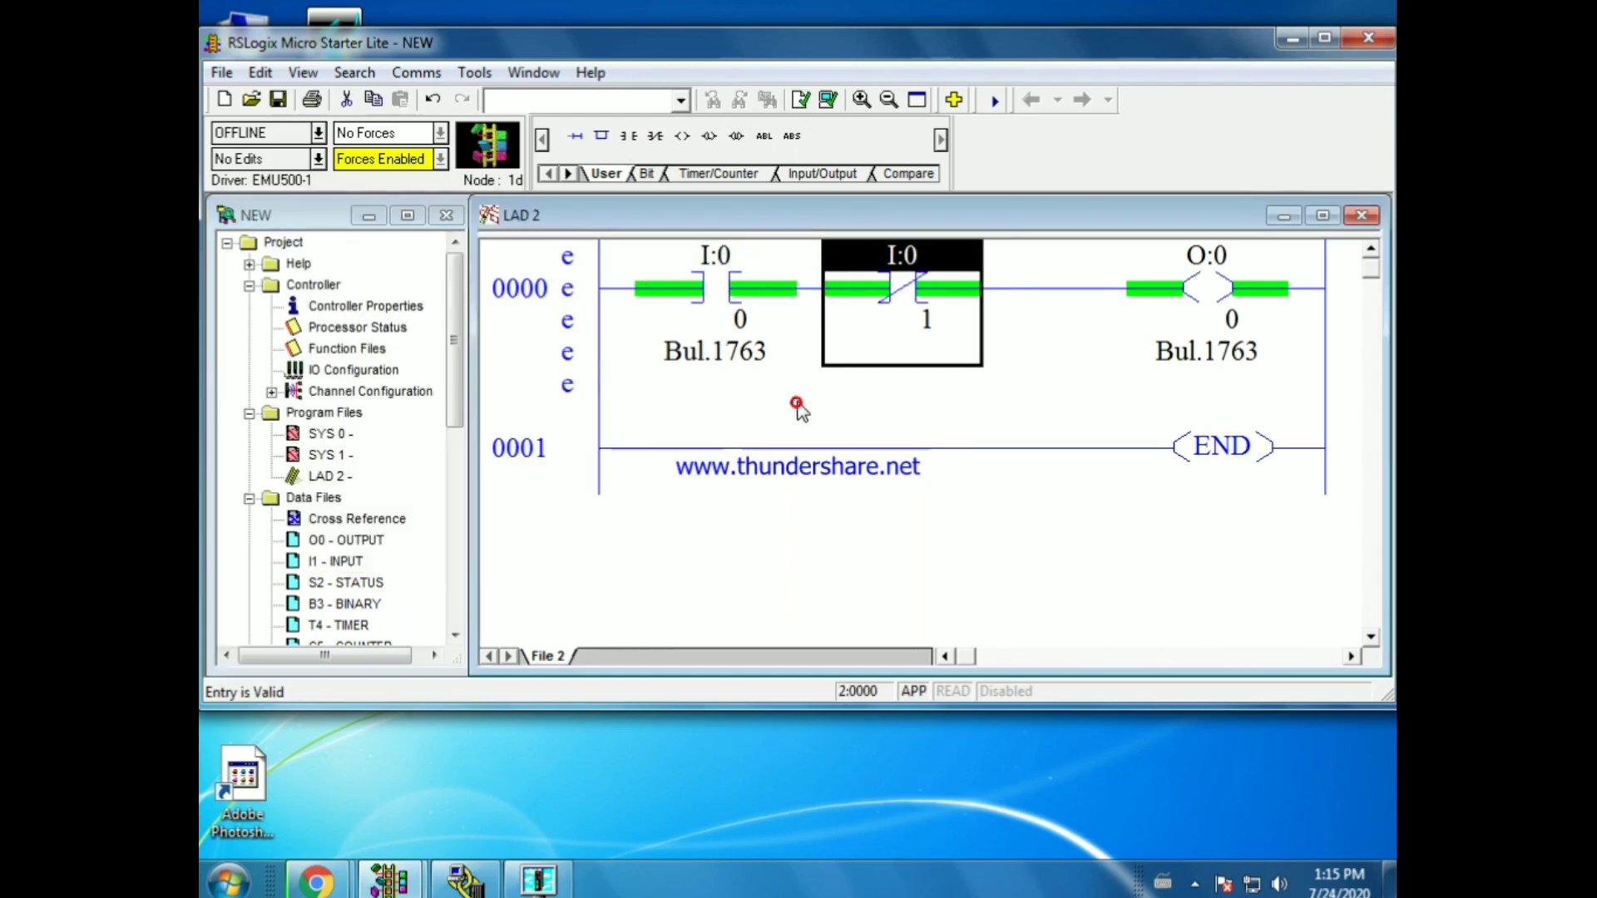
Step: Download the edited ladder program to the emulated processor, go online and set it to RUN mode
left_click(319, 132)
left_click(283, 188)
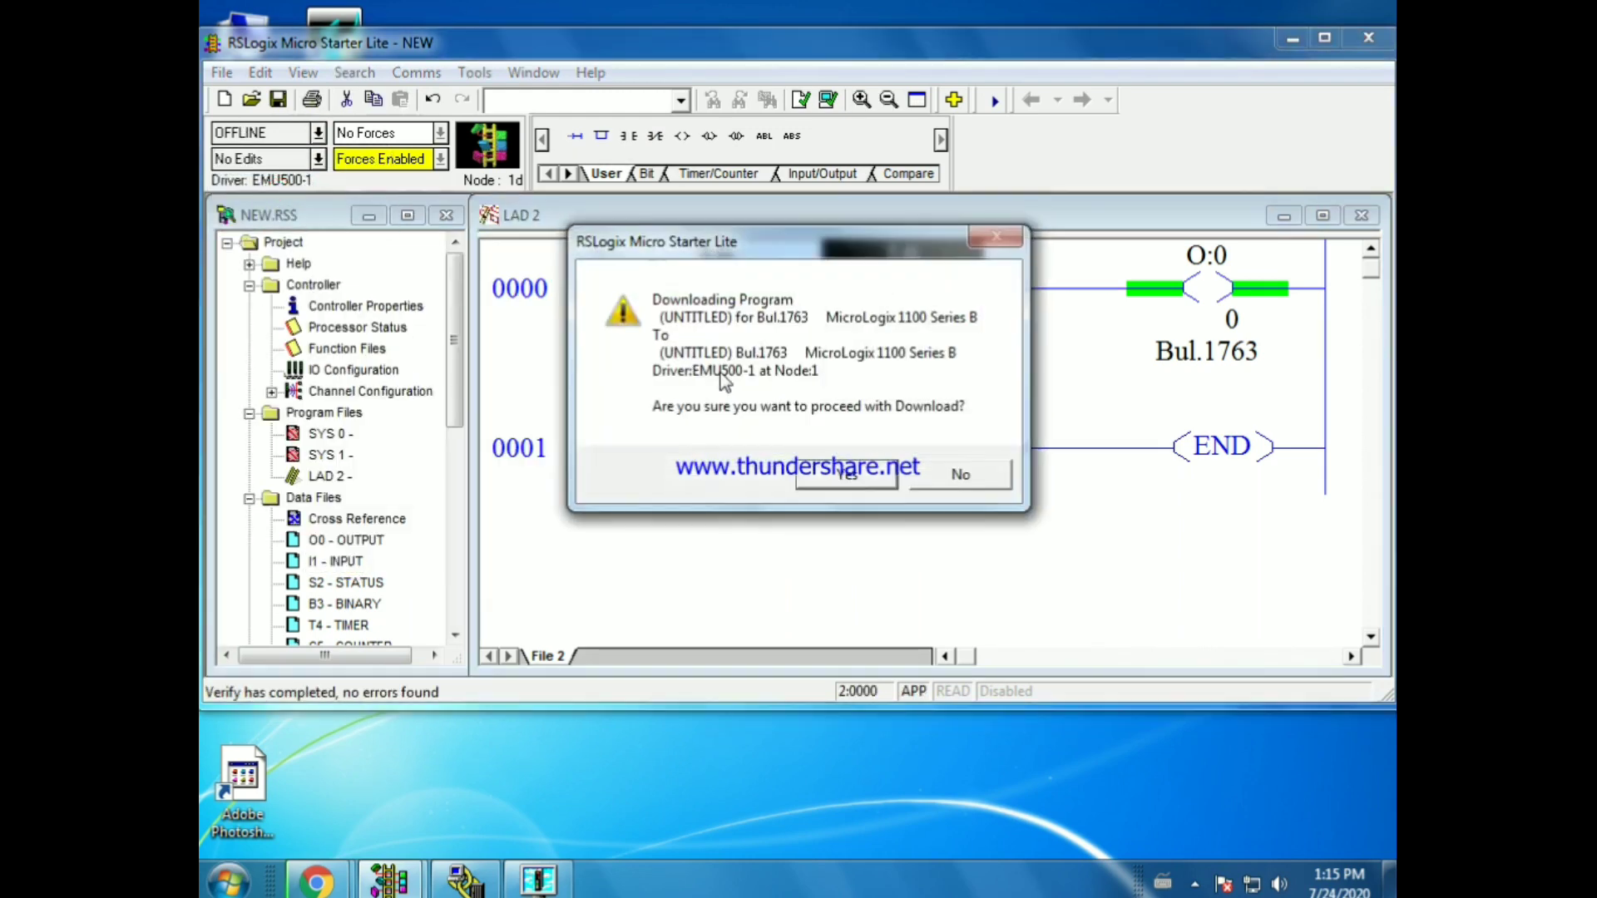
left_click(845, 470)
left_click(767, 434)
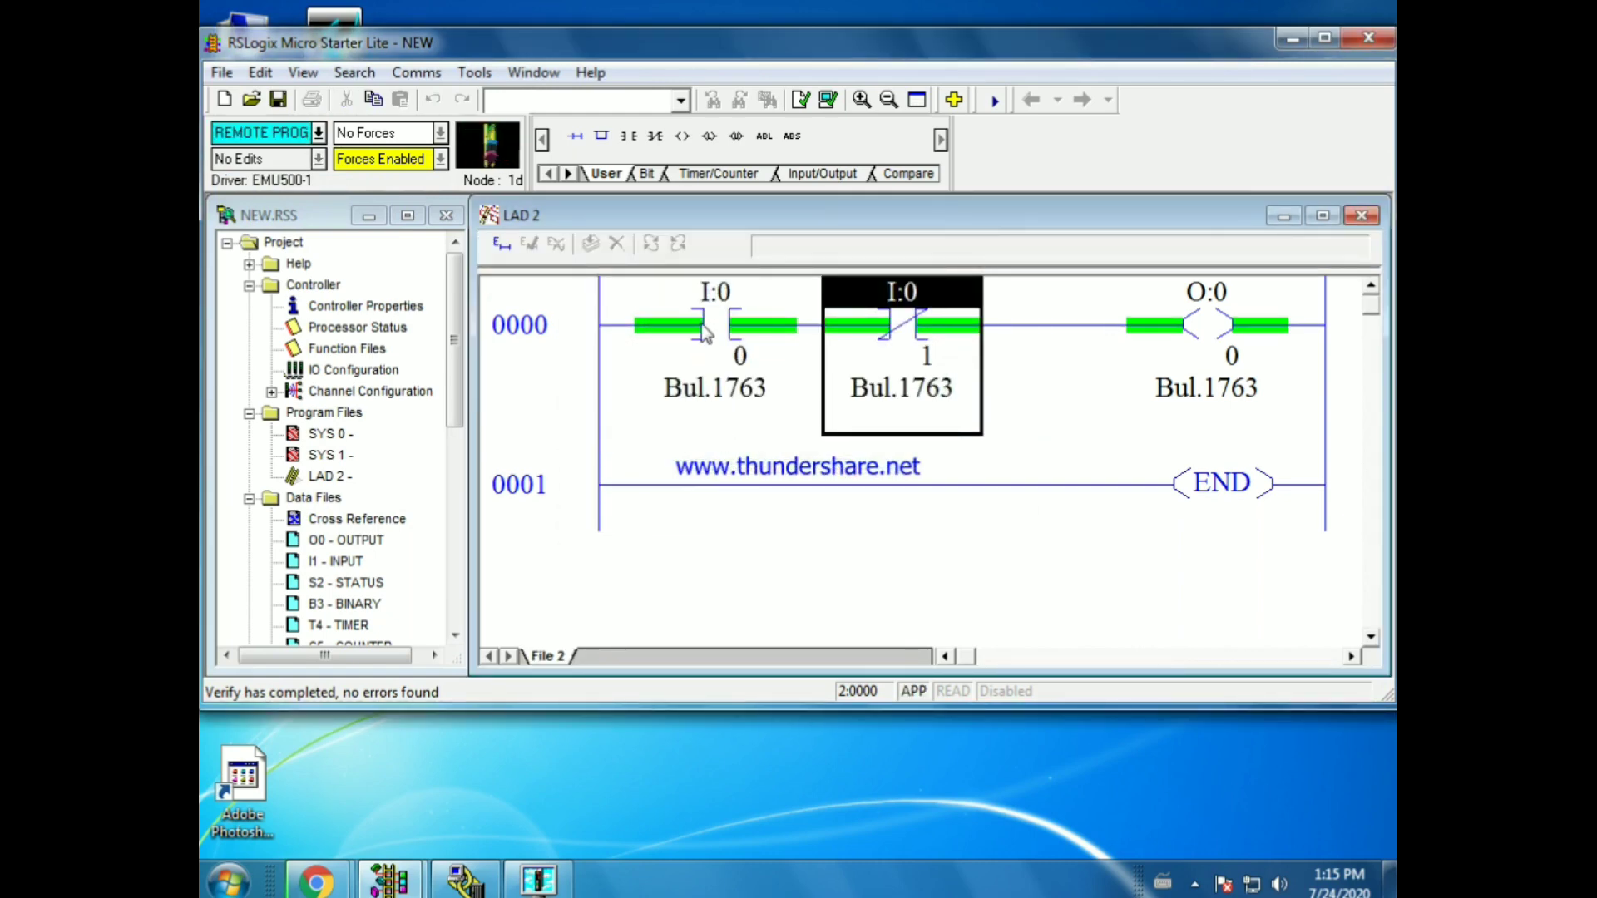
left_click(319, 132)
left_click(249, 236)
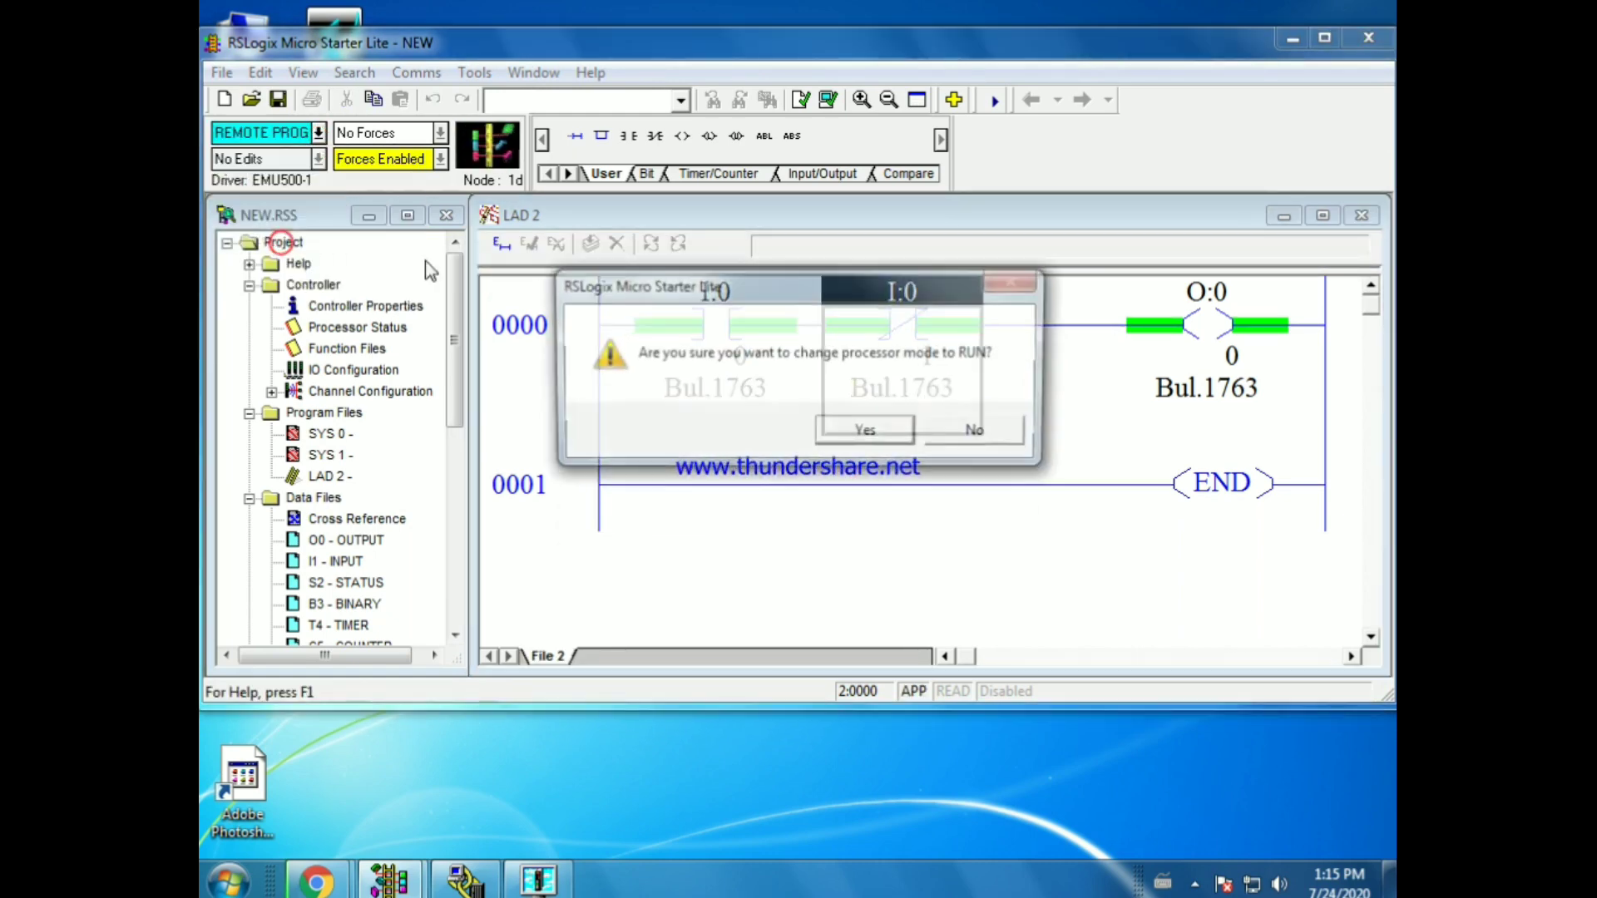
left_click(867, 432)
Step: Toggle input bit I:0/0 off and back on to test the two-contact rung, and minimize the program window
right_click(710, 316)
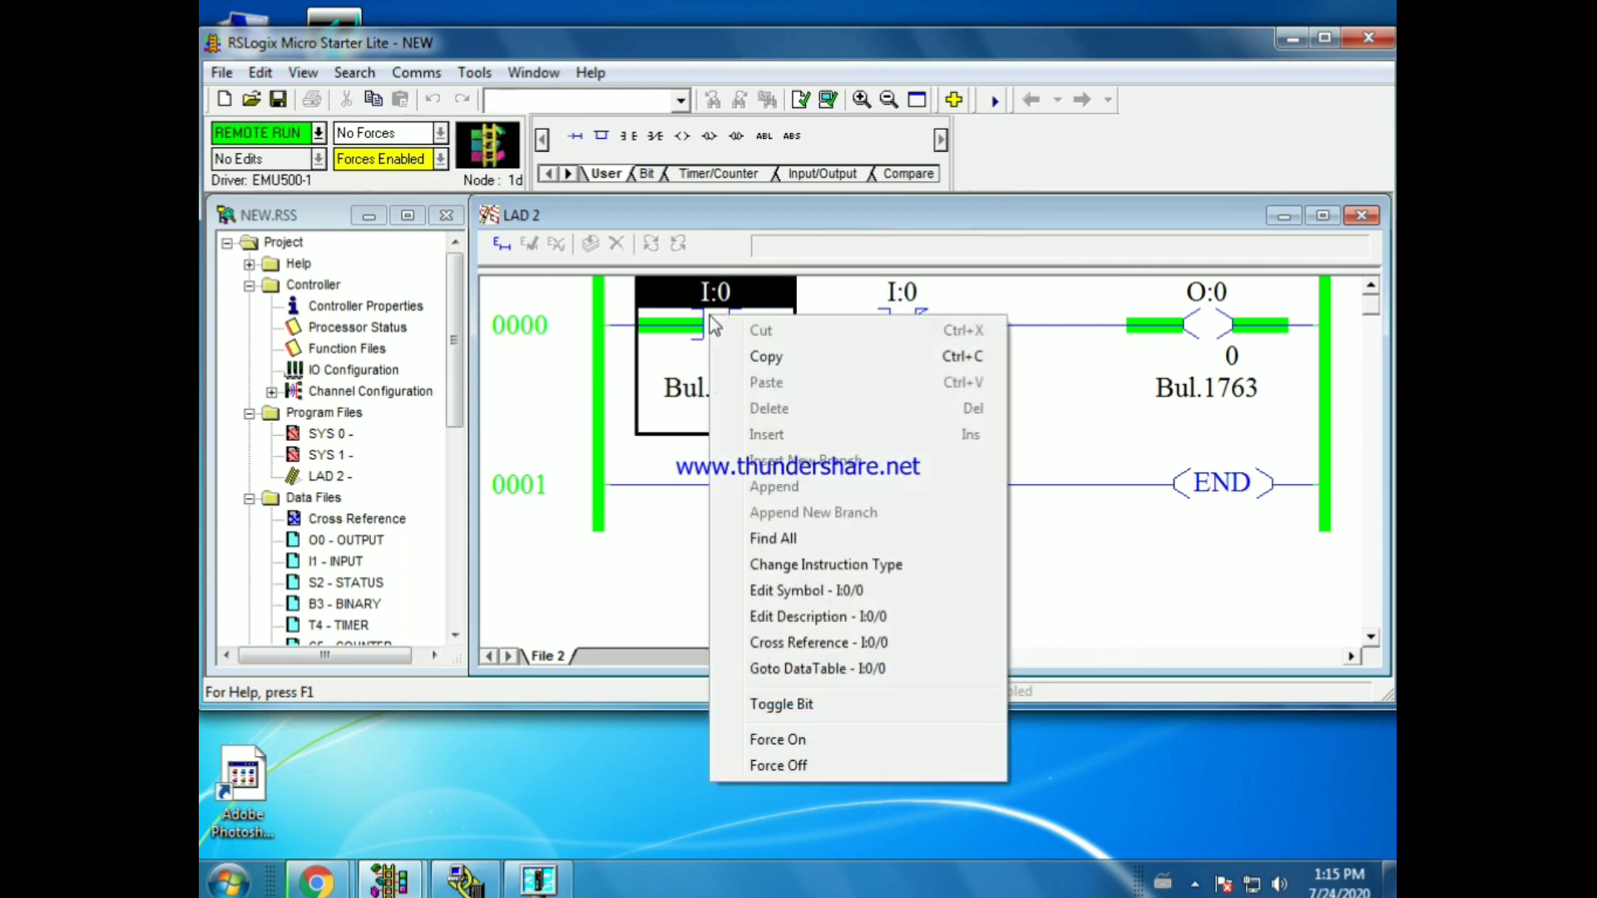
left_click(781, 705)
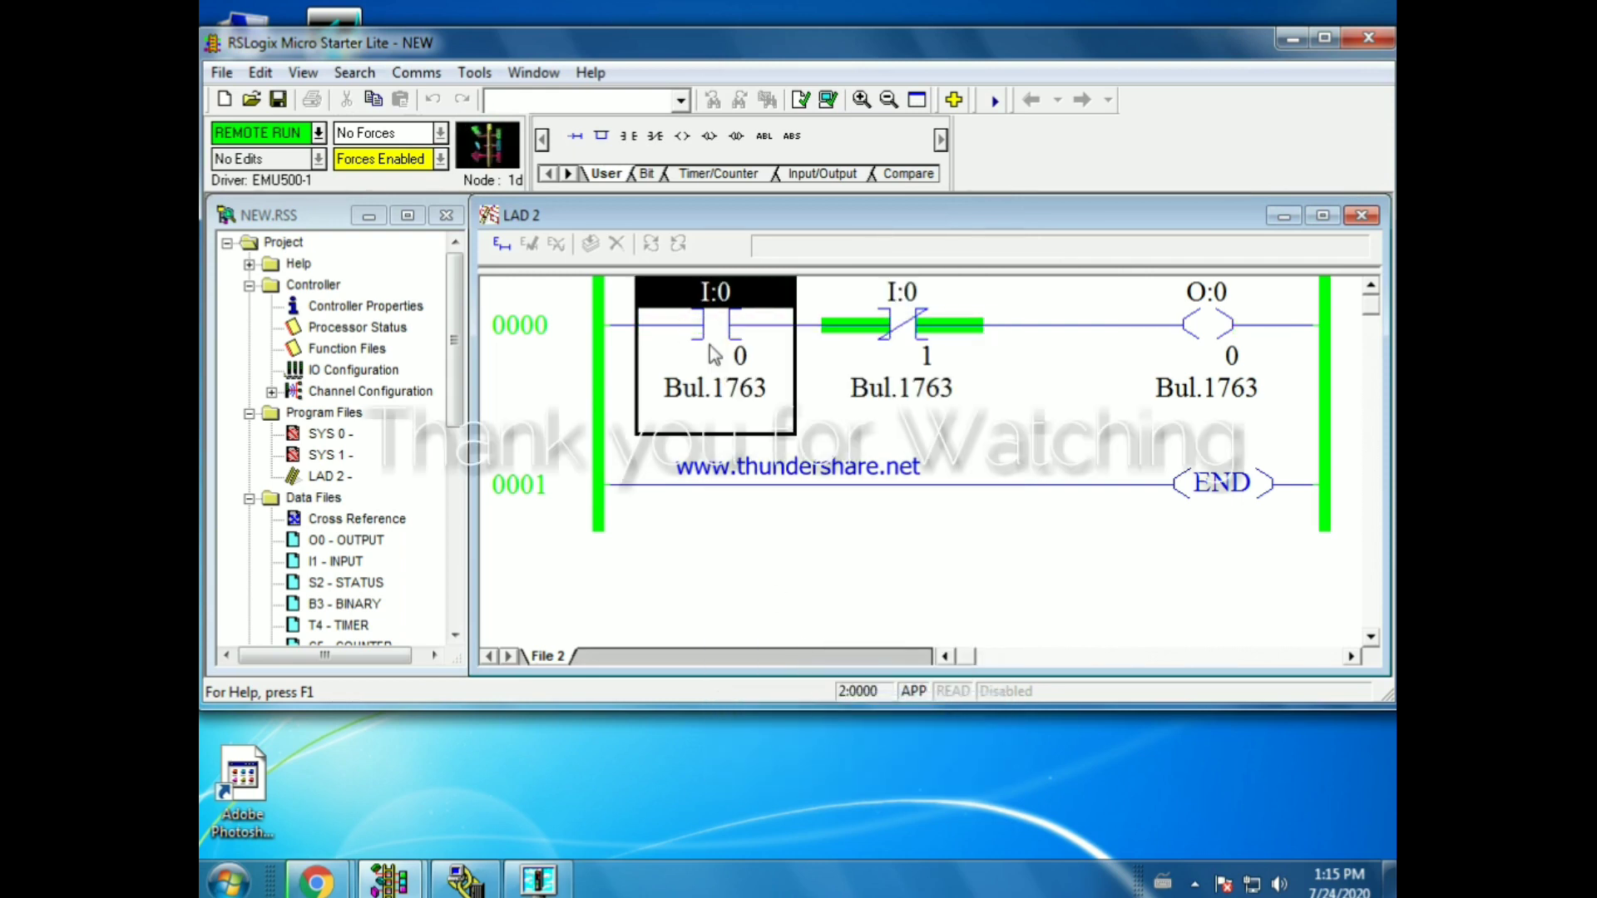
right_click(710, 346)
left_click(781, 699)
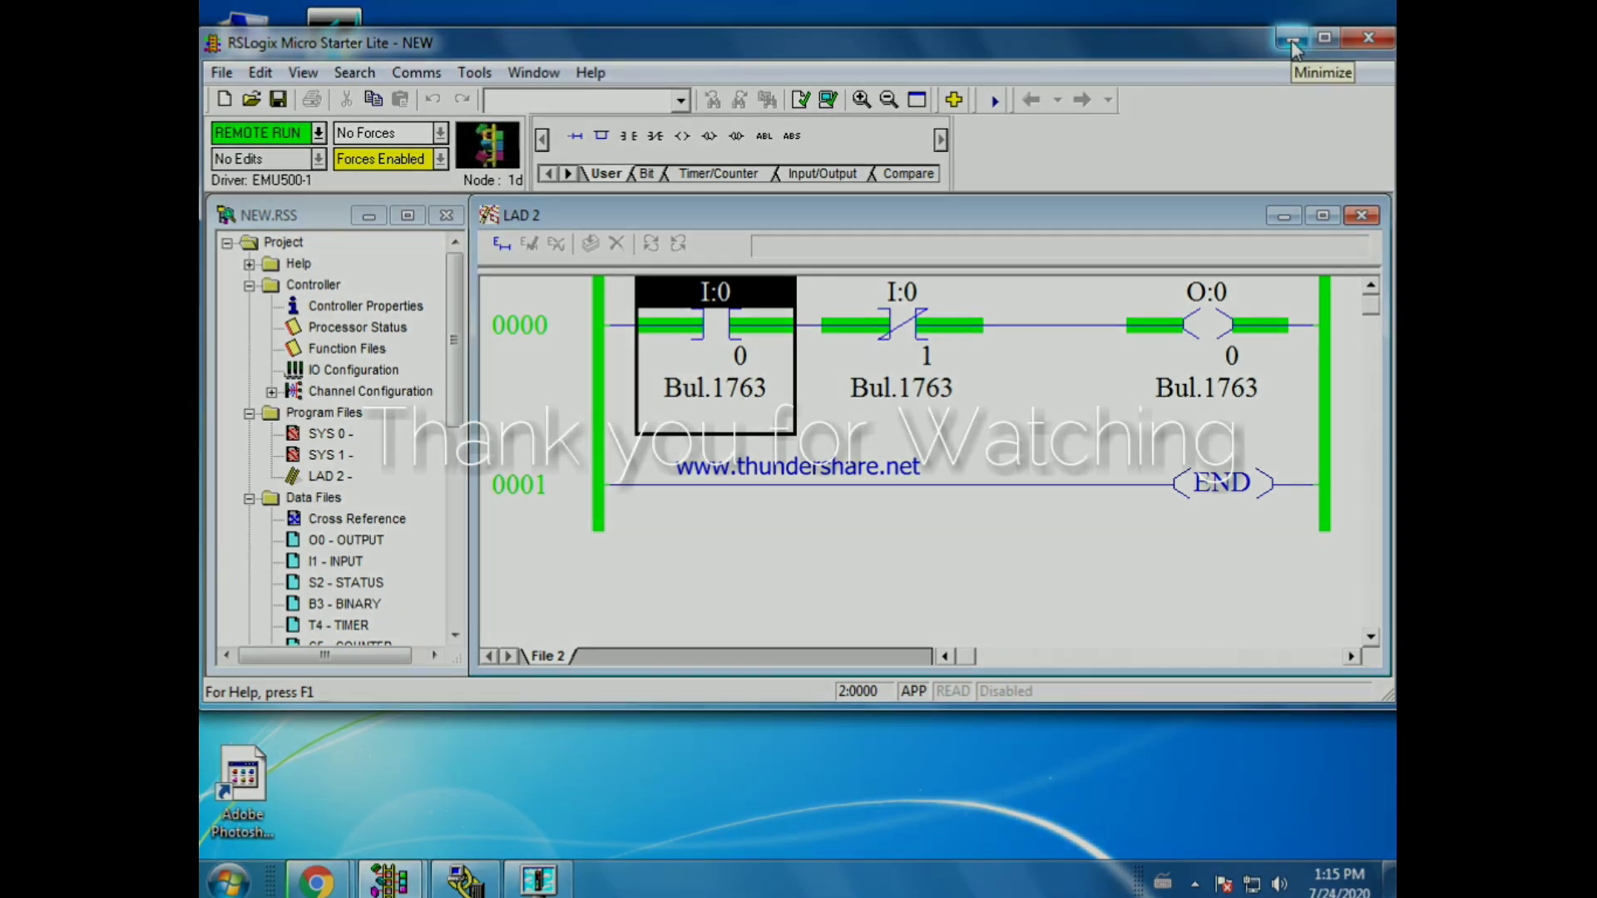
left_click(1292, 41)
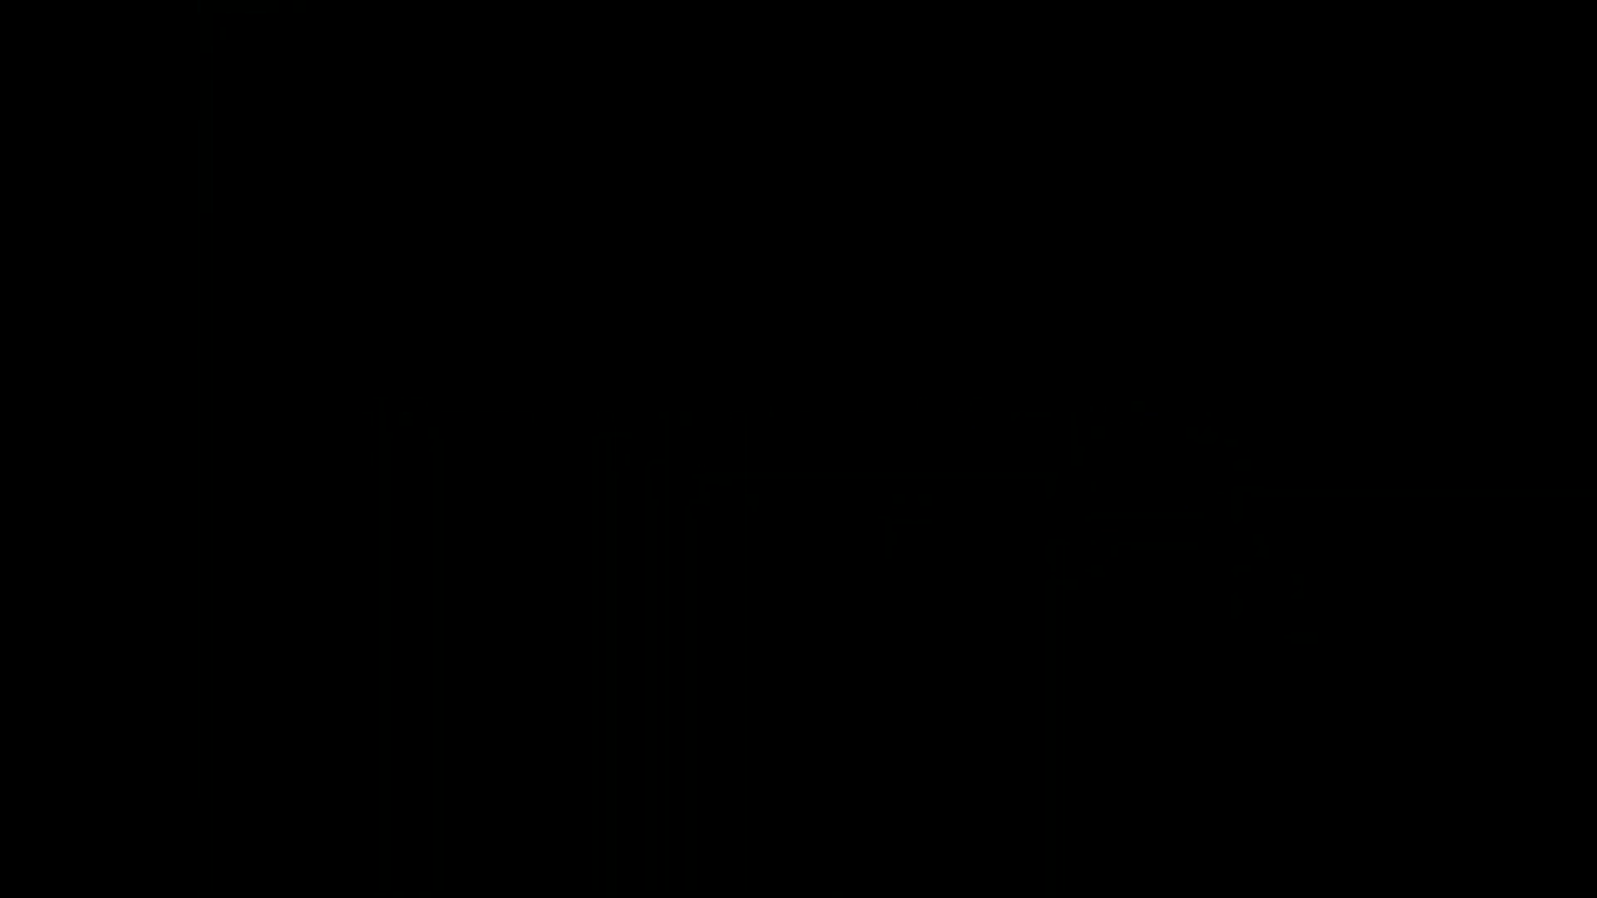